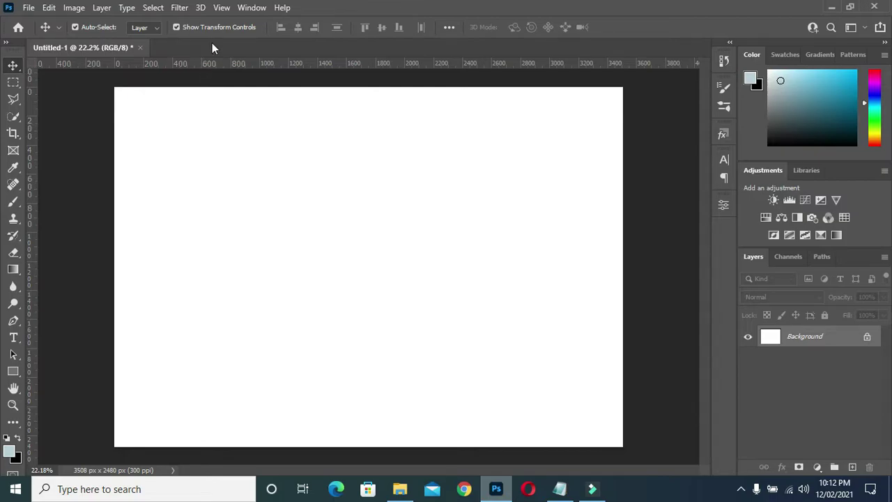
- Add vertical guides at 50%, 45% and 55% of the page width
{"action": "left_click", "coordinate": [222, 7]}
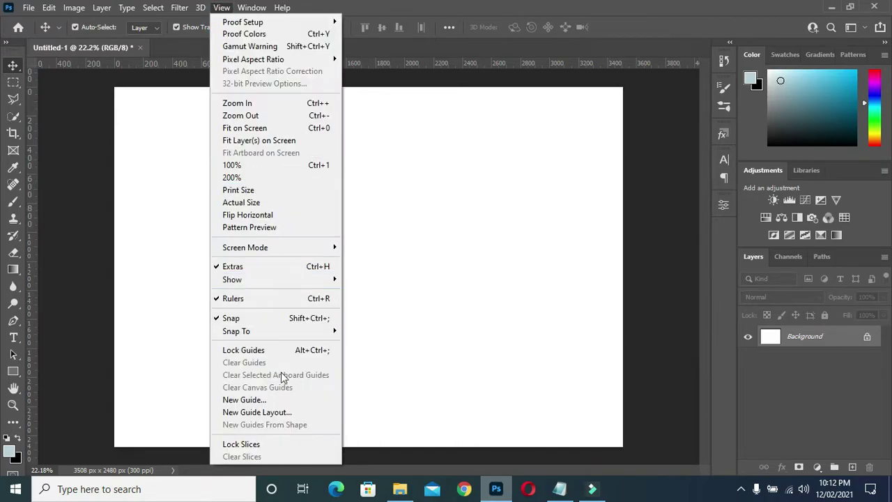
{"action": "left_click", "coordinate": [259, 402]}
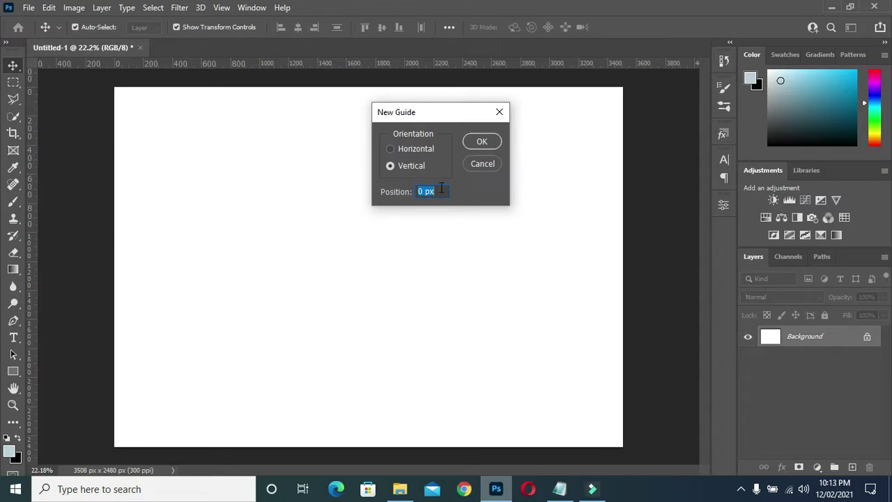
{"action": "type", "text": "50%"}
{"action": "key", "text": "Return"}
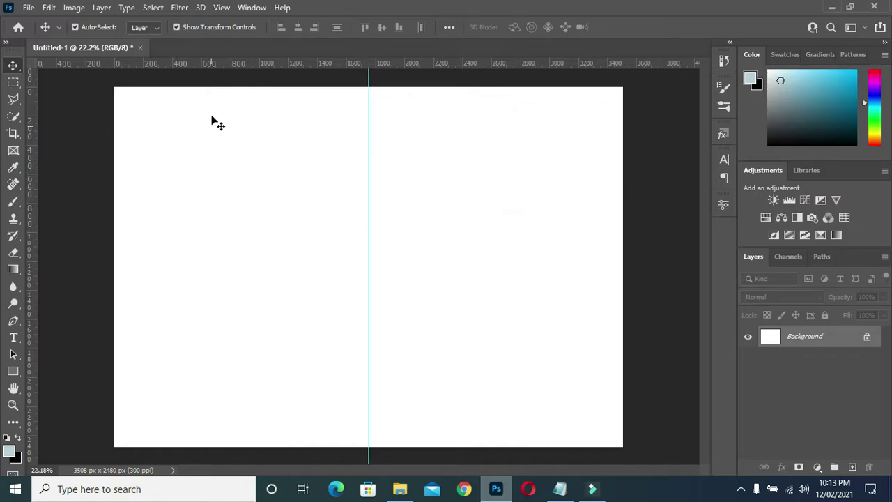
{"action": "left_click", "coordinate": [220, 8]}
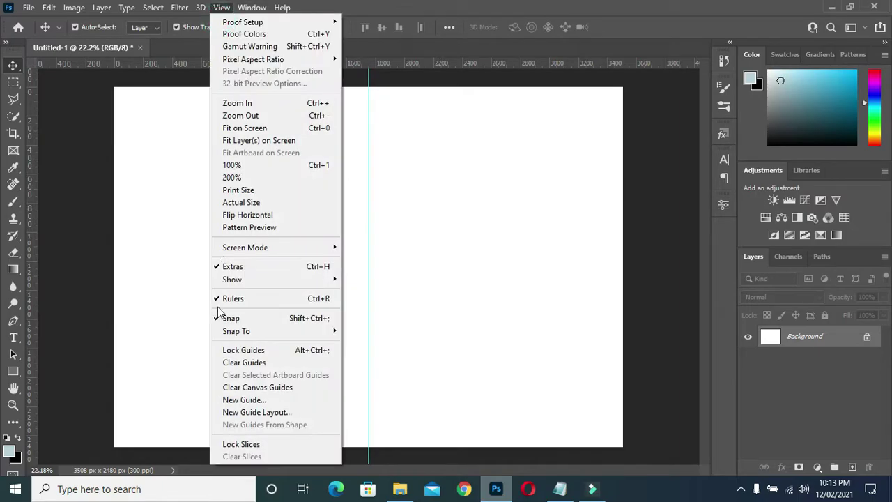
{"action": "left_click", "coordinate": [239, 400]}
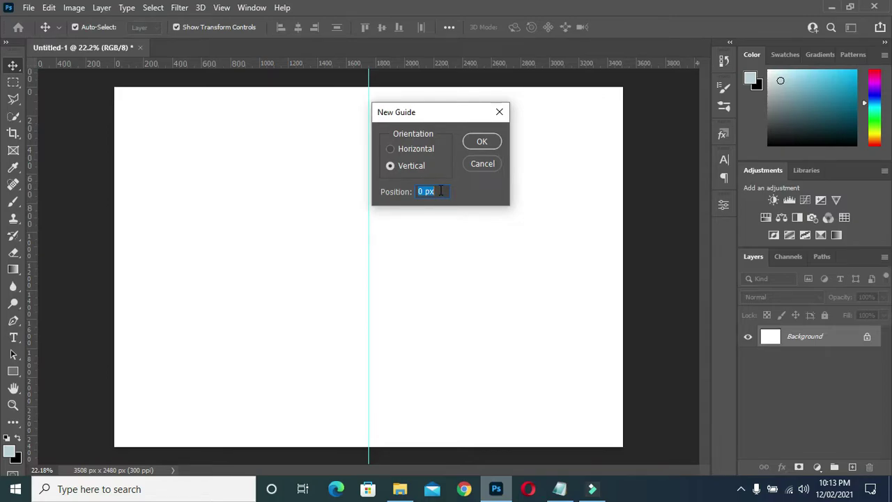
{"action": "type", "text": "45%"}
{"action": "key", "text": "Return"}
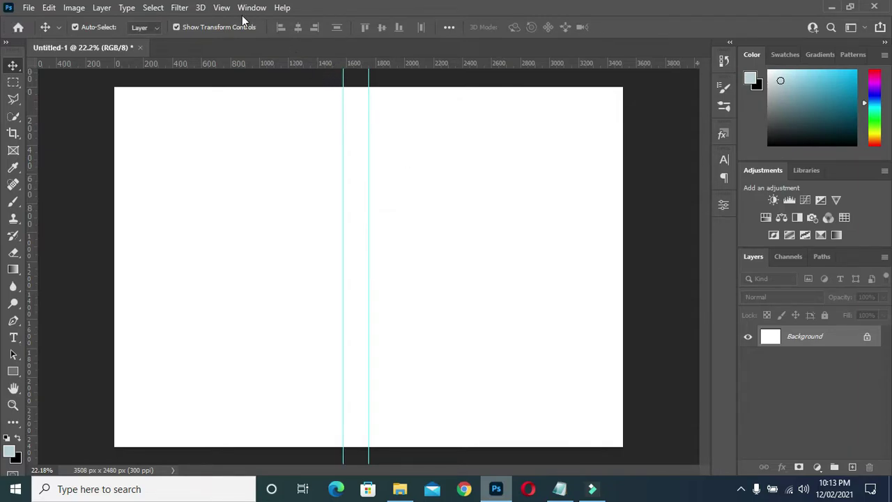
{"action": "left_click", "coordinate": [222, 7]}
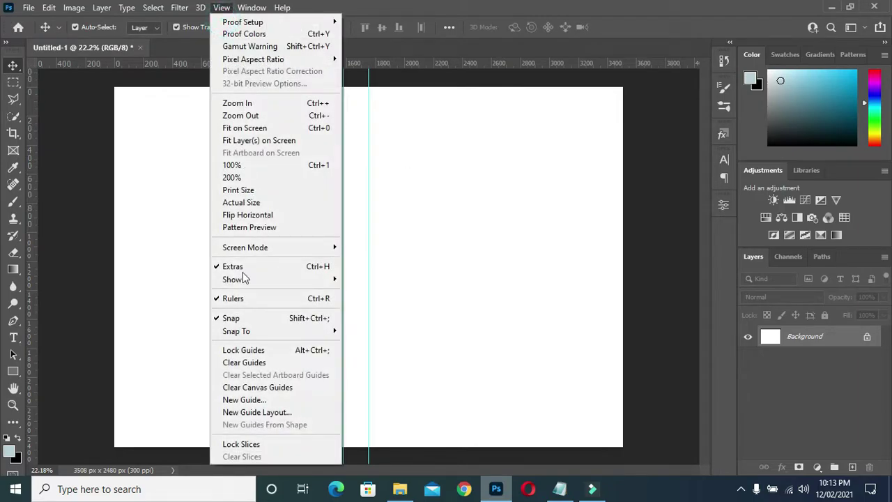
{"action": "left_click", "coordinate": [249, 400]}
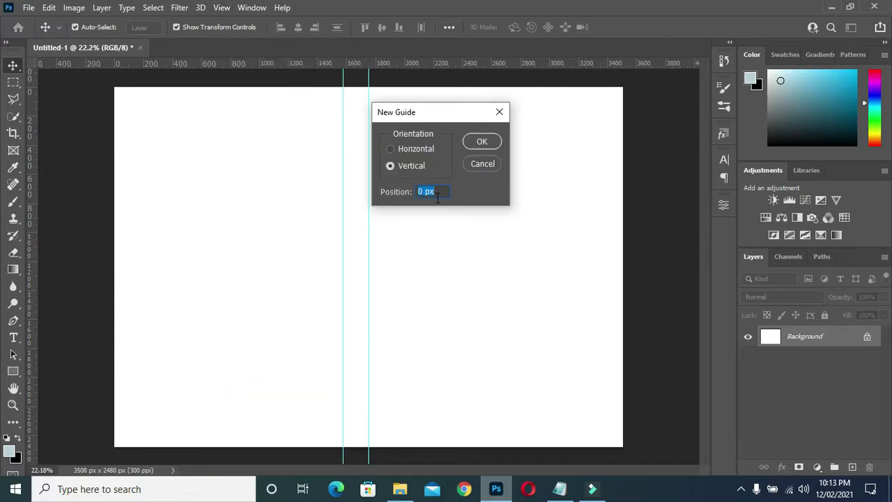
{"action": "type", "text": "55%"}
{"action": "key", "text": "Return"}
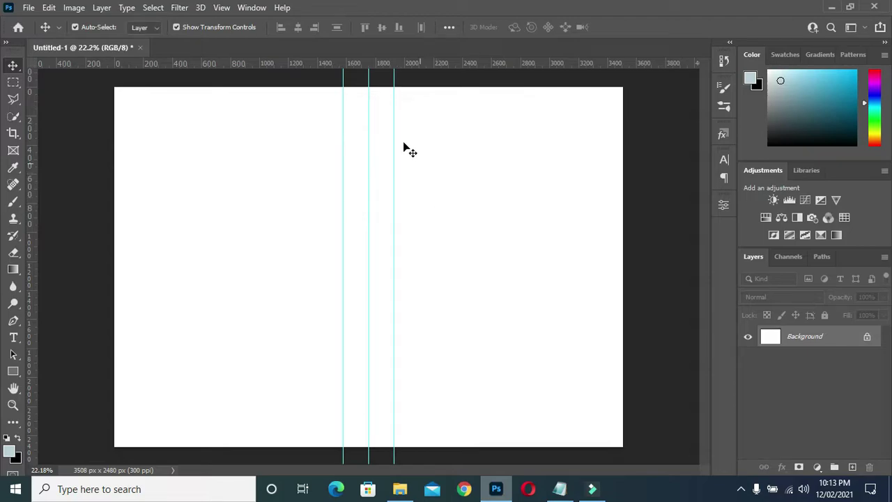
- Add the outer vertical guides at 5% and 95%
{"action": "left_click", "coordinate": [221, 7]}
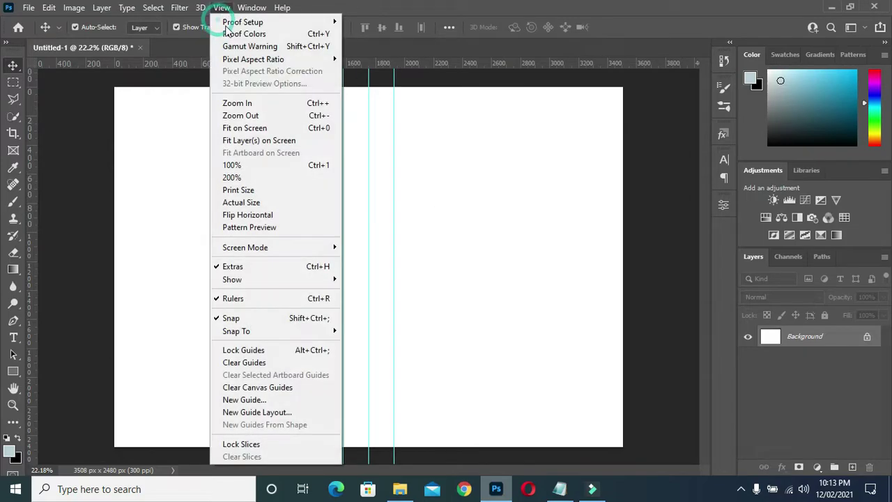
{"action": "left_click", "coordinate": [256, 400]}
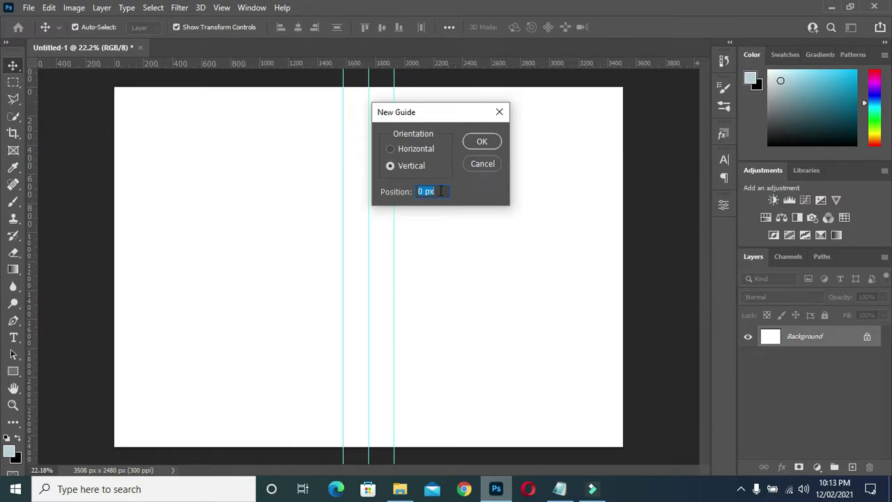
{"action": "type", "text": "5%"}
{"action": "key", "text": "Return"}
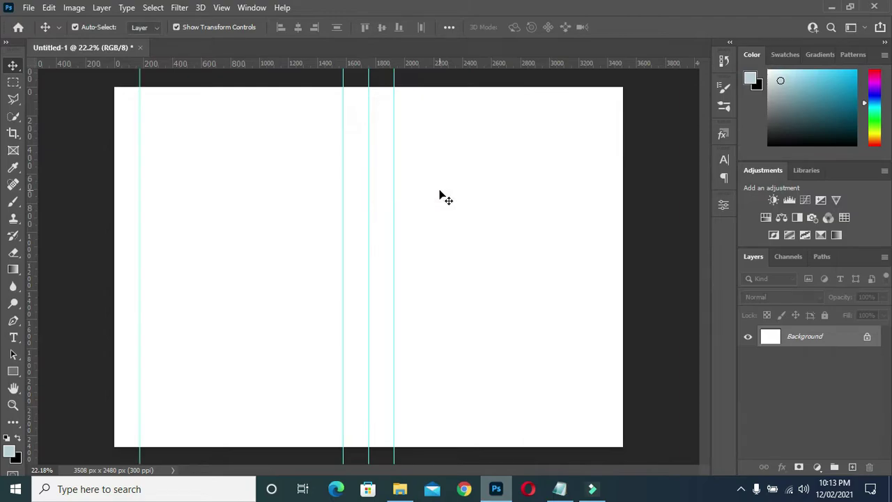
{"action": "left_click", "coordinate": [221, 10]}
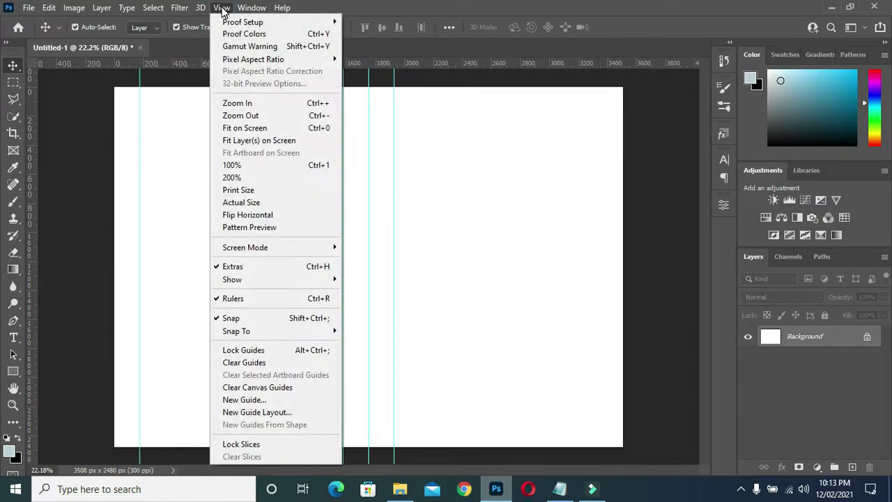
{"action": "left_click", "coordinate": [241, 398]}
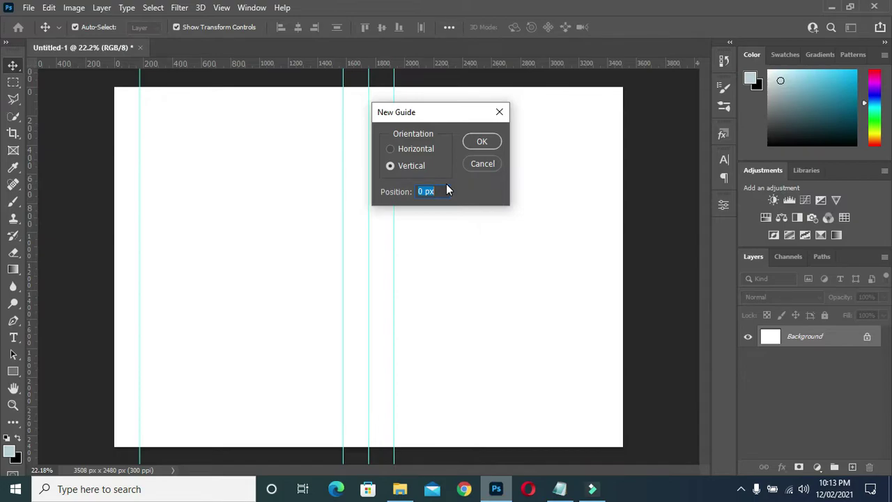
{"action": "type", "text": "95%"}
{"action": "key", "text": "Return"}
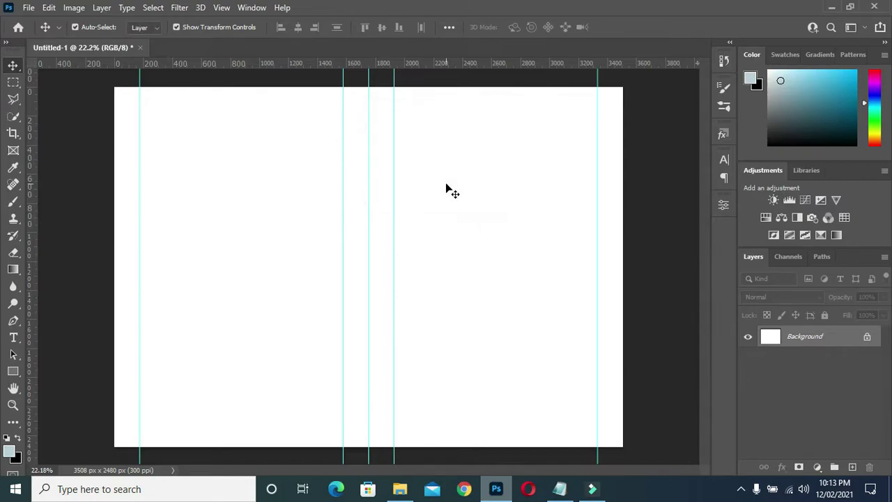
- Add horizontal guides at 5% and 95% of the page height
{"action": "left_click", "coordinate": [226, 8]}
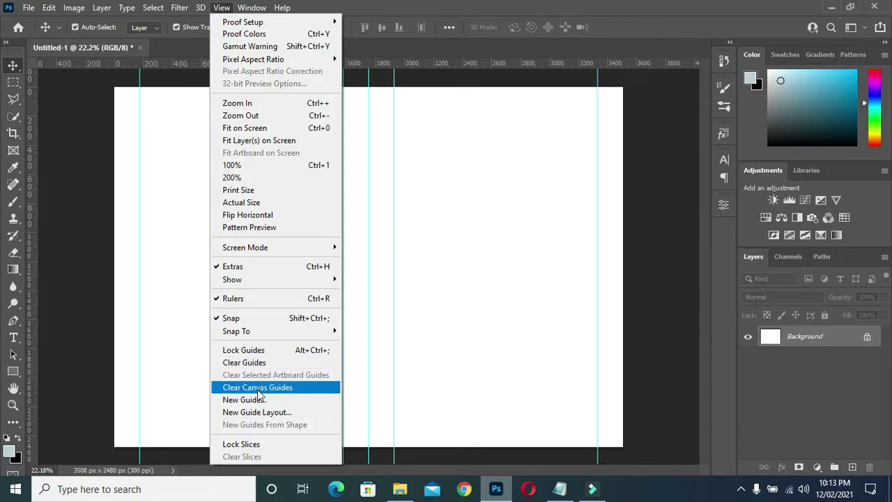
{"action": "left_click", "coordinate": [258, 399]}
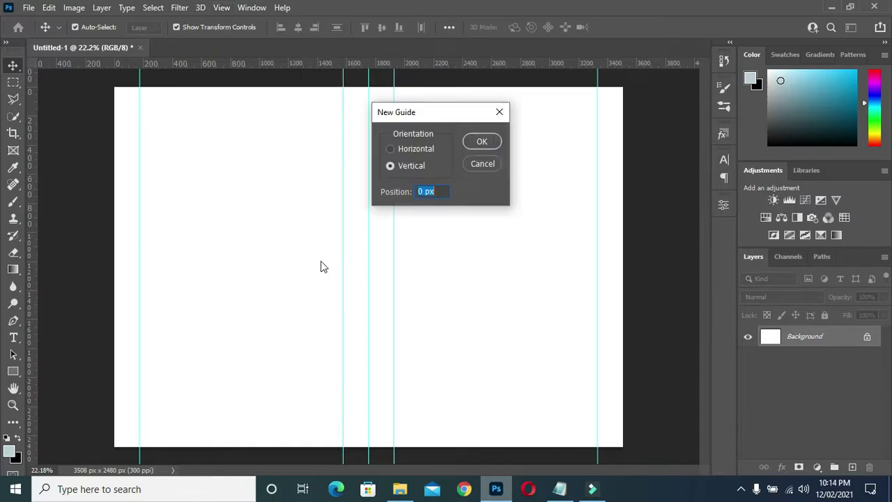
{"action": "left_click", "coordinate": [422, 149]}
{"action": "left_click", "coordinate": [432, 192]}
{"action": "type", "text": "5%"}
{"action": "key", "text": "Return"}
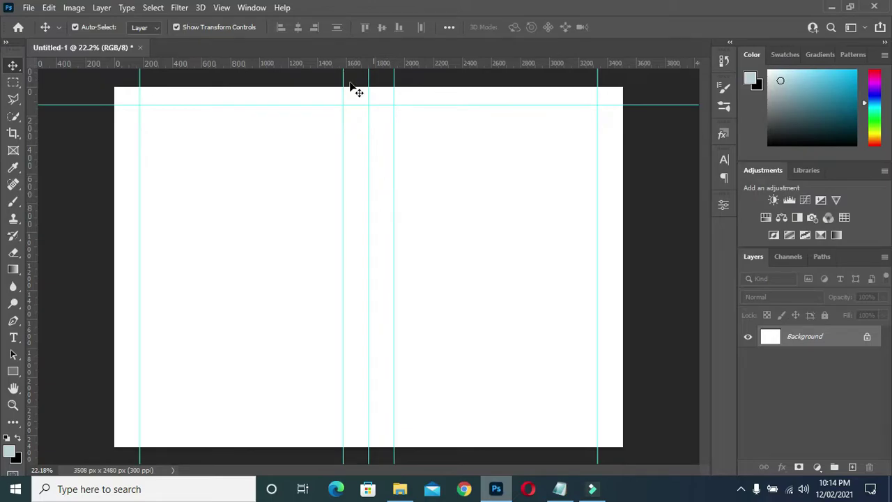
{"action": "left_click", "coordinate": [221, 8]}
{"action": "left_click", "coordinate": [255, 396]}
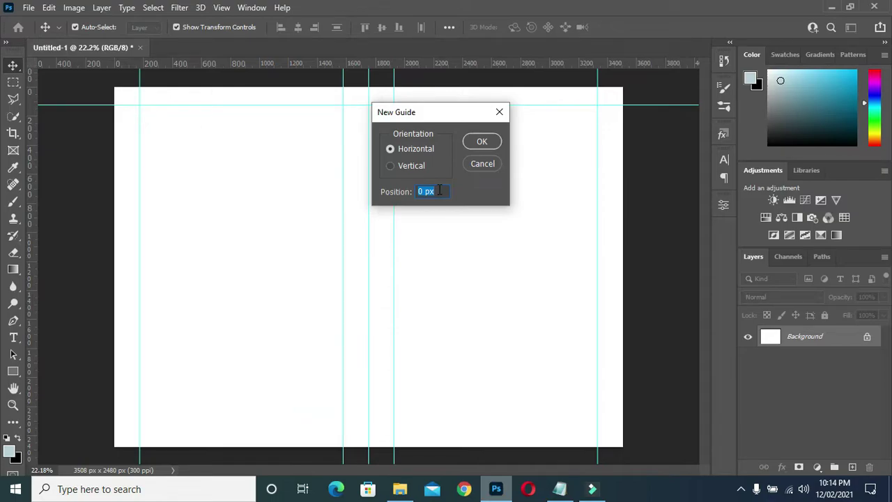
{"action": "type", "text": "95%"}
{"action": "key", "text": "Return"}
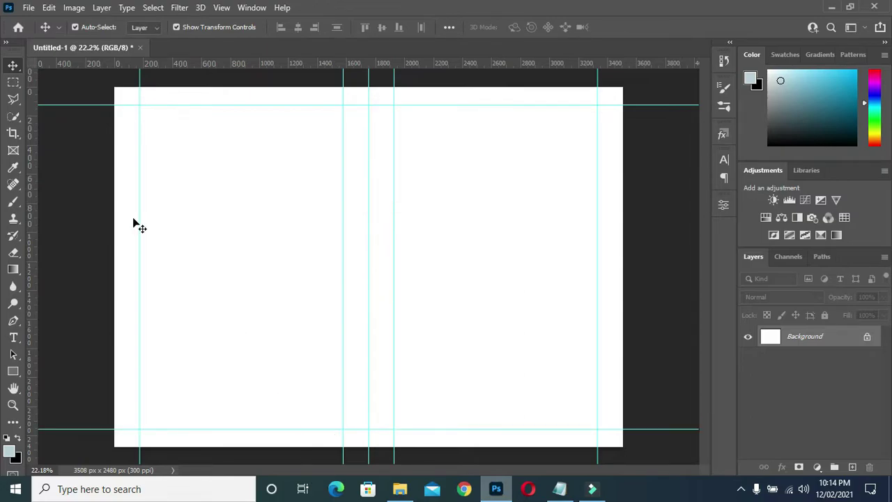
- Drag guides from the rulers onto the page's left, top and right edges
{"action": "left_click_drag", "start_coordinate": [36, 215], "coordinate": [115, 223]}
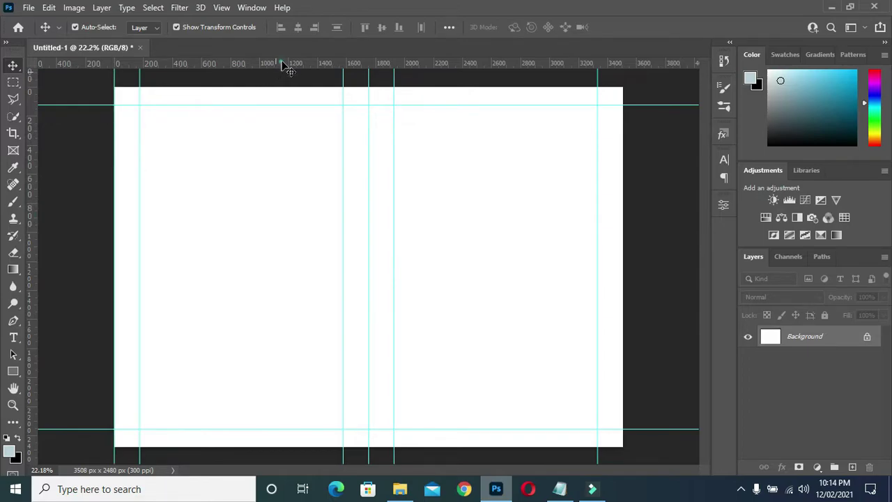
{"action": "left_click_drag", "start_coordinate": [284, 64], "coordinate": [324, 450]}
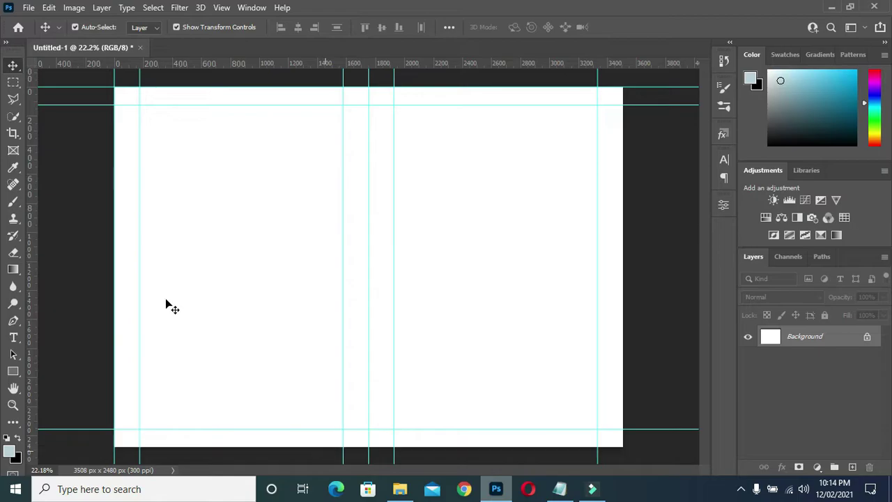
{"action": "left_click_drag", "start_coordinate": [40, 273], "coordinate": [623, 292]}
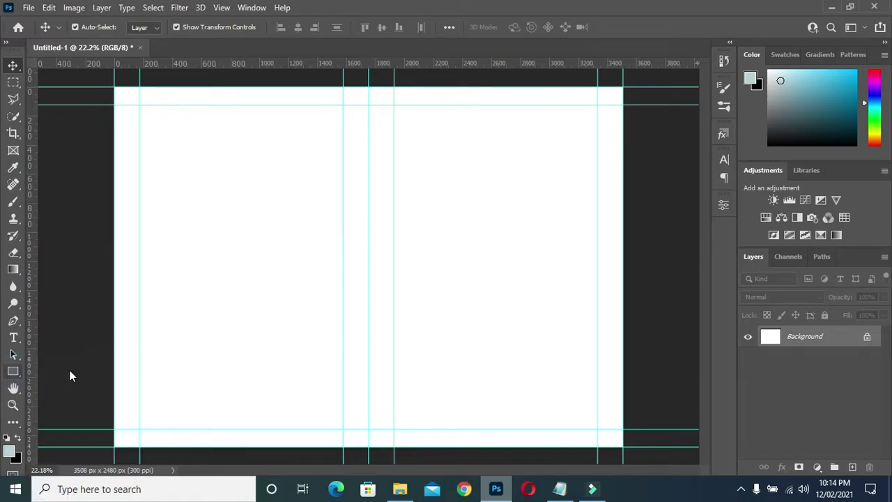
- Draw a black rectangle from the centre guide to the bottom-right corner
{"action": "left_click_drag", "start_coordinate": [12, 371], "coordinate": [57, 372]}
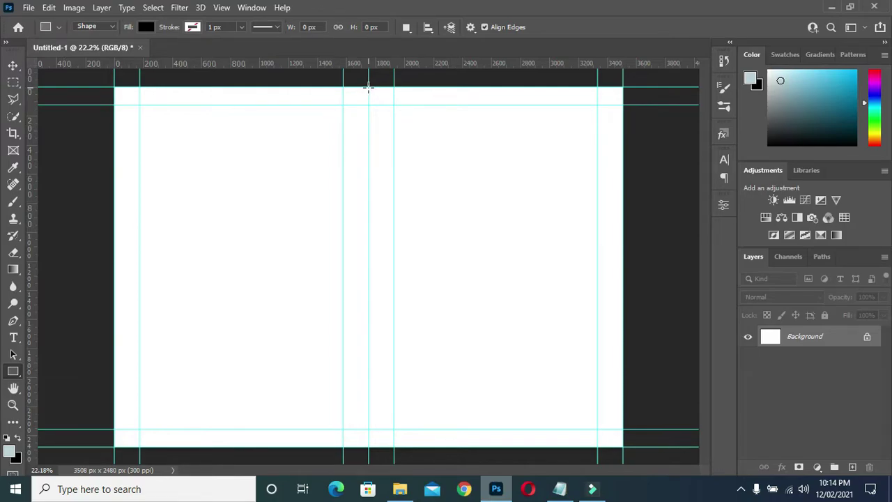
{"action": "left_click_drag", "start_coordinate": [368, 87], "coordinate": [617, 449]}
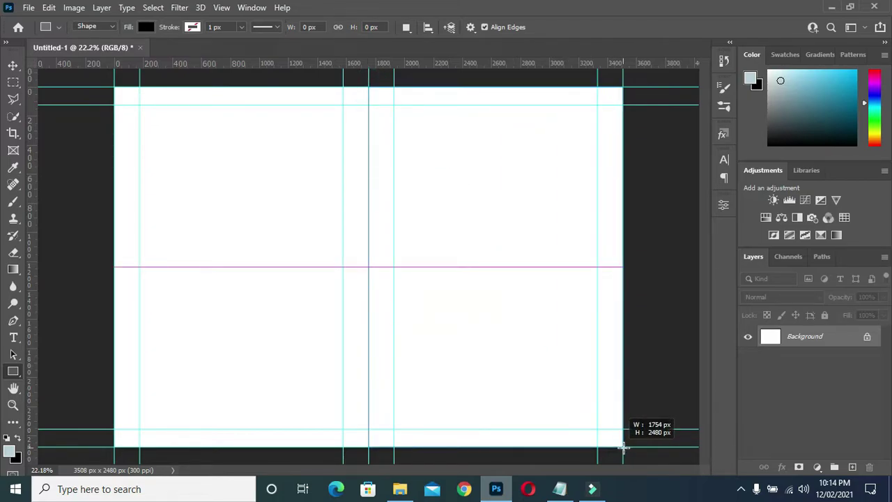
{"action": "left_click_drag", "start_coordinate": [623, 446], "coordinate": [624, 447]}
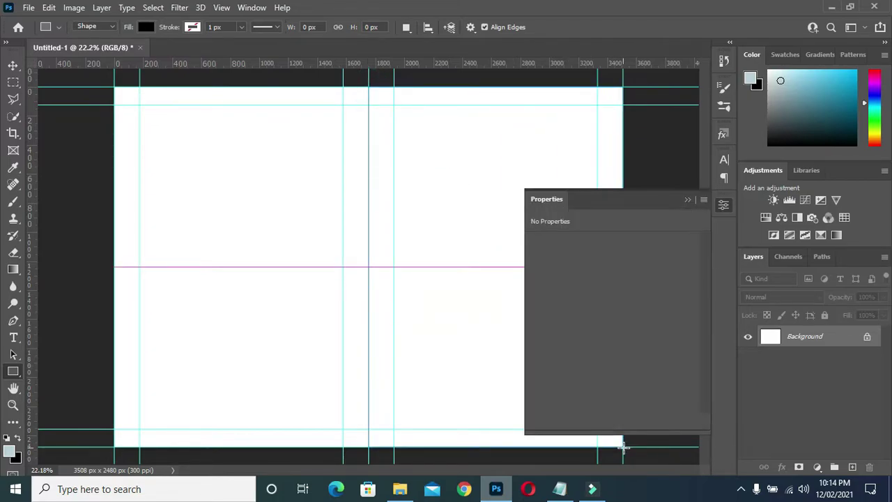
{"action": "left_click", "coordinate": [688, 200]}
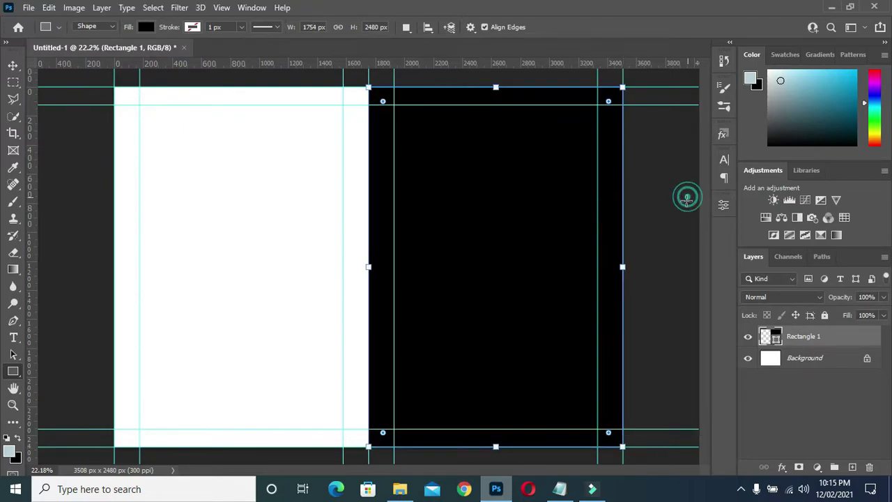
- Draw a second rectangle from the top-left corner to the centre guide
{"action": "left_click", "coordinate": [13, 65]}
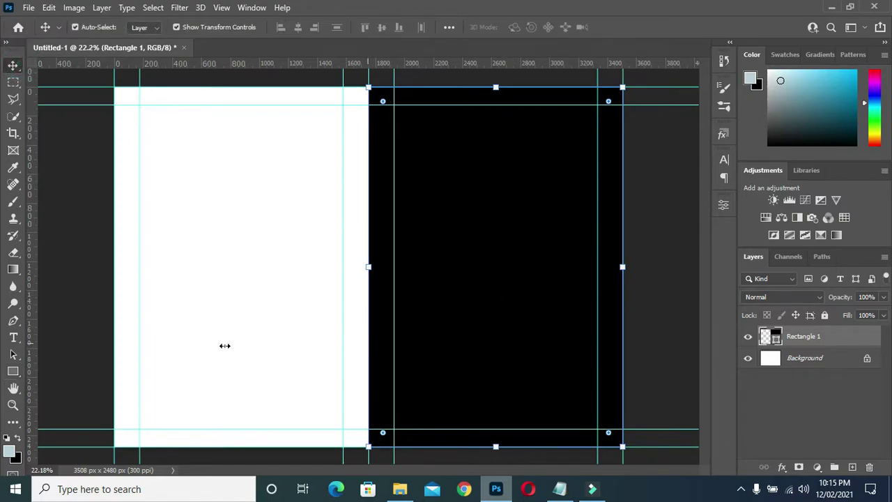
{"action": "left_click", "coordinate": [14, 372]}
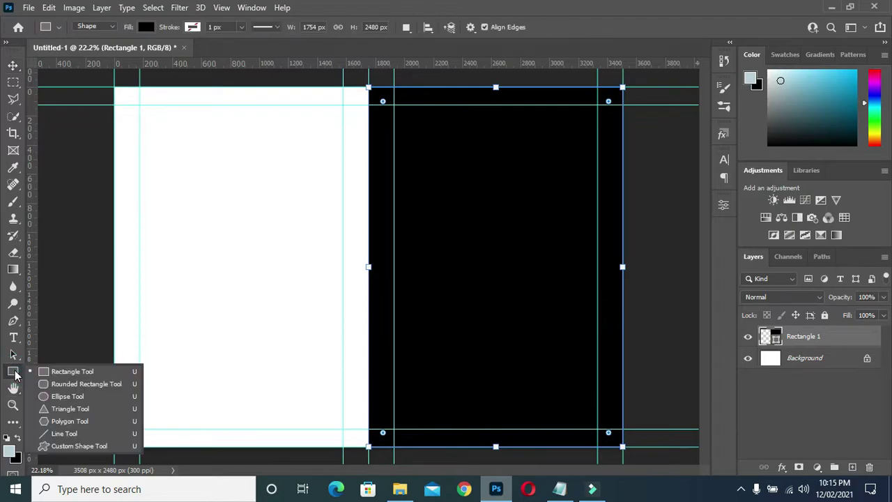
{"action": "left_click", "coordinate": [51, 371]}
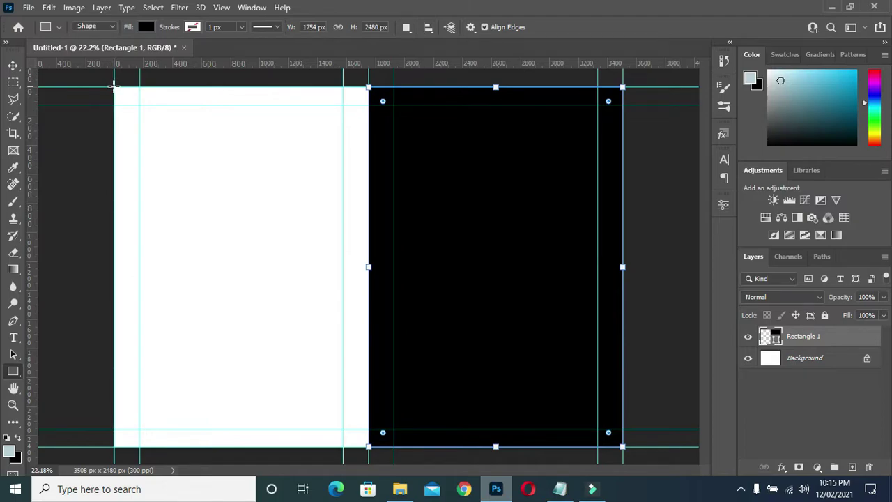
{"action": "left_click_drag", "start_coordinate": [114, 87], "coordinate": [368, 447]}
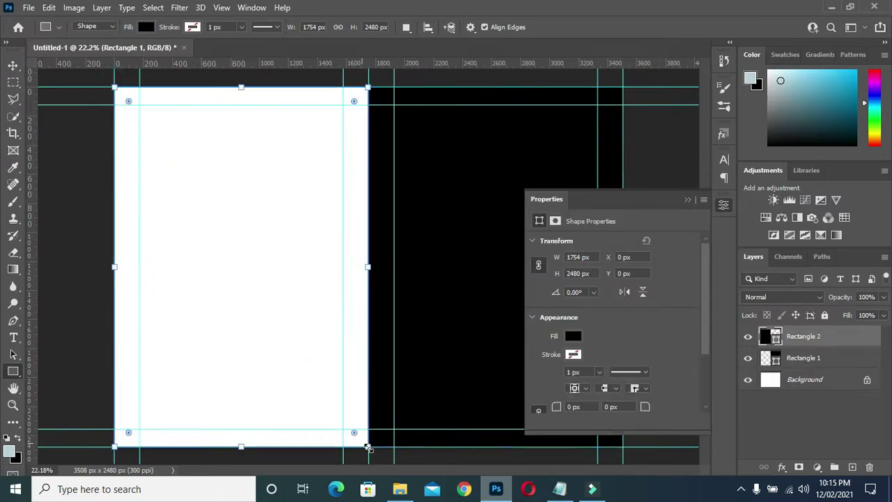
- Fill the left rectangle with dark teal and the right one with brighter teal
{"action": "left_click", "coordinate": [14, 65]}
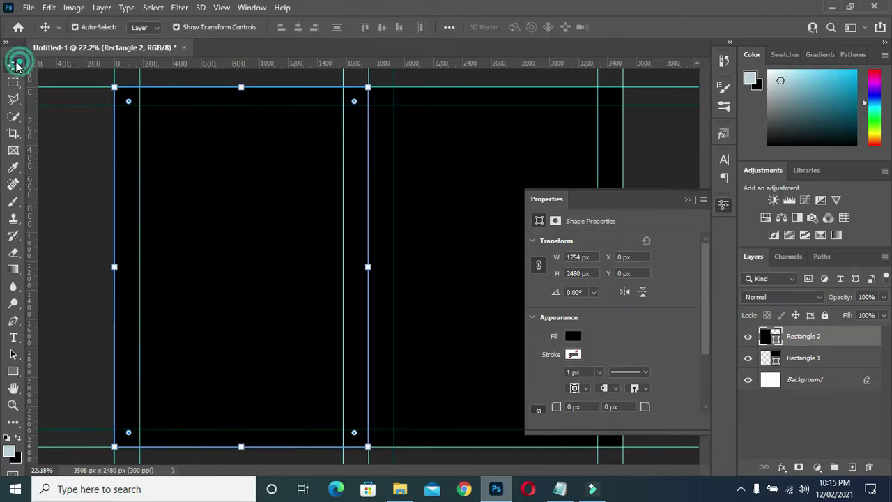
{"action": "left_click", "coordinate": [574, 338]}
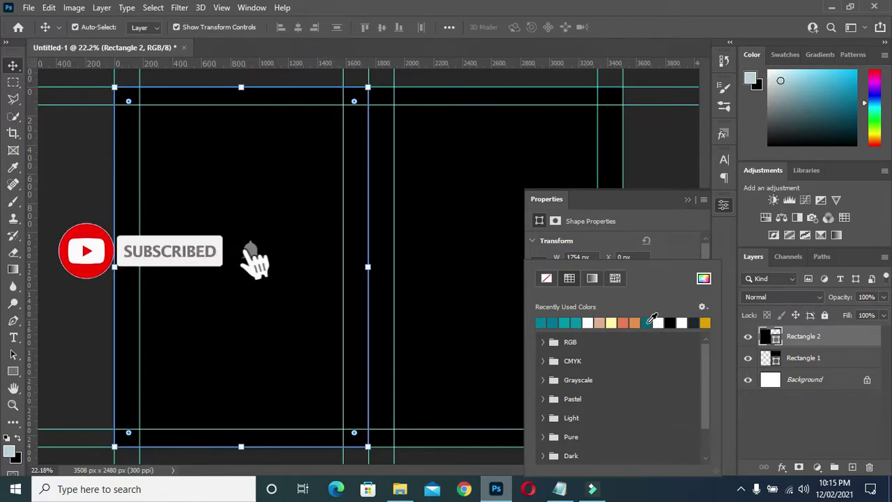
{"action": "left_click", "coordinate": [649, 321]}
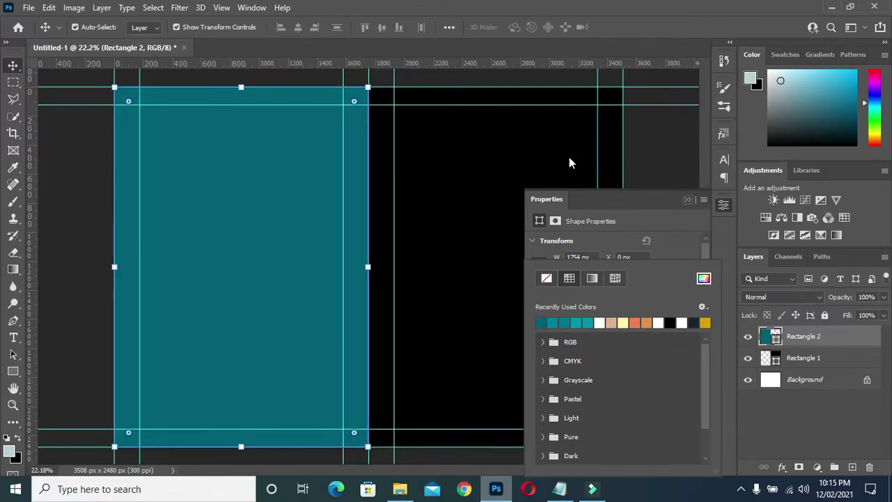
{"action": "left_click", "coordinate": [537, 150]}
{"action": "left_click", "coordinate": [574, 340]}
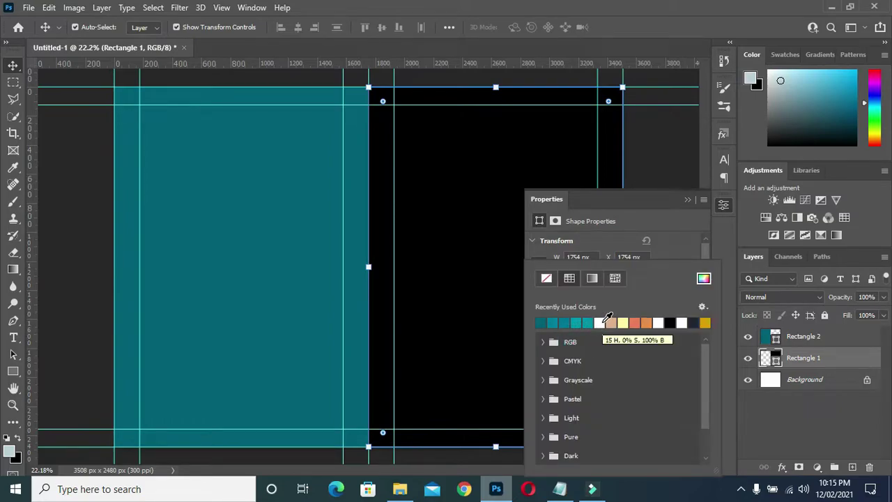
{"action": "left_click", "coordinate": [600, 322]}
{"action": "left_click", "coordinate": [588, 322]}
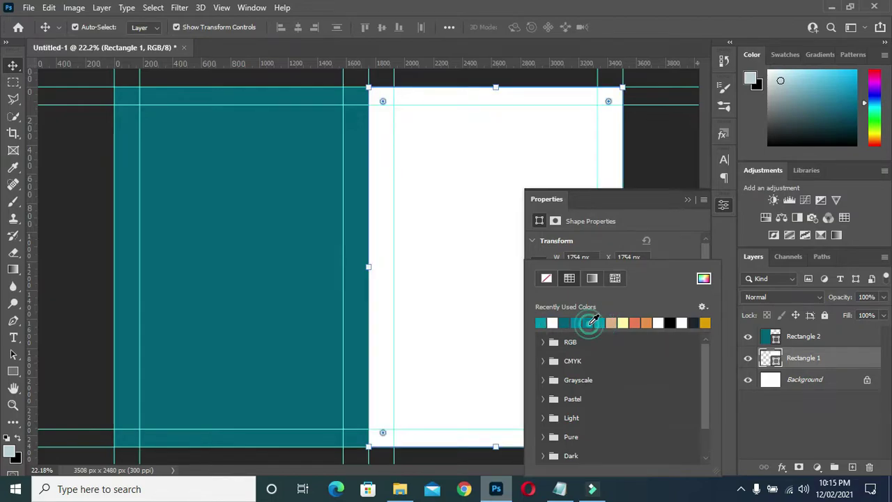
{"action": "left_click", "coordinate": [688, 199]}
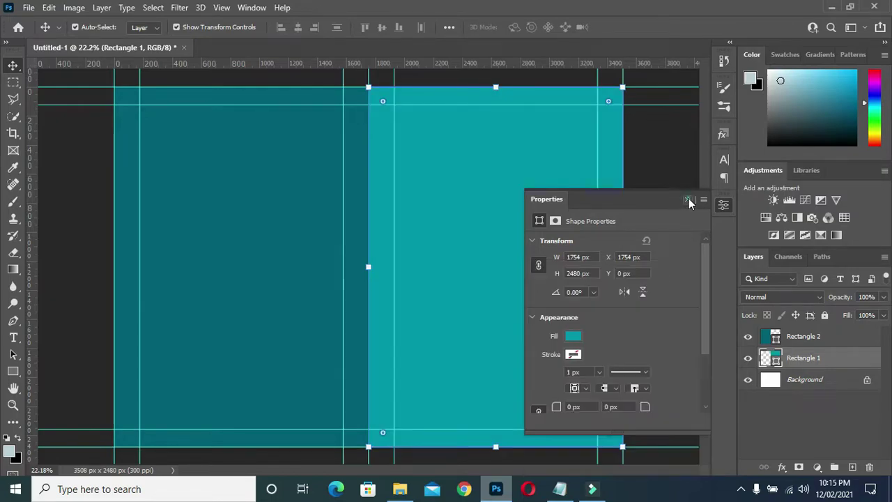
{"action": "left_click", "coordinate": [687, 199]}
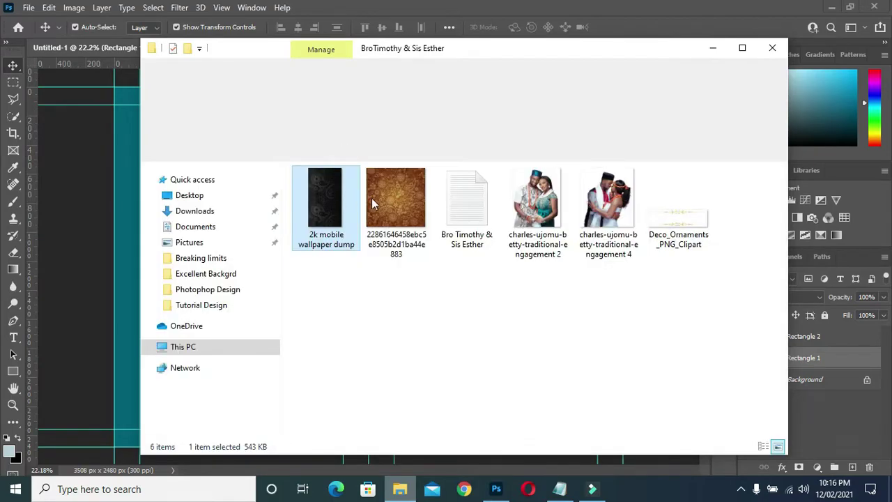
- Drop the brown floral pattern onto the canvas and scale it to about 129% over the right half
{"action": "left_click_drag", "start_coordinate": [381, 197], "coordinate": [99, 272]}
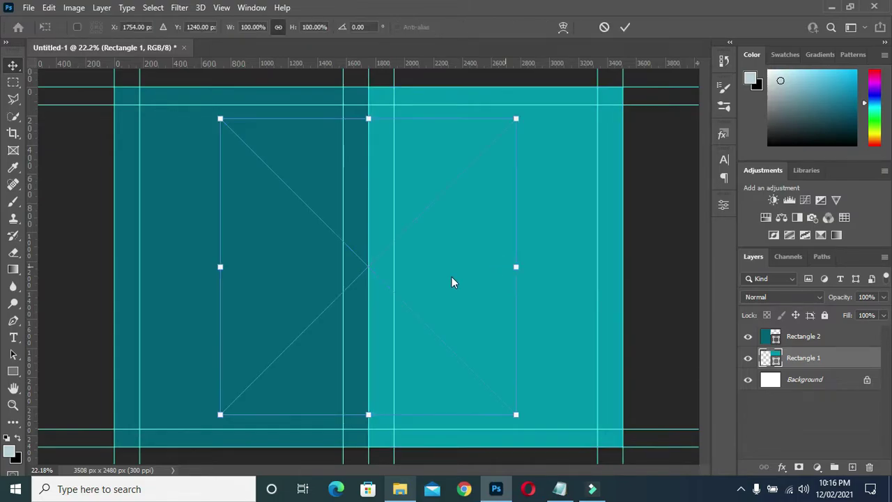
{"action": "left_click_drag", "start_coordinate": [448, 252], "coordinate": [550, 209]}
{"action": "left_click_drag", "start_coordinate": [475, 370], "coordinate": [493, 457]}
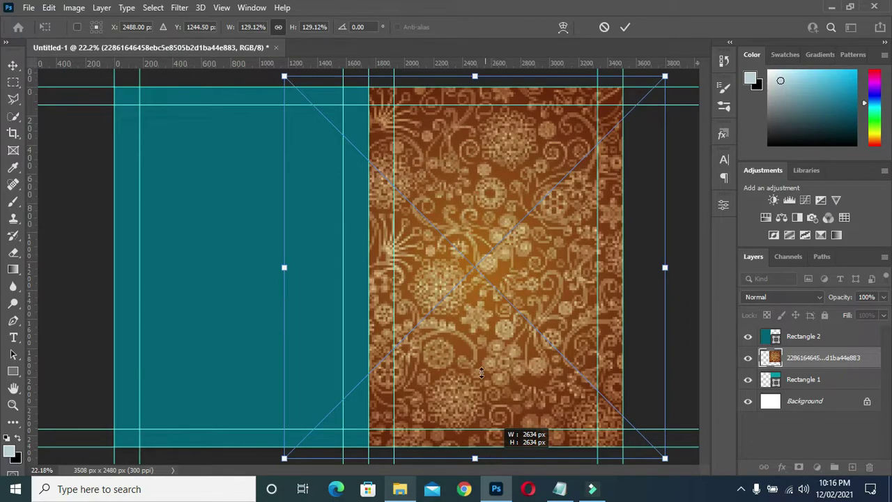
{"action": "left_click_drag", "start_coordinate": [479, 354], "coordinate": [499, 355]}
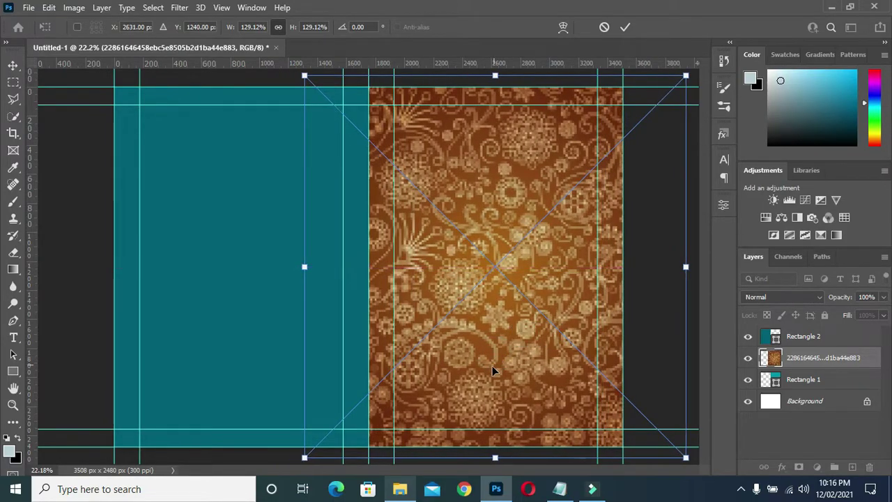
- Commit the pattern's transform and apply a 15.3-pixel Gaussian Blur to it
{"action": "left_click", "coordinate": [625, 27]}
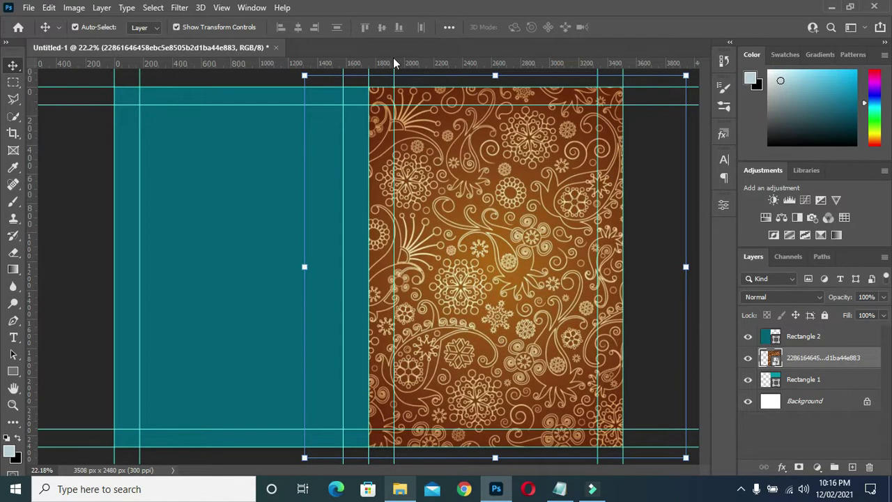
{"action": "left_click", "coordinate": [179, 8]}
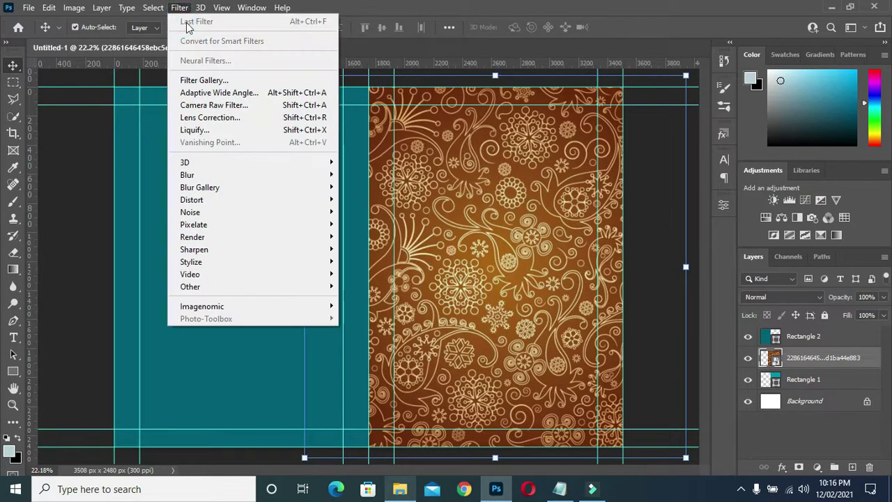
{"action": "mouse_move", "coordinate": [217, 174]}
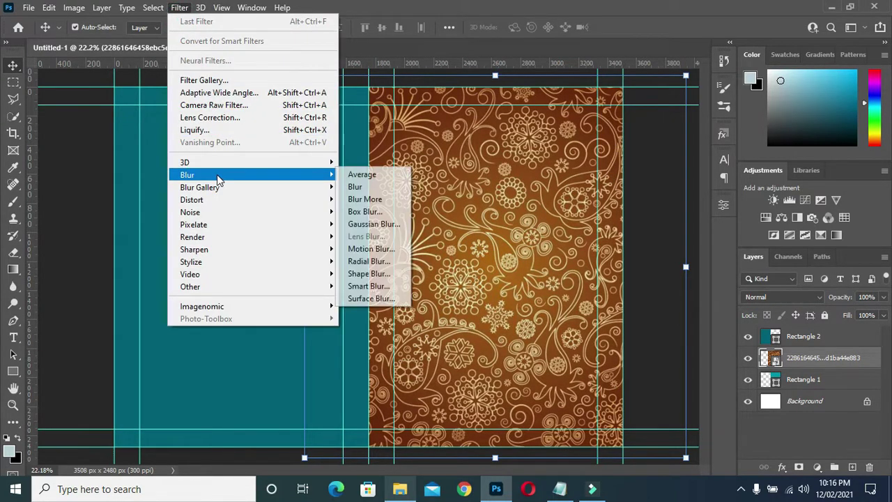
{"action": "left_click", "coordinate": [372, 224]}
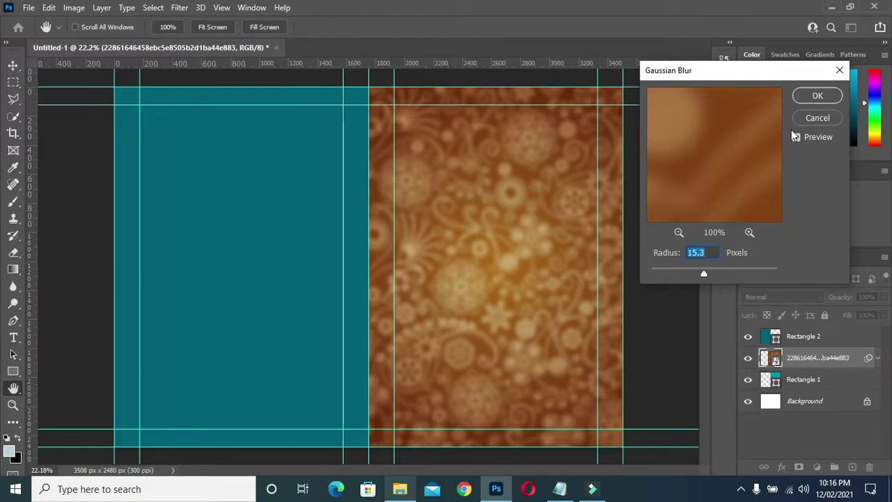
{"action": "left_click", "coordinate": [820, 97]}
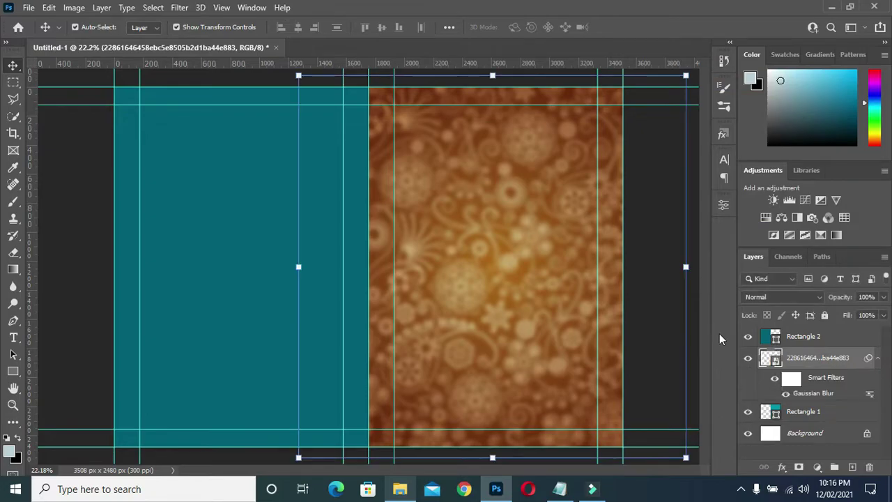
{"action": "left_click", "coordinate": [877, 358]}
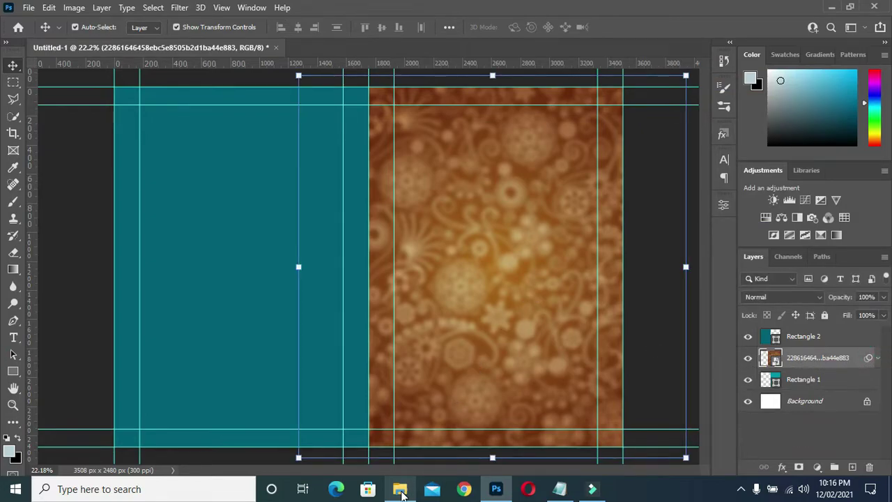
- Place '2k mobile wallpaper dump' over the right half at 44.96% scale and commit it
{"action": "left_click", "coordinate": [404, 492]}
{"action": "left_click", "coordinate": [328, 197]}
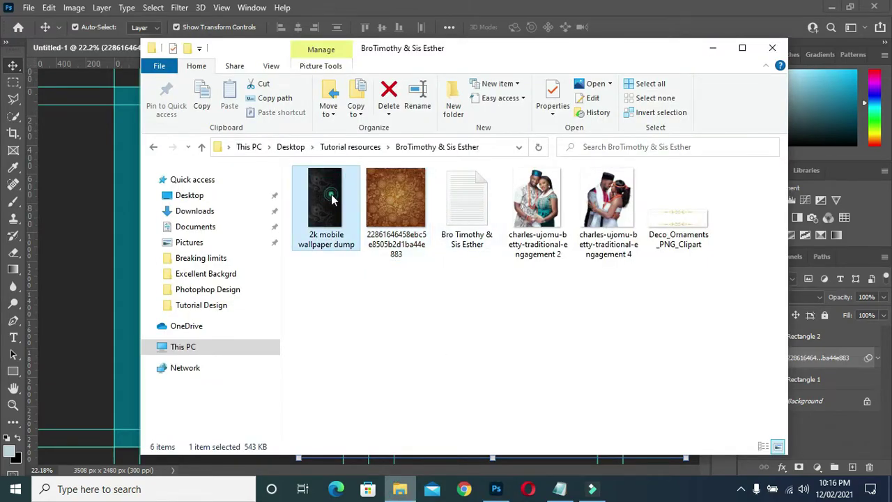
{"action": "left_click_drag", "start_coordinate": [330, 198], "coordinate": [97, 255]}
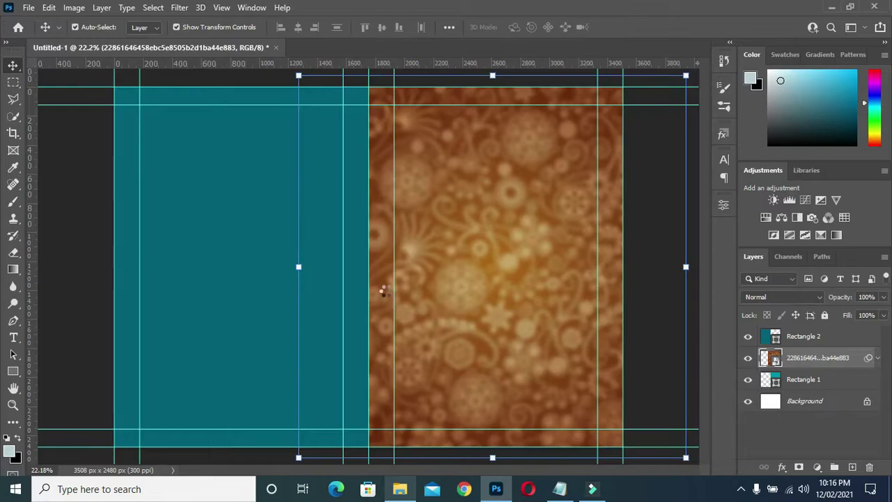
{"action": "left_click_drag", "start_coordinate": [419, 281], "coordinate": [547, 257]}
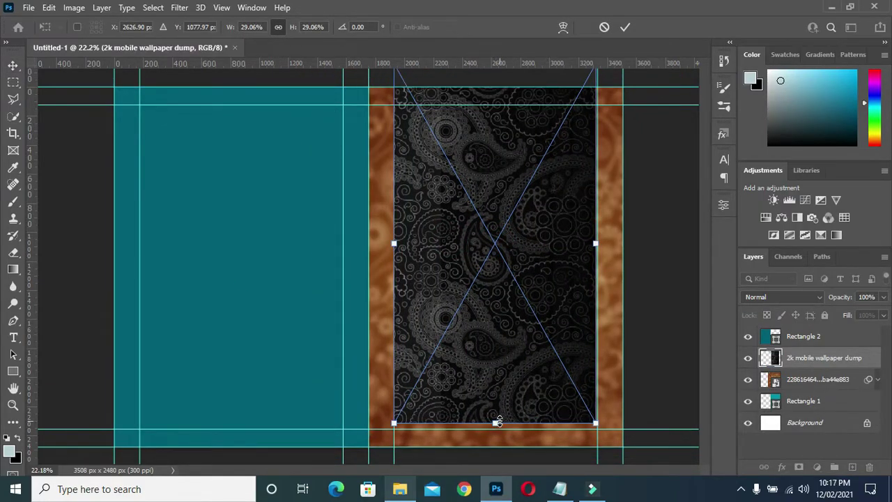
{"action": "left_click_drag", "start_coordinate": [498, 421], "coordinate": [507, 498]}
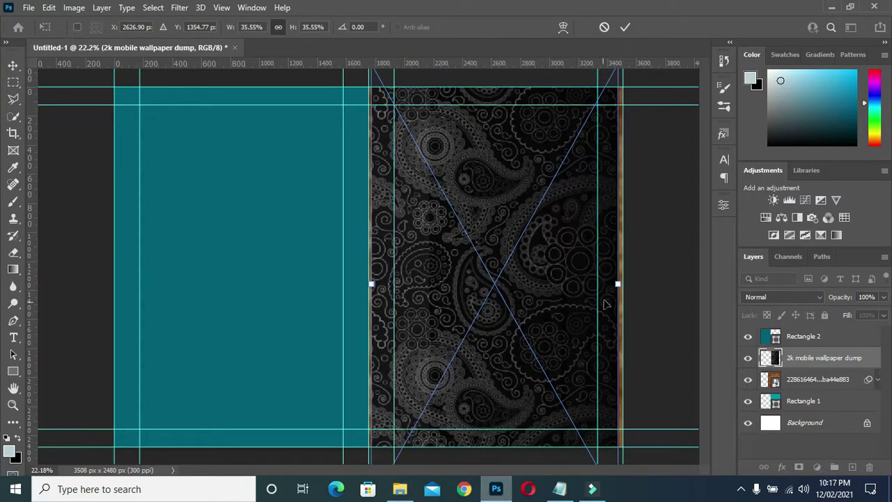
{"action": "left_click_drag", "start_coordinate": [617, 283], "coordinate": [655, 283]}
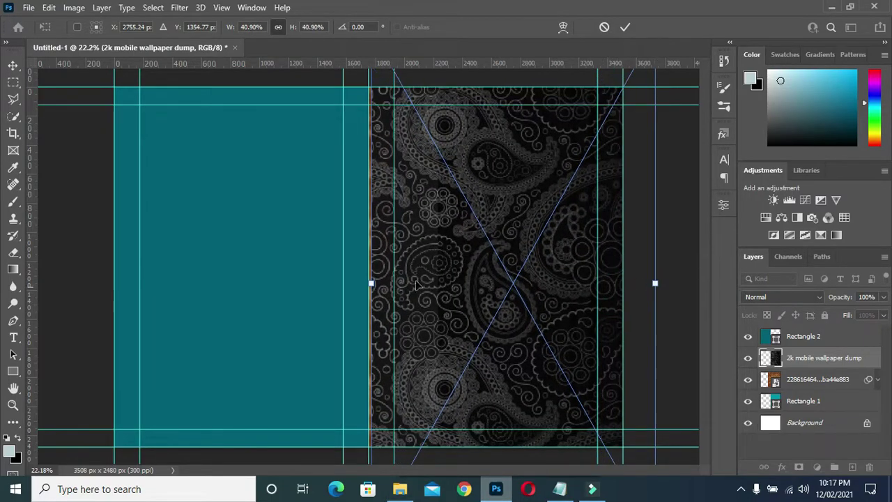
{"action": "left_click", "coordinate": [369, 283]}
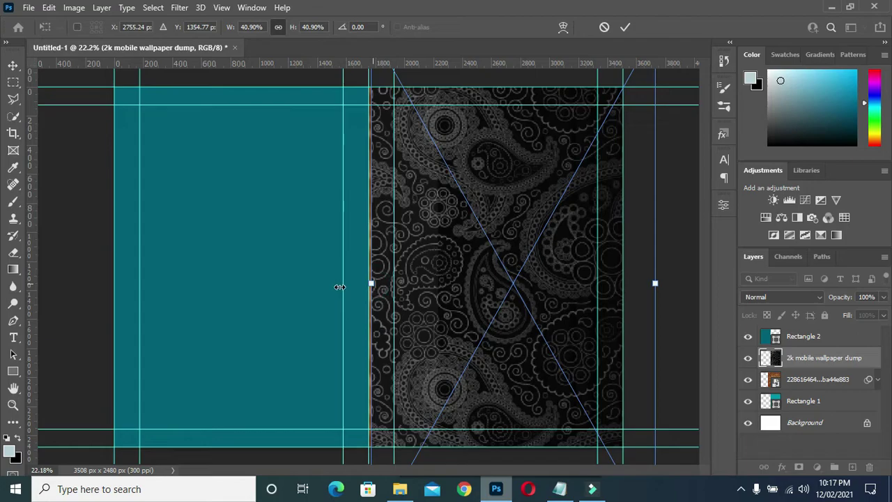
{"action": "left_click_drag", "start_coordinate": [339, 286], "coordinate": [342, 284]}
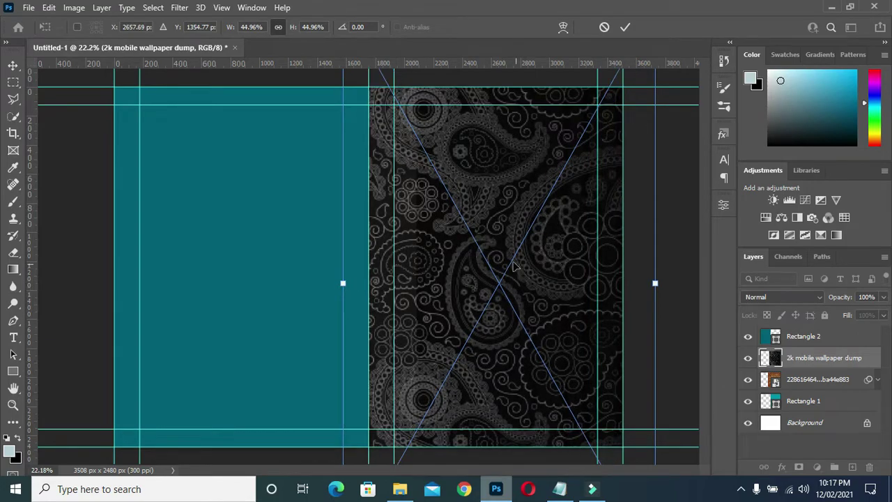
{"action": "double_click", "coordinate": [494, 216]}
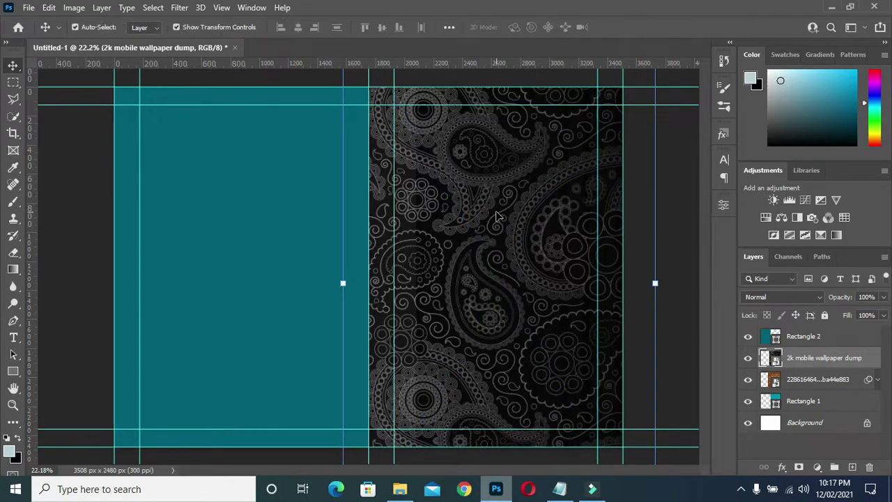
- Apply a 15.3-pixel Gaussian Blur to the paisley wallpaper
{"action": "left_click", "coordinate": [180, 9]}
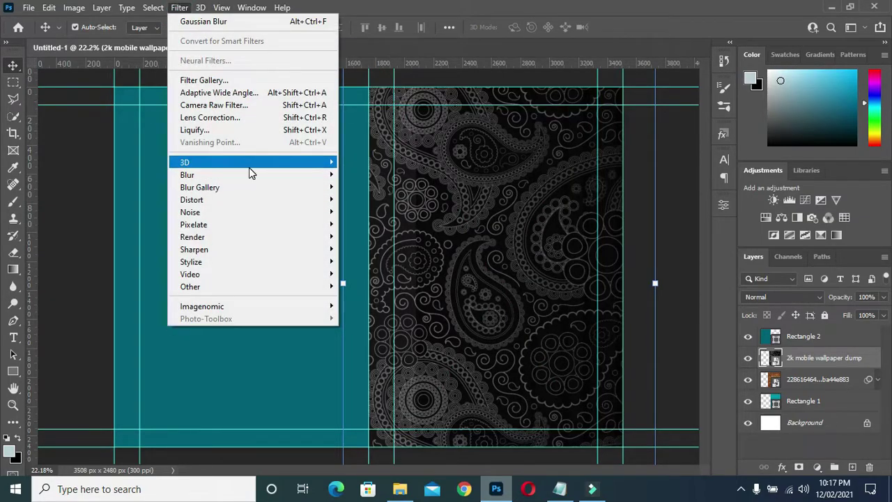
{"action": "mouse_move", "coordinate": [249, 171]}
{"action": "left_click", "coordinate": [369, 224]}
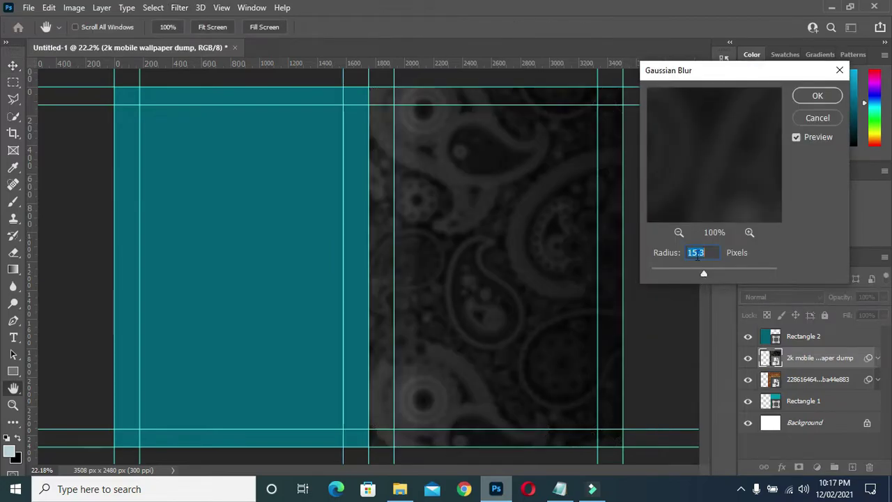
{"action": "left_click", "coordinate": [819, 96]}
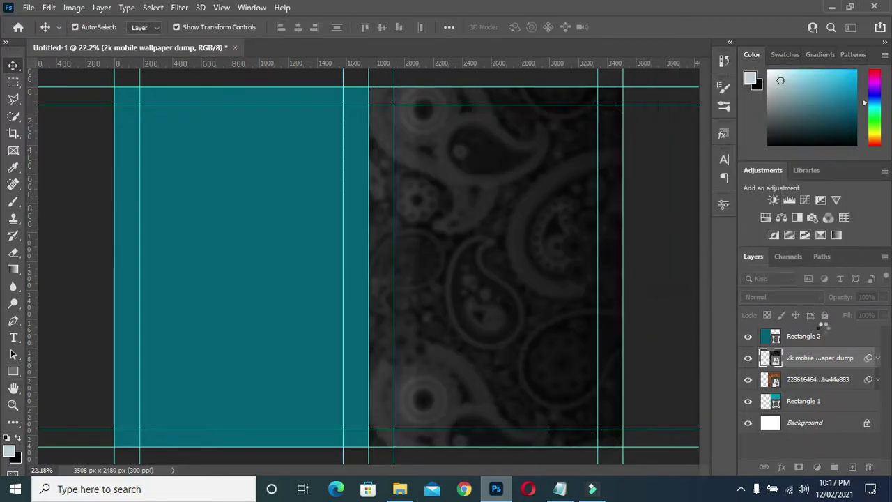
{"action": "left_click", "coordinate": [877, 358]}
- Set the paisley layer's blend mode to Color
{"action": "left_click", "coordinate": [777, 296]}
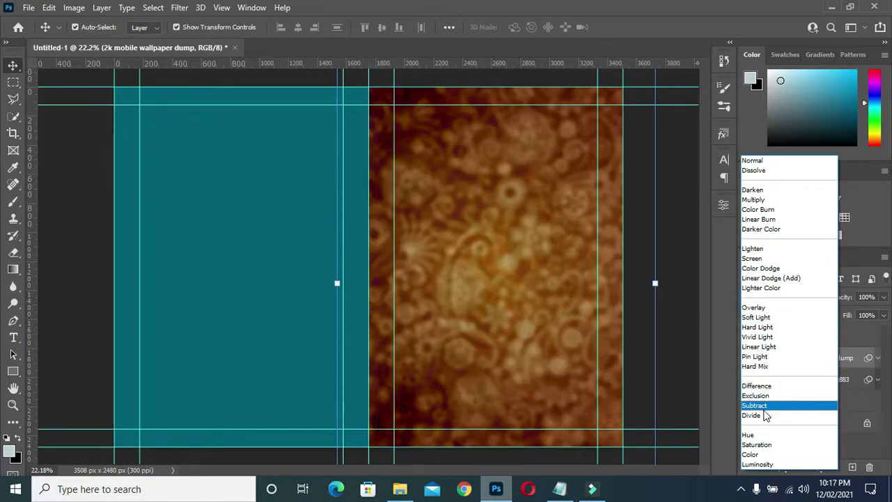
{"action": "left_click", "coordinate": [755, 455]}
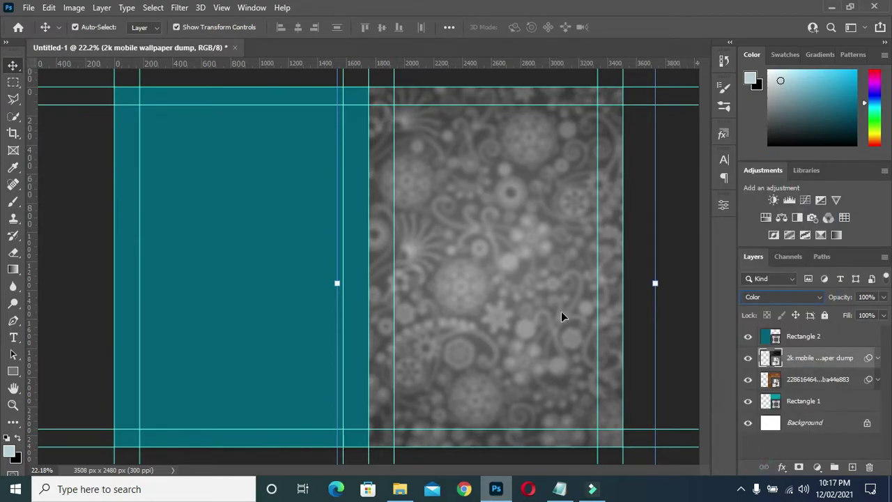
{"action": "left_click", "coordinate": [13, 370]}
- Draw a 1754 × 991 px rectangle across the lower part of the right half
{"action": "left_click", "coordinate": [96, 373]}
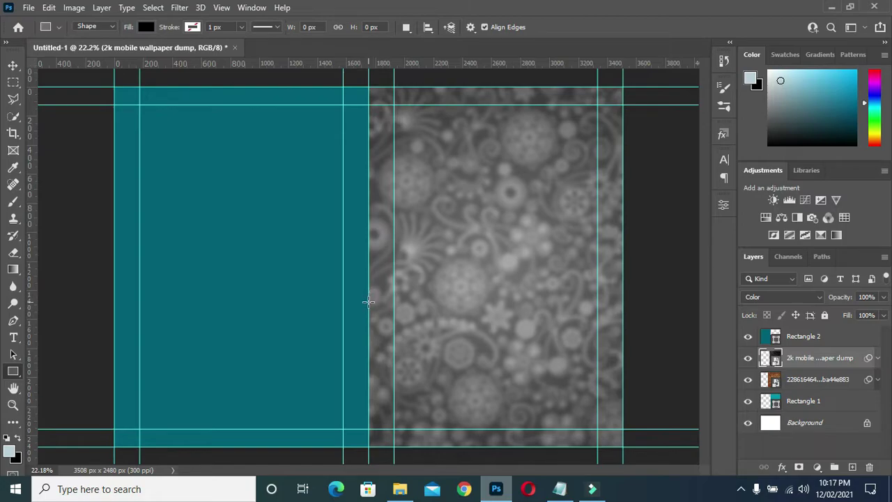
{"action": "left_click_drag", "start_coordinate": [367, 303], "coordinate": [623, 447]}
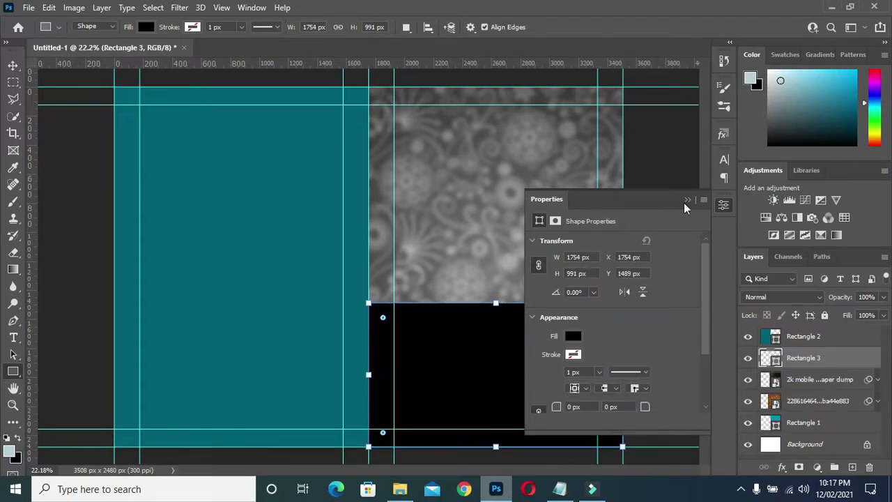
{"action": "left_click", "coordinate": [688, 200]}
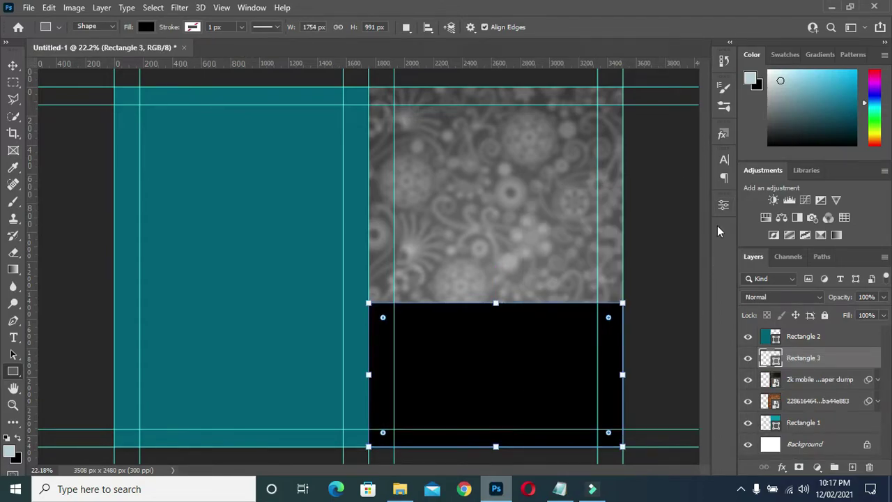
- Fill the new rectangle with the background teal from Recently Used Colors
{"action": "left_click", "coordinate": [723, 209]}
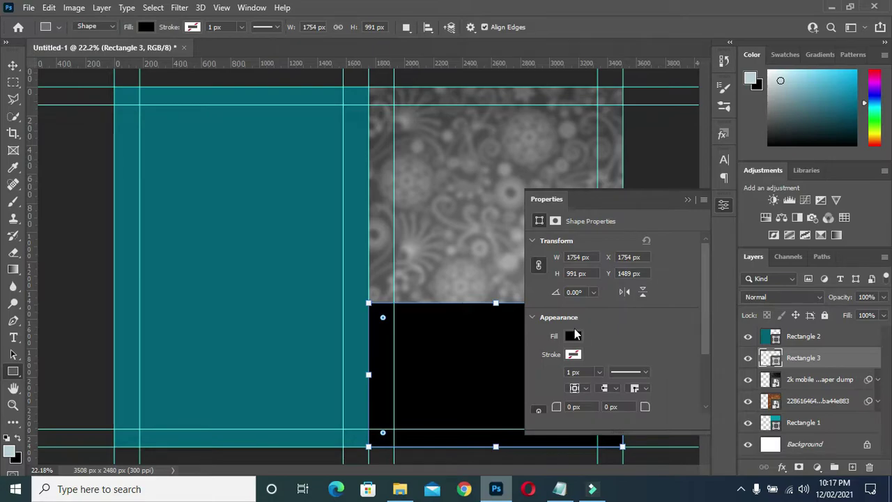
{"action": "left_click", "coordinate": [575, 338]}
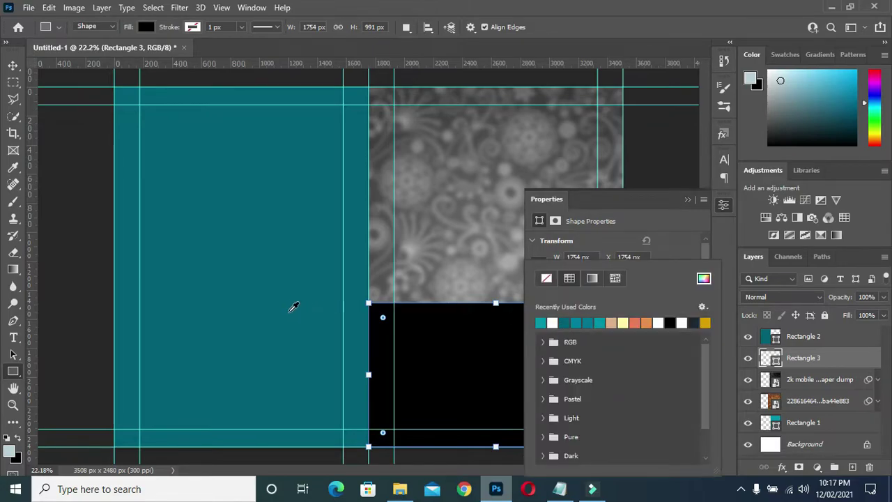
{"action": "left_click", "coordinate": [269, 300]}
{"action": "key", "text": "Escape"}
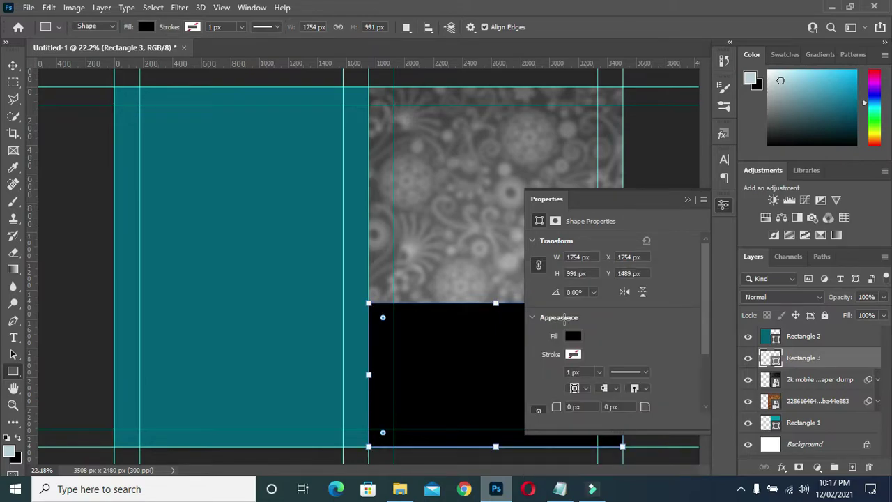
{"action": "key", "text": "Return"}
{"action": "left_click", "coordinate": [486, 185]}
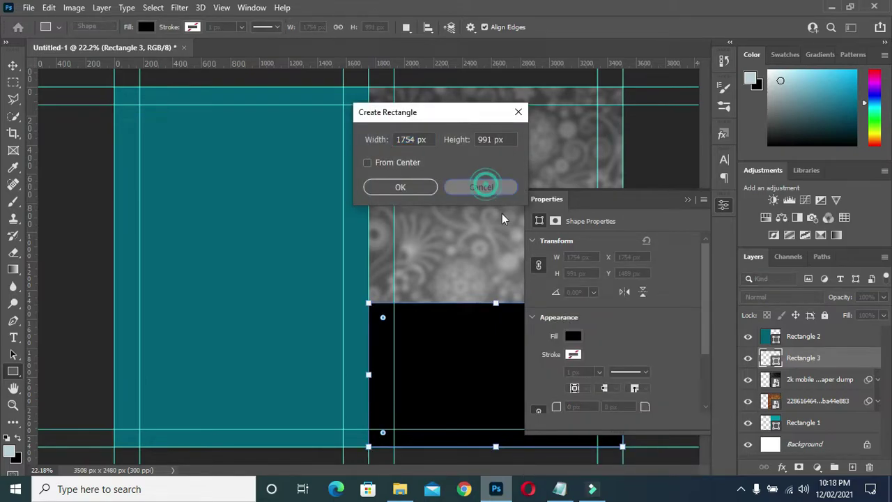
{"action": "left_click", "coordinate": [572, 335]}
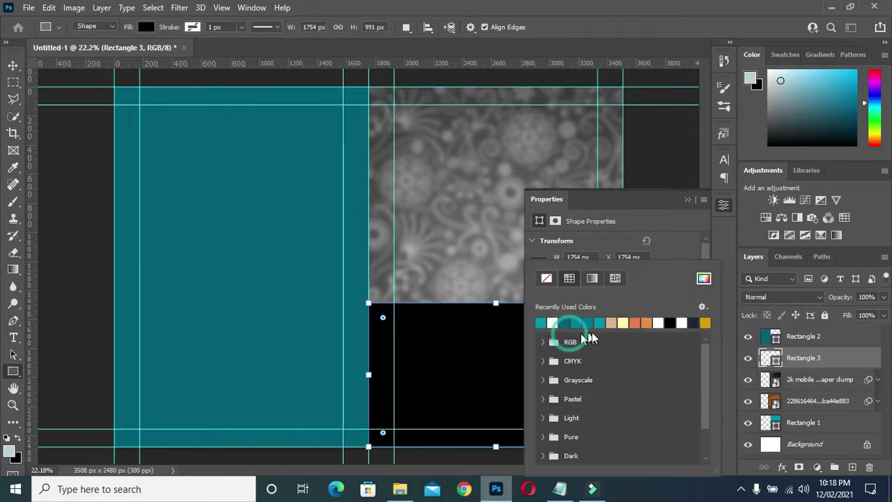
{"action": "left_click", "coordinate": [566, 324]}
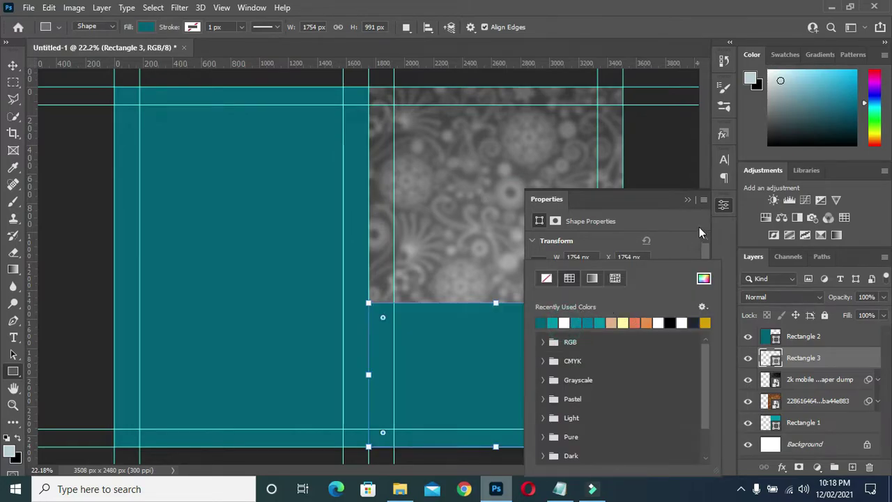
{"action": "left_click", "coordinate": [687, 199]}
{"action": "left_click", "coordinate": [687, 199]}
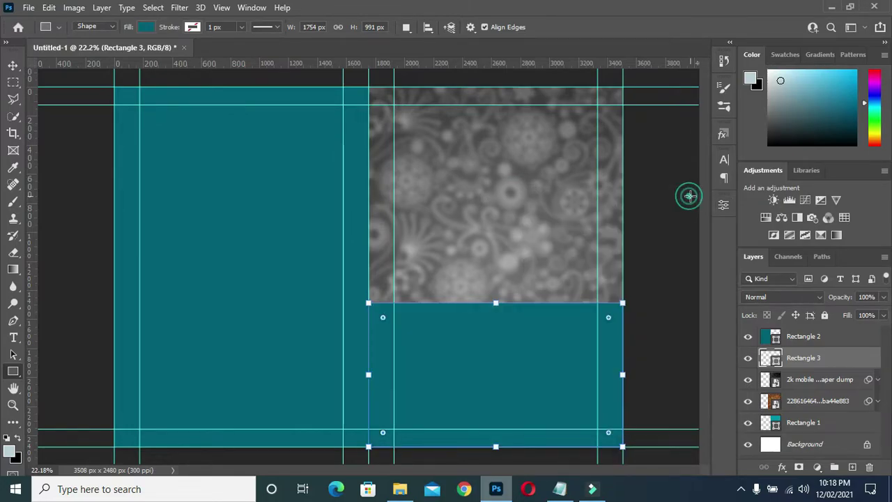
{"action": "left_click", "coordinate": [14, 62]}
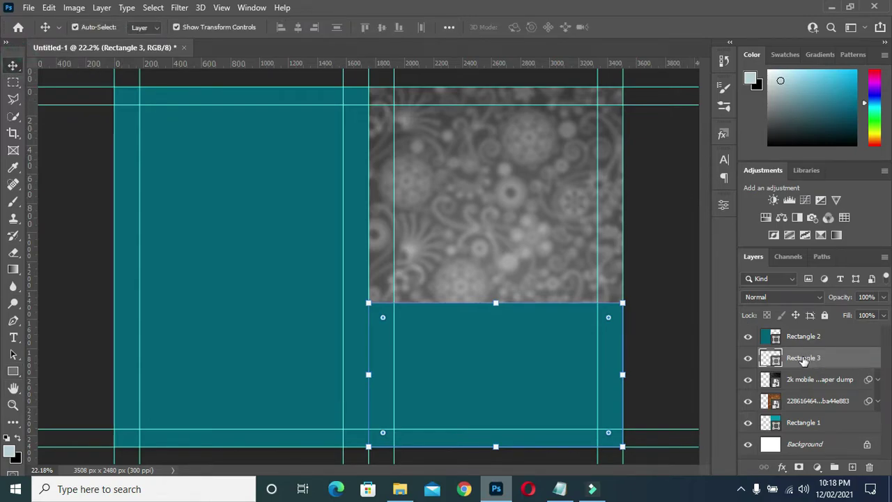
- Fade Rectangle 3's top edge into the paisley pattern with a layer-mask black-to-transparent gradient
{"action": "left_click", "coordinate": [799, 467]}
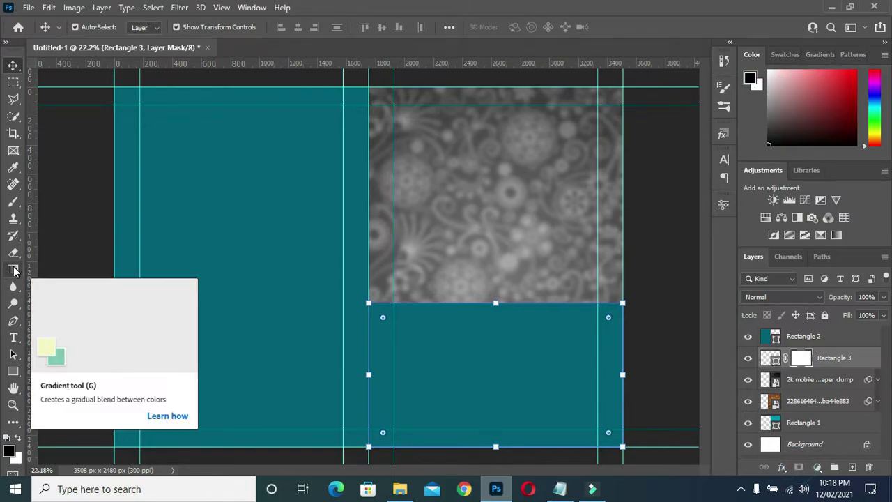
{"action": "left_click", "coordinate": [13, 270]}
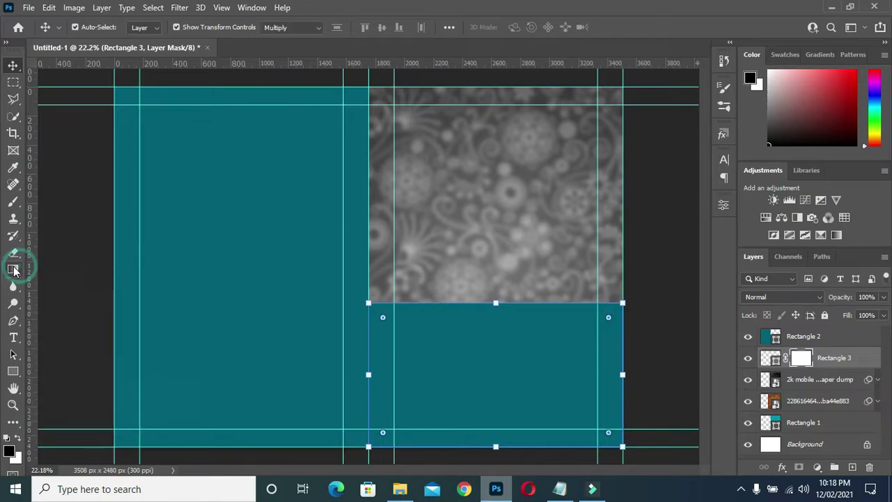
{"action": "right_click", "coordinate": [13, 272]}
{"action": "left_click", "coordinate": [12, 274]}
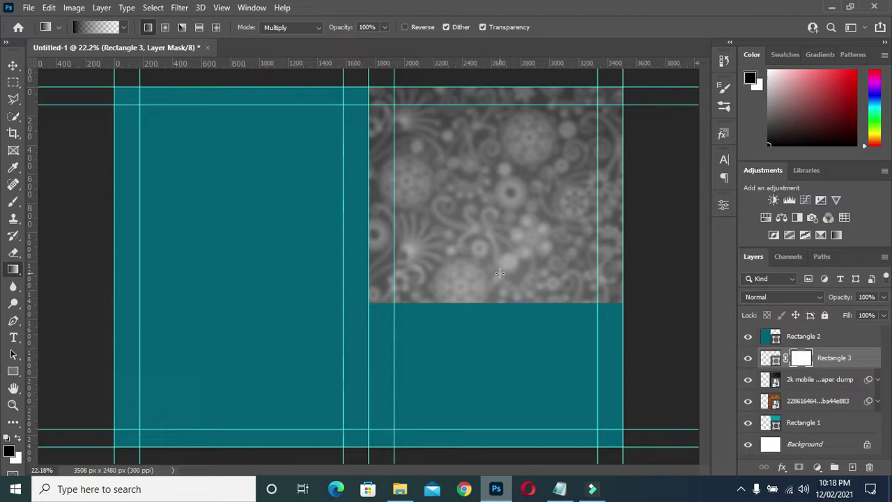
{"action": "left_click_drag", "start_coordinate": [496, 269], "coordinate": [489, 359]}
{"action": "left_click_drag", "start_coordinate": [486, 271], "coordinate": [496, 316]}
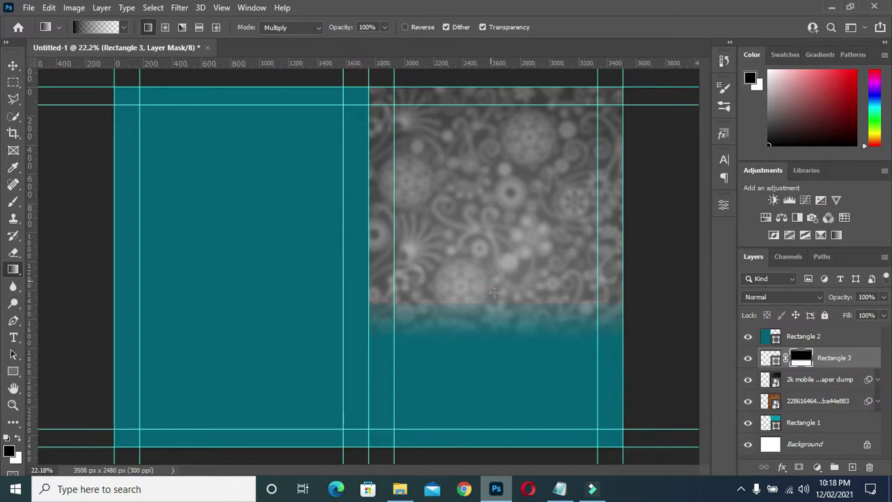
{"action": "left_click_drag", "start_coordinate": [491, 270], "coordinate": [490, 305]}
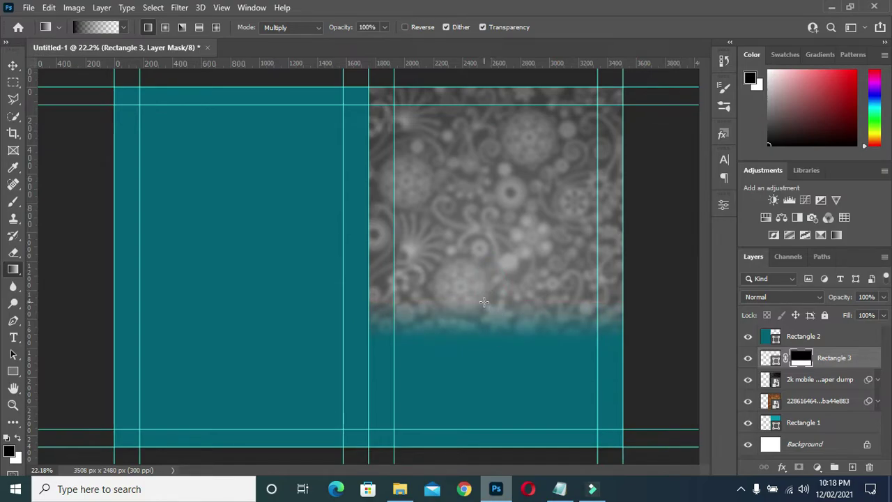
{"action": "left_click", "coordinate": [13, 65]}
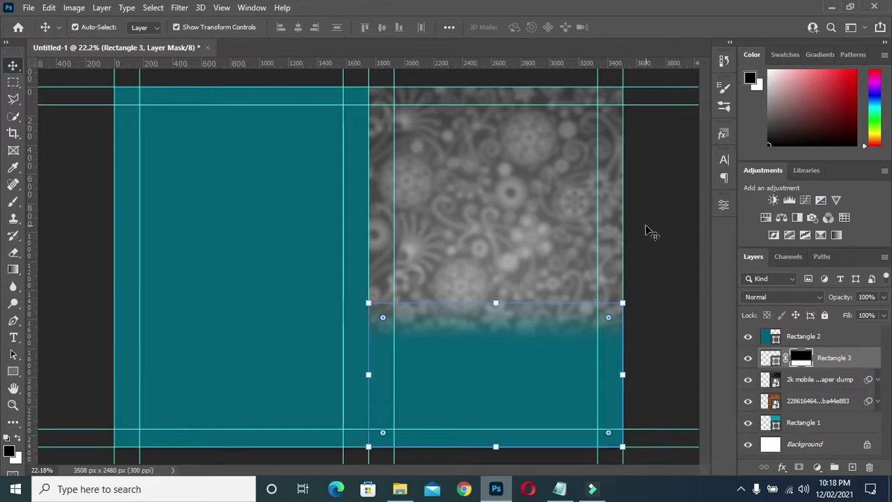
{"action": "left_click", "coordinate": [585, 281]}
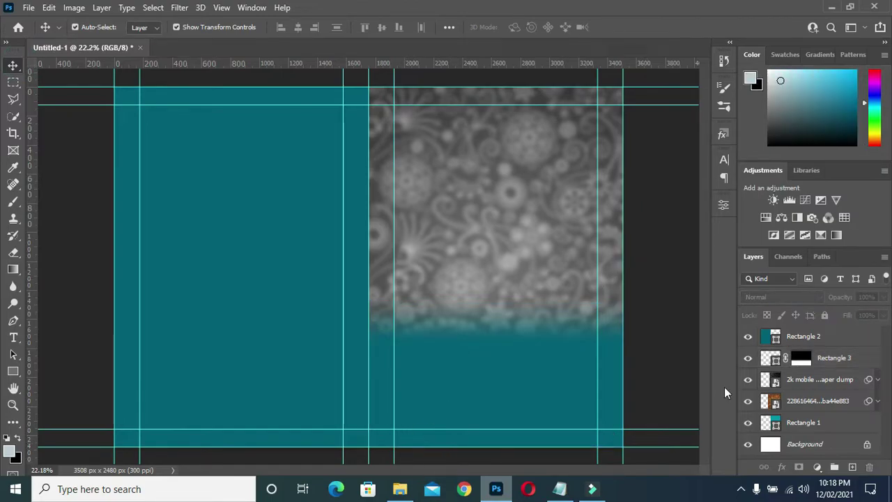
- Drag the couple's engagement photo from the invitation resources folder onto the canvas
{"action": "left_click", "coordinate": [818, 361]}
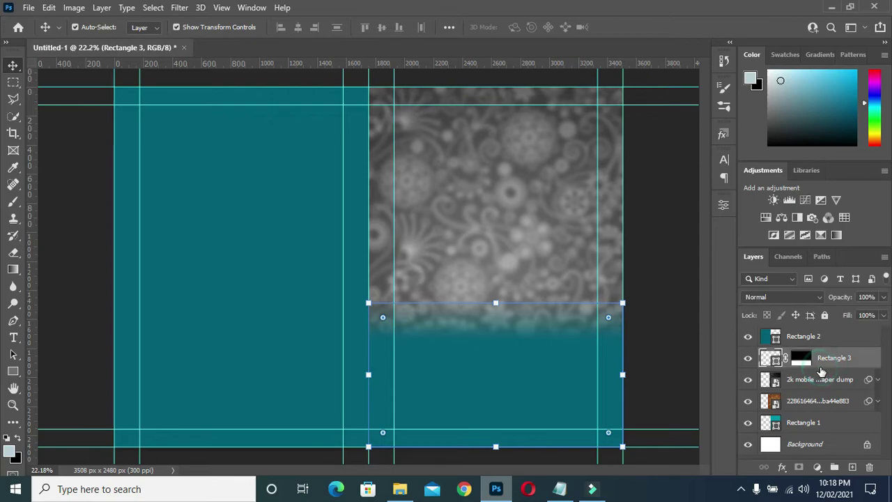
{"action": "left_click", "coordinate": [400, 489]}
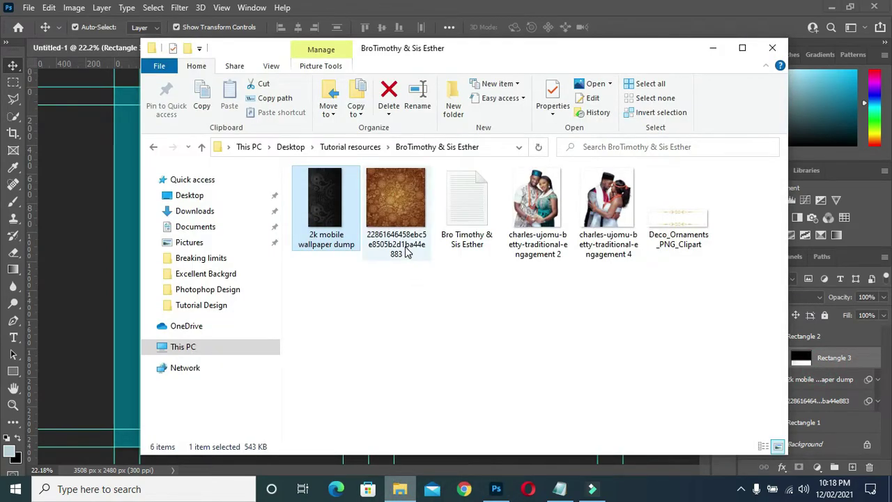
{"action": "left_click", "coordinate": [548, 202]}
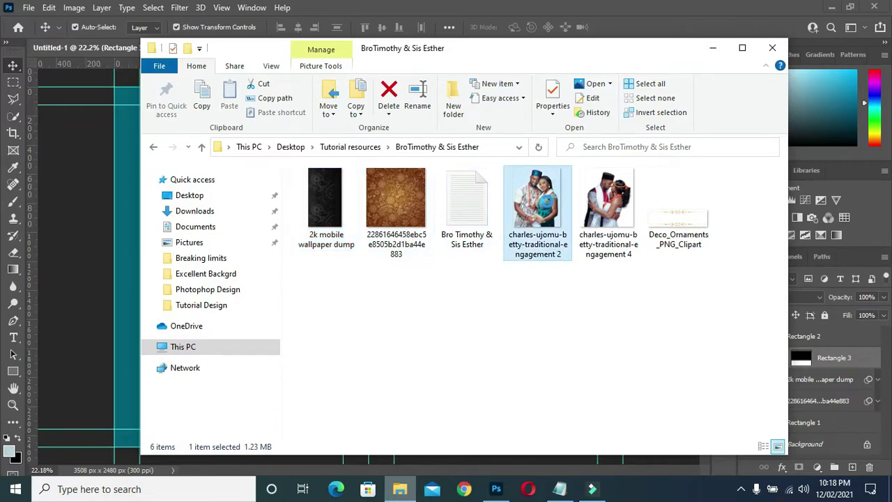
{"action": "left_click_drag", "start_coordinate": [547, 207], "coordinate": [74, 322]}
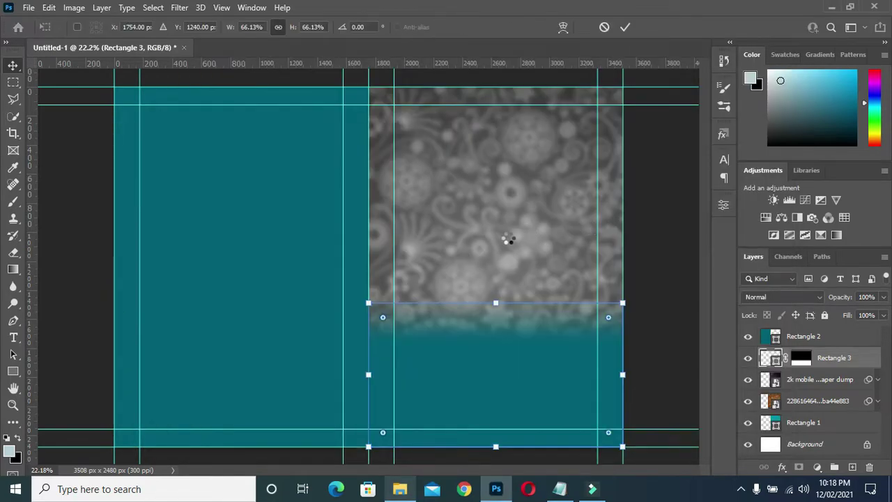
- Scale the engagement photo to about 49.69% and position it over the right half
{"action": "left_click_drag", "start_coordinate": [422, 238], "coordinate": [545, 235]}
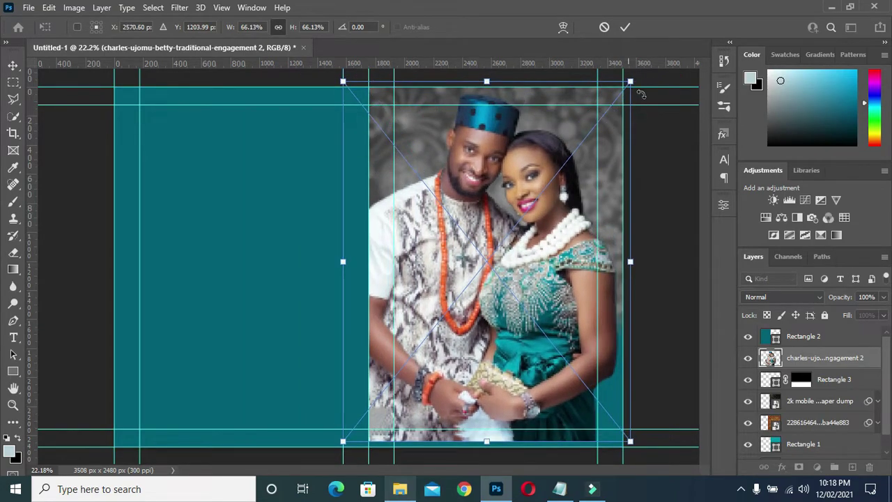
{"action": "left_click_drag", "start_coordinate": [629, 82], "coordinate": [601, 117]}
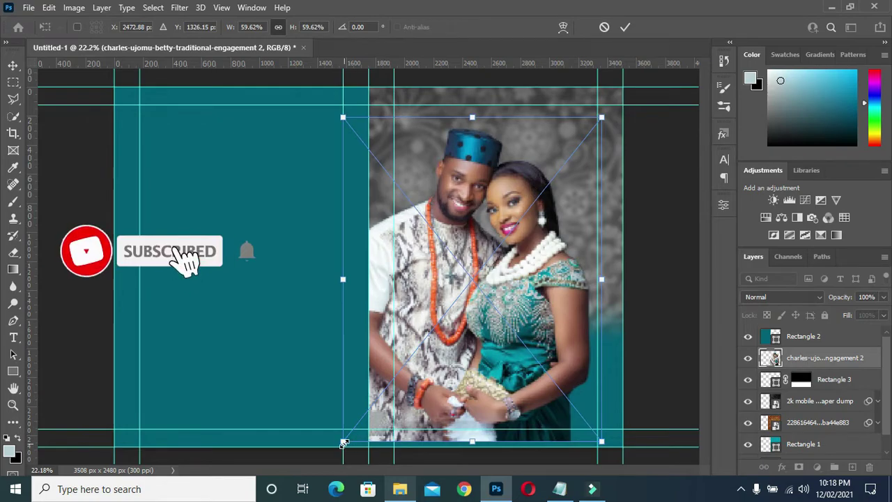
{"action": "left_click_drag", "start_coordinate": [342, 441], "coordinate": [385, 386]}
{"action": "left_click_drag", "start_coordinate": [480, 307], "coordinate": [460, 281]}
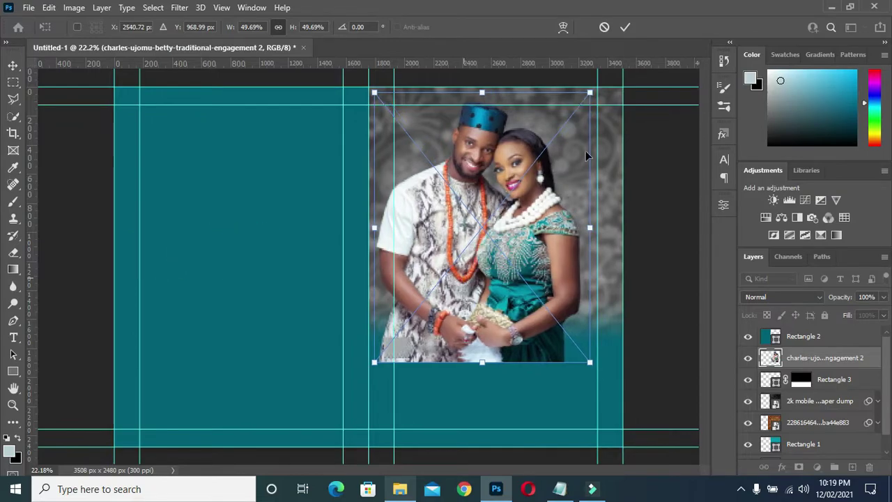
{"action": "left_click", "coordinate": [626, 26]}
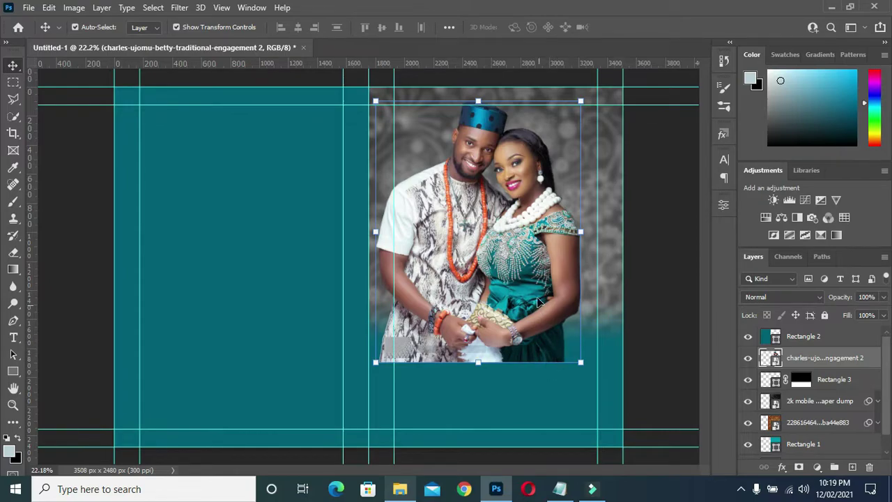
{"action": "left_click_drag", "start_coordinate": [515, 295], "coordinate": [523, 297]}
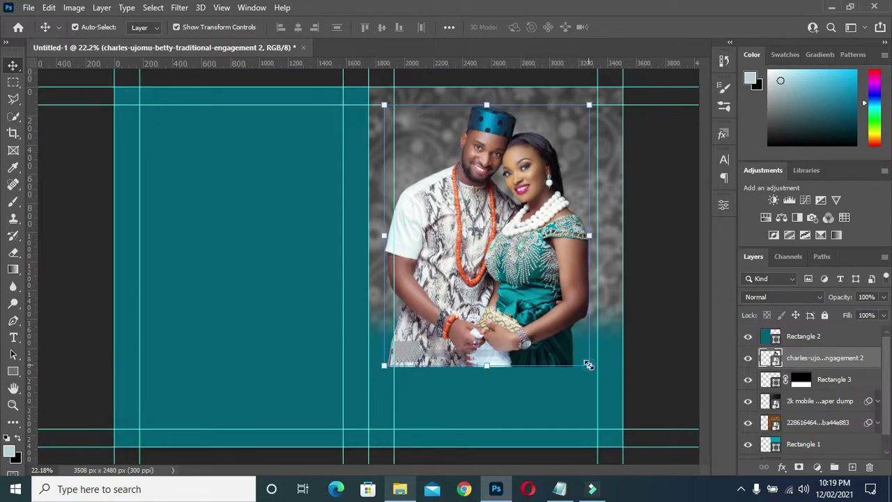
{"action": "mouse_move", "coordinate": [589, 364]}
{"action": "left_mouse_down"}
{"action": "mouse_move", "coordinate": [593, 371]}
{"action": "mouse_move", "coordinate": [589, 363]}
{"action": "left_mouse_up"}
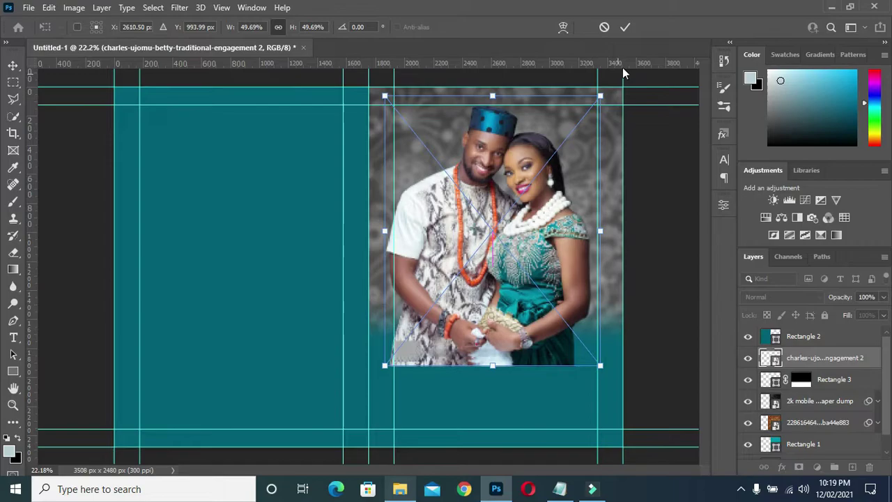
{"action": "left_click", "coordinate": [625, 25]}
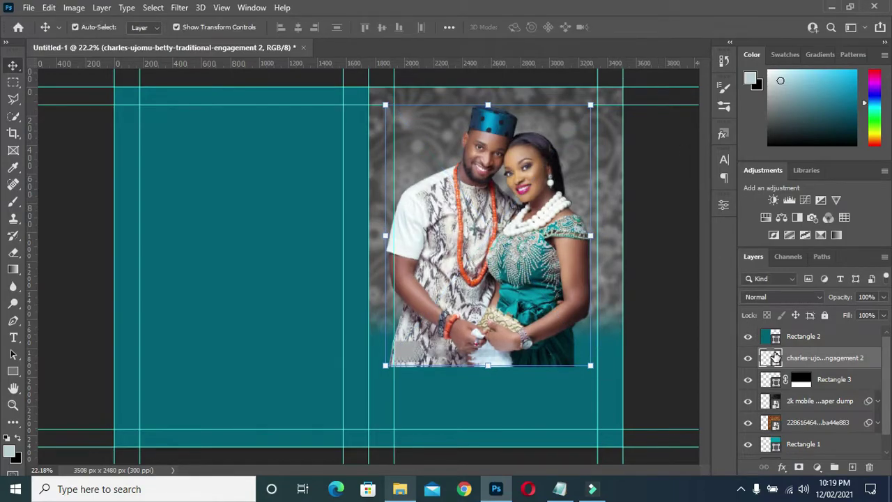
- Add a layer mask to the photo and gradient-fade its bottom edge into the teal
{"action": "left_click", "coordinate": [799, 468]}
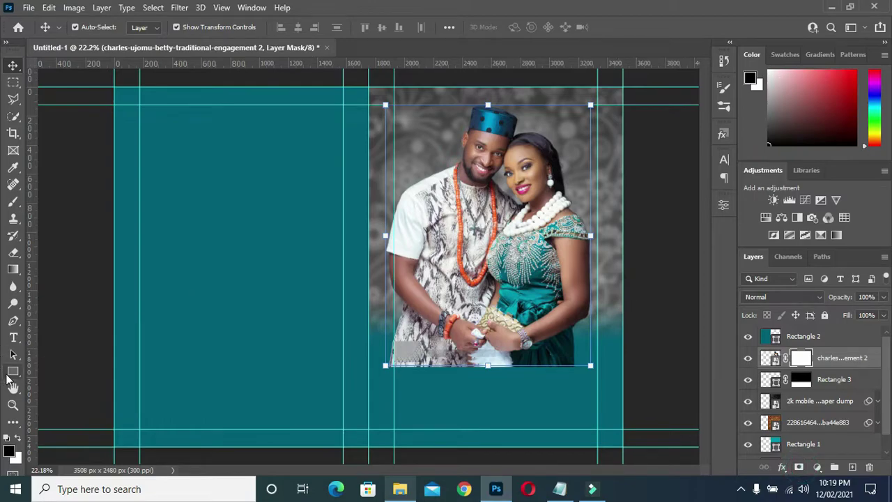
{"action": "left_click", "coordinate": [12, 269]}
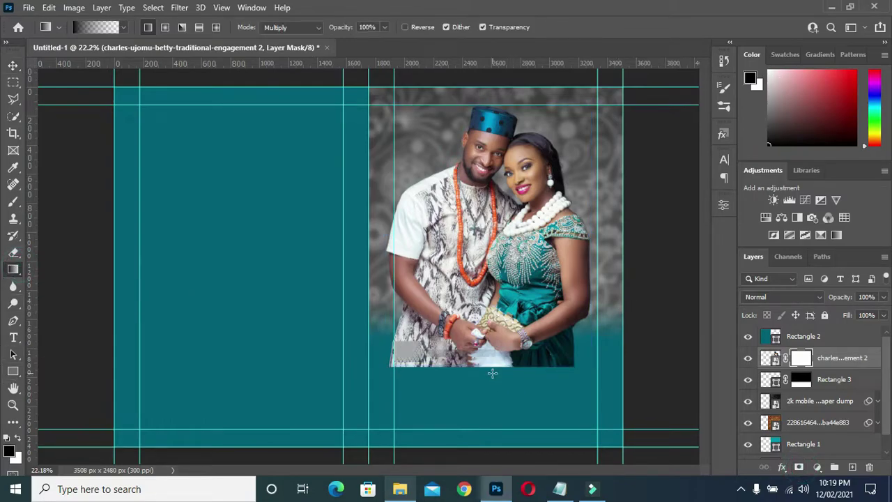
{"action": "left_click_drag", "start_coordinate": [492, 373], "coordinate": [490, 307]}
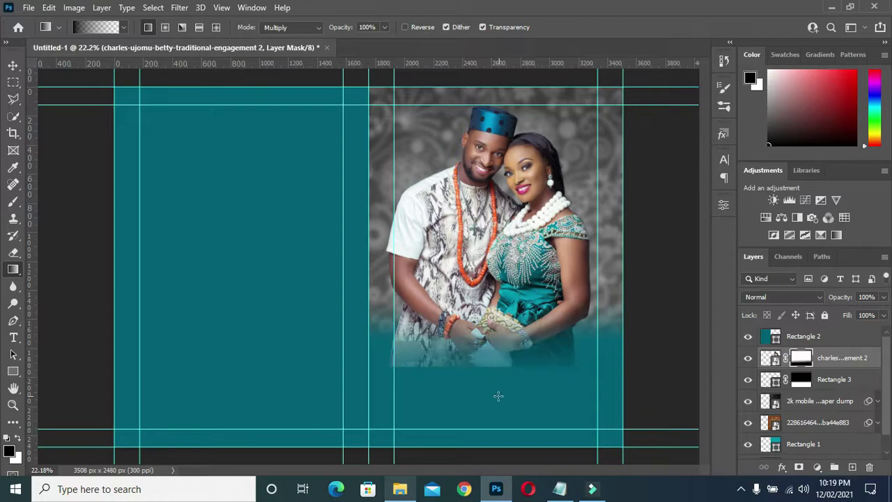
{"action": "left_click_drag", "start_coordinate": [494, 380], "coordinate": [495, 332]}
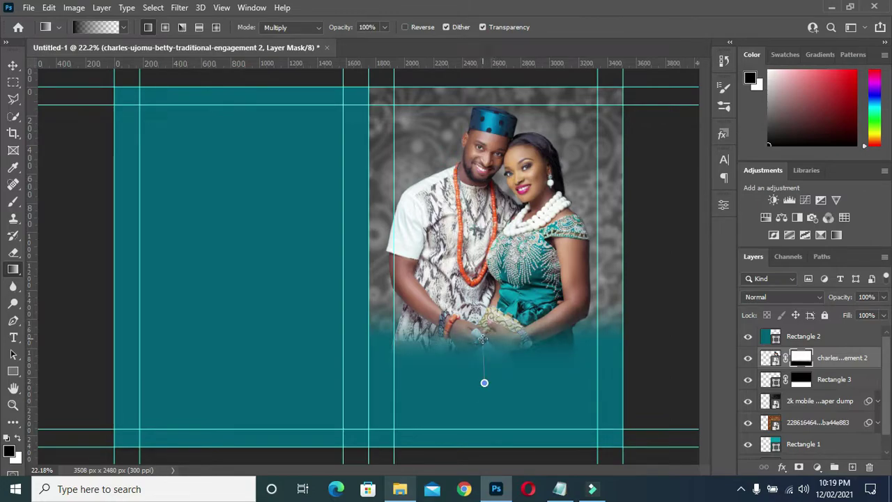
{"action": "left_click_drag", "start_coordinate": [484, 381], "coordinate": [485, 349]}
- Enlarge the couple photo to 103.15% and nudge it into its final position
{"action": "left_click", "coordinate": [13, 65]}
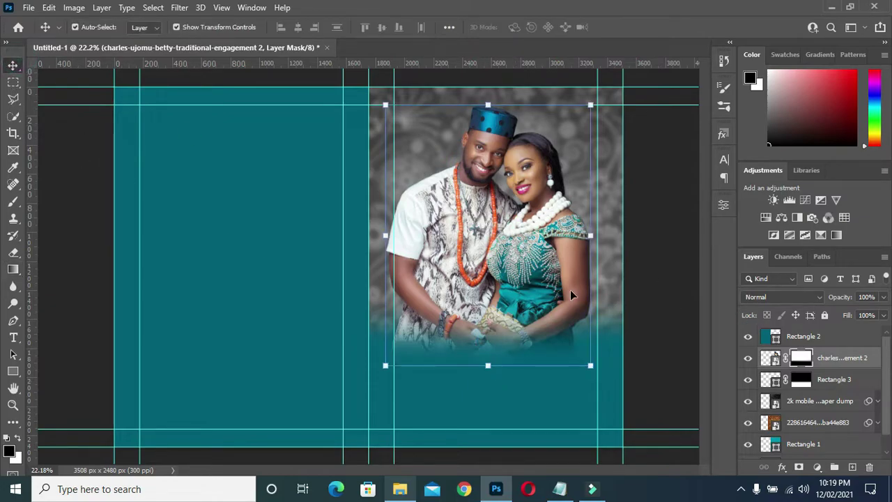
{"action": "left_click_drag", "start_coordinate": [589, 366], "coordinate": [599, 376]}
{"action": "left_click_drag", "start_coordinate": [512, 231], "coordinate": [509, 219]}
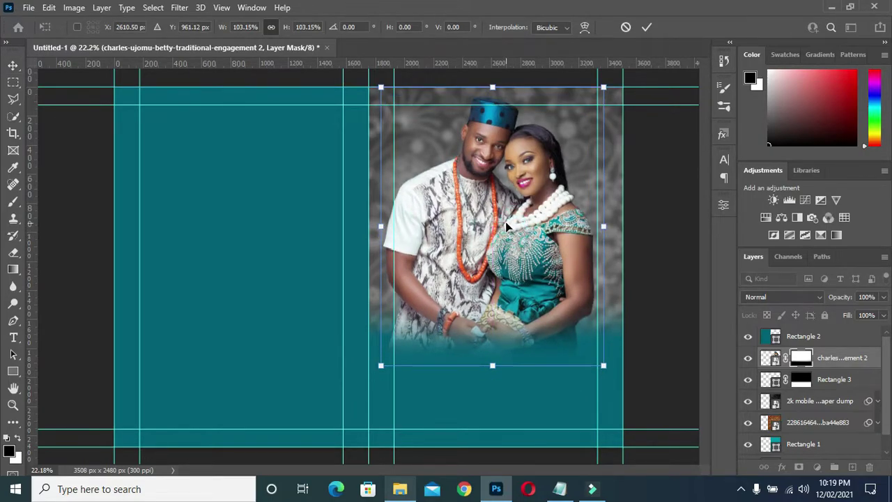
{"action": "left_click_drag", "start_coordinate": [506, 223], "coordinate": [504, 231]}
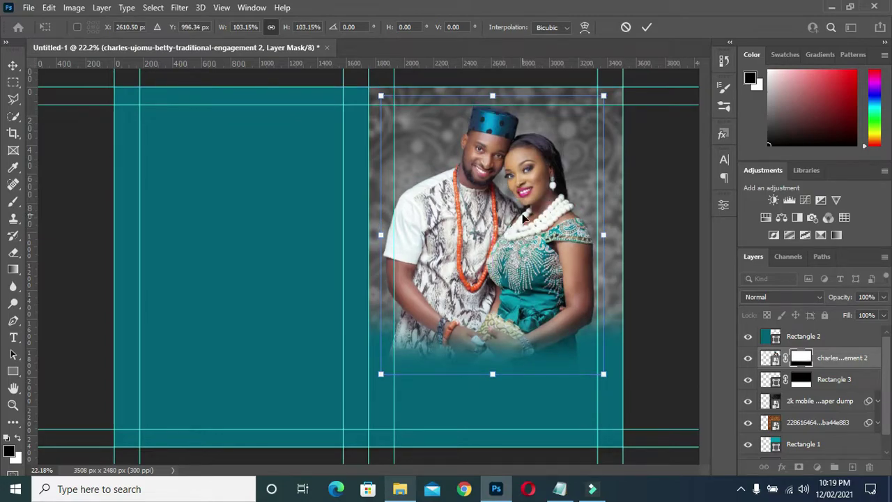
{"action": "left_click_drag", "start_coordinate": [589, 246], "coordinate": [589, 241]}
{"action": "left_click", "coordinate": [647, 27]}
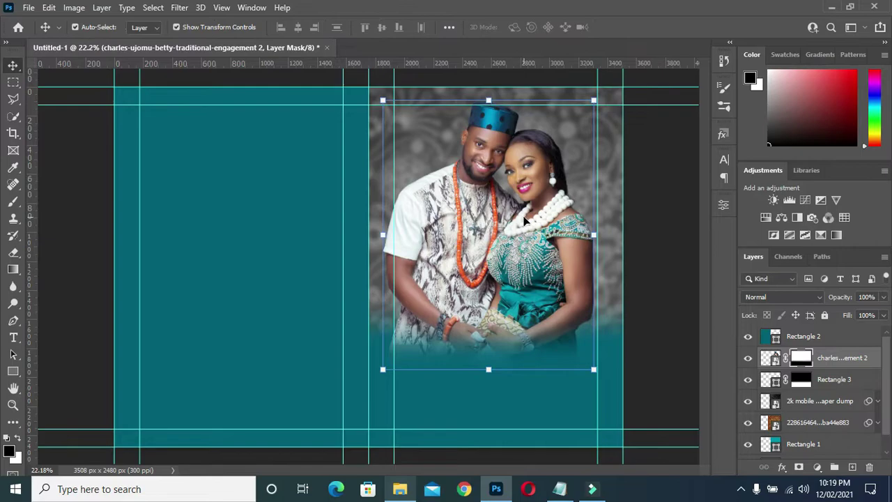
{"action": "left_click_drag", "start_coordinate": [490, 210], "coordinate": [492, 208]}
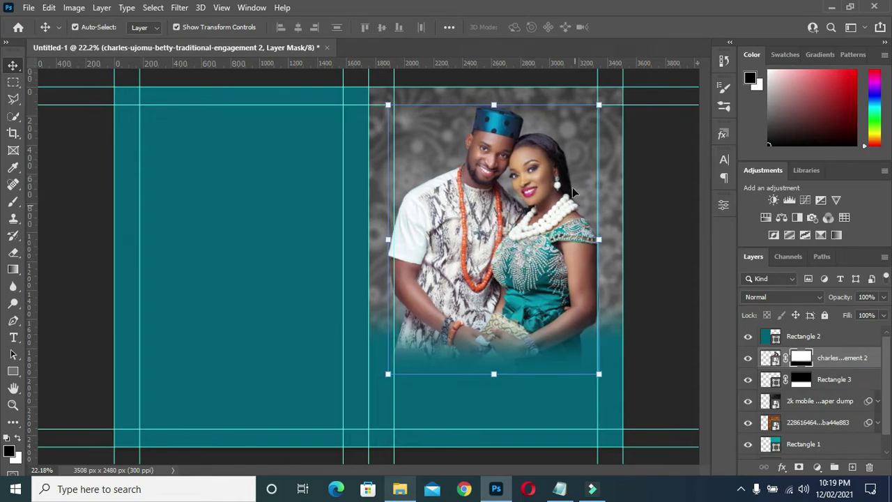
{"action": "key", "text": "shift+Right"}
{"action": "key", "text": "shift+Up"}
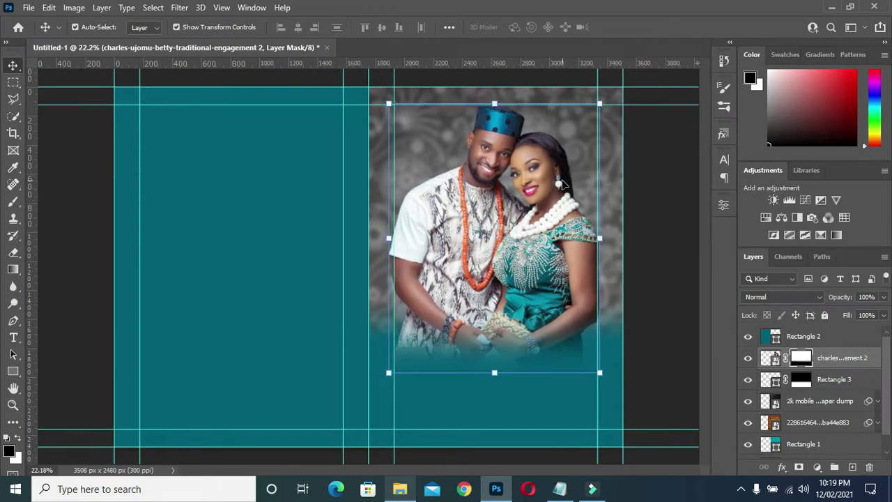
- Select the word 'Conjugal' in the Notepad invitation wording, then return to Photoshop
{"action": "left_click", "coordinate": [651, 217]}
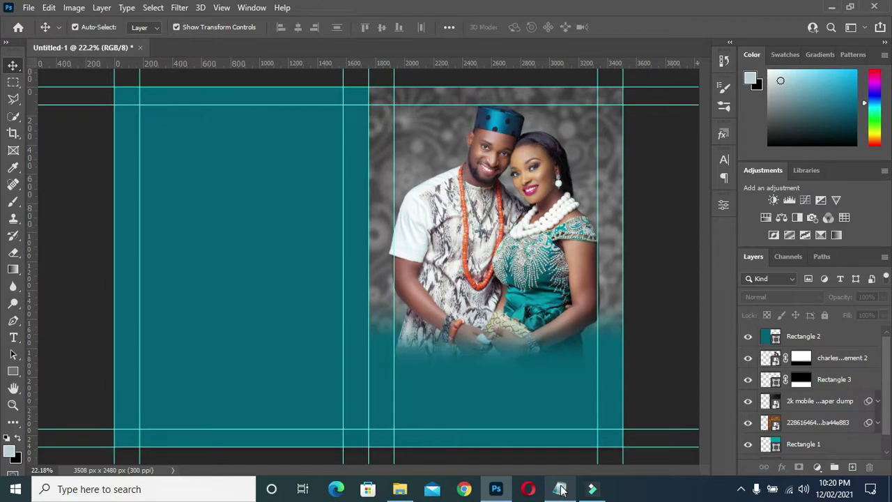
{"action": "left_click", "coordinate": [566, 495]}
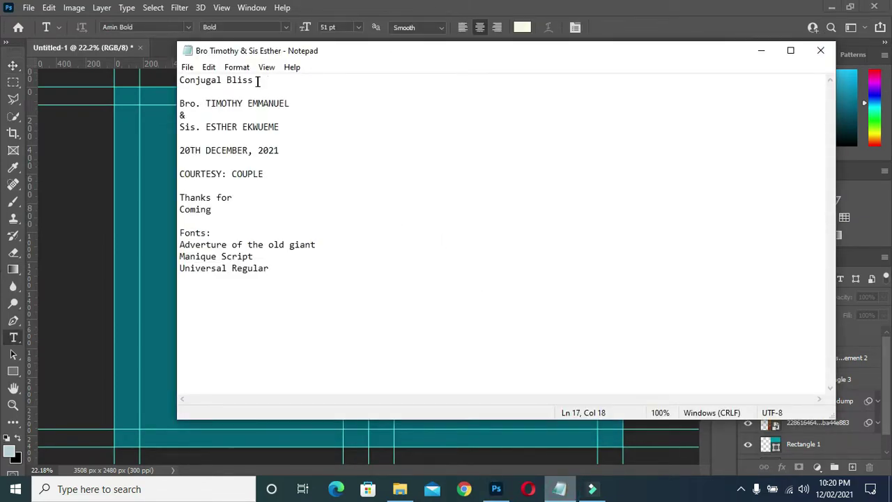
{"action": "left_click", "coordinate": [257, 81]}
{"action": "left_click_drag", "start_coordinate": [222, 81], "coordinate": [178, 81]}
{"action": "key", "text": "ctrl+c"}
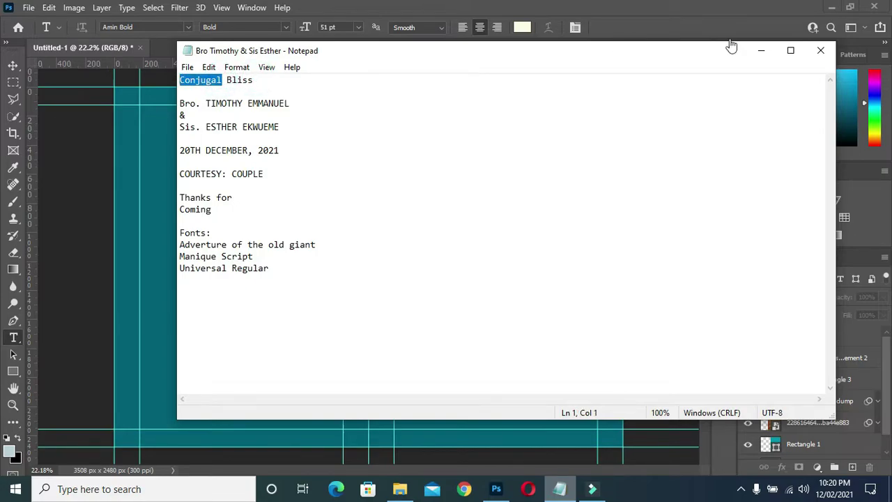
{"action": "left_click", "coordinate": [760, 53]}
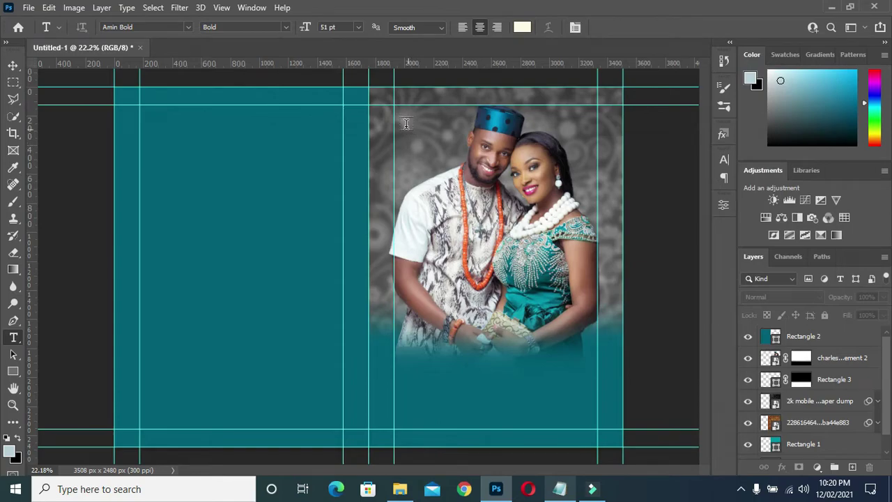
- Create a 'Conjugal' text layer in Amin Bold 51 pt across the top of the photo
{"action": "left_click", "coordinate": [403, 113]}
{"action": "left_click", "coordinate": [429, 118]}
{"action": "key", "text": "BackSpace"}
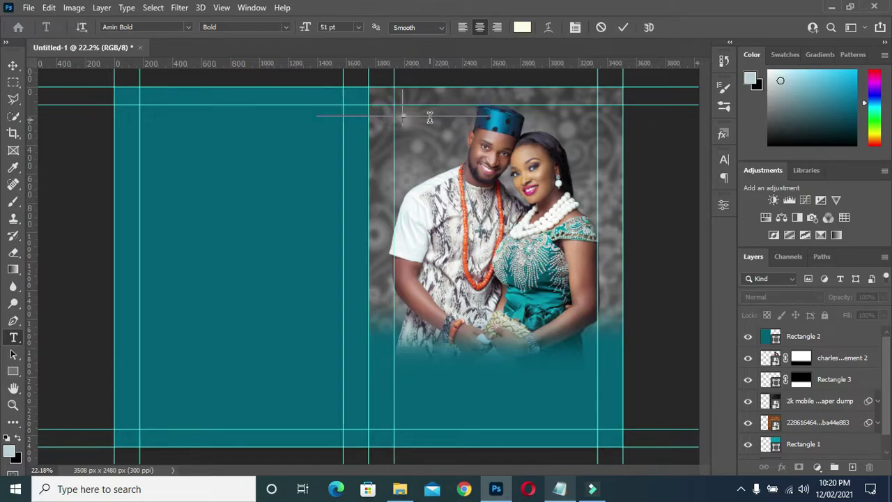
{"action": "key", "text": "ctrl+z"}
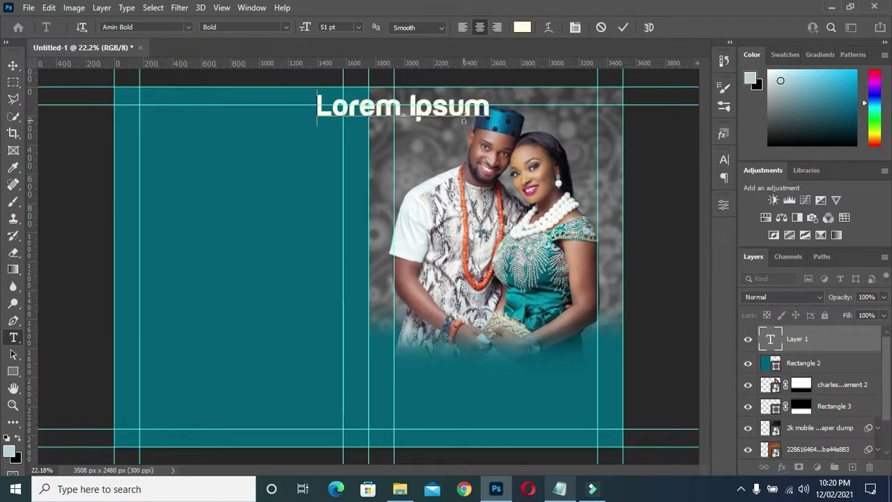
{"action": "key", "text": "ctrl+a"}
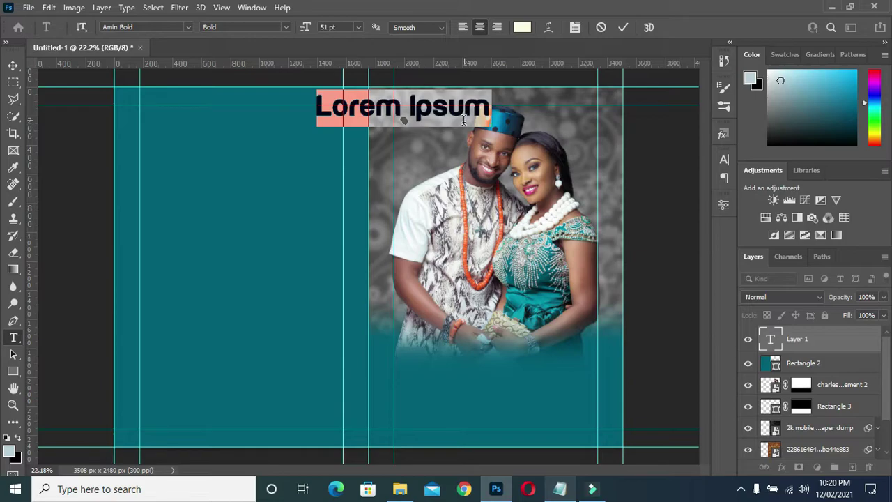
{"action": "left_click", "coordinate": [459, 122]}
{"action": "key", "text": "ctrl+v"}
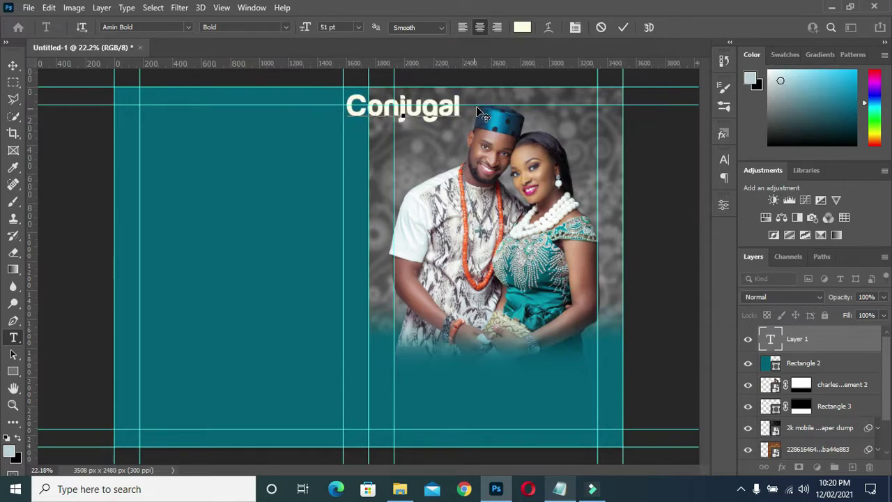
{"action": "left_click", "coordinate": [622, 27]}
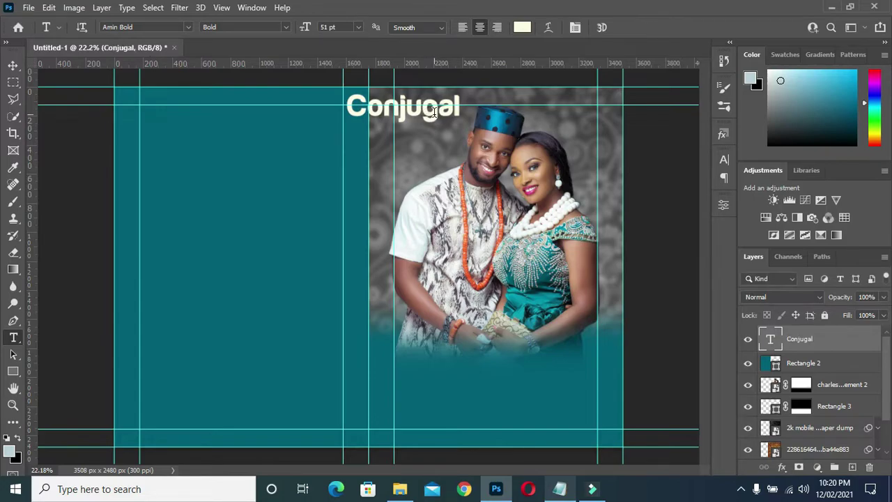
{"action": "left_click_drag", "start_coordinate": [451, 111], "coordinate": [484, 127]}
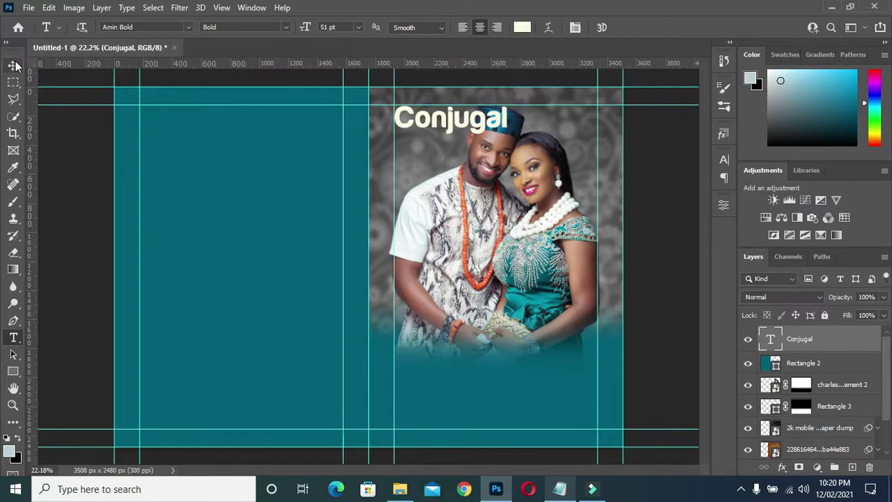
{"action": "left_click", "coordinate": [187, 26]}
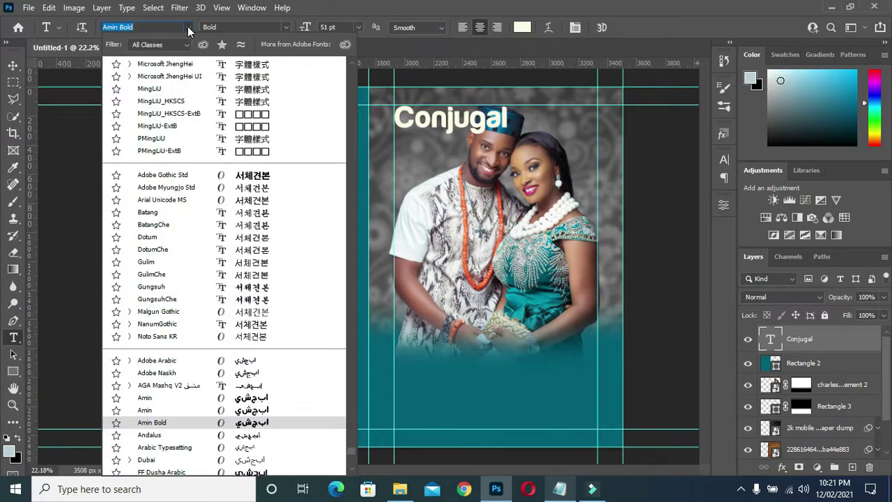
- Set Conjugal in Adventure of the old Giant Regular and move it to the photo's upper-left
{"action": "type", "text": "advent"}
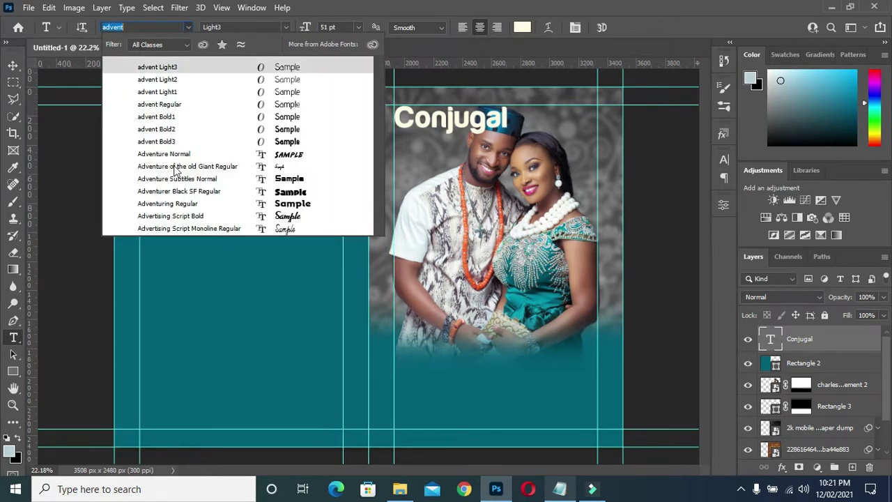
{"action": "key", "text": "Down"}
{"action": "key", "text": "Down"}
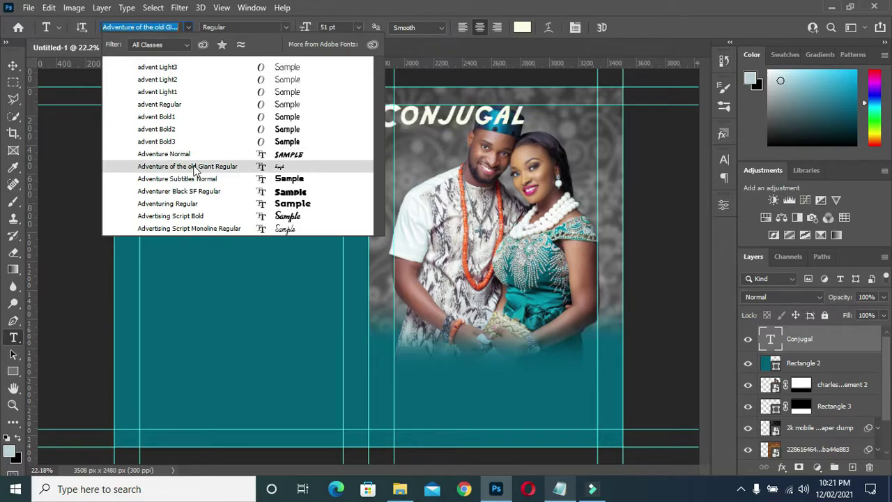
{"action": "key", "text": "Return"}
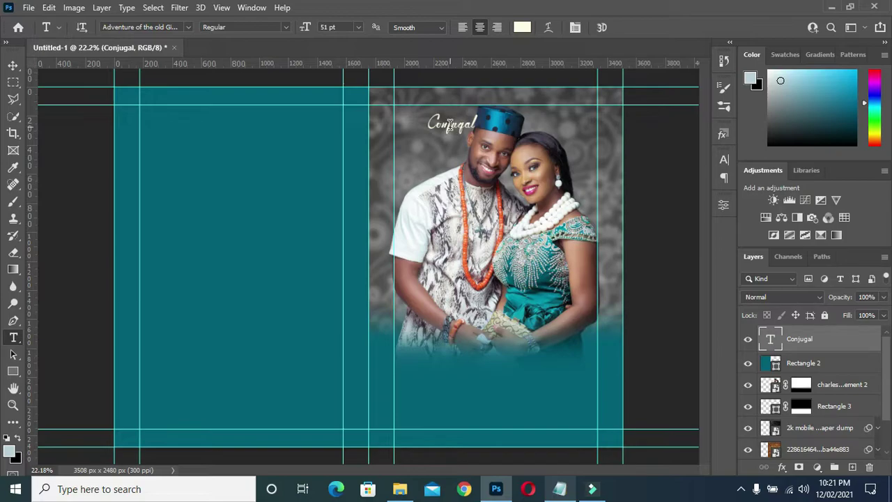
{"action": "left_click_drag", "start_coordinate": [450, 130], "coordinate": [418, 119]}
- Scale the Conjugal heading up to about 145.26% and commit it
{"action": "left_click", "coordinate": [13, 65]}
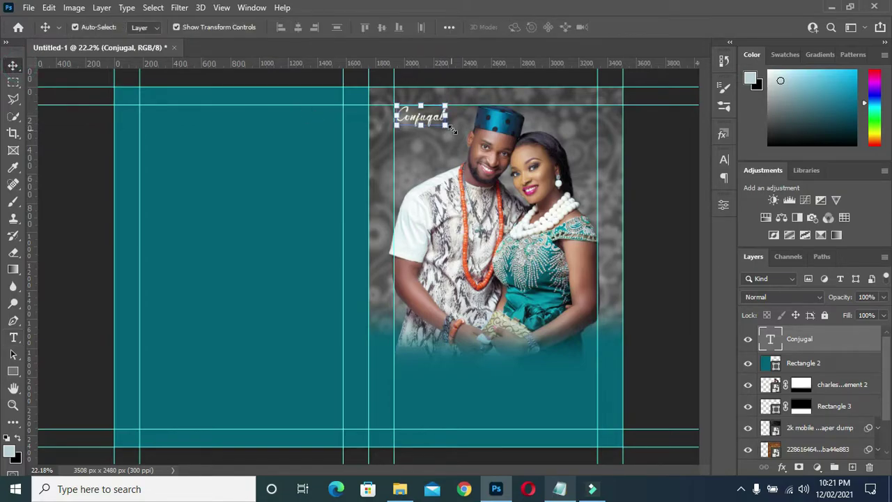
{"action": "left_click_drag", "start_coordinate": [446, 124], "coordinate": [467, 137]}
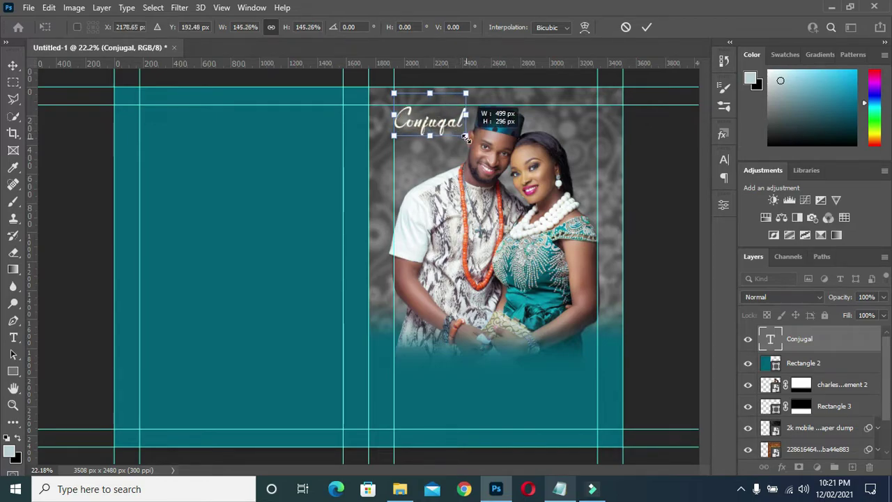
{"action": "left_click", "coordinate": [646, 27]}
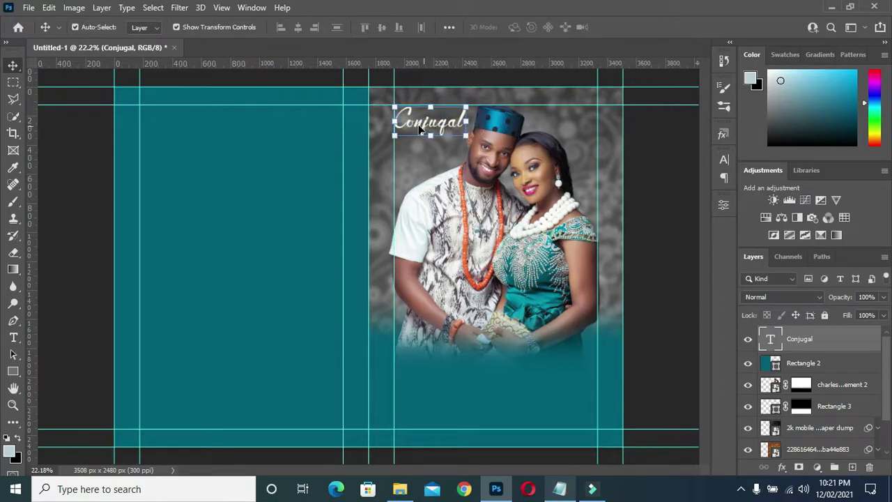
- Duplicate the Conjugal layer, move the copy just below it, and select its text
{"action": "key", "text": "ctrl+j"}
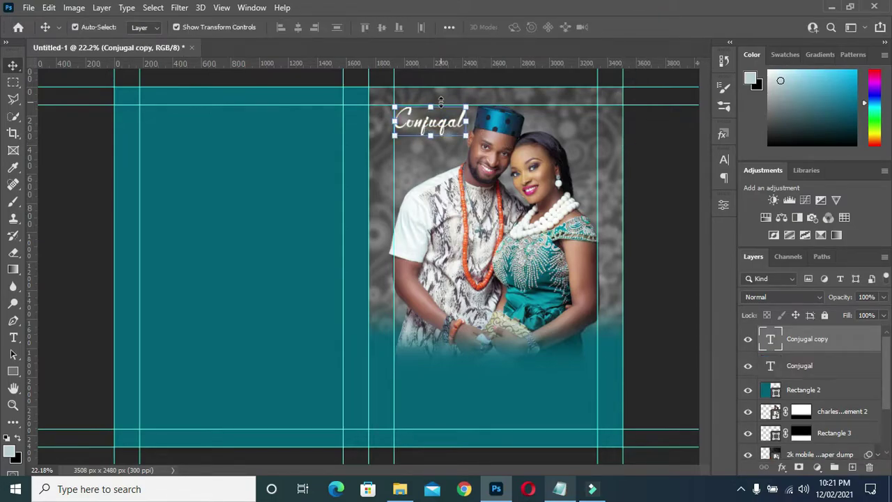
{"action": "left_click_drag", "start_coordinate": [458, 127], "coordinate": [443, 145]}
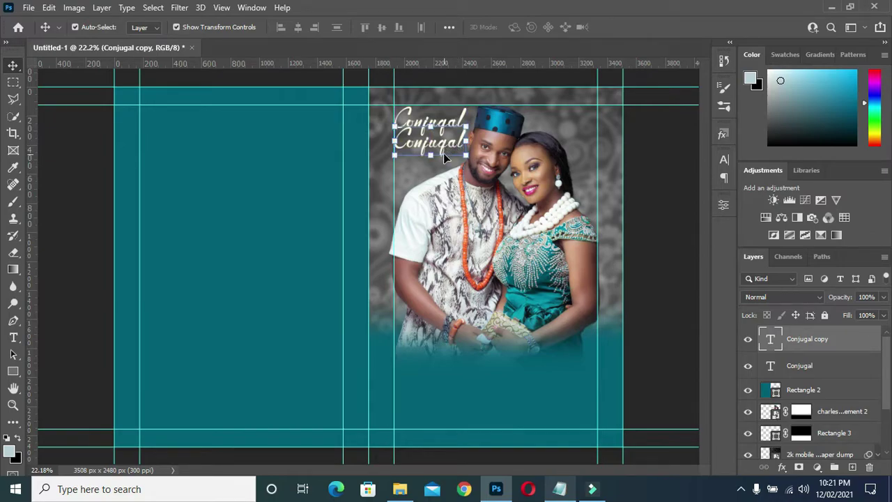
{"action": "key", "text": "t"}
{"action": "left_click", "coordinate": [439, 143]}
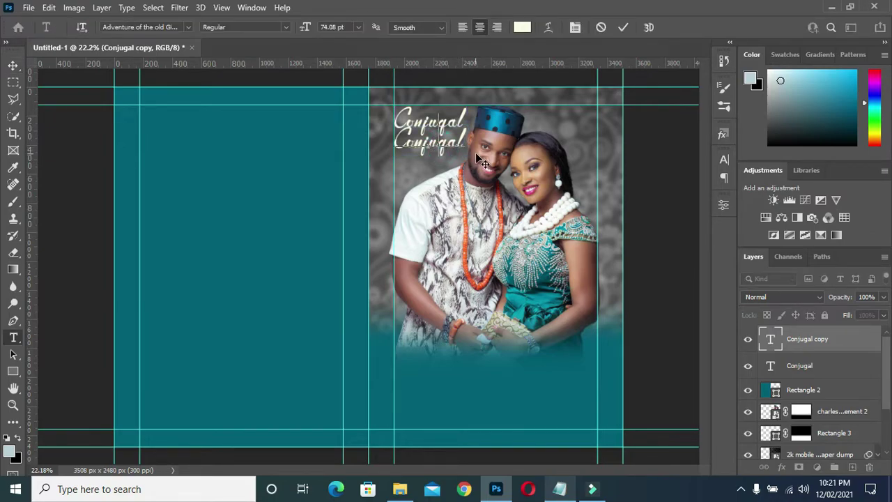
{"action": "key", "text": "ctrl+a"}
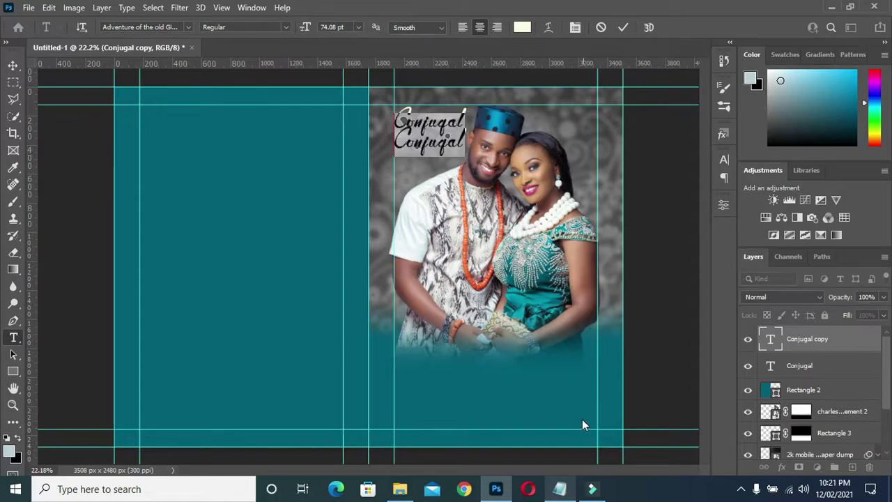
- Replace the copy's text with 'Bliss' copied from the notes and shift it slightly left
{"action": "left_click", "coordinate": [559, 488]}
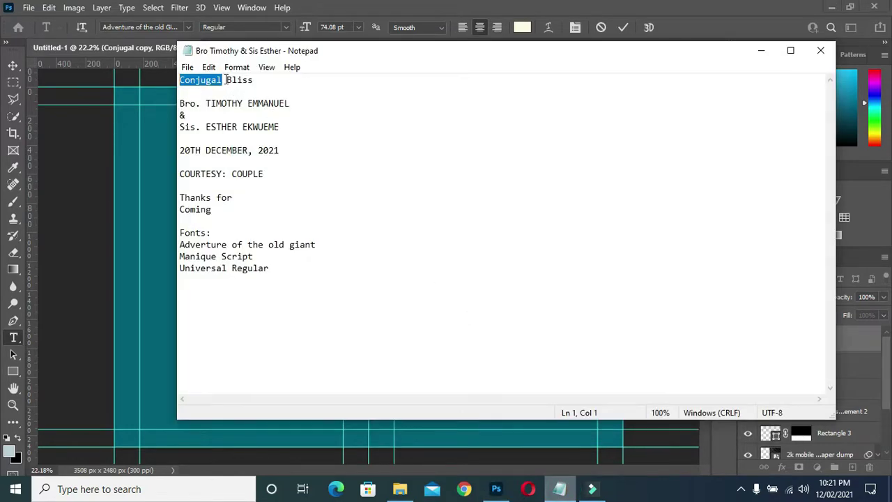
{"action": "left_click_drag", "start_coordinate": [225, 80], "coordinate": [256, 83]}
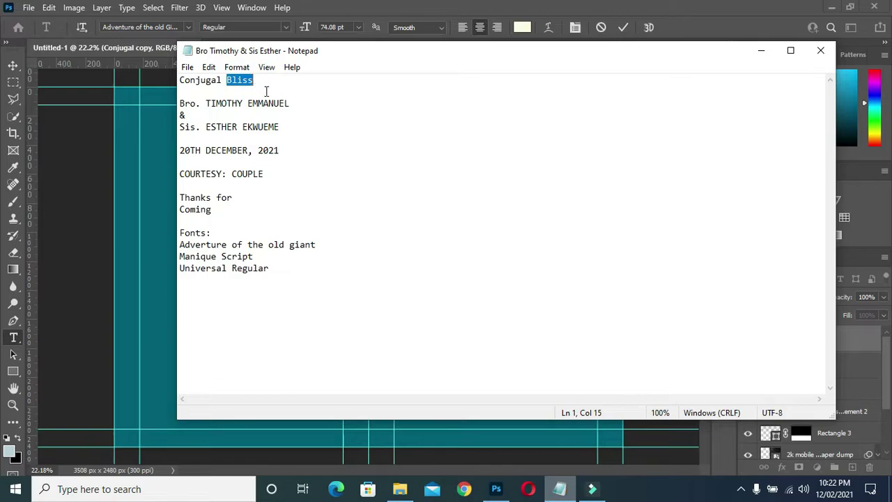
{"action": "left_click", "coordinate": [760, 50]}
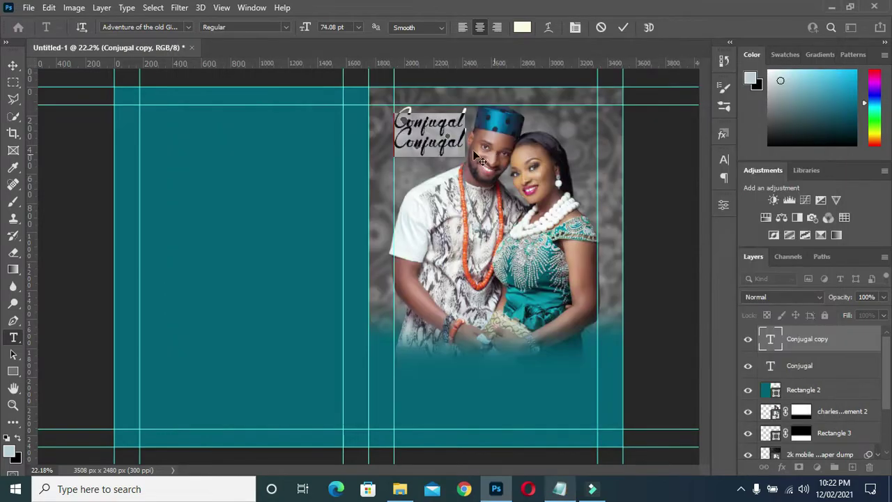
{"action": "type", "text": "Conjugal Bliss"}
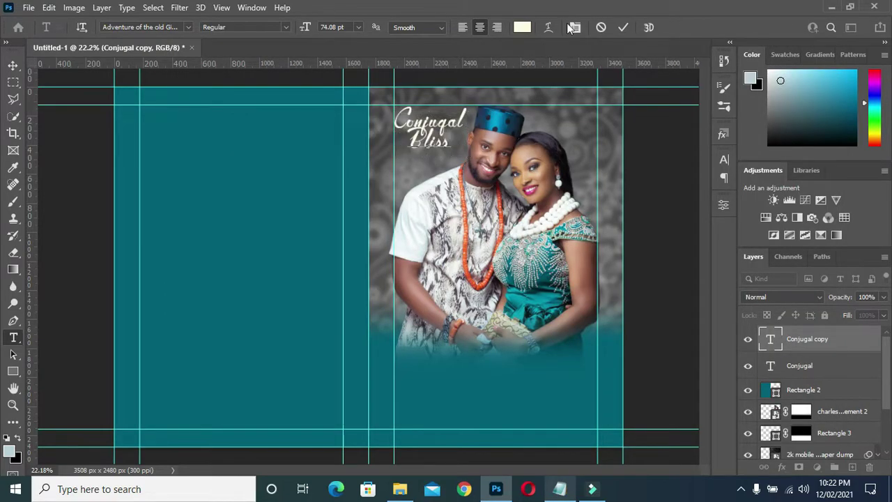
{"action": "left_click", "coordinate": [623, 26]}
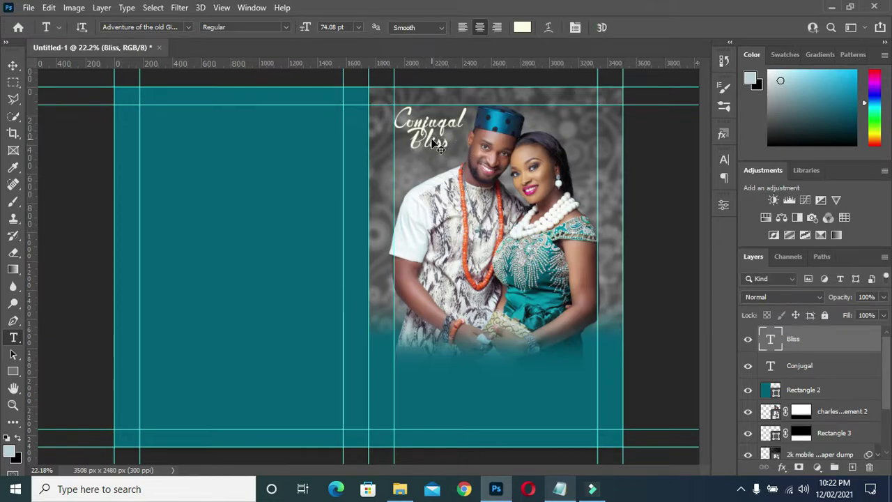
{"action": "left_click_drag", "start_coordinate": [430, 141], "coordinate": [422, 143]}
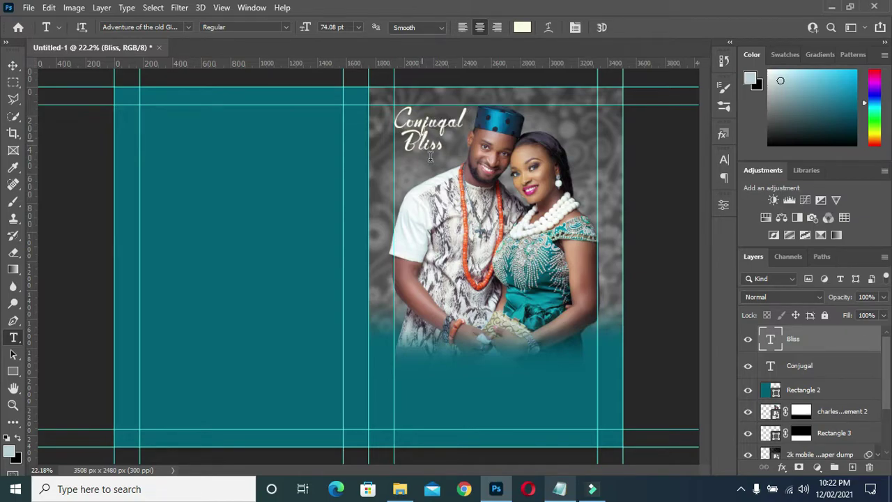
{"action": "left_click", "coordinate": [13, 65]}
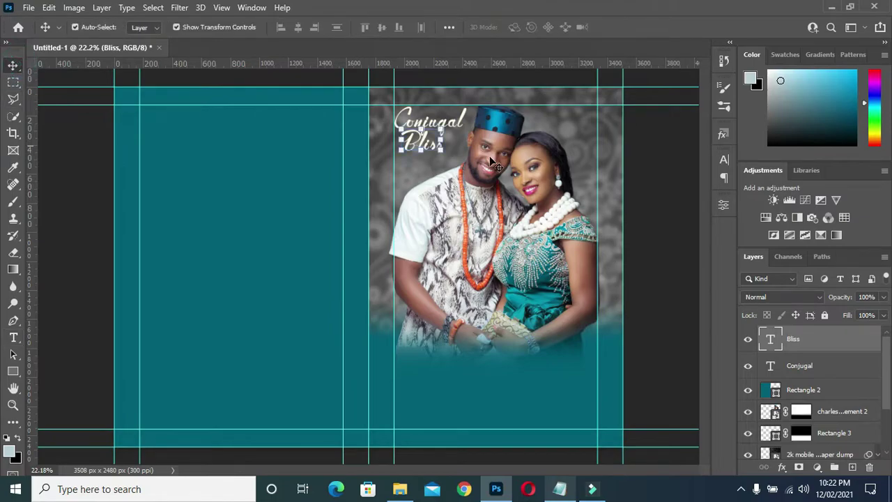
- Drag the Bliss and Conjugal layers below Rectangle 2, then select them along with Rectangle 1
{"action": "left_click", "coordinate": [647, 203]}
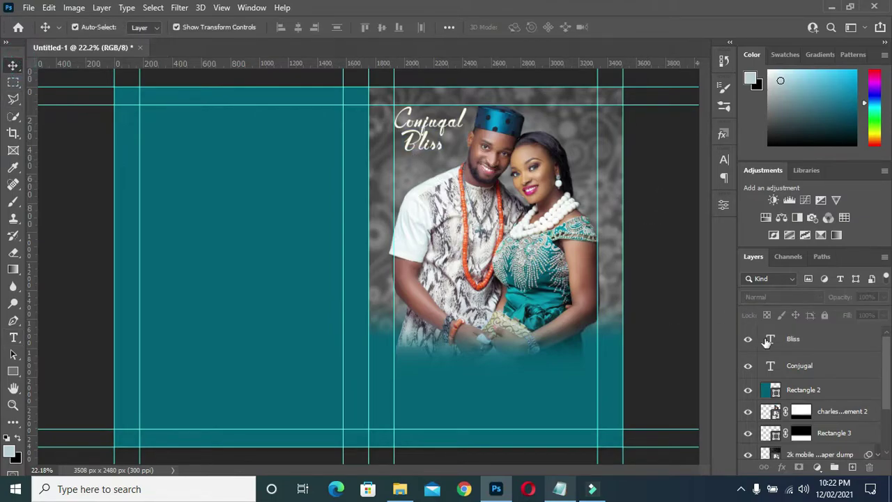
{"action": "left_click", "coordinate": [812, 358]}
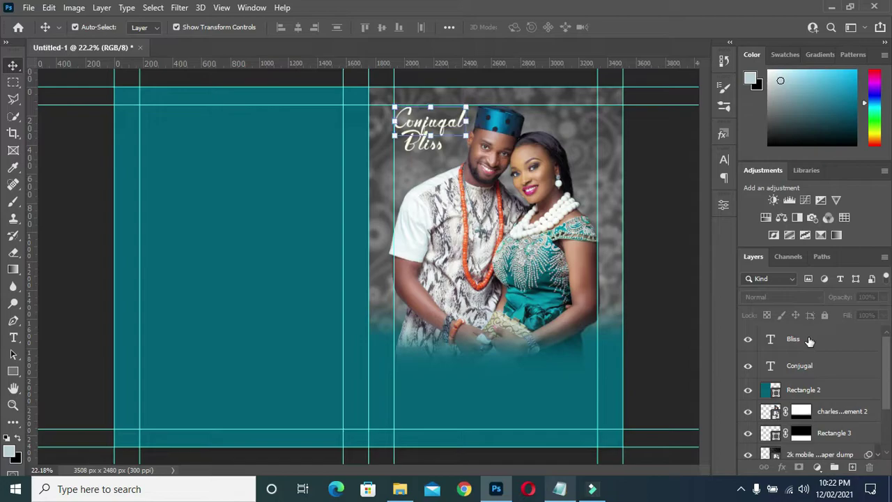
{"action": "left_click", "coordinate": [808, 339]}
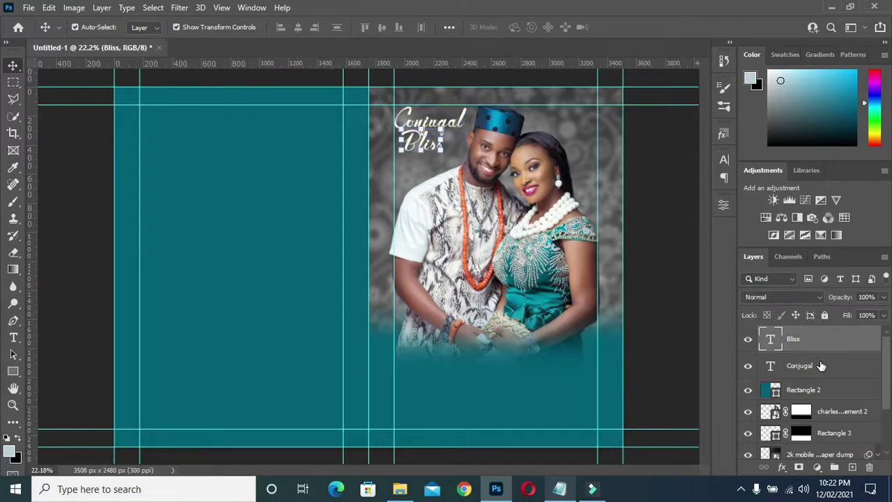
{"action": "left_click", "coordinate": [815, 366], "text": "shift"}
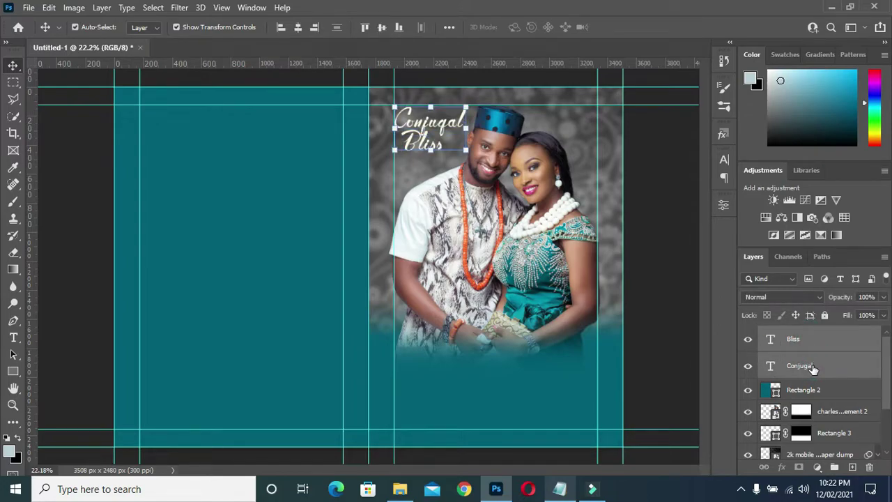
{"action": "left_click_drag", "start_coordinate": [813, 368], "coordinate": [836, 401]}
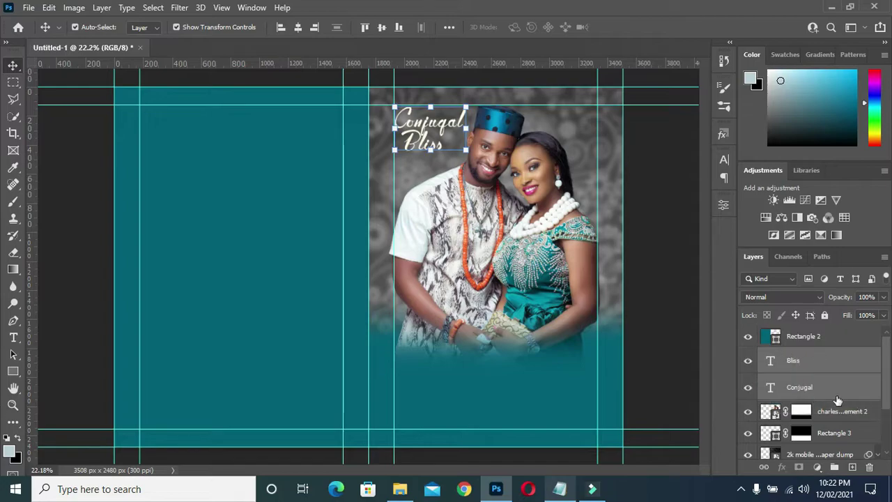
{"action": "scroll", "coordinate": [829, 404], "scroll_direction": "down", "scroll_amount": 3}
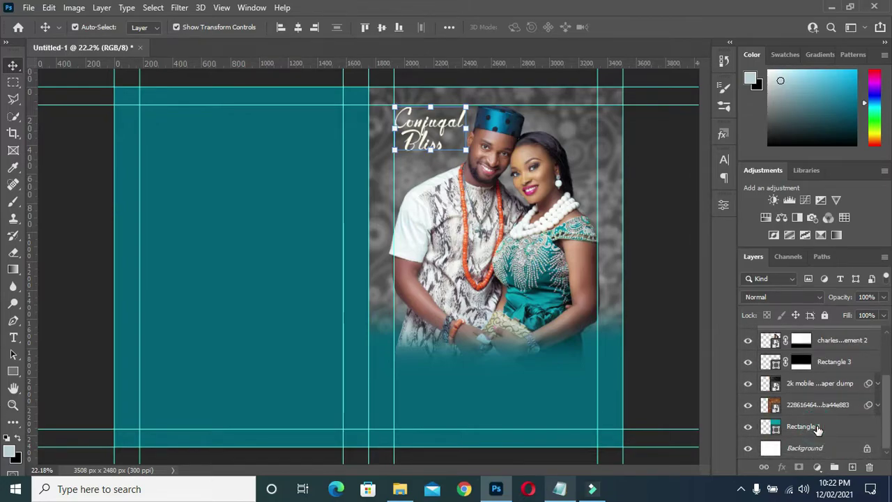
{"action": "left_click", "coordinate": [817, 426], "text": "ctrl"}
{"action": "scroll", "coordinate": [817, 418], "scroll_direction": "up", "scroll_amount": 3}
{"action": "scroll", "coordinate": [811, 369], "scroll_direction": "up", "scroll_amount": 1}
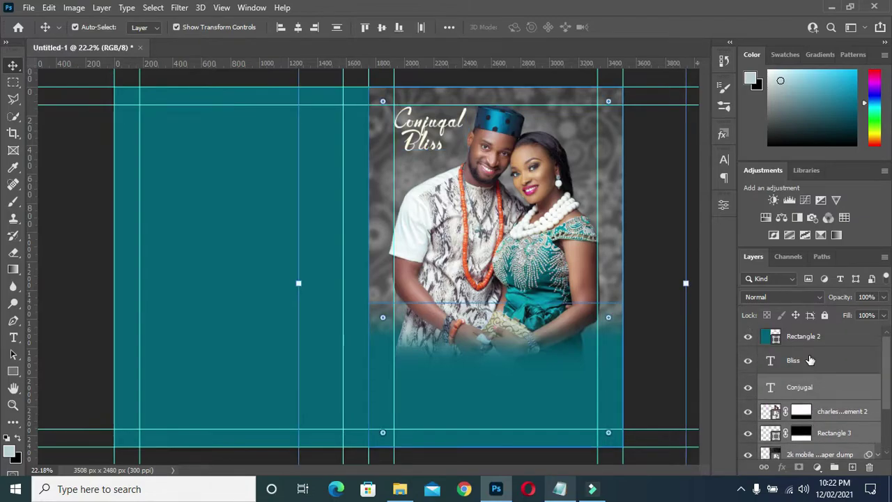
{"action": "left_click", "coordinate": [808, 360], "text": "ctrl"}
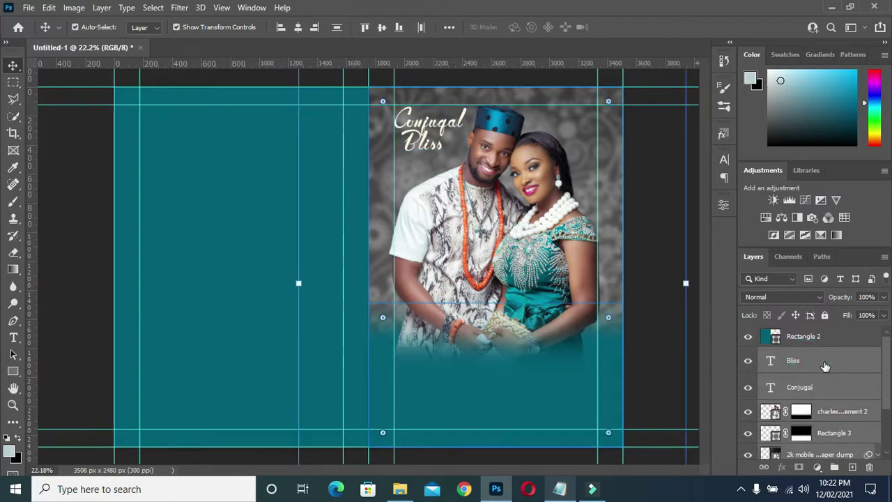
- Group the selected photo and title layers into a group named 'Front page'
{"action": "key", "text": "ctrl+g"}
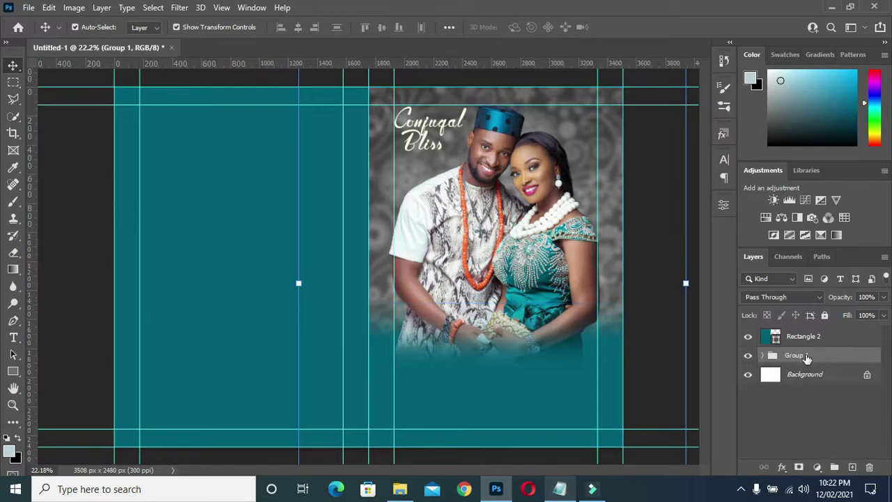
{"action": "double_click", "coordinate": [798, 357]}
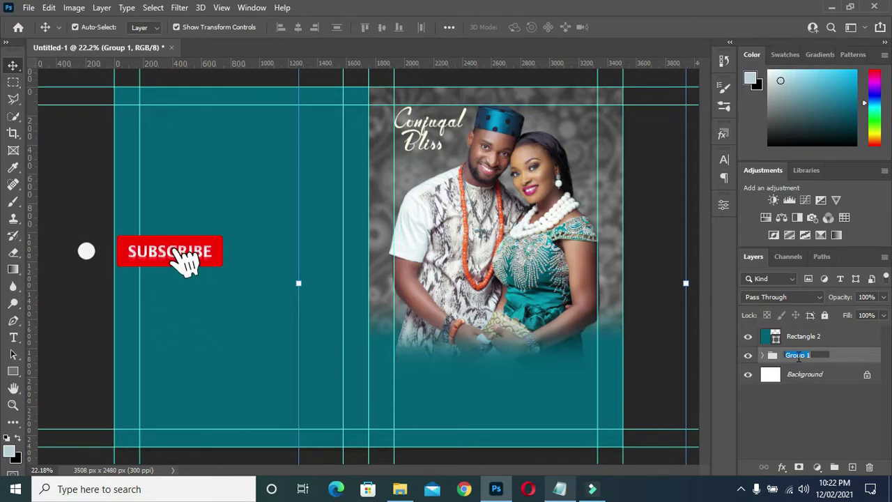
{"action": "type", "text": "Front fa"}
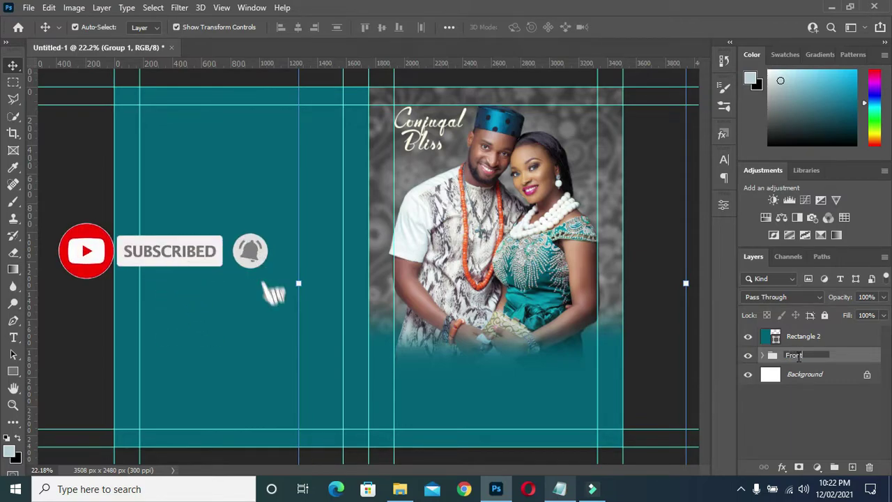
{"action": "key", "text": "BackSpace"}
{"action": "key", "text": "BackSpace"}
{"action": "key", "text": "BackSpace"}
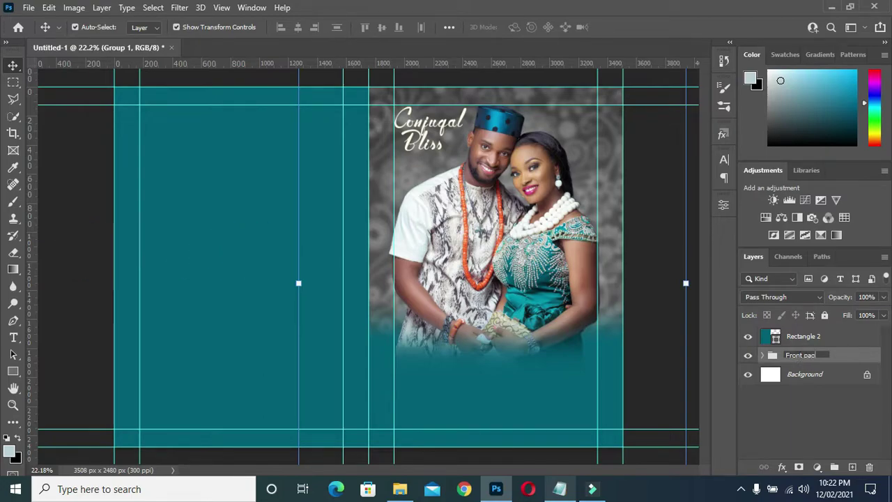
{"action": "type", "text": "page"}
{"action": "key", "text": "Return"}
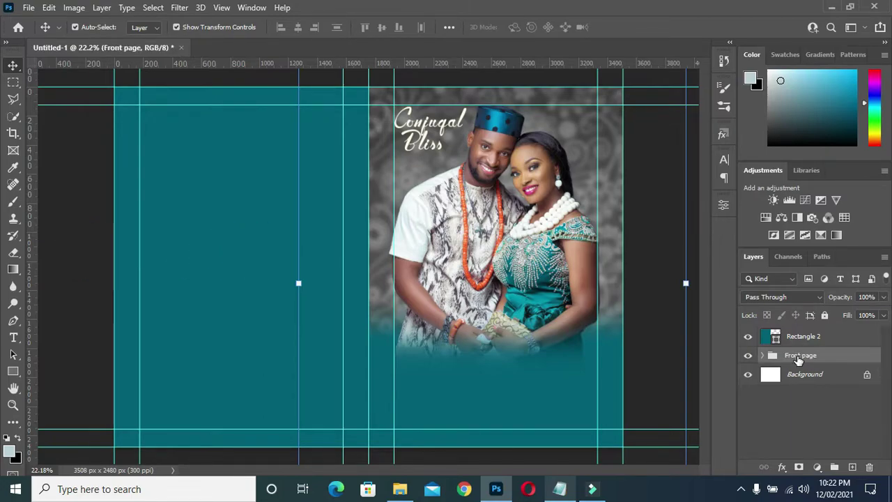
- Put Rectangle 2 into its own group named 'Back page' and reselect the Bliss layer
{"action": "left_click", "coordinate": [802, 337]}
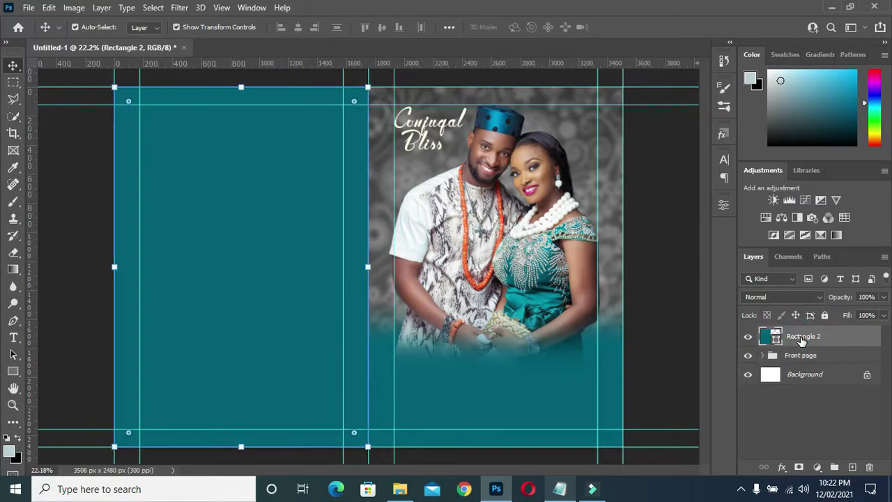
{"action": "key", "text": "ctrl+g"}
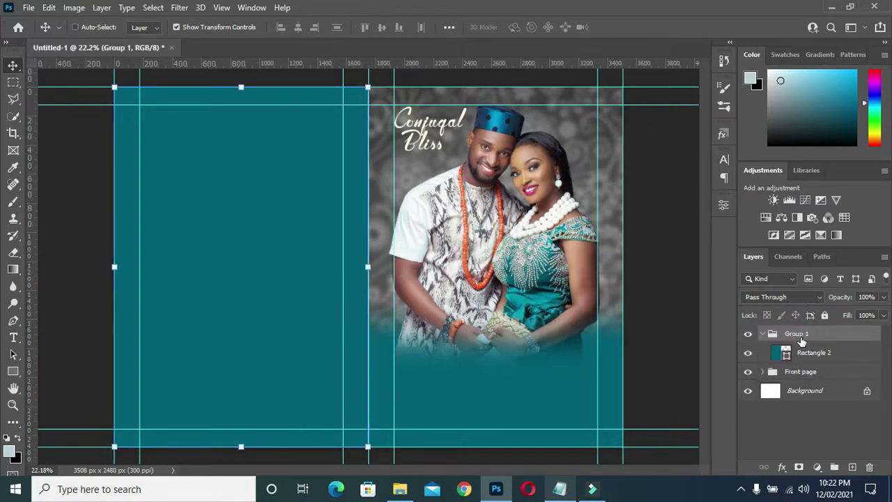
{"action": "double_click", "coordinate": [795, 333]}
{"action": "type", "text": "B"}
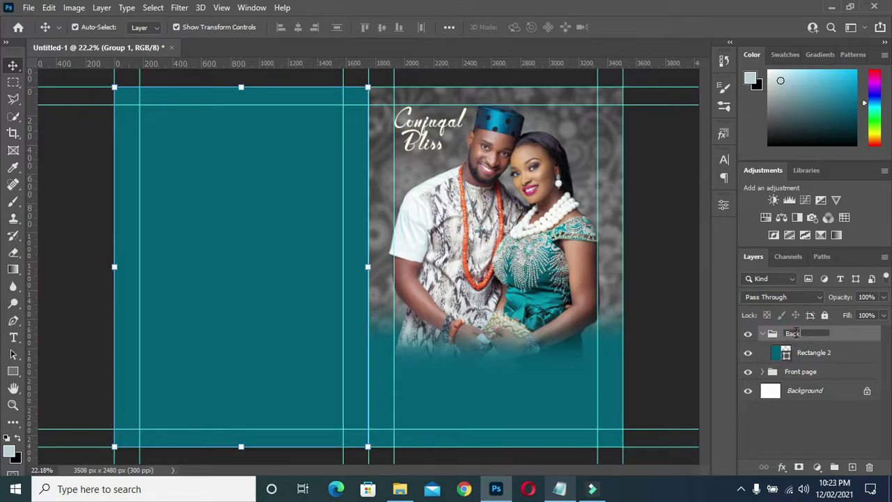
{"action": "type", "text": "ack page"}
{"action": "key", "text": "Return"}
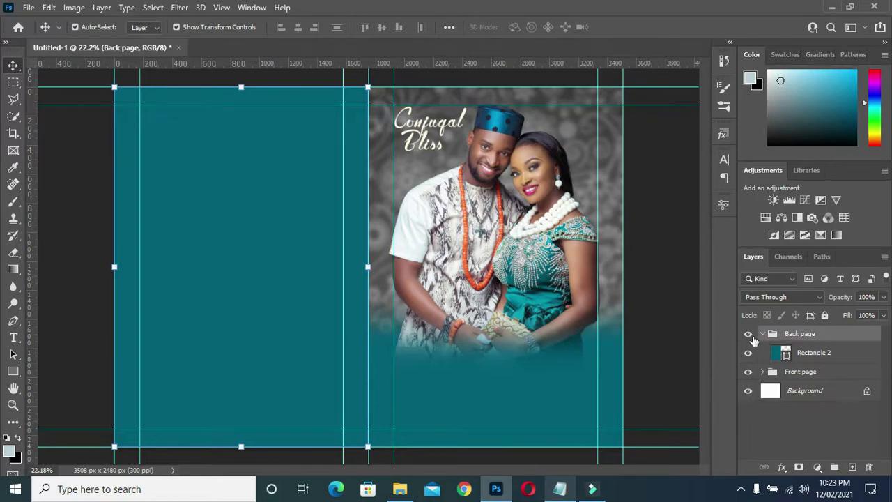
{"action": "left_click", "coordinate": [763, 334]}
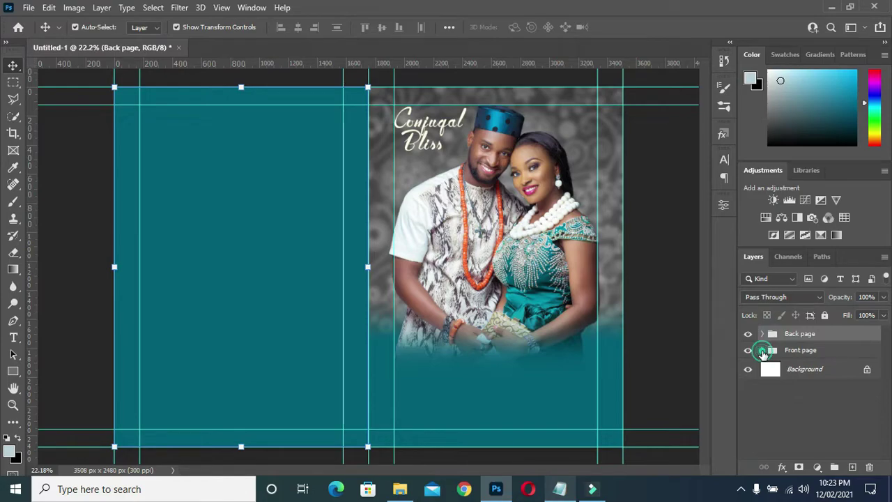
{"action": "left_click", "coordinate": [762, 350]}
{"action": "left_click", "coordinate": [798, 371]}
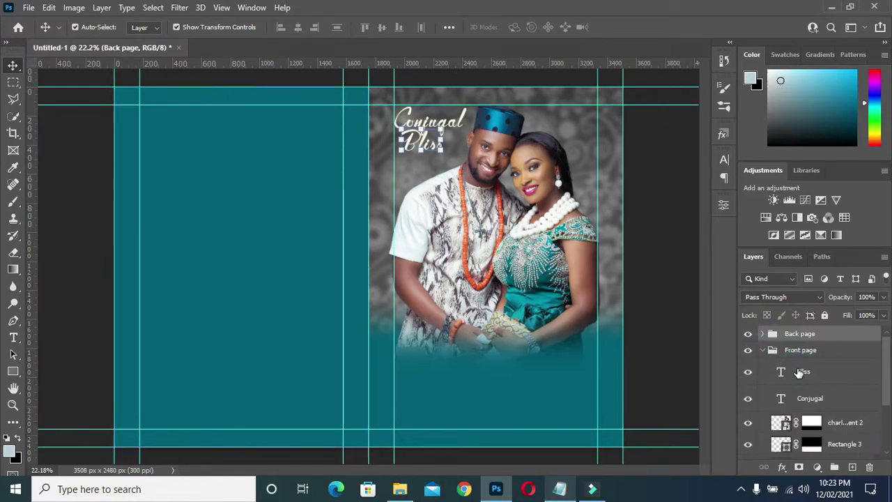
- Set Conjugal's letter spacing to 0 and shift the title slightly left
{"action": "left_click", "coordinate": [652, 191]}
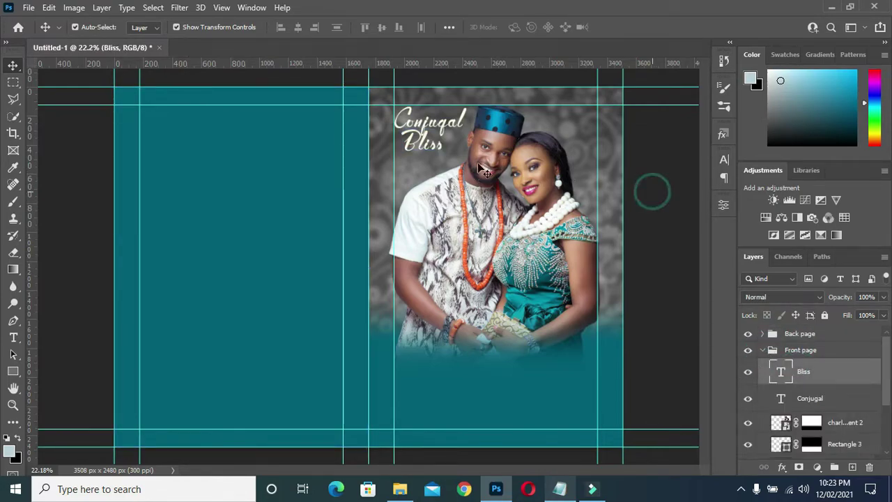
{"action": "left_click", "coordinate": [438, 130]}
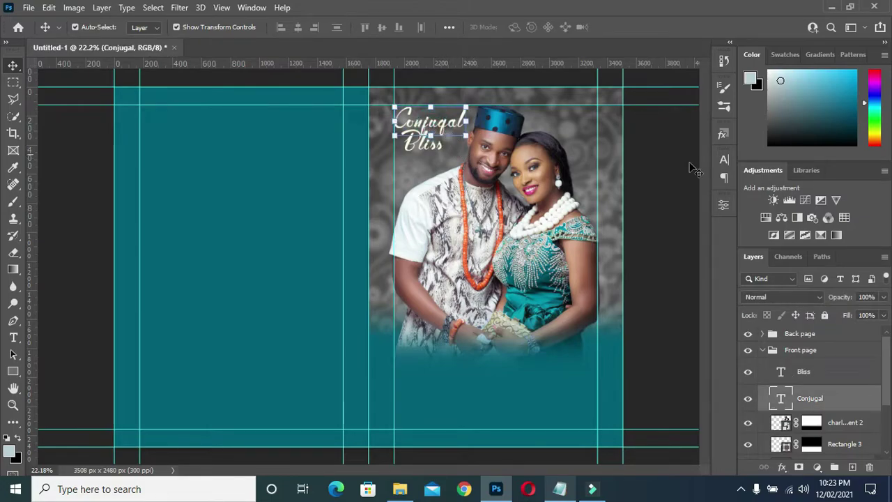
{"action": "left_click", "coordinate": [723, 160]}
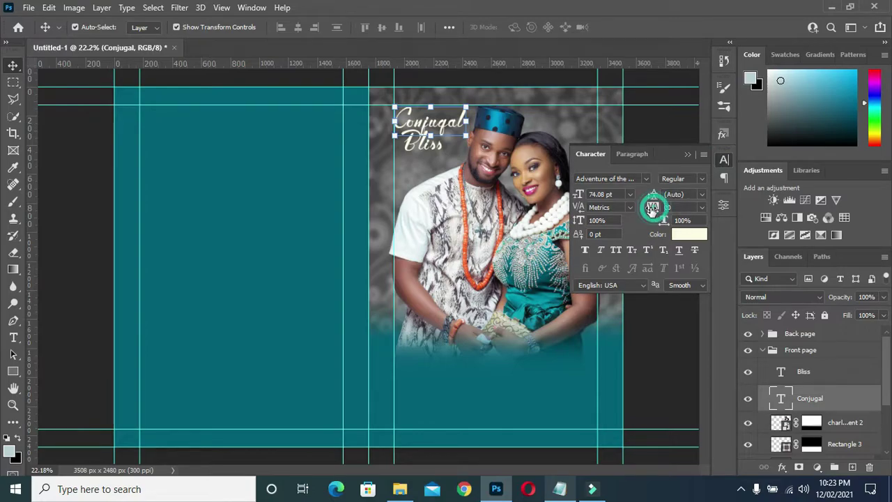
{"action": "left_click_drag", "start_coordinate": [654, 209], "coordinate": [655, 207]}
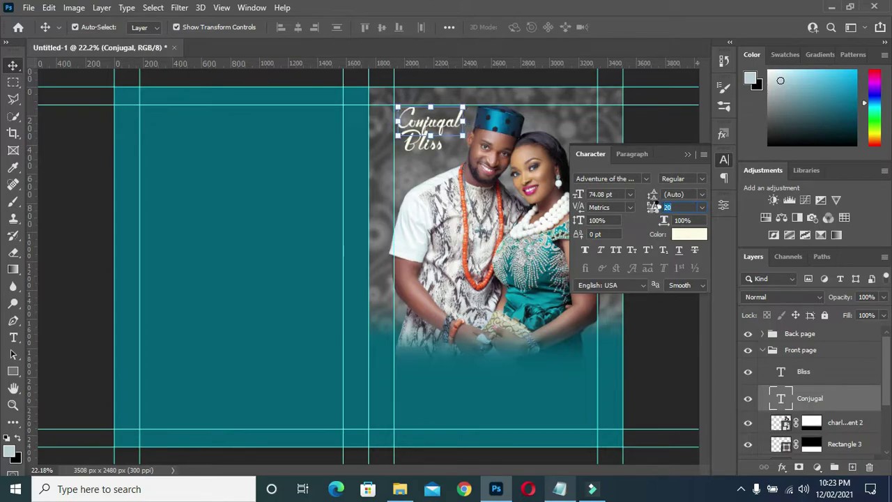
{"action": "left_click_drag", "start_coordinate": [654, 207], "coordinate": [653, 207]}
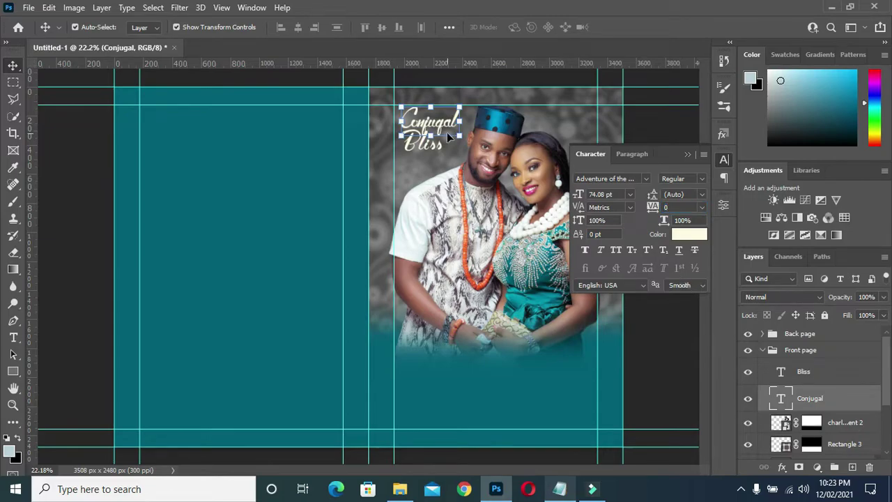
{"action": "left_click", "coordinate": [688, 153]}
{"action": "left_click_drag", "start_coordinate": [432, 129], "coordinate": [426, 126]}
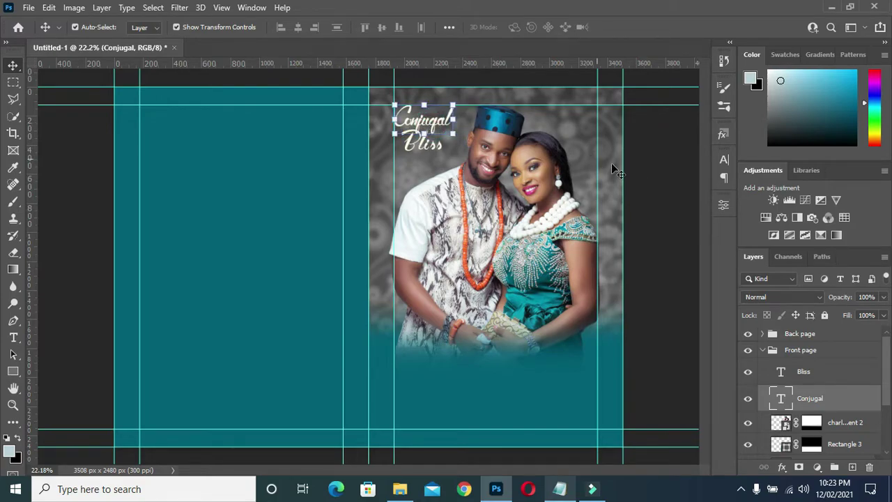
- Set Bliss's letter spacing to 0 and move it close beneath Conjugal
{"action": "left_click", "coordinate": [650, 183]}
{"action": "left_click", "coordinate": [418, 144]}
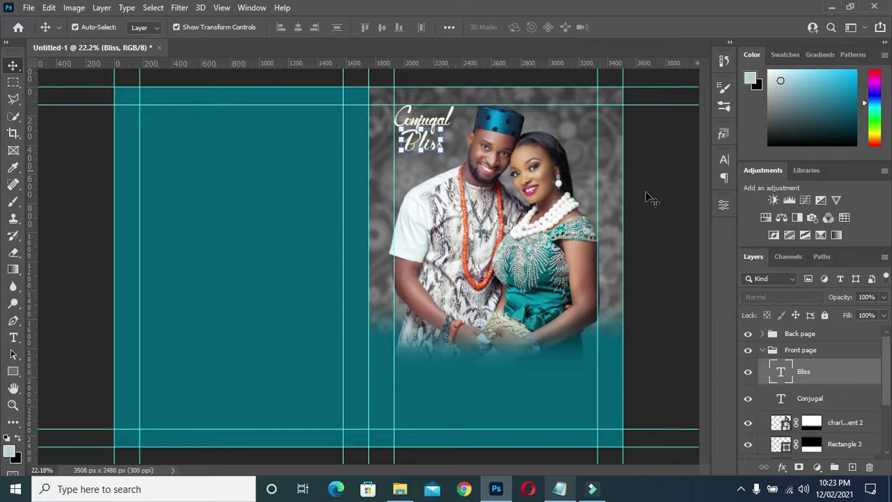
{"action": "left_click", "coordinate": [723, 161]}
{"action": "left_click", "coordinate": [669, 207]}
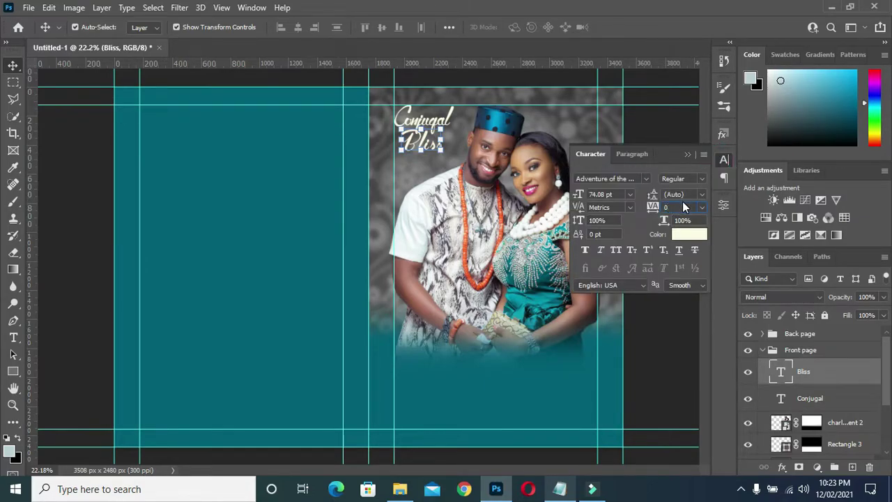
{"action": "type", "text": "0"}
{"action": "key", "text": "Return"}
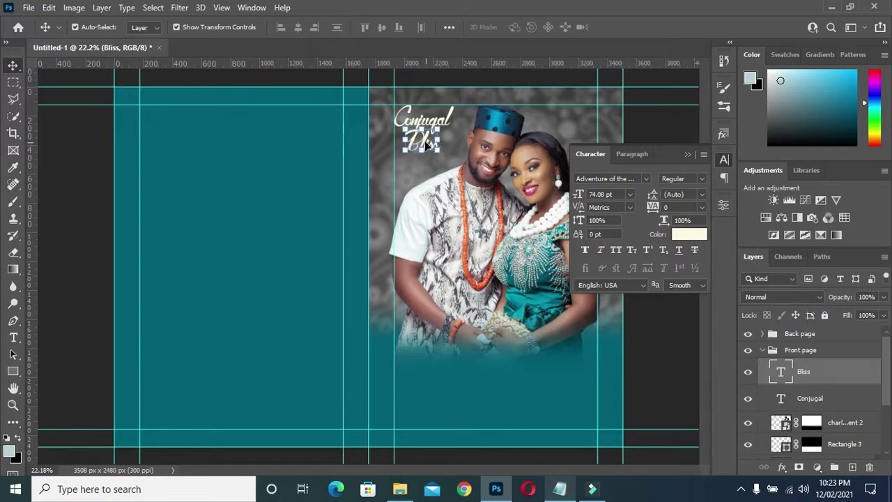
{"action": "left_click_drag", "start_coordinate": [428, 143], "coordinate": [411, 137]}
{"action": "key", "text": "Up"}
{"action": "key", "text": "Up"}
{"action": "key", "text": "Up"}
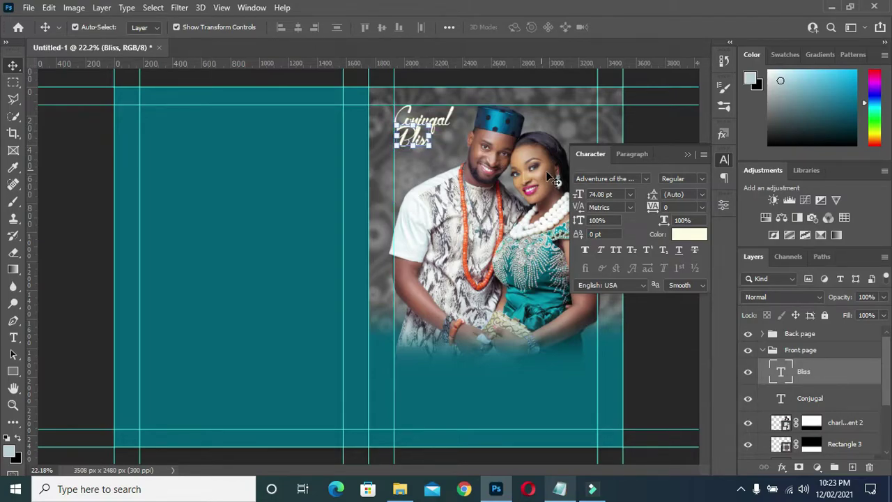
{"action": "key", "text": "Right"}
{"action": "key", "text": "Right"}
- Enlarge Bliss to about 111% (82.19 pt) and nudge it down into place
{"action": "mouse_move", "coordinate": [430, 147]}
{"action": "left_mouse_down"}
{"action": "mouse_move", "coordinate": [435, 154]}
{"action": "mouse_move", "coordinate": [414, 144]}
{"action": "left_mouse_up"}
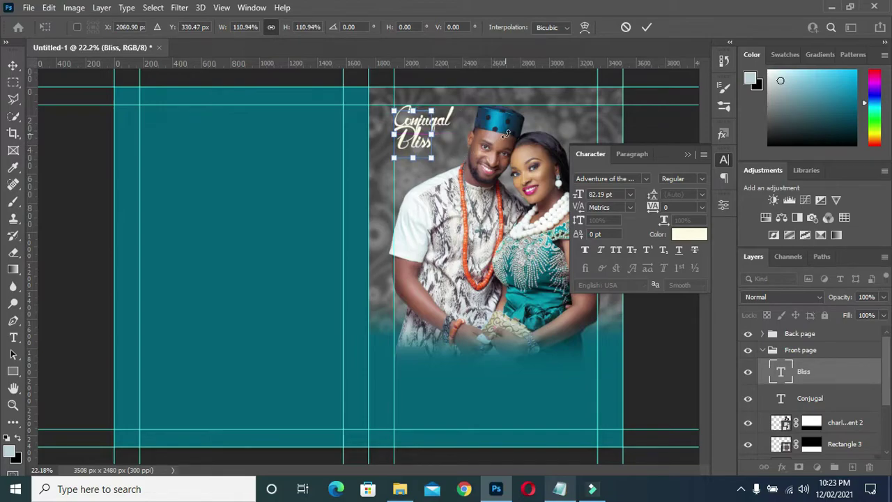
{"action": "key", "text": "Down"}
{"action": "left_click", "coordinate": [646, 28]}
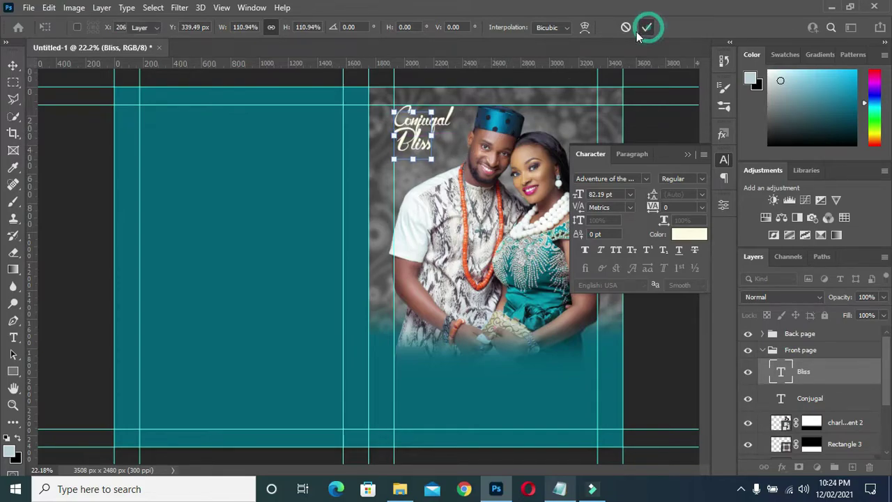
{"action": "key", "text": "Down"}
{"action": "key", "text": "Down"}
{"action": "key", "text": "Down"}
{"action": "key", "text": "Down"}
{"action": "key", "text": "Down"}
{"action": "key", "text": "Down"}
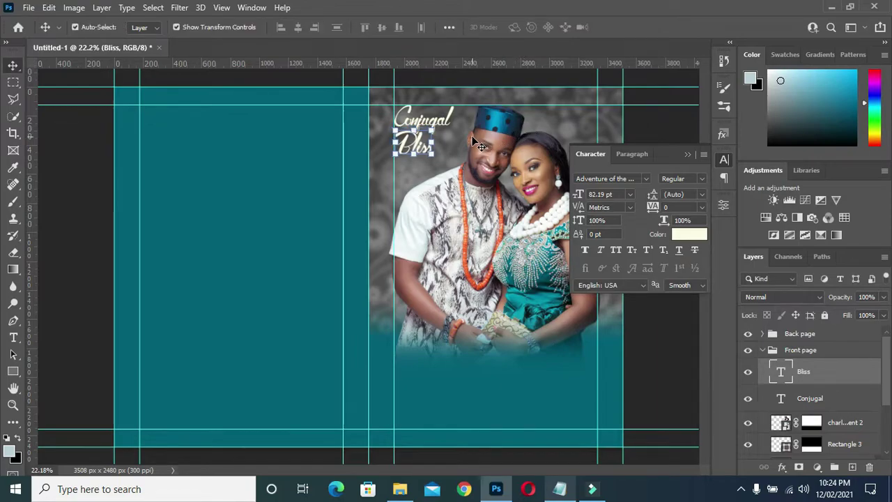
{"action": "left_click", "coordinate": [492, 175]}
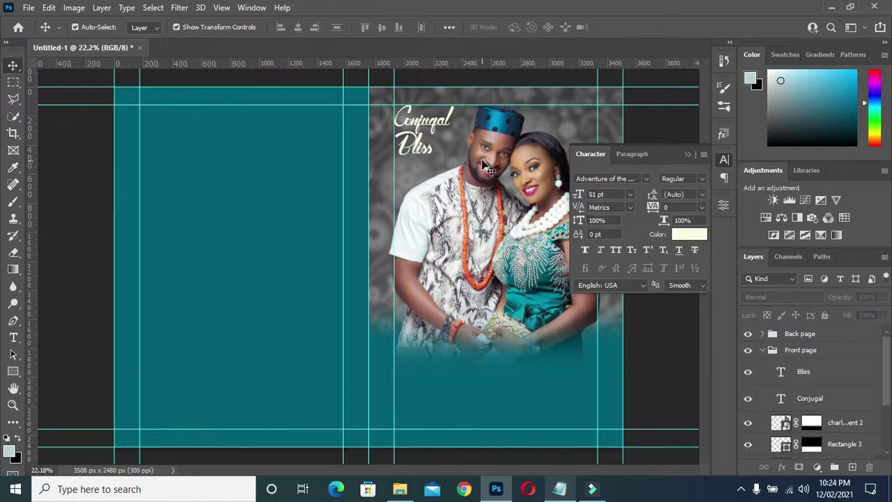
{"action": "left_click", "coordinate": [687, 154]}
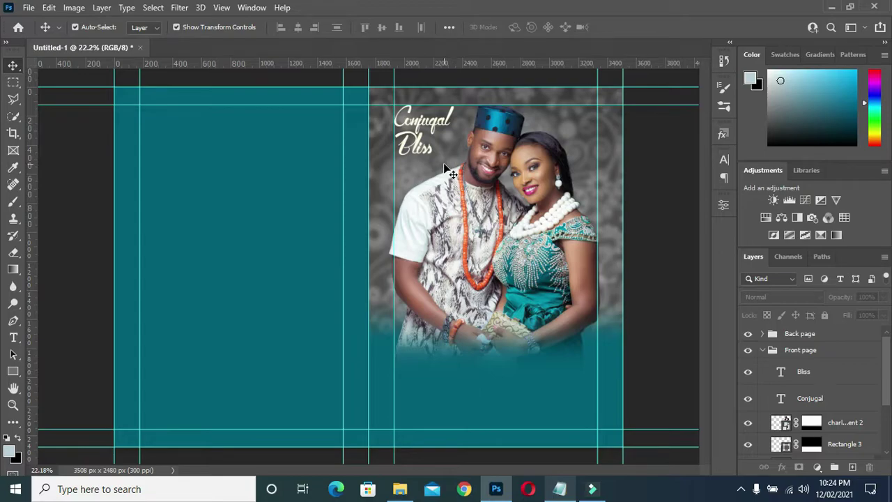
{"action": "left_click", "coordinate": [418, 147]}
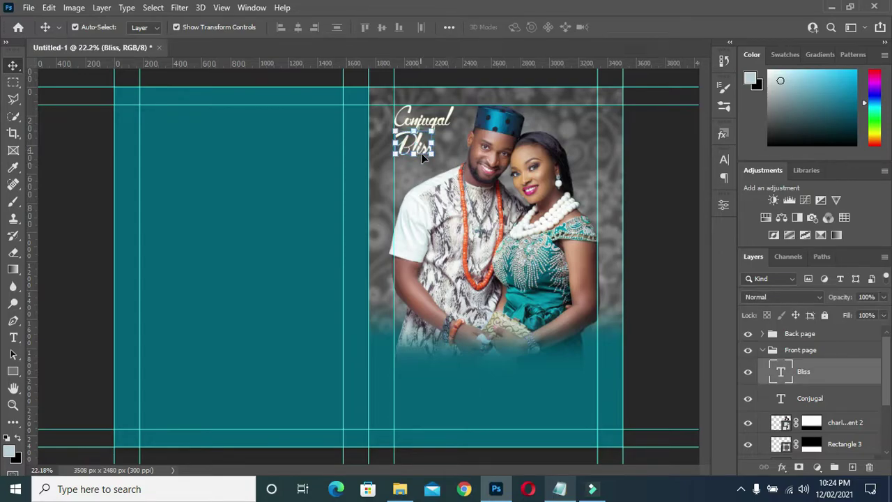
- Duplicate the Bliss layer, move the copy into the teal area below the photo, and select its text
{"action": "key", "text": "ctrl"}
{"action": "key", "text": "ctrl+j"}
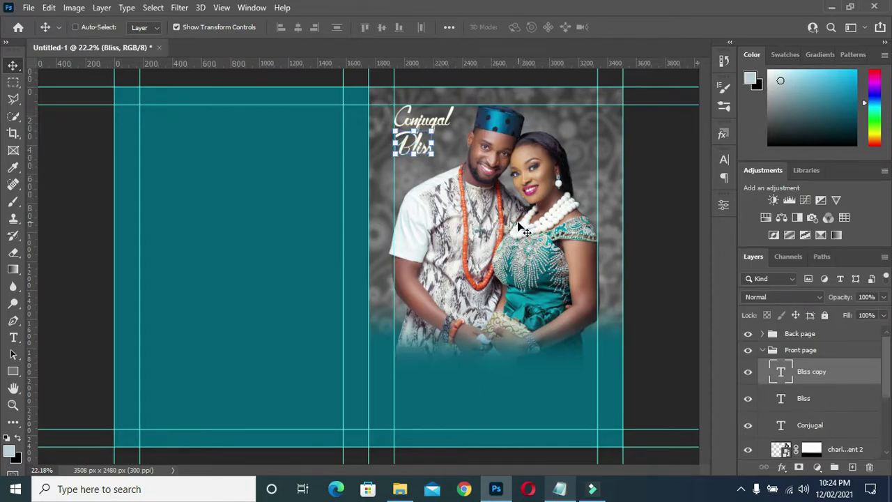
{"action": "left_click_drag", "start_coordinate": [418, 148], "coordinate": [492, 371]}
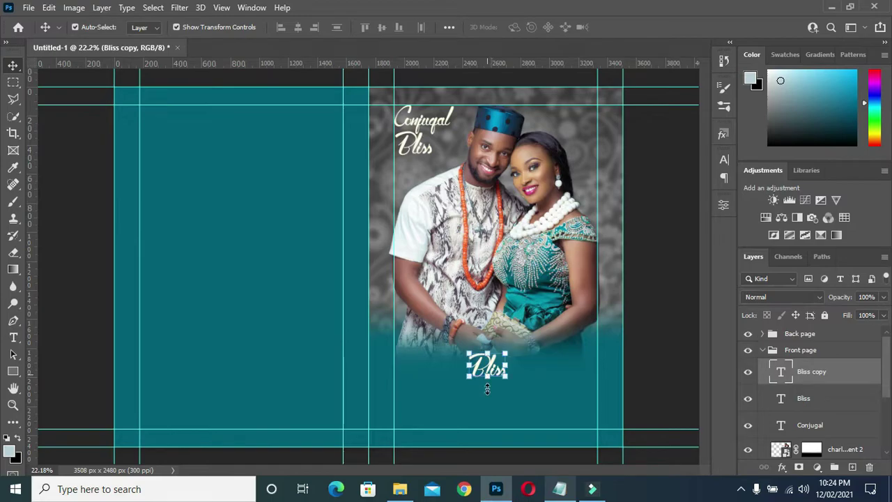
{"action": "key", "text": "t"}
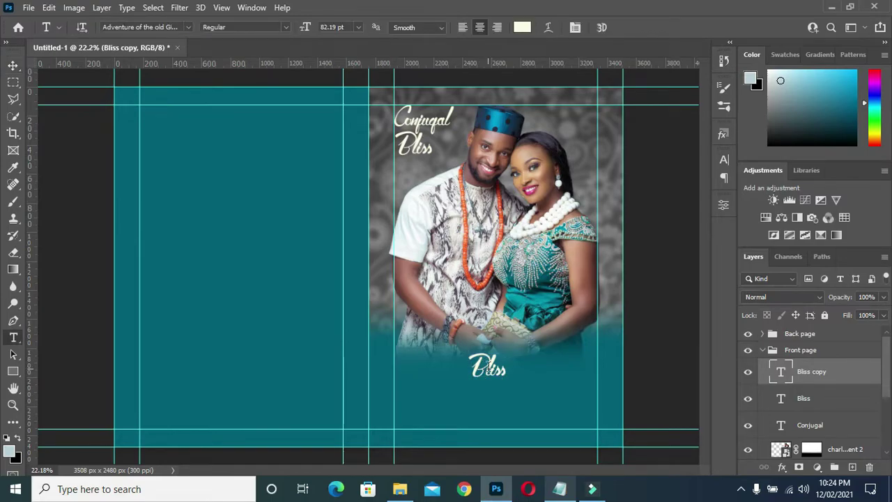
{"action": "double_click", "coordinate": [491, 369]}
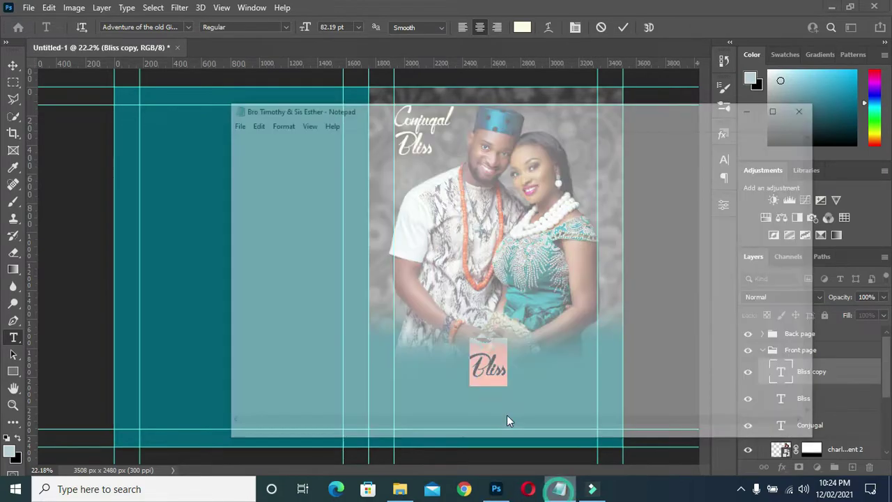
- Copy 'Bro.' from the Notepad notes and return to Photoshop
{"action": "left_click", "coordinate": [560, 489]}
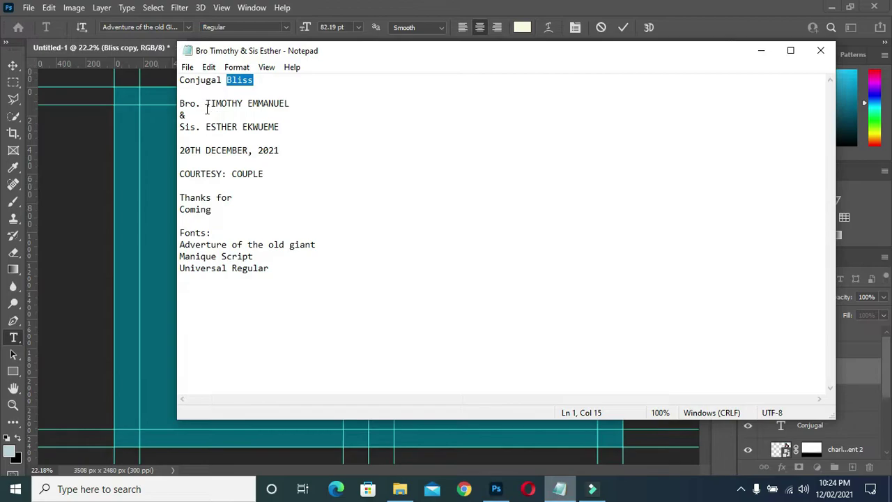
{"action": "left_click_drag", "start_coordinate": [201, 105], "coordinate": [171, 105]}
{"action": "key", "text": "ctrl+c"}
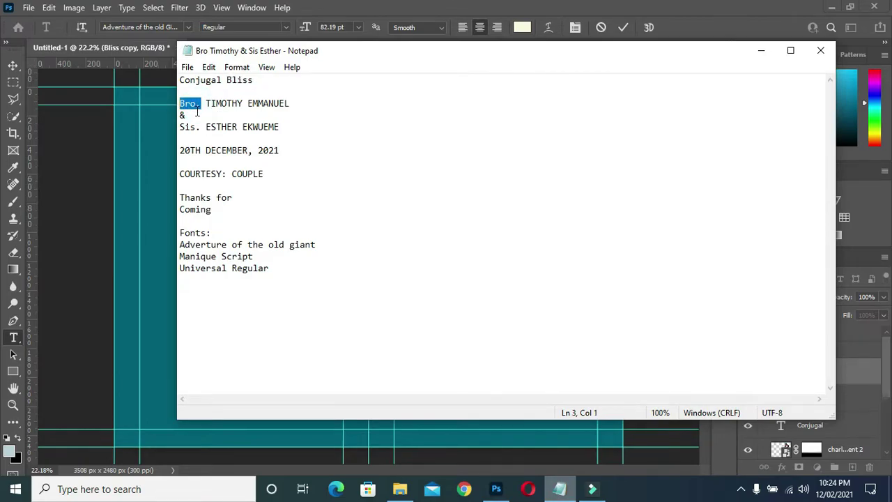
{"action": "left_click", "coordinate": [761, 50]}
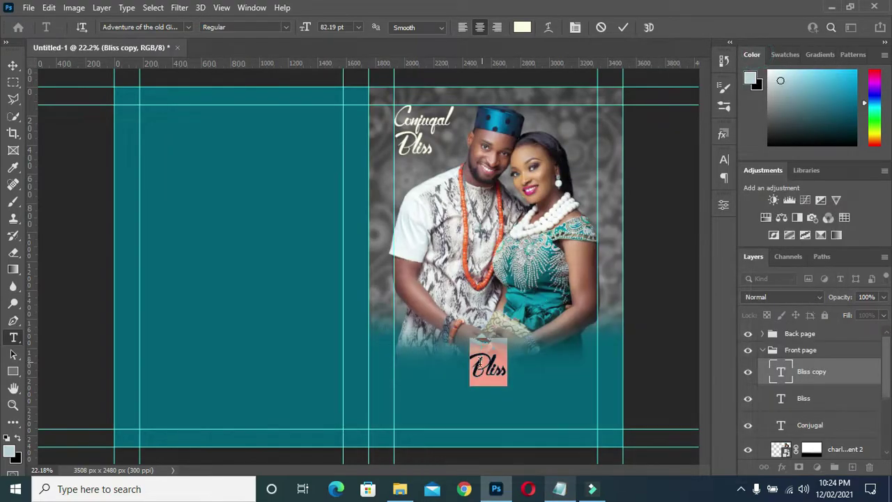
- Paste 'Bro.' into the copy and position it left under the photo
{"action": "key", "text": "ctrl+v"}
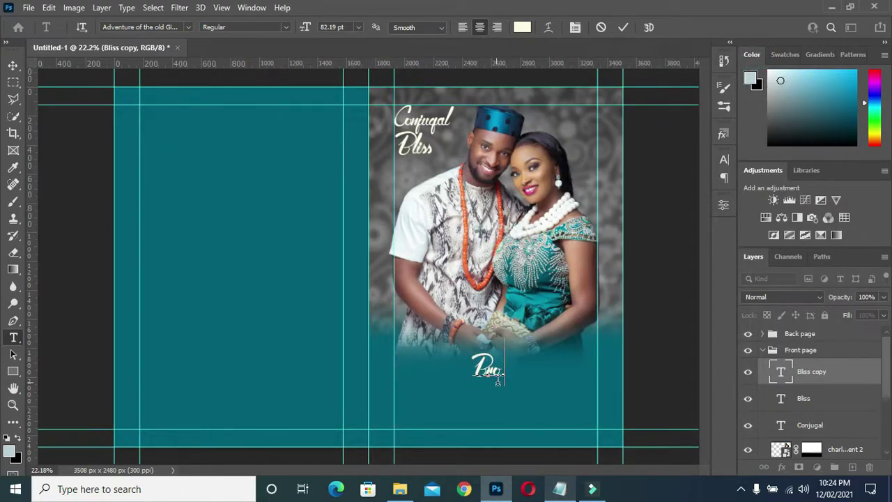
{"action": "key", "text": "ctrl+Return"}
{"action": "left_click_drag", "start_coordinate": [493, 375], "coordinate": [446, 371]}
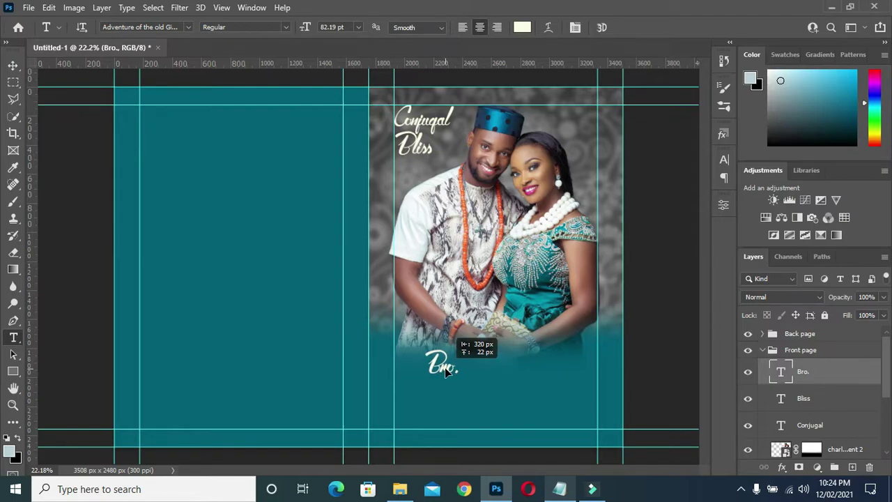
{"action": "left_click_drag", "start_coordinate": [446, 372], "coordinate": [445, 372]}
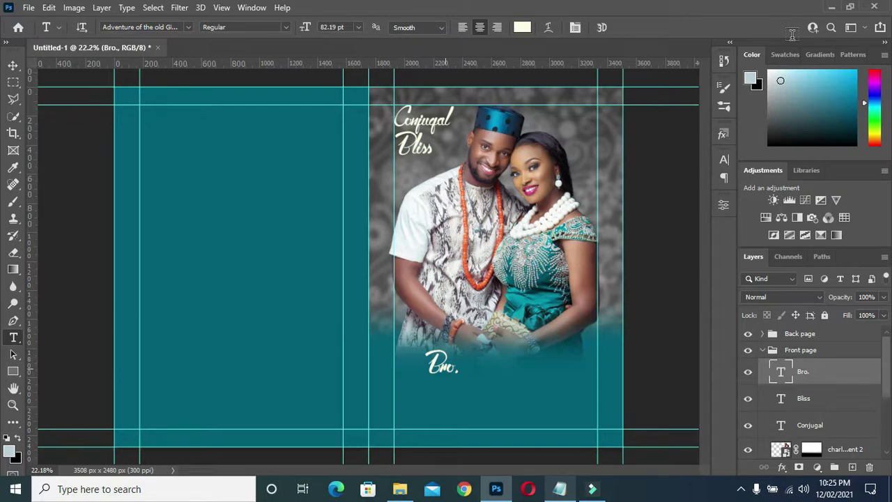
- Change the Bro. text's font to Monique Script
{"action": "key", "text": "v"}
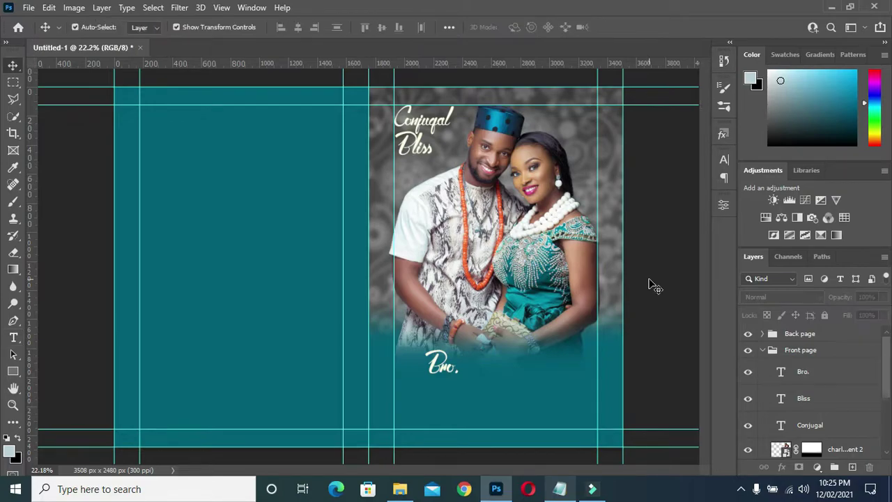
{"action": "left_click", "coordinate": [442, 367]}
{"action": "left_click", "coordinate": [724, 160]}
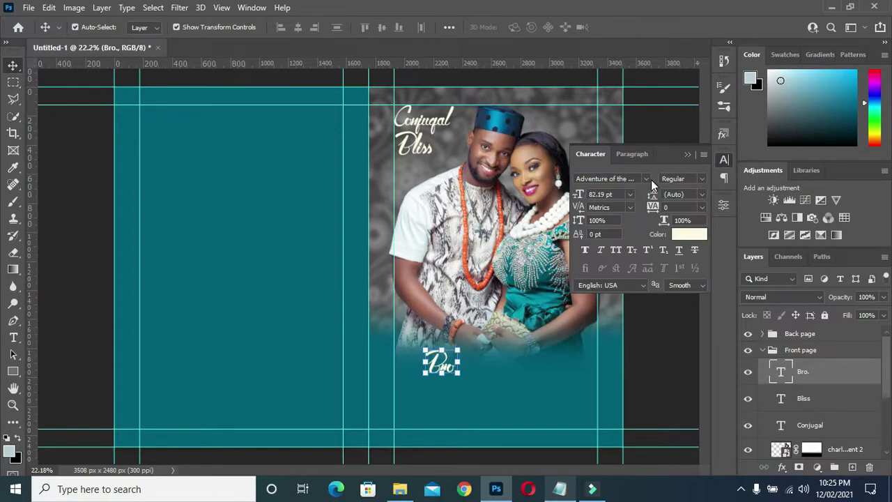
{"action": "left_click", "coordinate": [645, 179]}
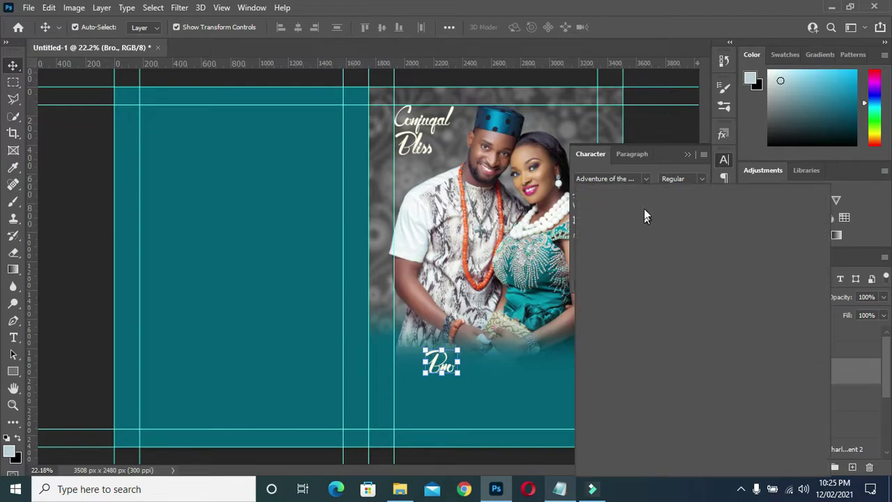
{"action": "left_click", "coordinate": [642, 191]}
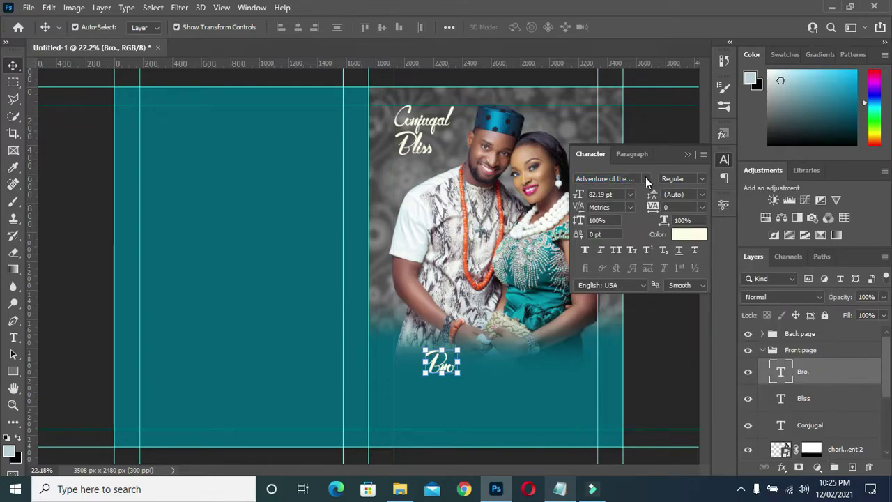
{"action": "left_click", "coordinate": [646, 179]}
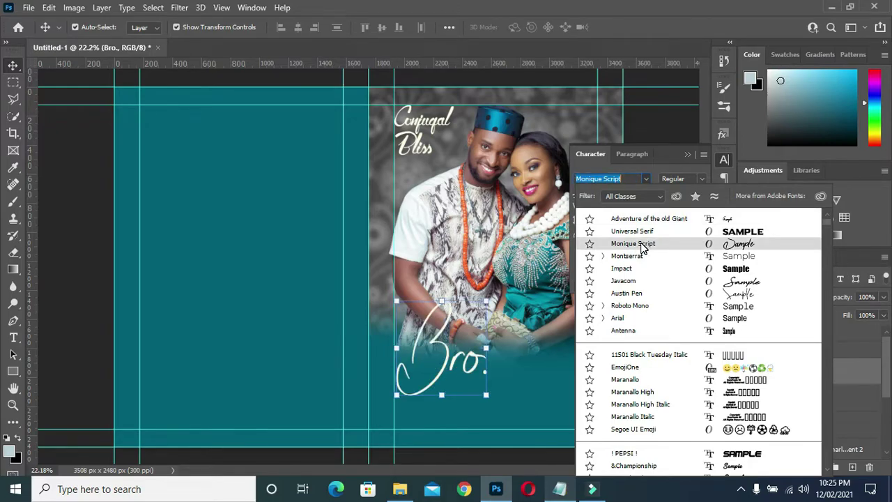
{"action": "left_click", "coordinate": [641, 245]}
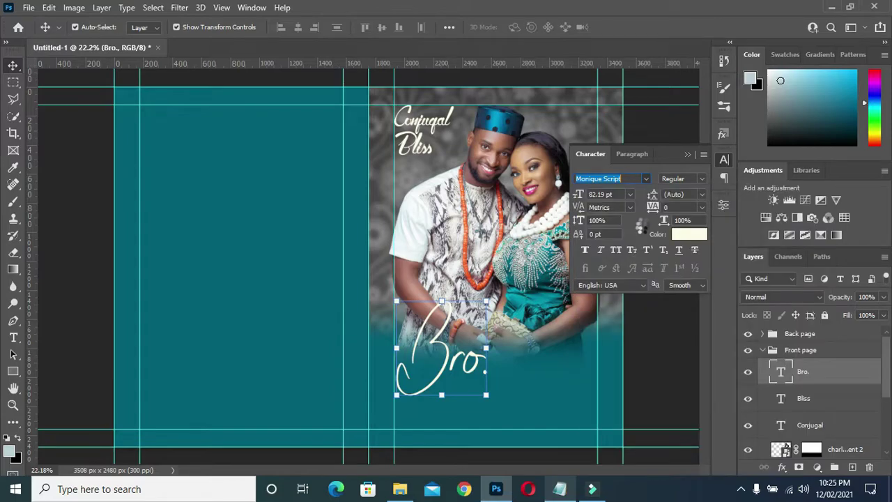
{"action": "left_click", "coordinate": [689, 155]}
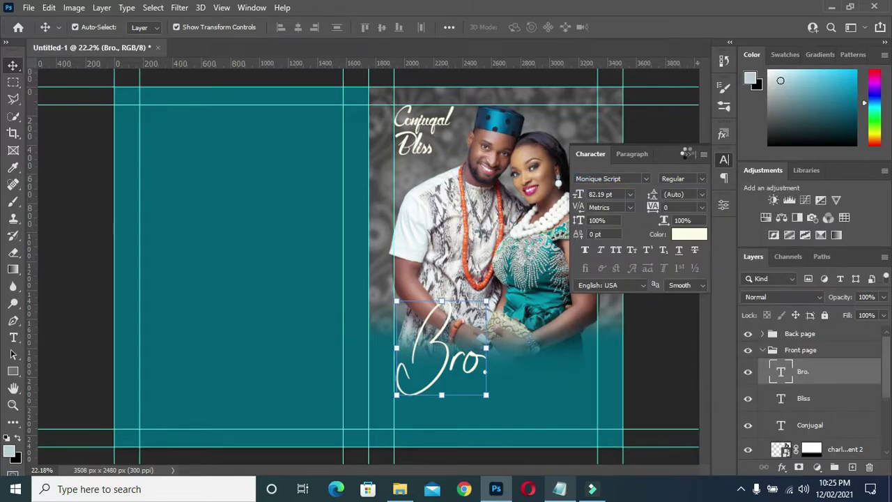
{"action": "left_click", "coordinate": [687, 154]}
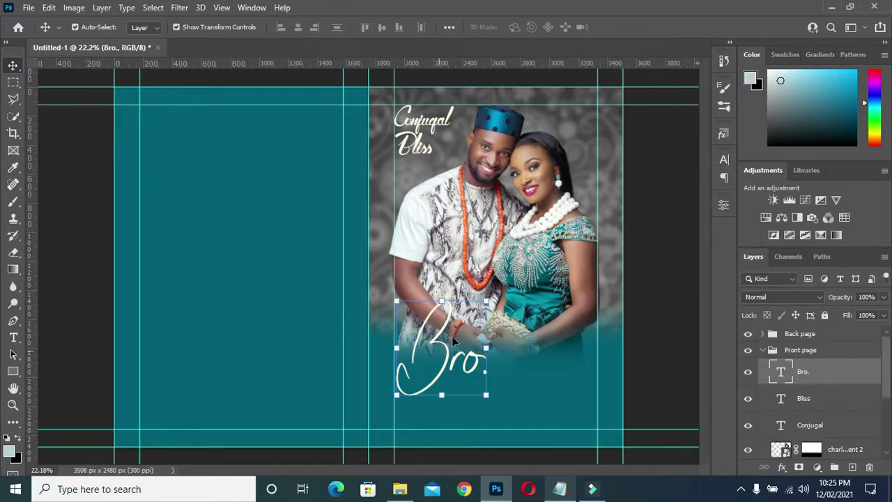
- Shrink Bro. to about 25% of its size
{"action": "left_click", "coordinate": [486, 301]}
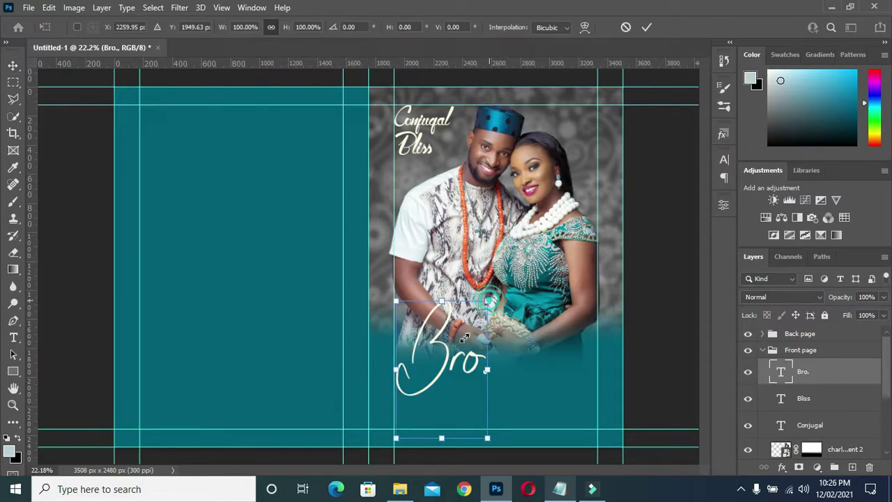
{"action": "left_click_drag", "start_coordinate": [487, 301], "coordinate": [437, 347]}
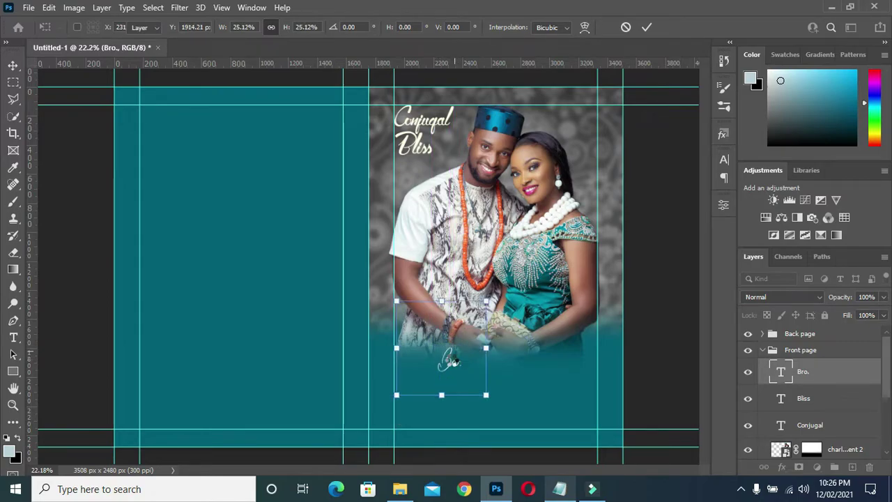
{"action": "key", "text": "Return"}
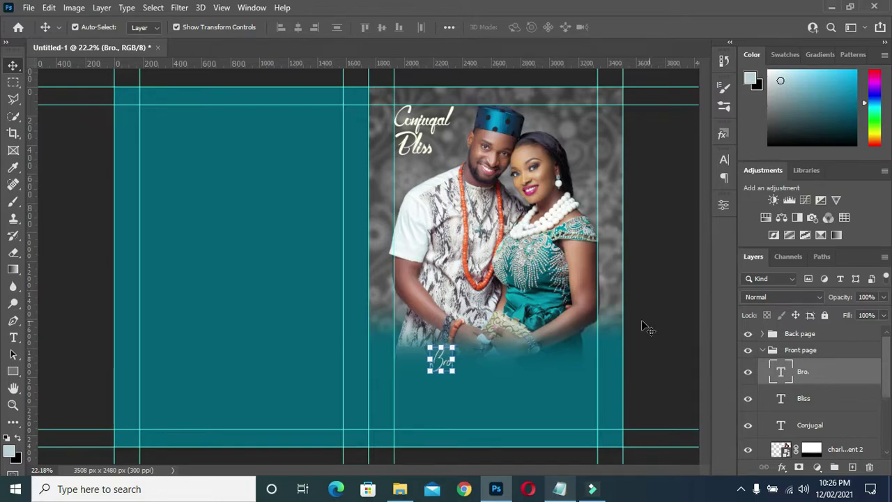
{"action": "left_click", "coordinate": [642, 325]}
{"action": "left_click", "coordinate": [453, 366]}
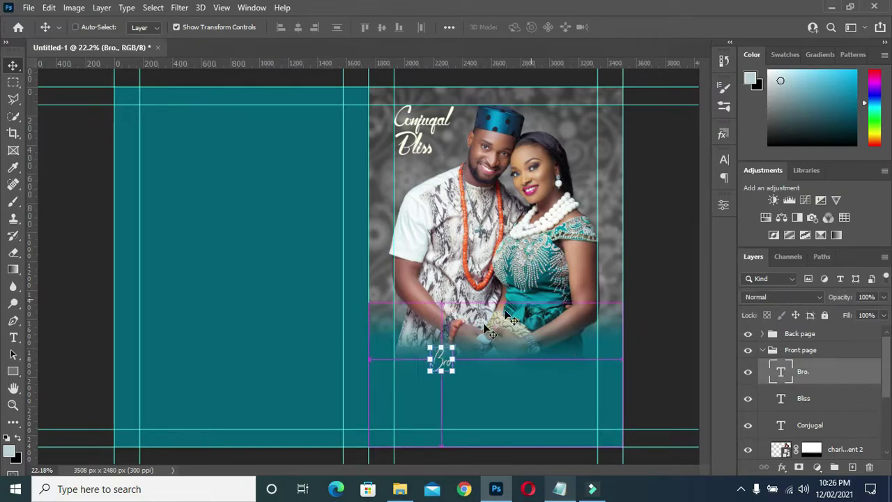
- Duplicate Bro., place the copy just to its right, and bring the notes back
{"action": "key", "text": "ctrl+j"}
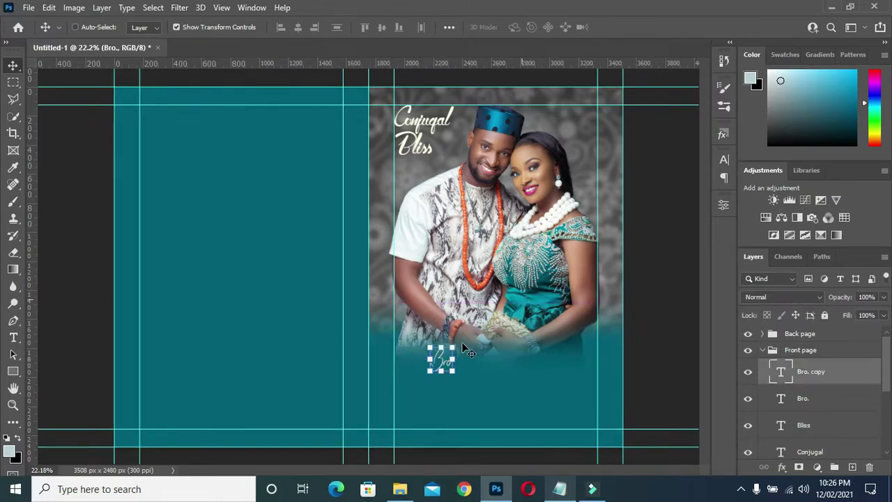
{"action": "left_click_drag", "start_coordinate": [446, 363], "coordinate": [472, 366]}
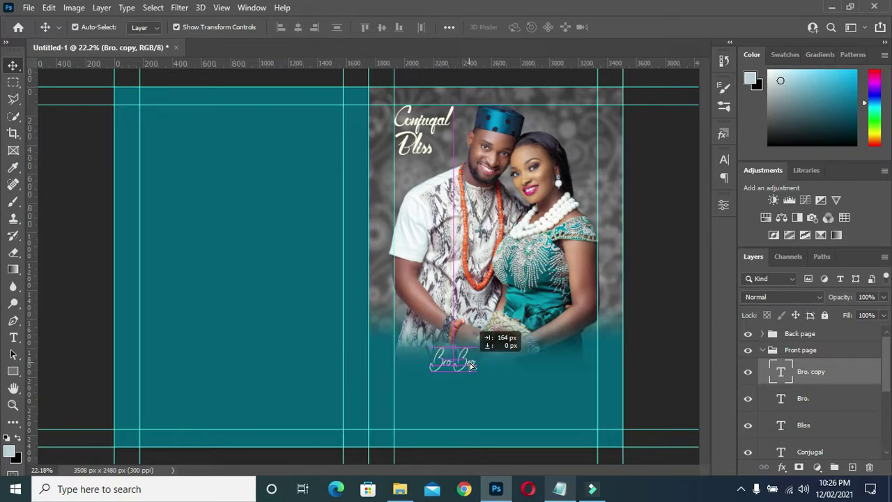
{"action": "left_click_drag", "start_coordinate": [470, 366], "coordinate": [471, 366]}
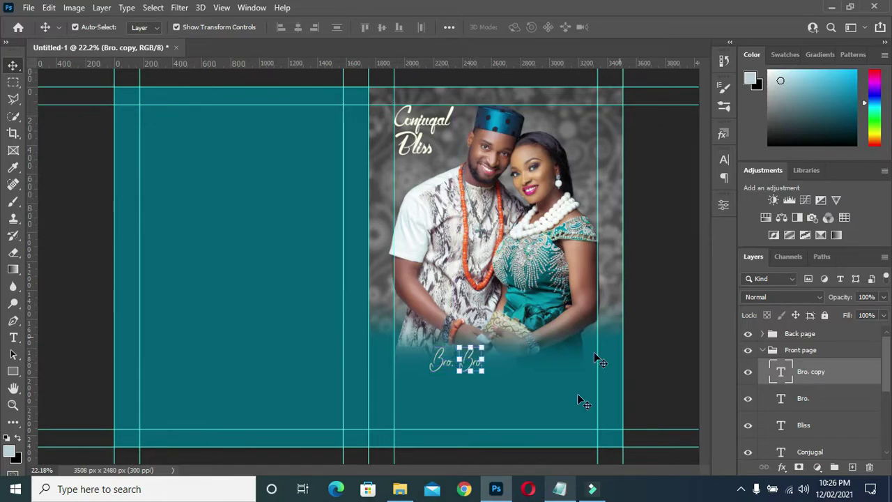
{"action": "left_click", "coordinate": [559, 488]}
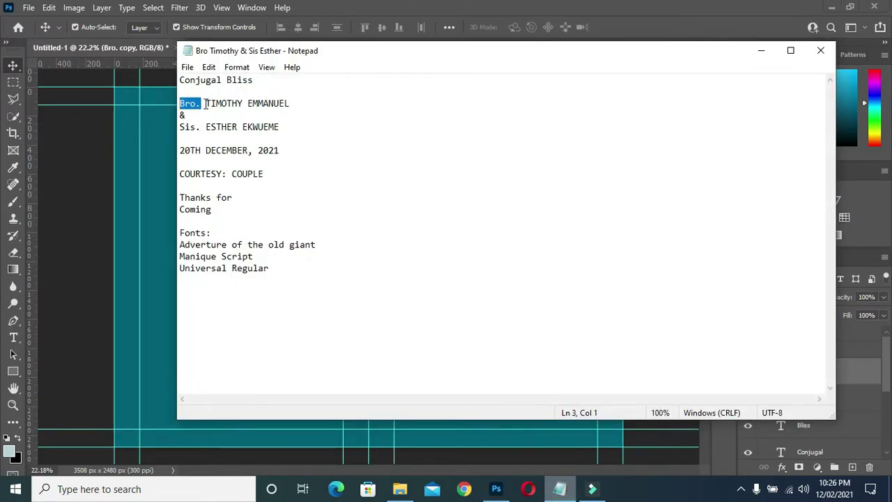
- Select the groom's full name on line 3 of the notes, then minimize Notepad
{"action": "left_click_drag", "start_coordinate": [206, 103], "coordinate": [305, 102]}
{"action": "key", "text": "ctrl+c"}
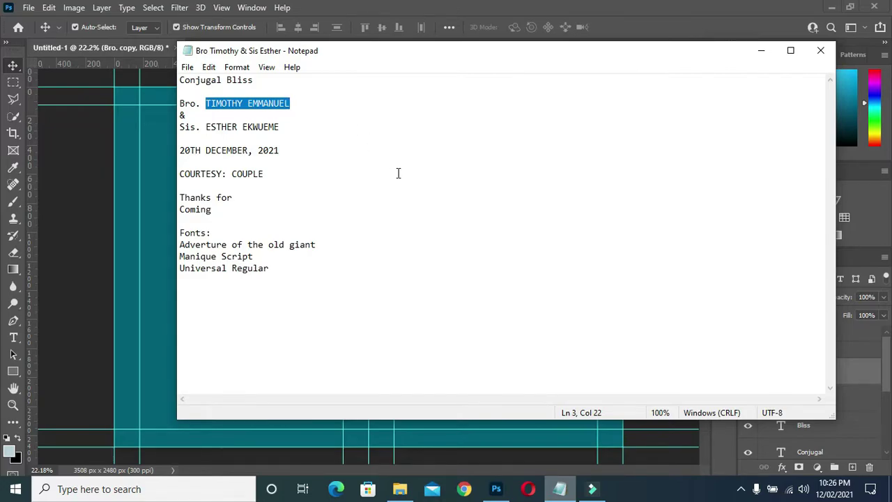
{"action": "left_click", "coordinate": [758, 51]}
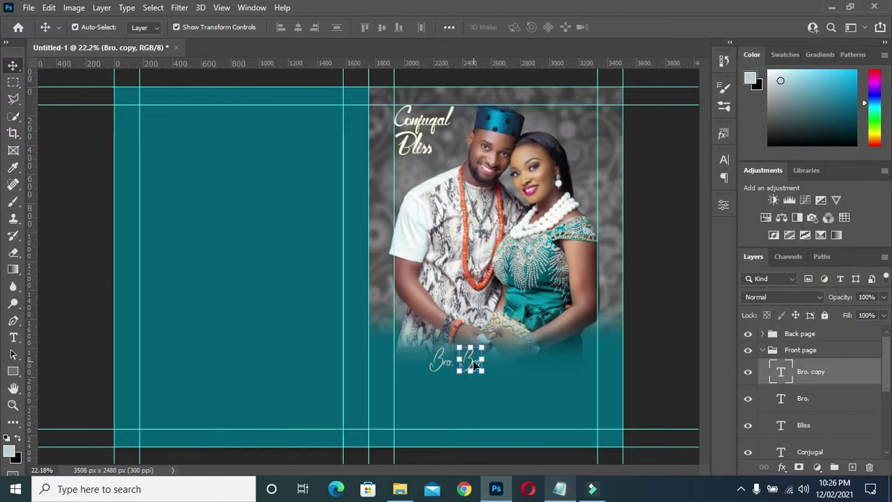
- Replace the second Bro. copy's text with the groom's full name
{"action": "double_click", "coordinate": [470, 361]}
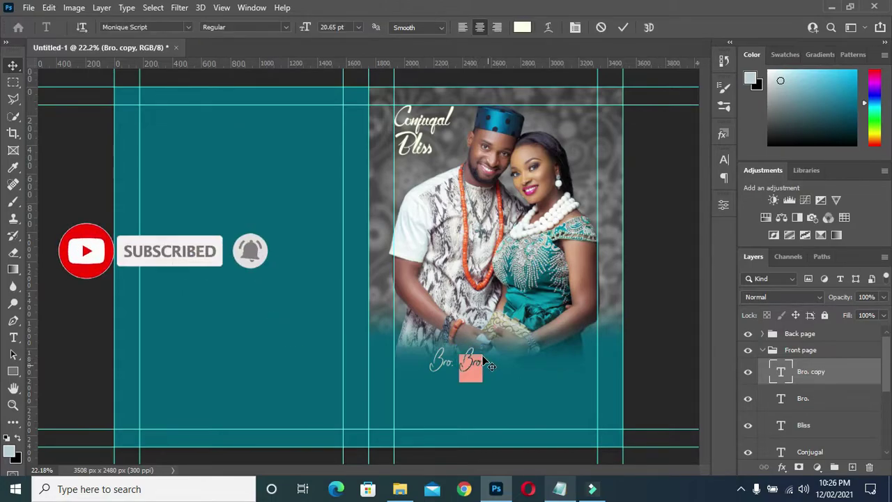
{"action": "key", "text": "End"}
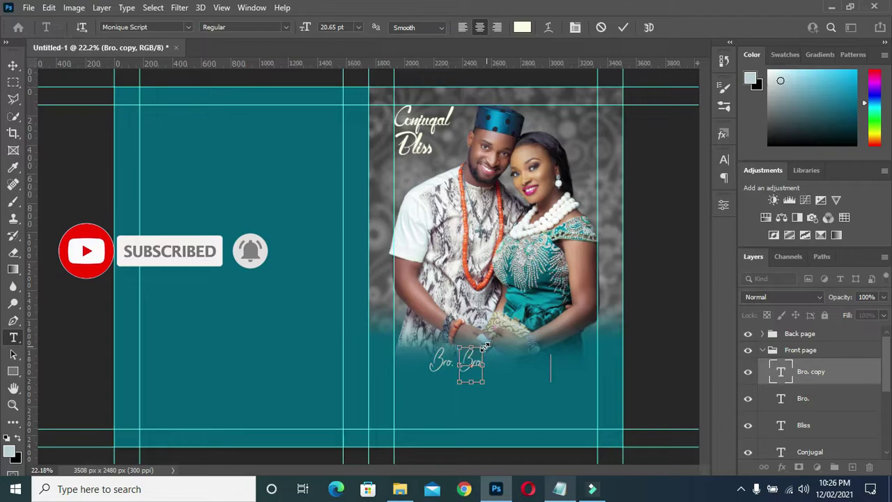
{"action": "key", "text": "ctrl+v"}
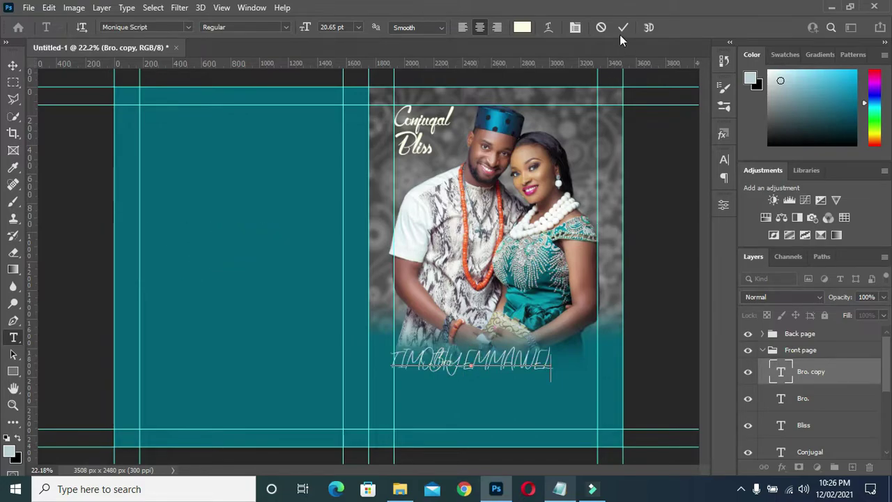
{"action": "left_click", "coordinate": [622, 28]}
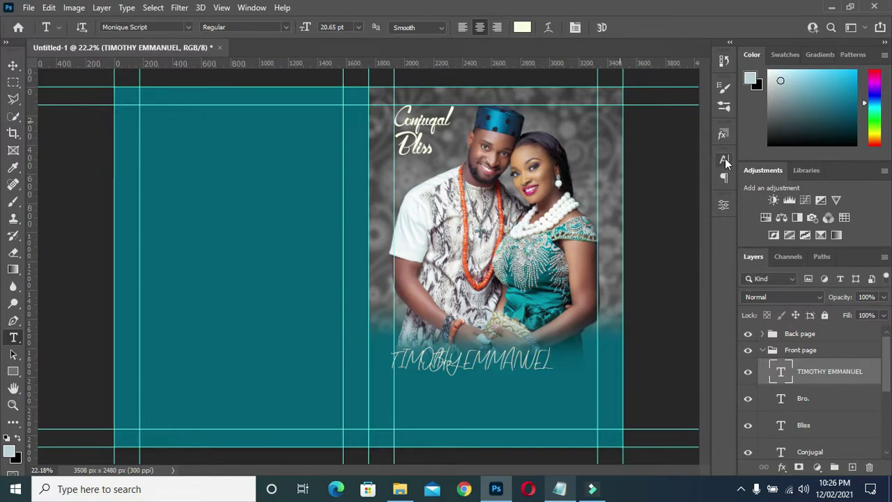
- Set the name text to Universal Serif and move it right after Bro
{"action": "left_click", "coordinate": [724, 158]}
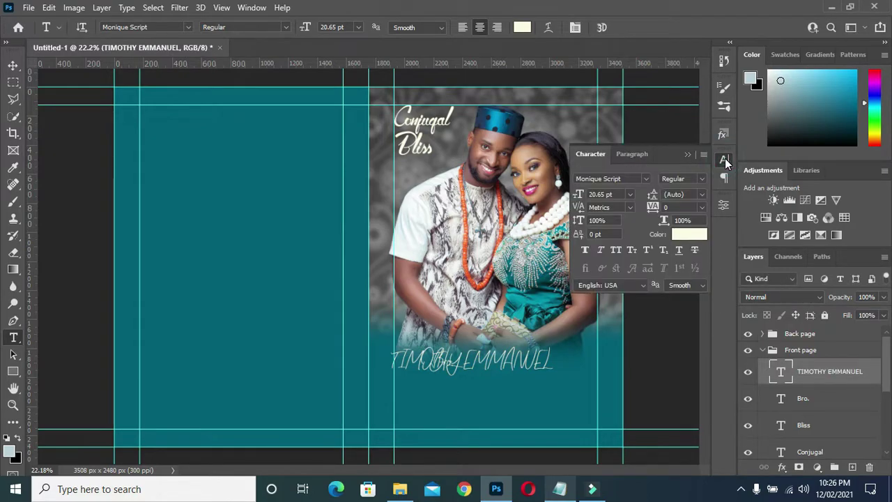
{"action": "left_click", "coordinate": [646, 179]}
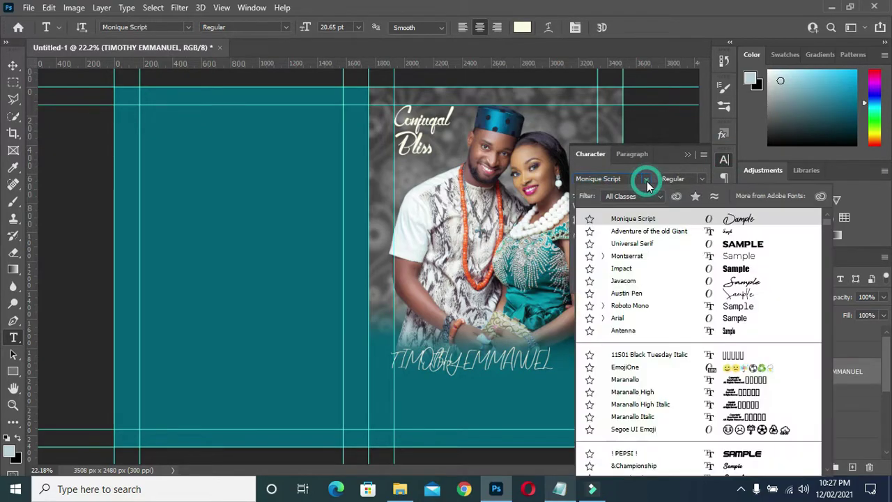
{"action": "left_click", "coordinate": [635, 245]}
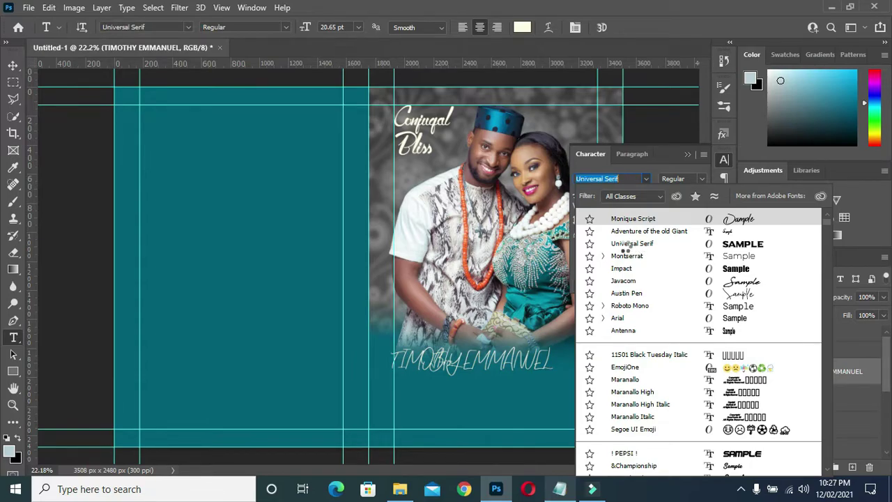
{"action": "left_click", "coordinate": [641, 246]}
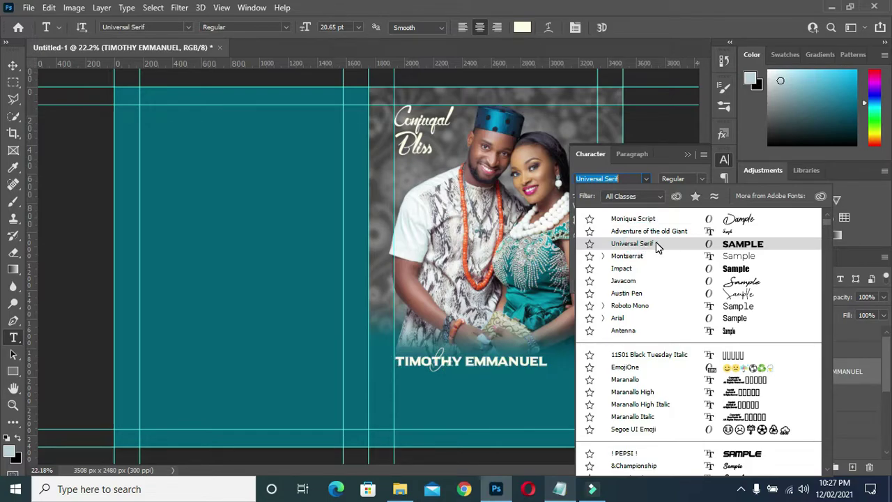
{"action": "left_click", "coordinate": [645, 246]}
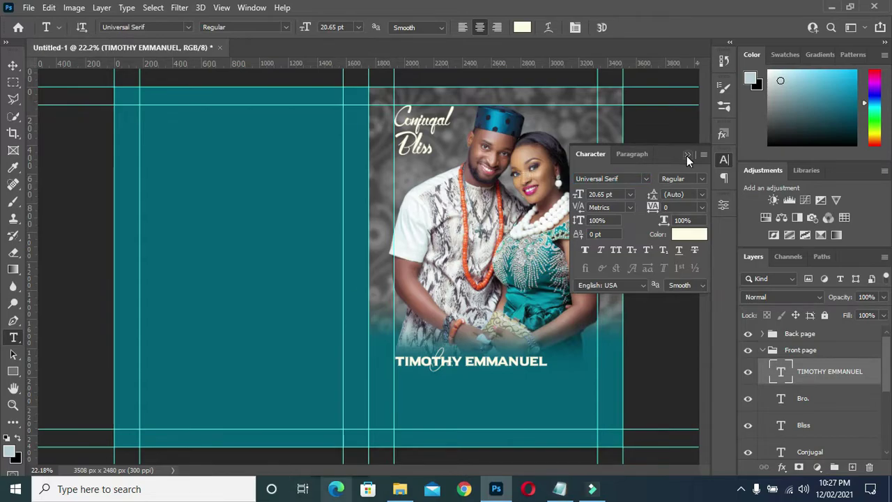
{"action": "left_click", "coordinate": [687, 154]}
{"action": "left_click_drag", "start_coordinate": [481, 363], "coordinate": [538, 365]}
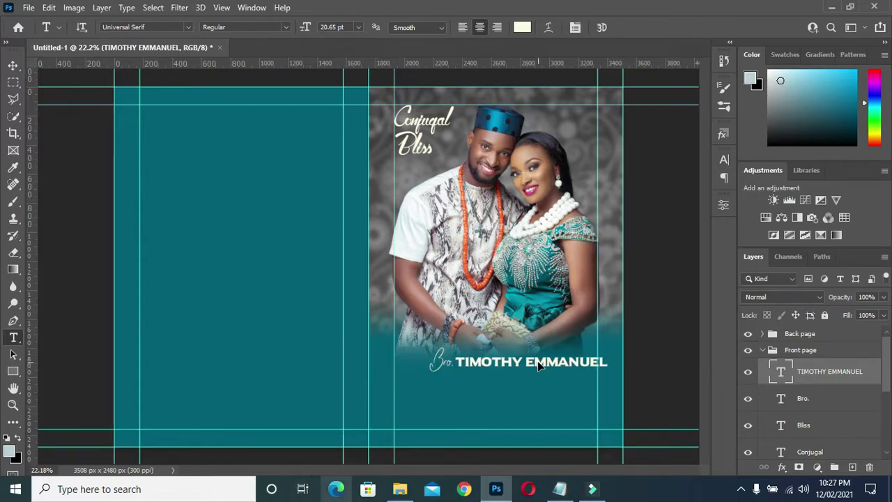
- Scale the groom's name text down to about 69%
{"action": "key", "text": "v"}
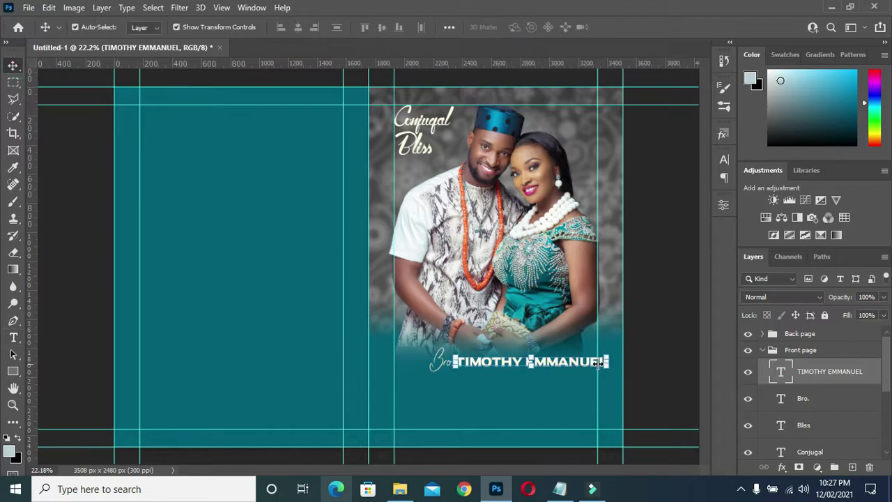
{"action": "key", "text": "ctrl+t"}
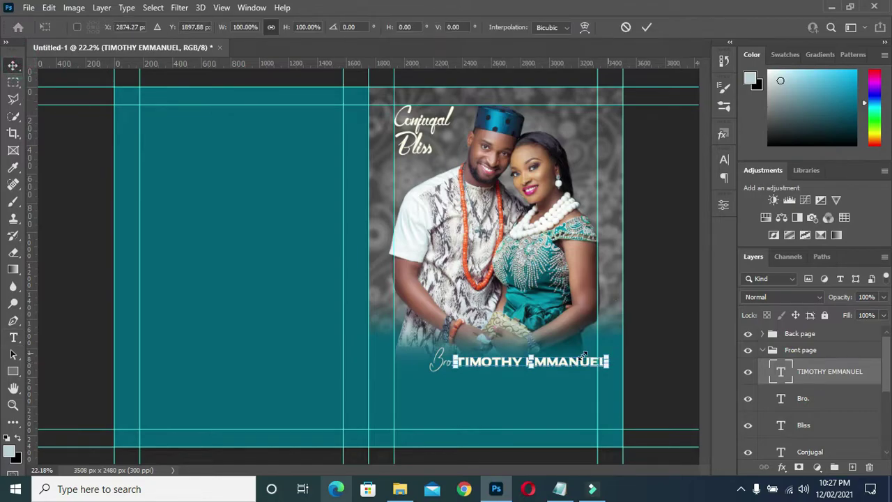
{"action": "left_click_drag", "start_coordinate": [584, 355], "coordinate": [627, 209]}
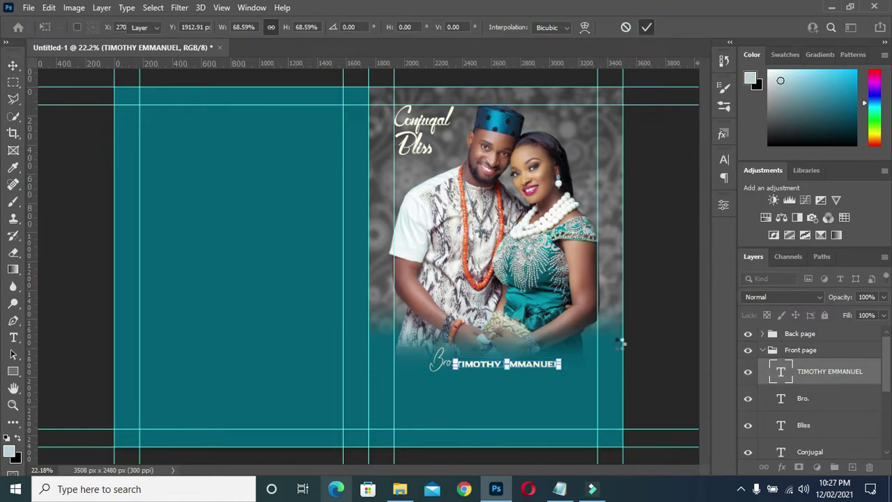
{"action": "key", "text": "Return"}
- Enlarge the name to about 117% and align it and Bro. under the photo
{"action": "left_click", "coordinate": [449, 370]}
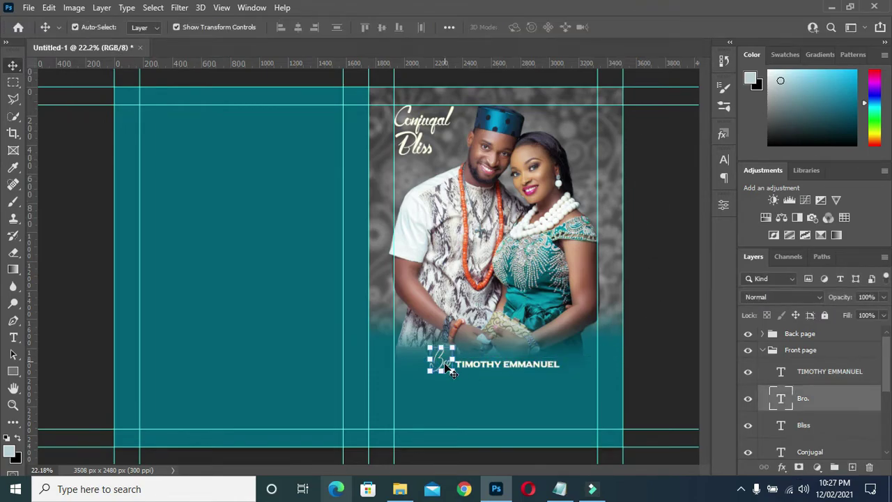
{"action": "left_click_drag", "start_coordinate": [452, 372], "coordinate": [474, 368]}
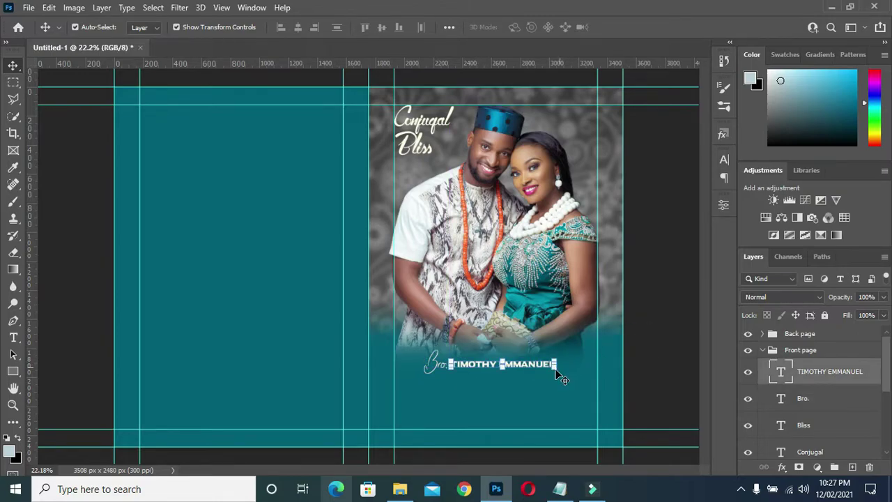
{"action": "left_click_drag", "start_coordinate": [558, 376], "coordinate": [575, 368]}
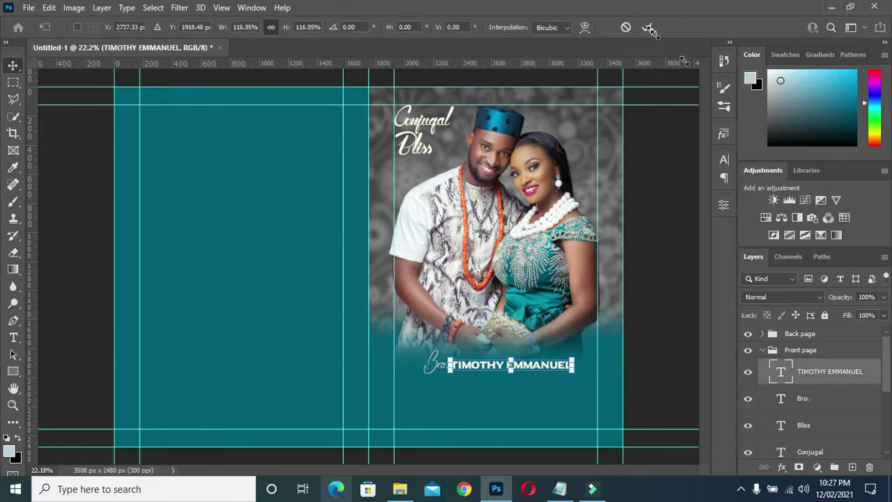
{"action": "key", "text": "Return"}
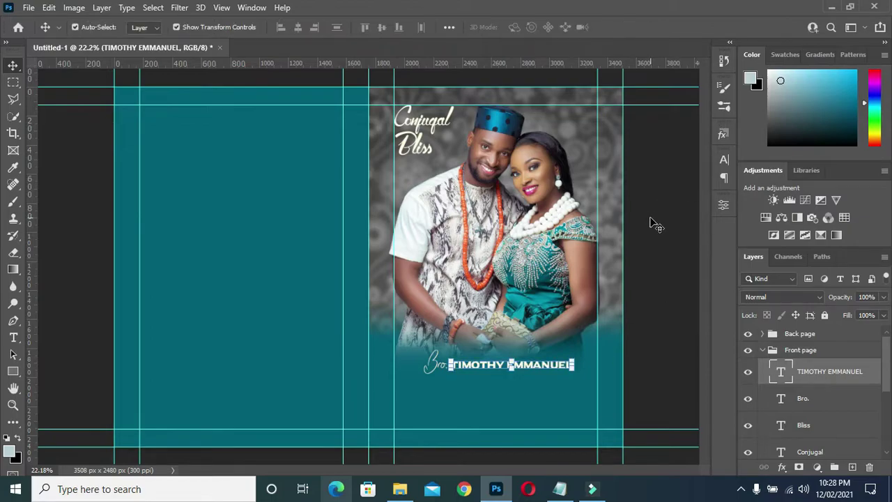
{"action": "mouse_move", "coordinate": [429, 365]}
{"action": "left_mouse_down"}
{"action": "mouse_move", "coordinate": [415, 364]}
{"action": "mouse_move", "coordinate": [430, 367]}
{"action": "left_mouse_up"}
{"action": "left_click_drag", "start_coordinate": [491, 365], "coordinate": [496, 365]}
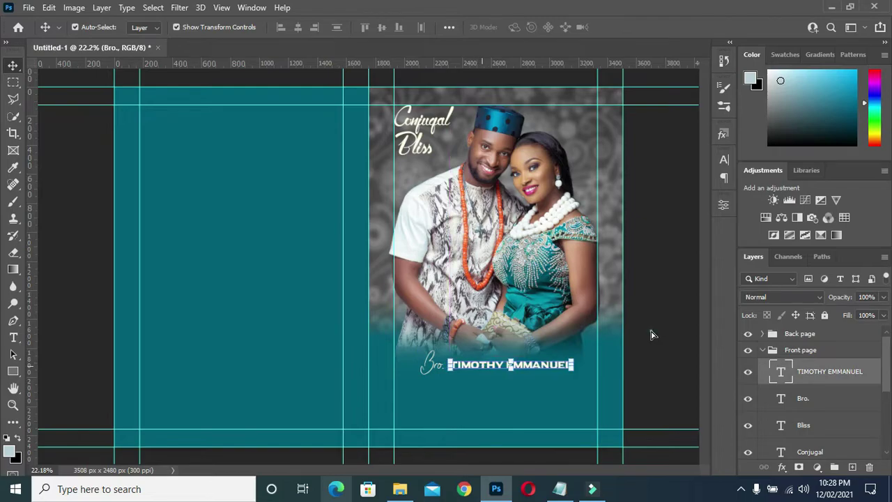
{"action": "left_click_drag", "start_coordinate": [652, 330], "coordinate": [588, 355]}
{"action": "left_click", "coordinate": [666, 301]}
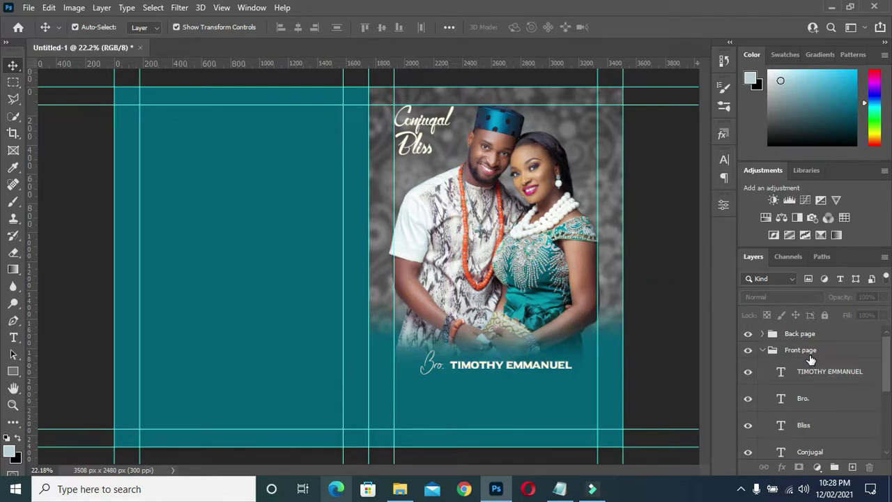
- Duplicate Bro. onto a new line below the original and select 'Sis.' in the notes
{"action": "left_click", "coordinate": [810, 399]}
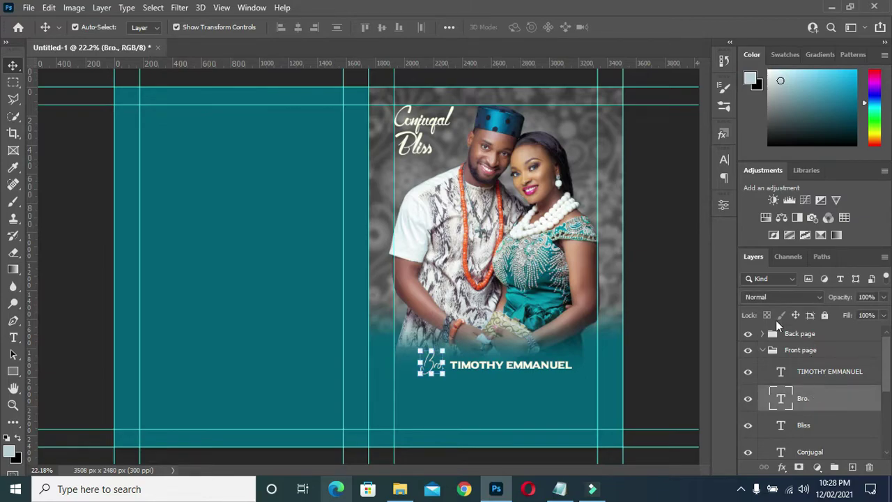
{"action": "key", "text": "ctrl+j"}
{"action": "left_click_drag", "start_coordinate": [430, 369], "coordinate": [434, 392]}
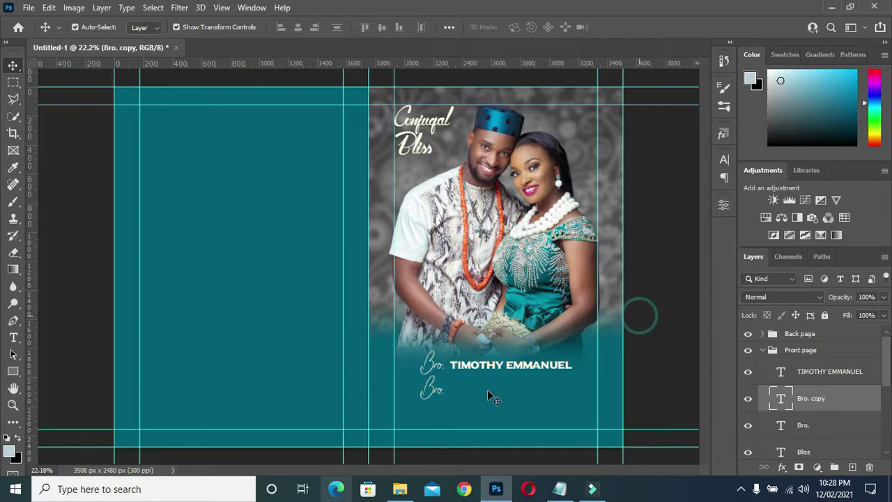
{"action": "left_click", "coordinate": [511, 374]}
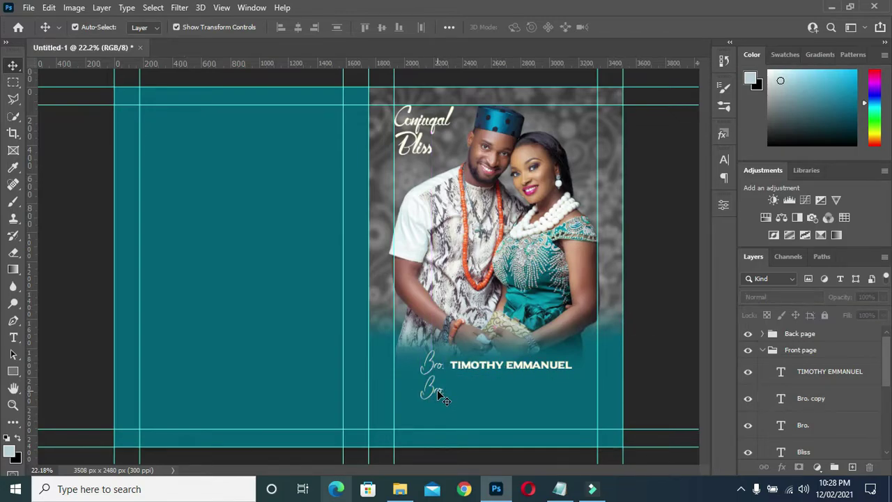
{"action": "left_click", "coordinate": [559, 488]}
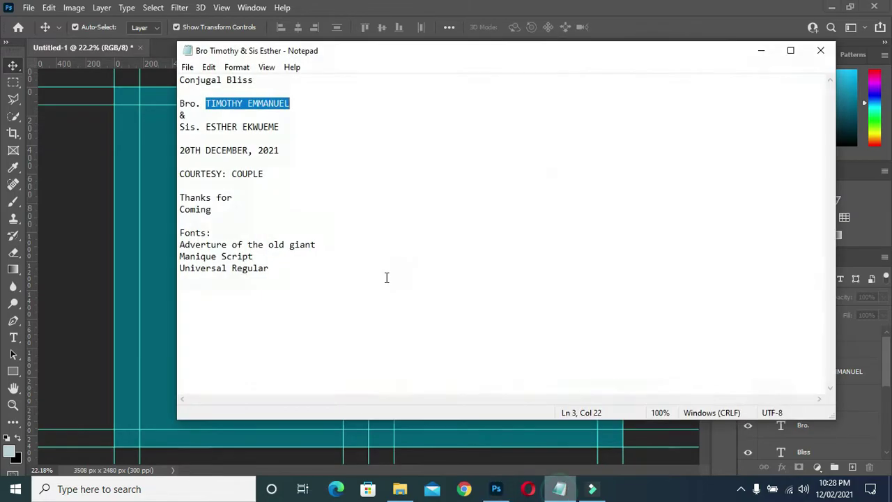
{"action": "left_click_drag", "start_coordinate": [200, 128], "coordinate": [169, 132]}
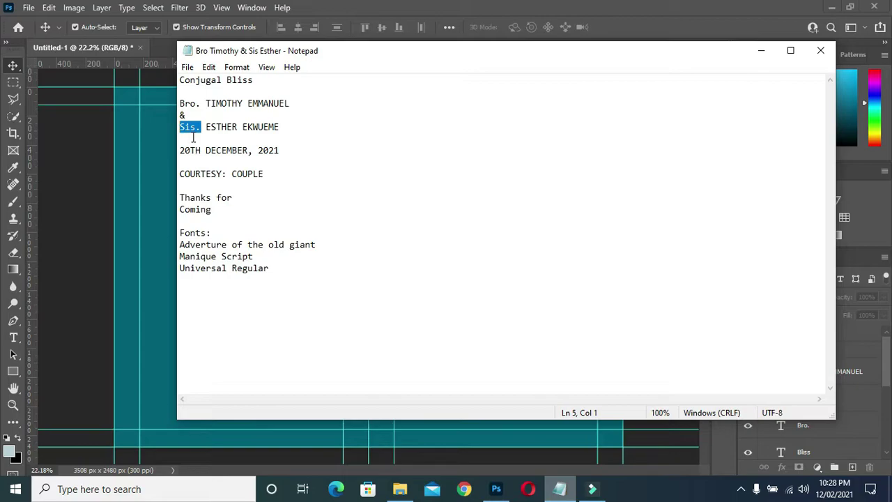
- Change the lower Bro. copy to read Sis., then select the bride's full name in the notes
{"action": "left_click", "coordinate": [762, 54]}
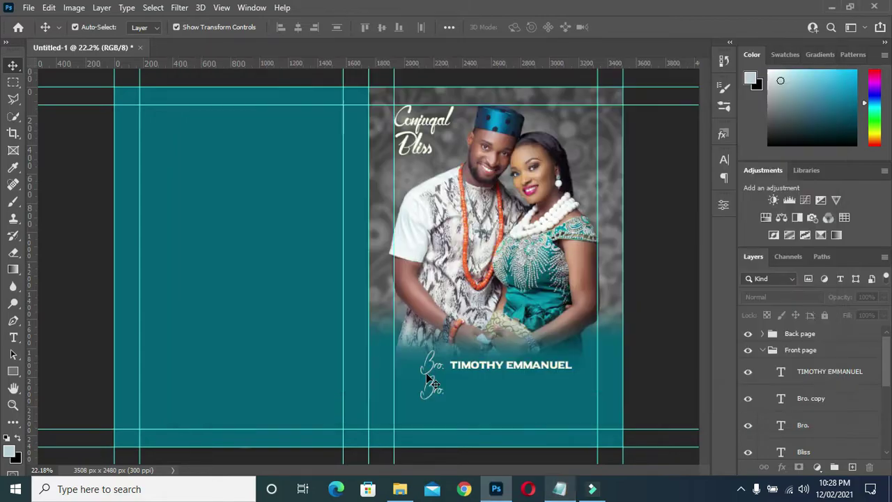
{"action": "left_click_drag", "start_coordinate": [432, 368], "coordinate": [433, 392]}
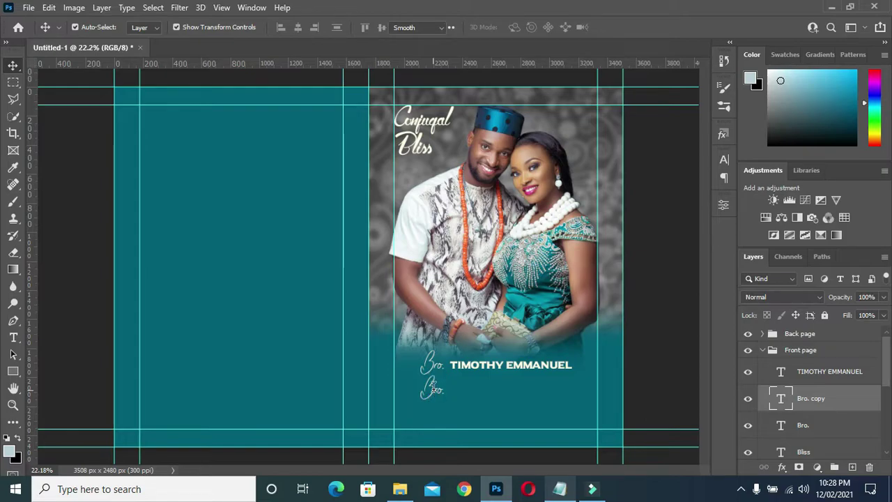
{"action": "double_click", "coordinate": [433, 387]}
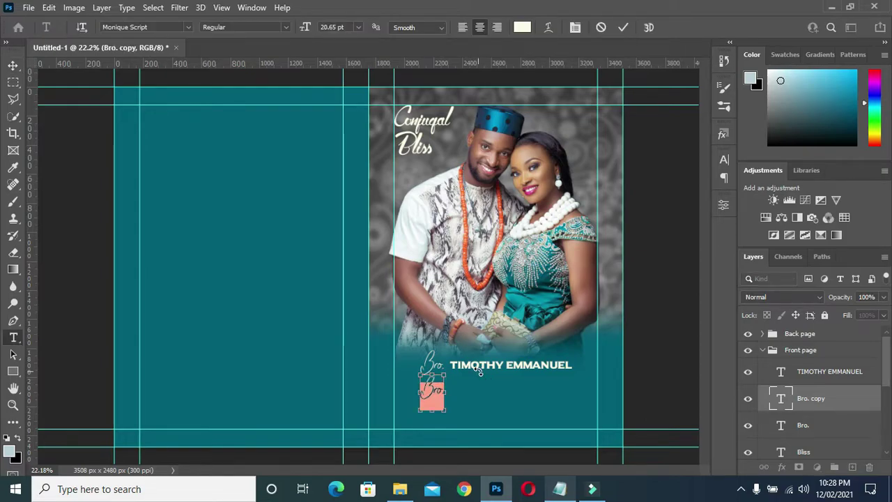
{"action": "type", "text": "Bro"}
{"action": "key", "text": "BackSpace"}
{"action": "key", "text": "BackSpace"}
{"action": "key", "text": "BackSpace"}
{"action": "type", "text": "Sis."}
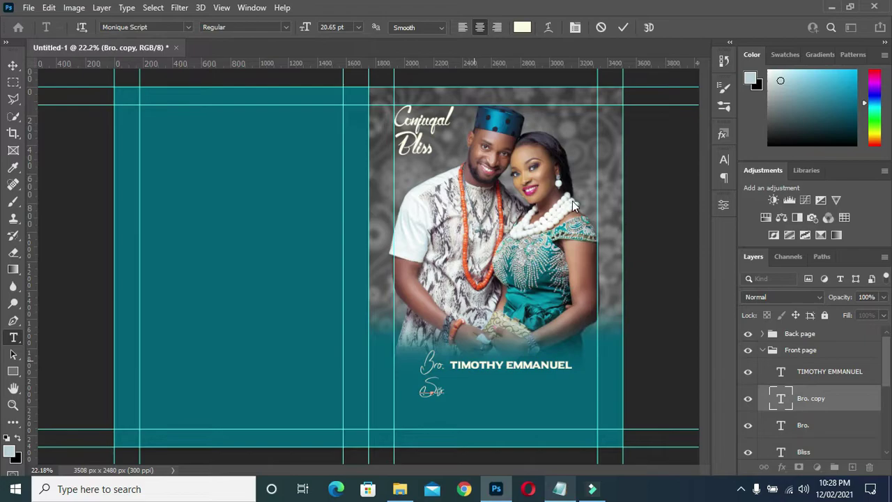
{"action": "left_click", "coordinate": [623, 26]}
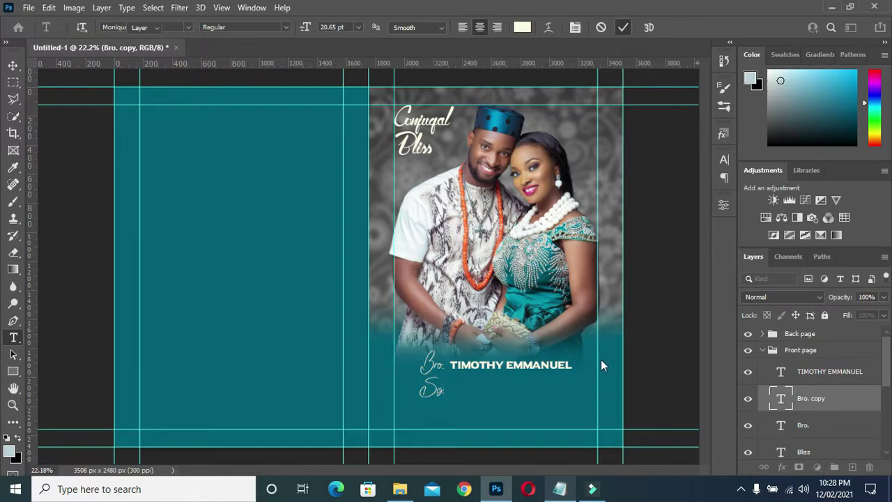
{"action": "left_click", "coordinate": [533, 403]}
{"action": "left_click_drag", "start_coordinate": [206, 126], "coordinate": [309, 131]}
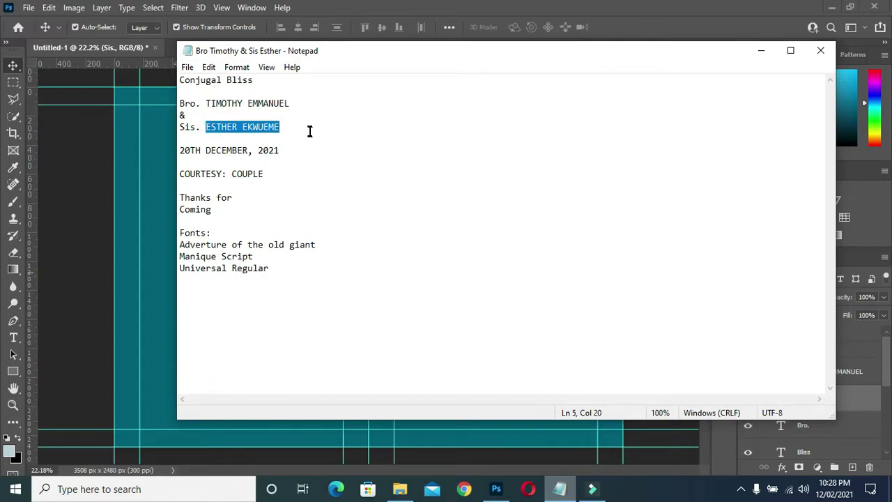
- Minimize Notepad and duplicate the groom's name text layer by modifier-dragging it
{"action": "left_click", "coordinate": [761, 49]}
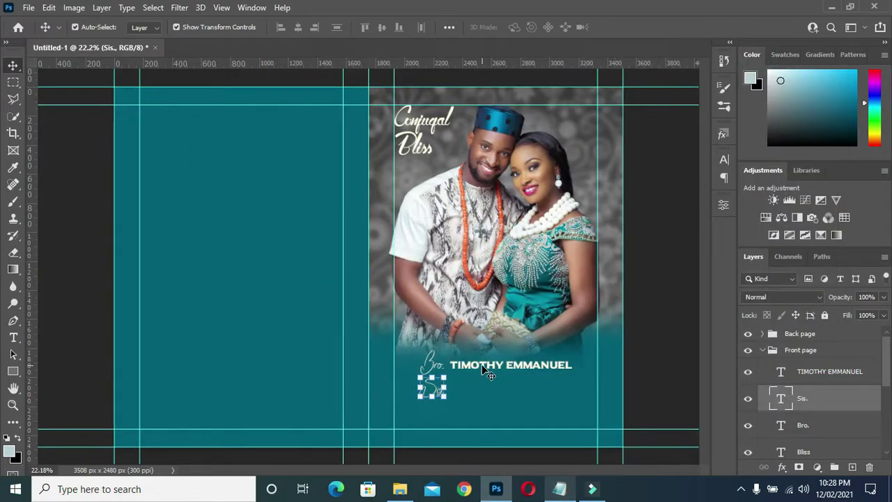
{"action": "left_click", "coordinate": [492, 370]}
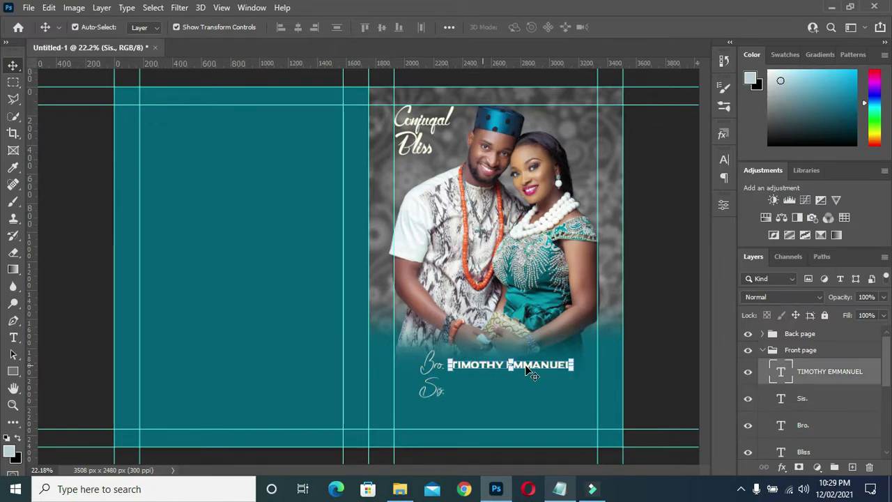
{"action": "key", "text": "ctrl"}
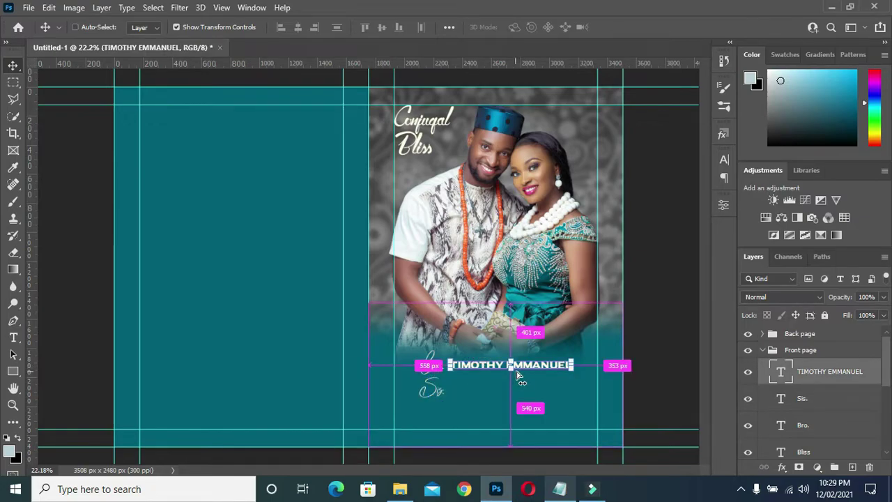
{"action": "left_click_drag", "start_coordinate": [517, 377], "coordinate": [519, 360]}
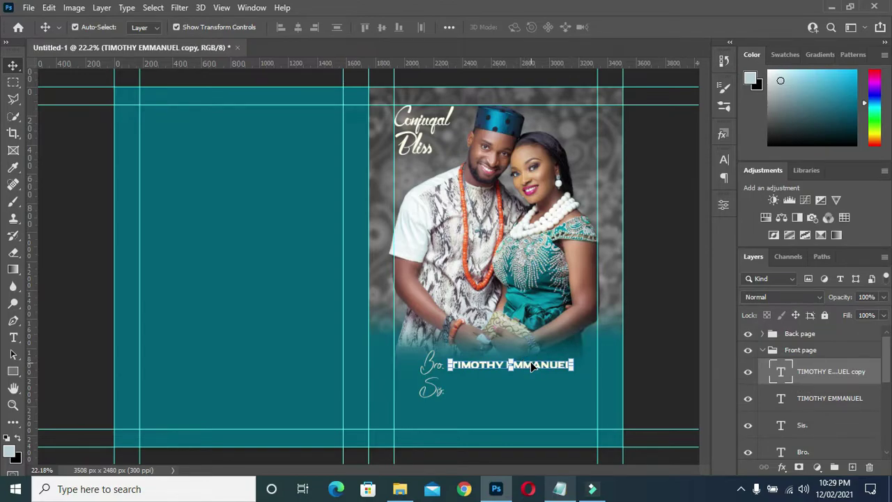
- Move the duplicated name line beside Sis. and place the Sis. layer between the name layers
{"action": "left_click_drag", "start_coordinate": [530, 367], "coordinate": [533, 392]}
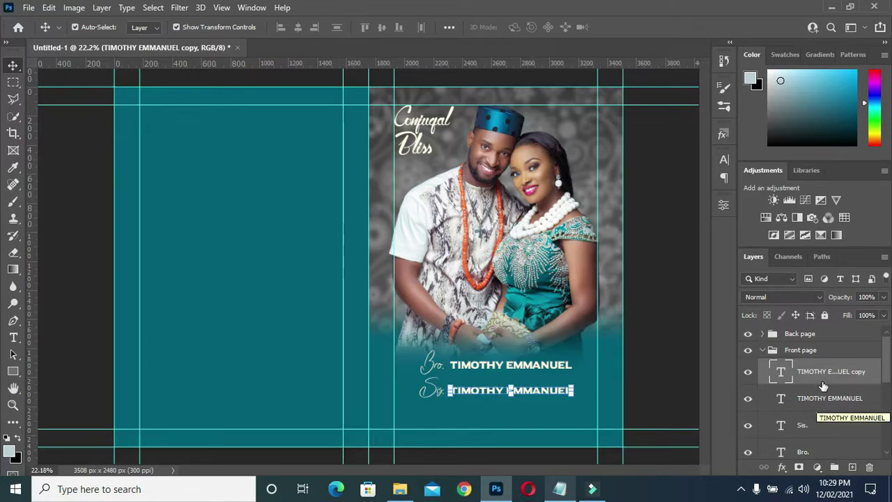
{"action": "left_click", "coordinate": [817, 428]}
{"action": "left_click", "coordinate": [820, 426]}
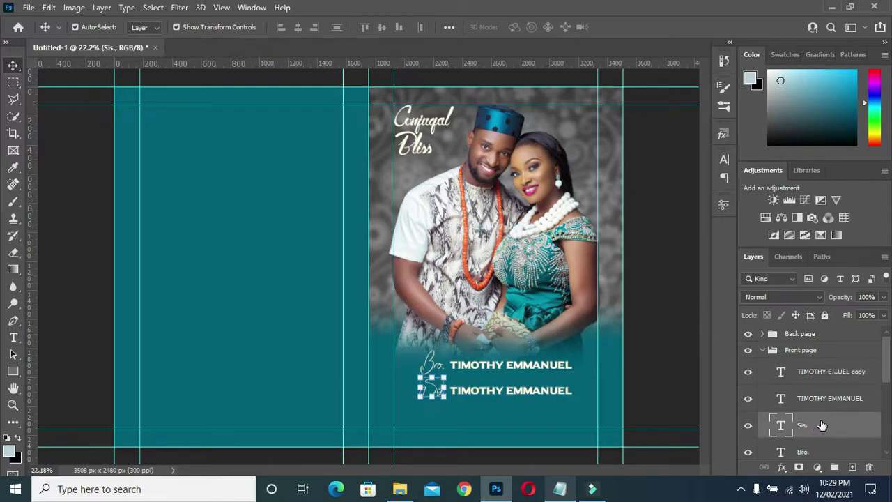
{"action": "left_click_drag", "start_coordinate": [821, 425], "coordinate": [821, 385]}
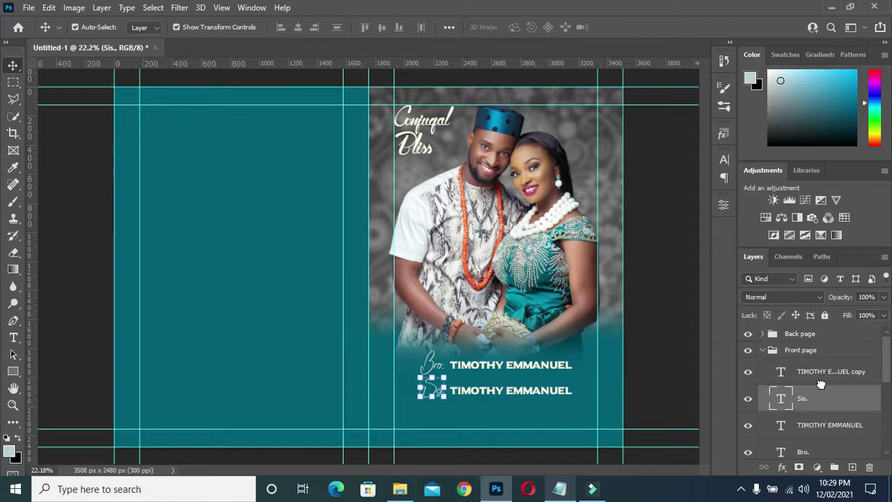
{"action": "left_click", "coordinate": [526, 397]}
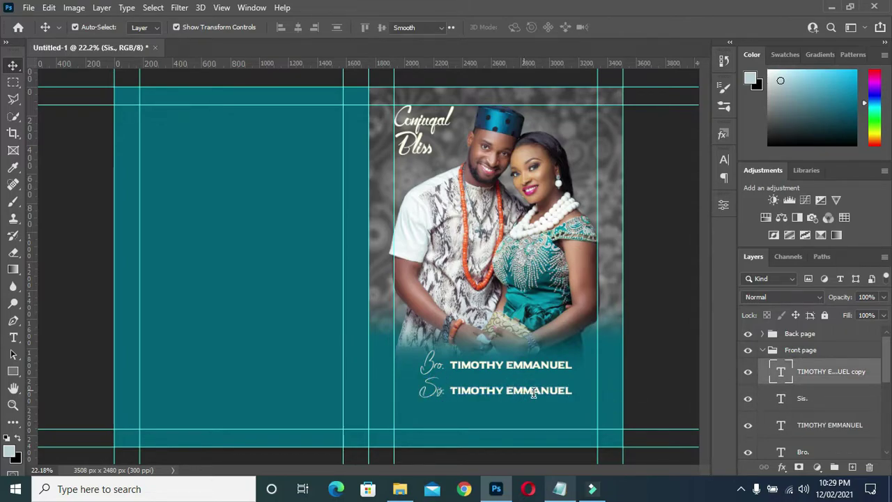
{"action": "left_click", "coordinate": [569, 392]}
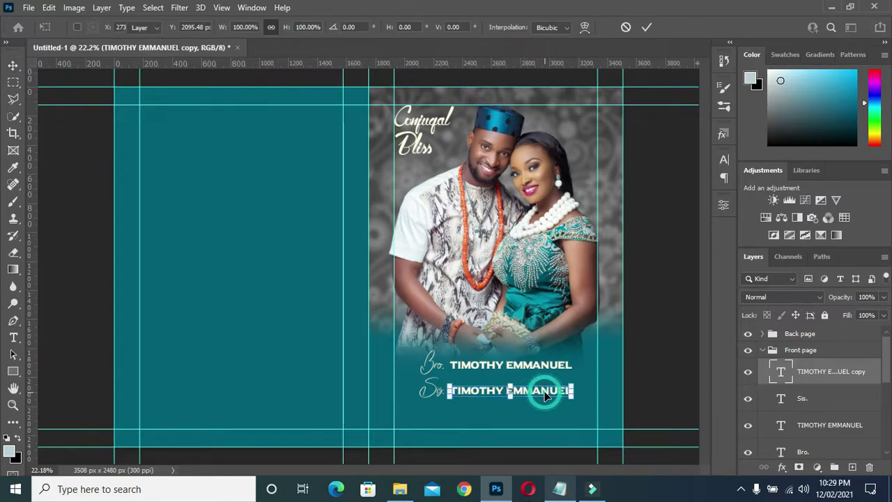
{"action": "key", "text": "Return"}
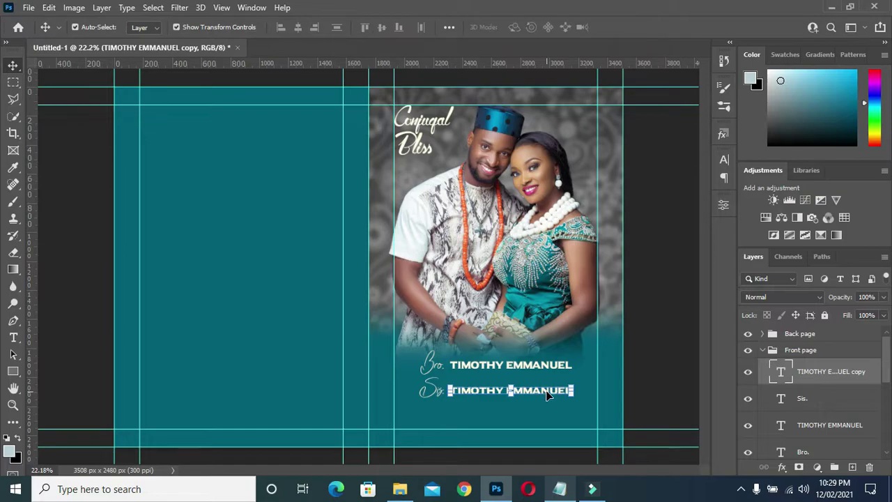
- Replace the copied line's text with the bride's name, then nudge it into place
{"action": "key", "text": "t"}
{"action": "double_click", "coordinate": [543, 389]}
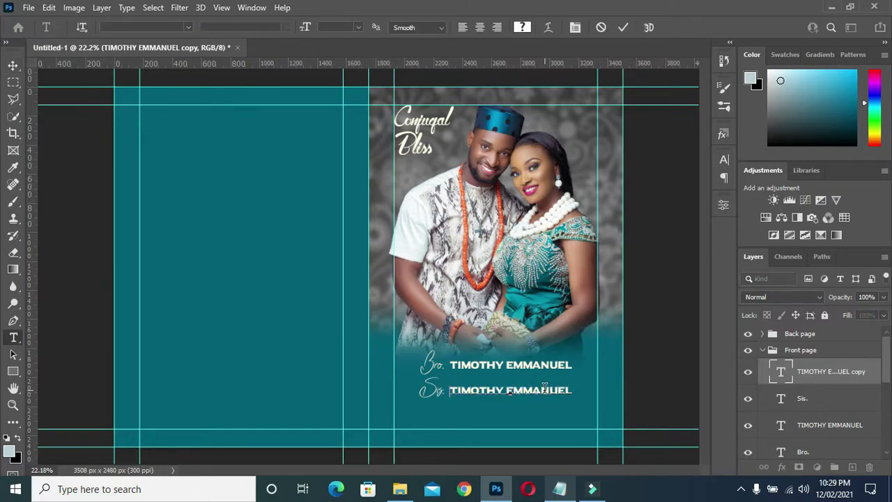
{"action": "key", "text": "ctrl+a"}
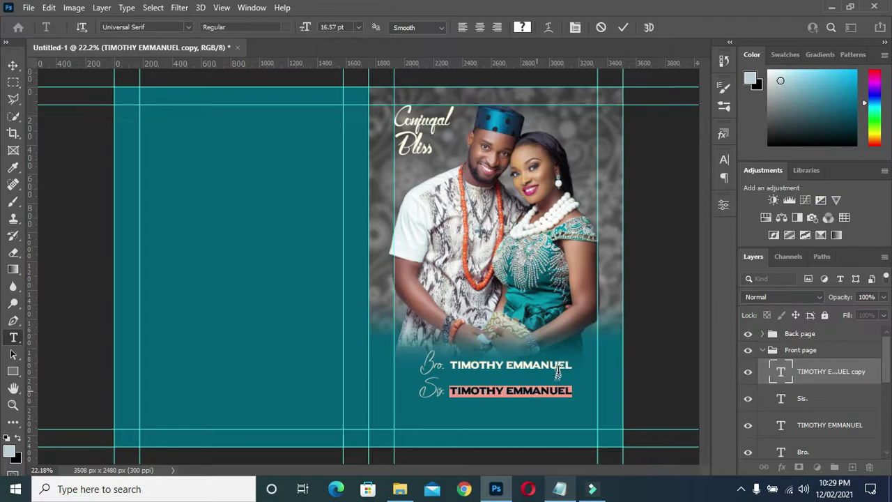
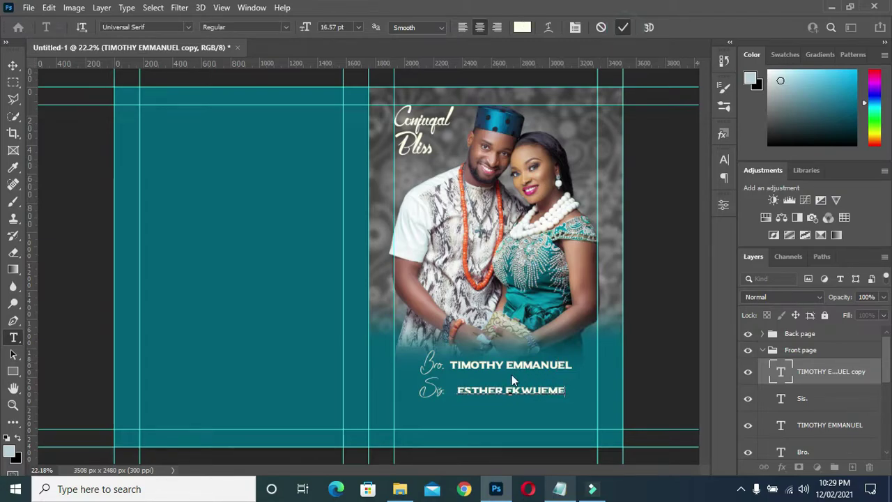
{"action": "key", "text": "ctrl+Return"}
{"action": "key", "text": "v"}
{"action": "left_click_drag", "start_coordinate": [530, 393], "coordinate": [523, 395]}
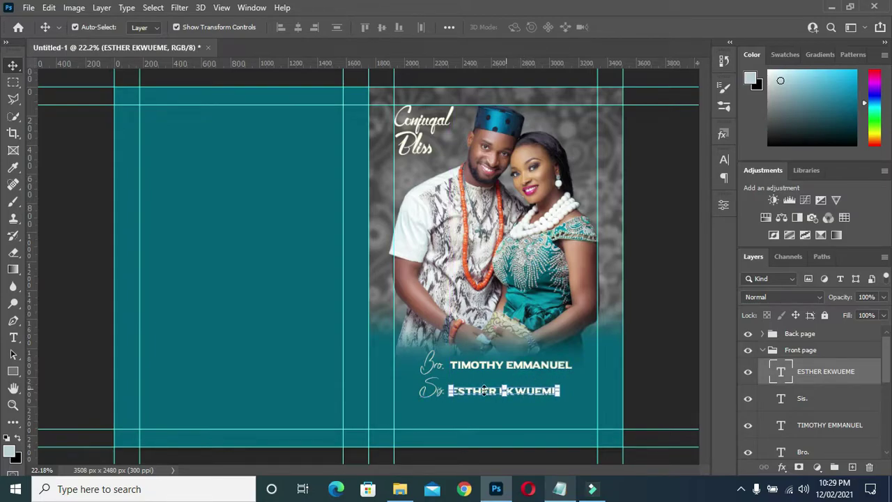
{"action": "left_click", "coordinate": [772, 391], "text": "ctrl"}
- Nudge Sis. up and scale the bride's name to about 113% to match the groom's line
{"action": "key", "text": "shift+Up"}
{"action": "key", "text": "shift+Up"}
{"action": "key", "text": "shift+Up"}
{"action": "key", "text": "shift+Up"}
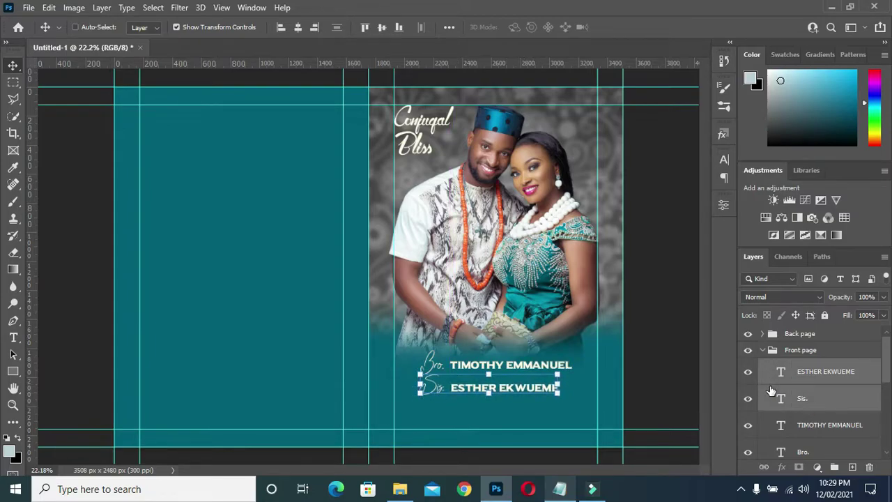
{"action": "double_click", "coordinate": [551, 384]}
{"action": "scroll", "coordinate": [584, 396], "scroll_direction": "up", "scroll_amount": 2}
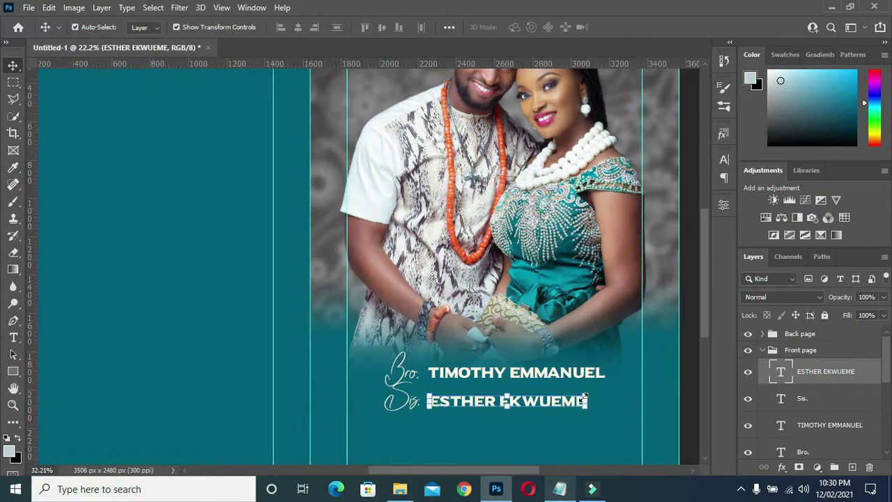
{"action": "left_click_drag", "start_coordinate": [585, 397], "coordinate": [609, 377]}
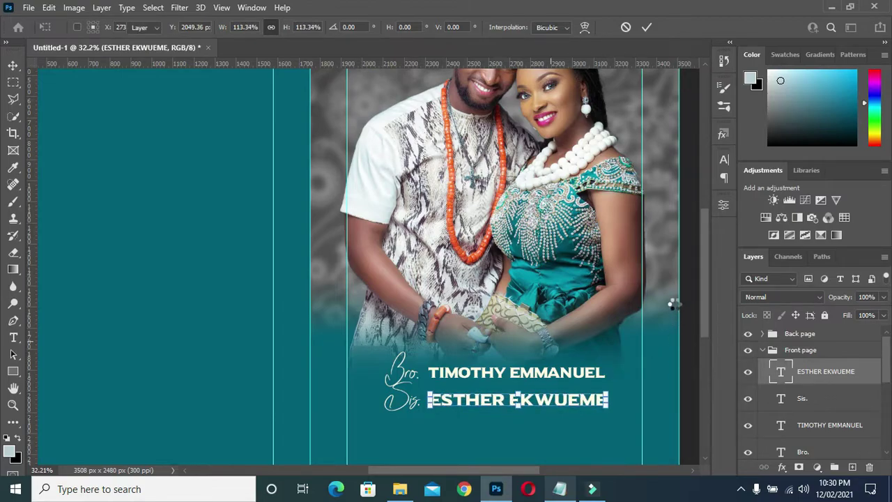
{"action": "key", "text": "Return"}
{"action": "scroll", "coordinate": [460, 320], "scroll_direction": "down", "scroll_amount": 2}
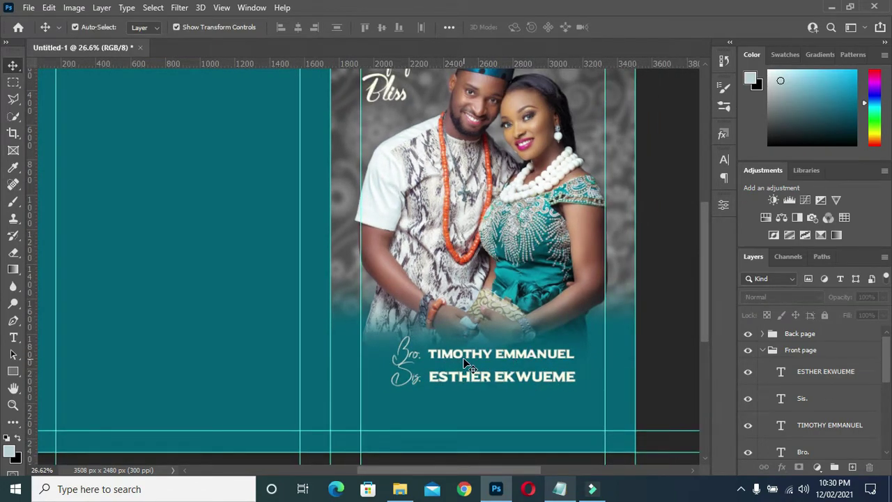
{"action": "left_click", "coordinate": [453, 359]}
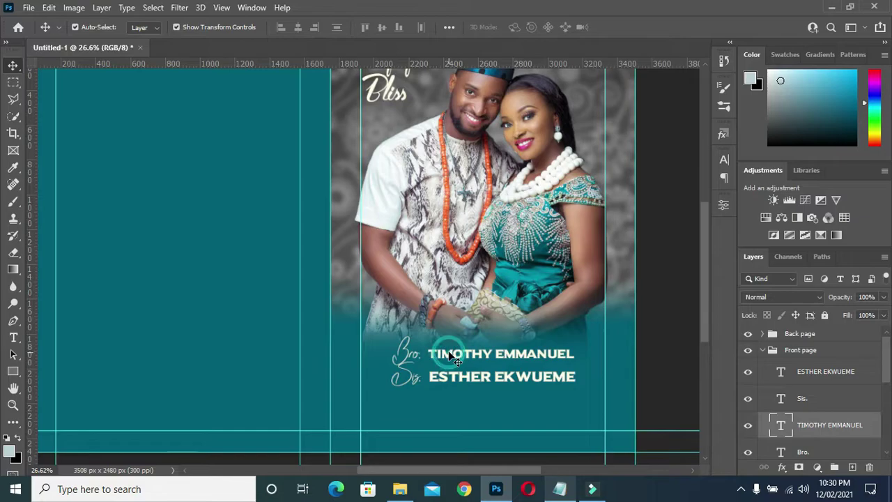
{"action": "left_click", "coordinate": [803, 400]}
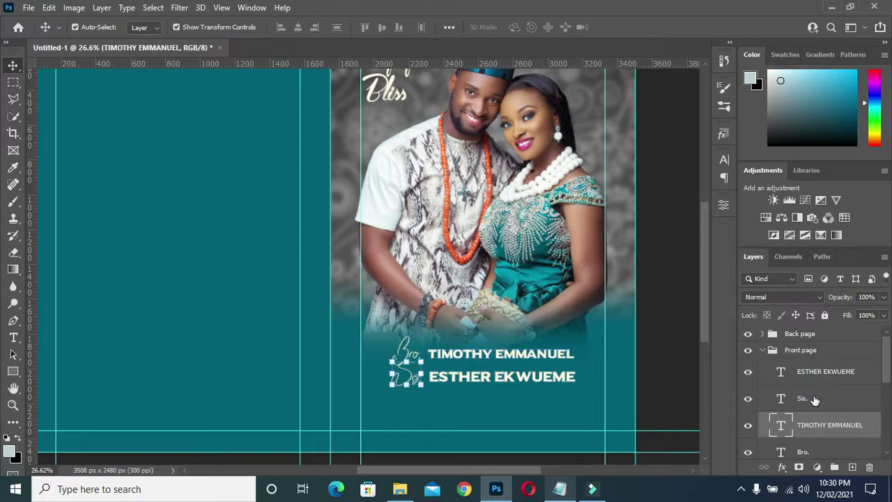
{"action": "left_click", "coordinate": [814, 398]}
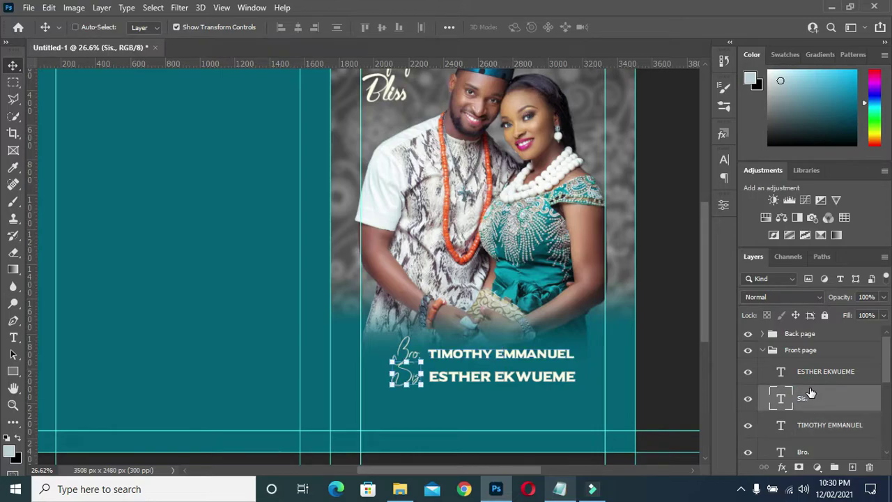
- Duplicate the Sis. text, move the copy right of the groom's name, and retype it as &
{"action": "key", "text": "ctrl+j"}
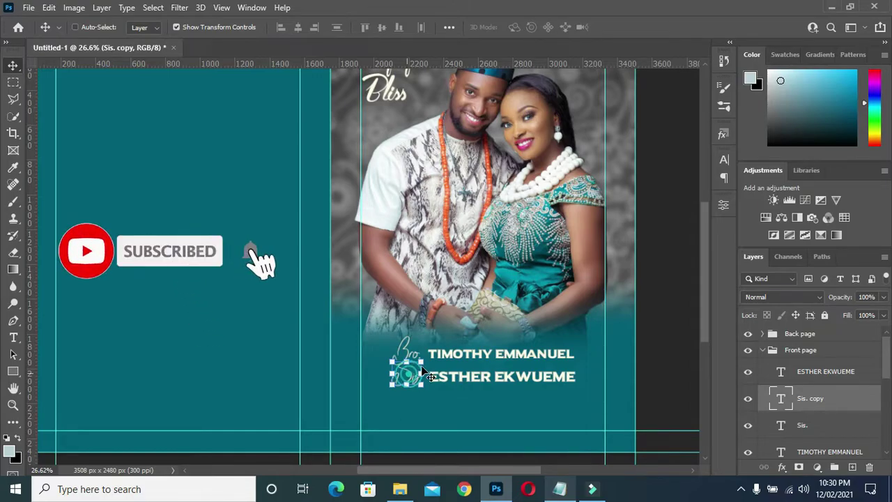
{"action": "left_click_drag", "start_coordinate": [406, 371], "coordinate": [608, 364]}
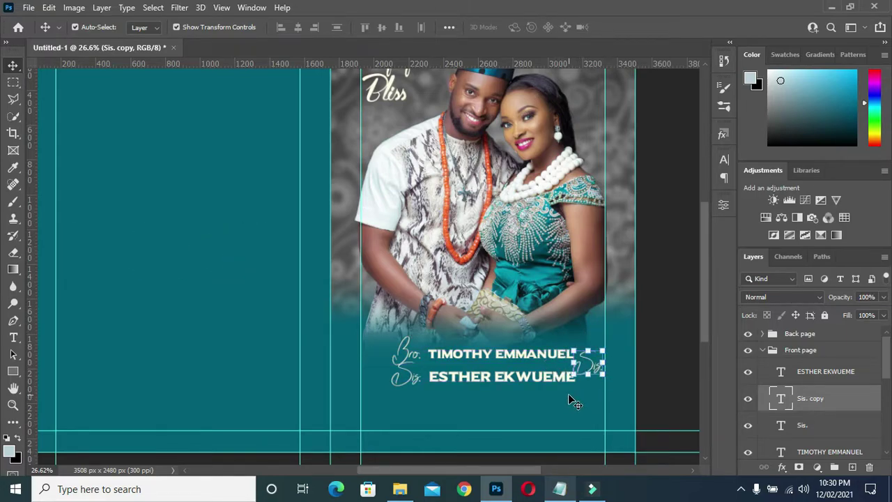
{"action": "left_click", "coordinate": [594, 367]}
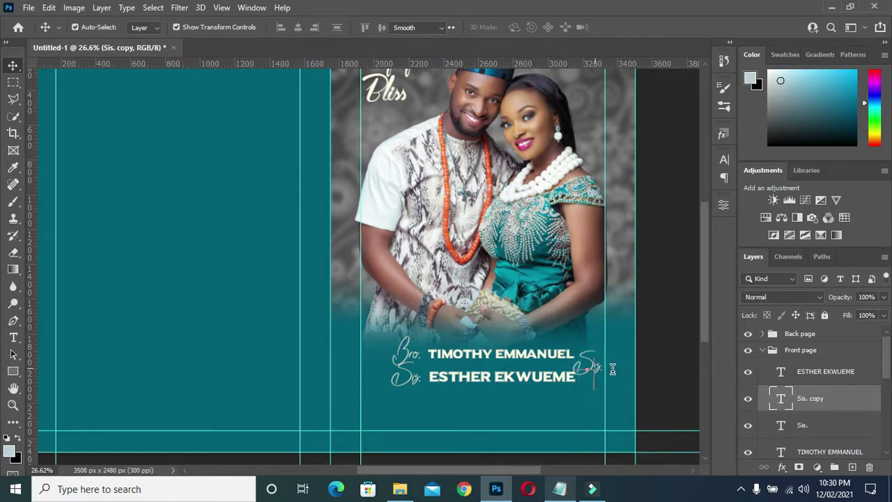
{"action": "double_click", "coordinate": [595, 367]}
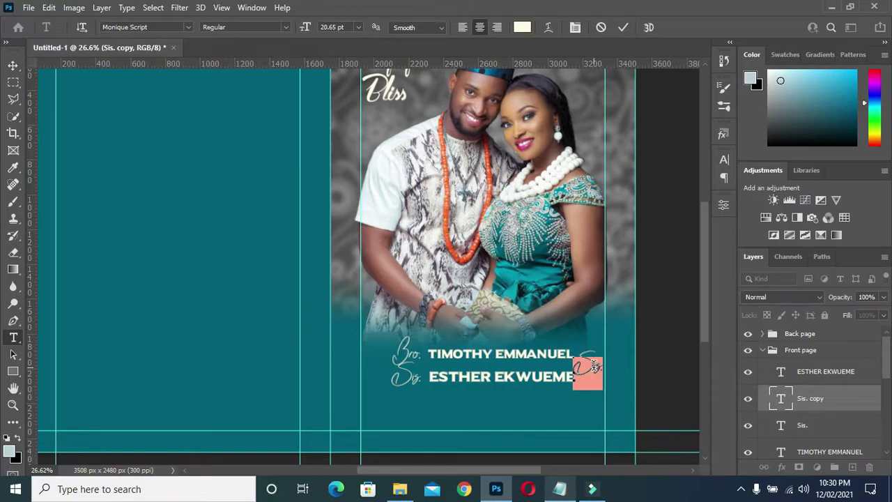
{"action": "key", "text": "BackSpace"}
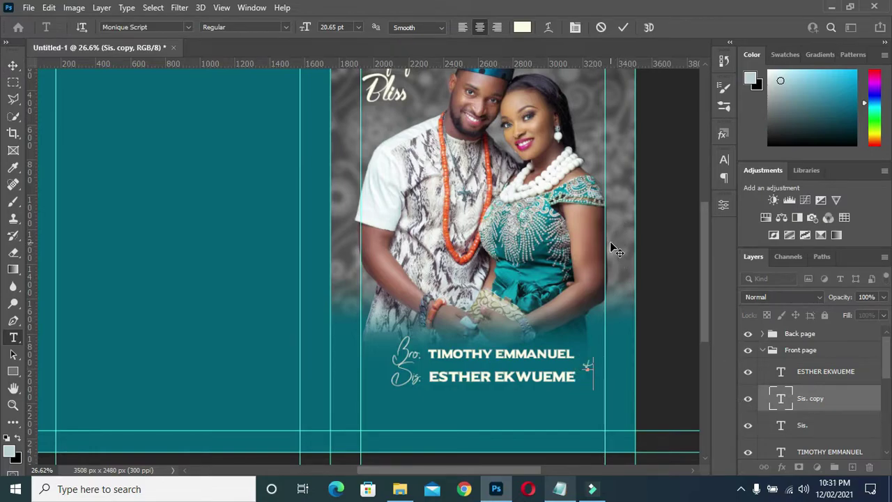
{"action": "type", "text": "&"}
- Set the ampersand's font to Adventure of the old Giant and commit it
{"action": "left_click", "coordinate": [723, 159]}
{"action": "left_click", "coordinate": [642, 181]}
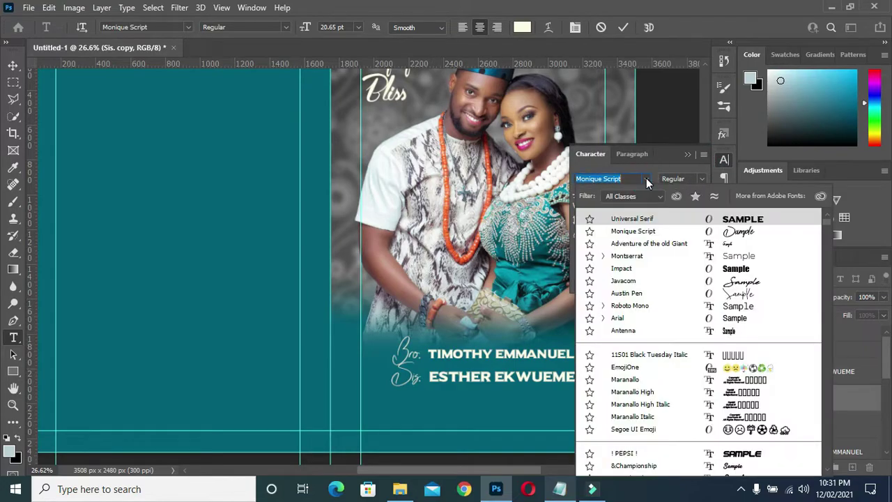
{"action": "left_click", "coordinate": [642, 243]}
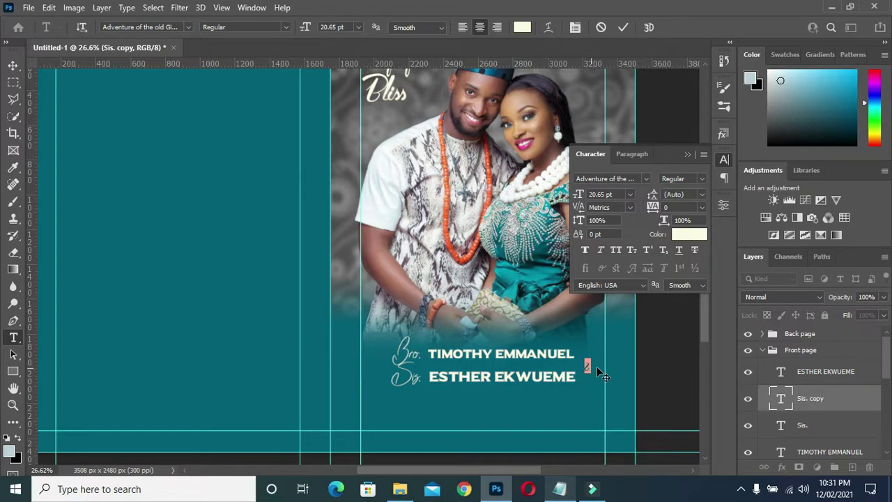
{"action": "left_click", "coordinate": [687, 154]}
{"action": "left_click", "coordinate": [623, 27]}
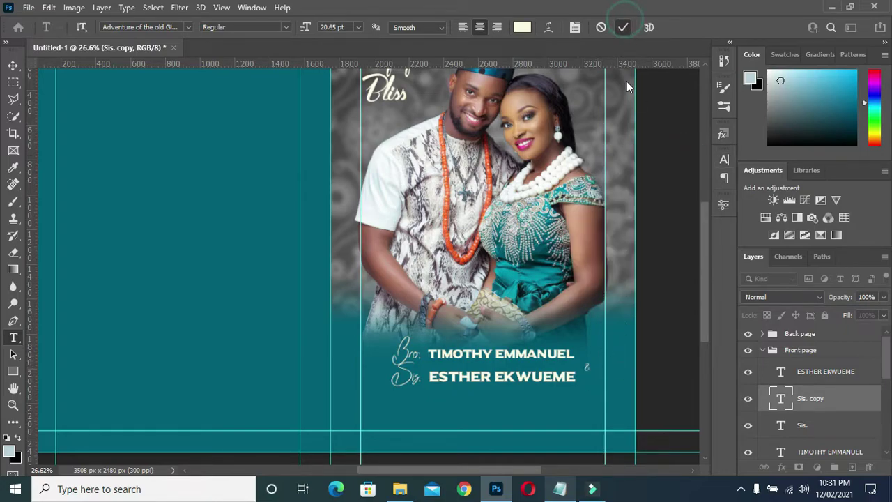
{"action": "left_click", "coordinate": [586, 367]}
{"action": "left_click", "coordinate": [623, 27]}
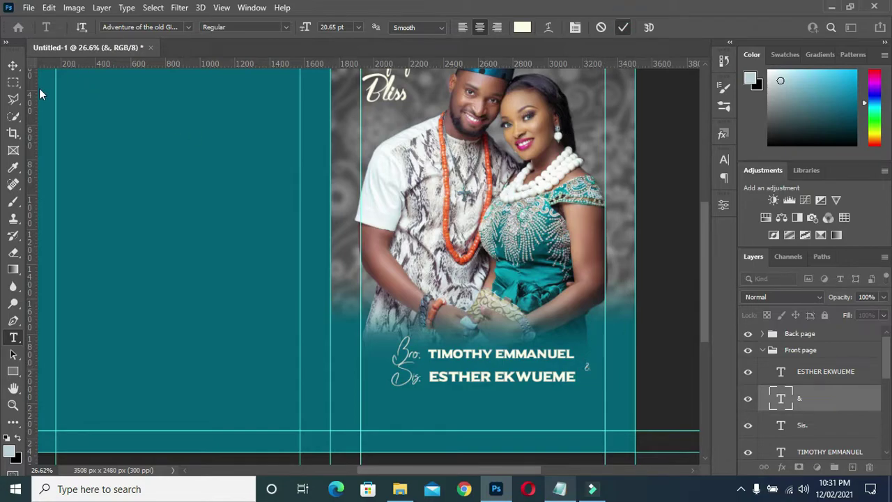
- Scale the ampersand to about 193% and position it between the two name lines
{"action": "key", "text": "v"}
{"action": "scroll", "coordinate": [588, 364], "scroll_direction": "up", "scroll_amount": 2}
{"action": "scroll", "coordinate": [579, 364], "scroll_direction": "up", "scroll_amount": 2}
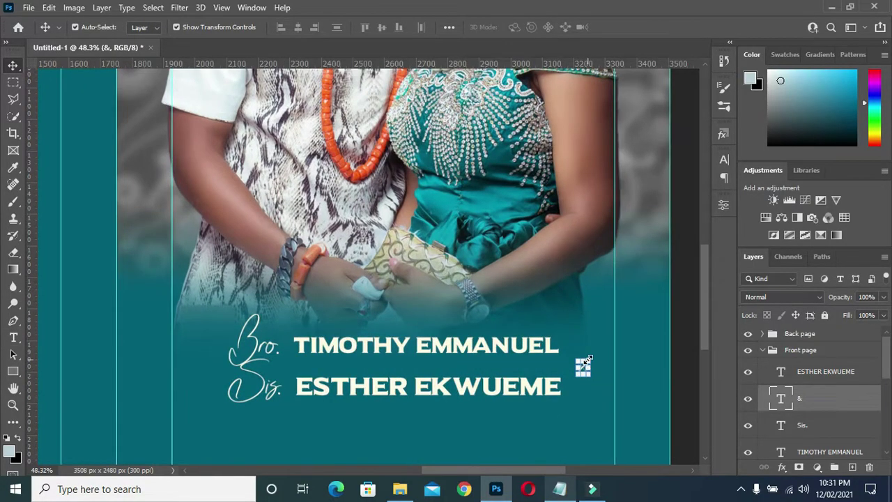
{"action": "key", "text": "ctrl+t"}
{"action": "left_click_drag", "start_coordinate": [595, 342], "coordinate": [597, 325]}
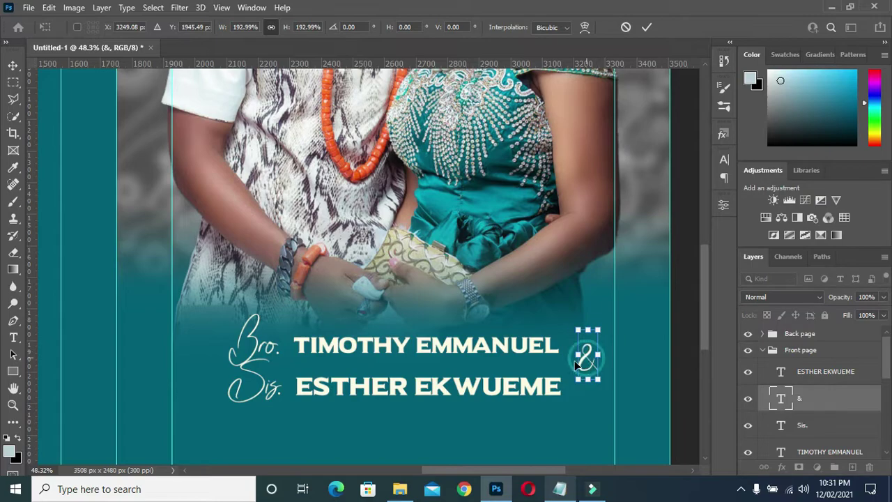
{"action": "left_click_drag", "start_coordinate": [584, 355], "coordinate": [568, 362]}
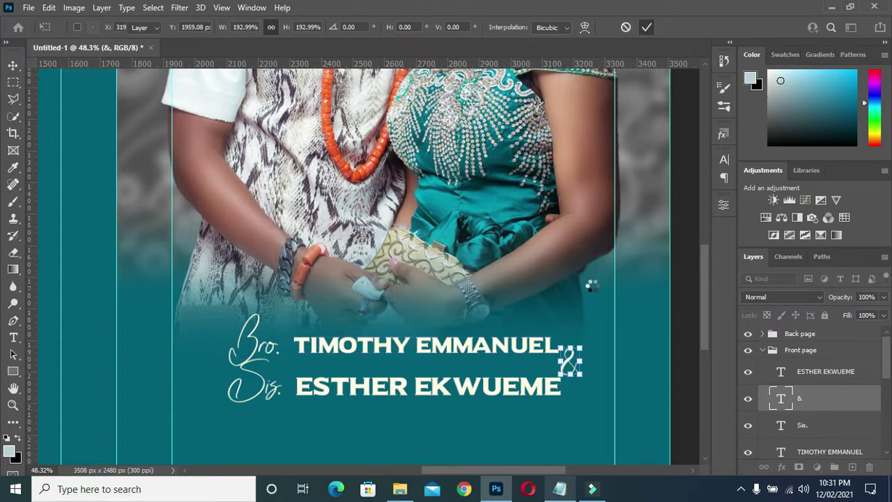
{"action": "scroll", "coordinate": [592, 286], "scroll_direction": "down", "scroll_amount": 2}
{"action": "key", "text": "Return"}
- Shrink the Sis. and Bro. prefixes to about 72% and shift the bride's name slightly
{"action": "left_click", "coordinate": [390, 354]}
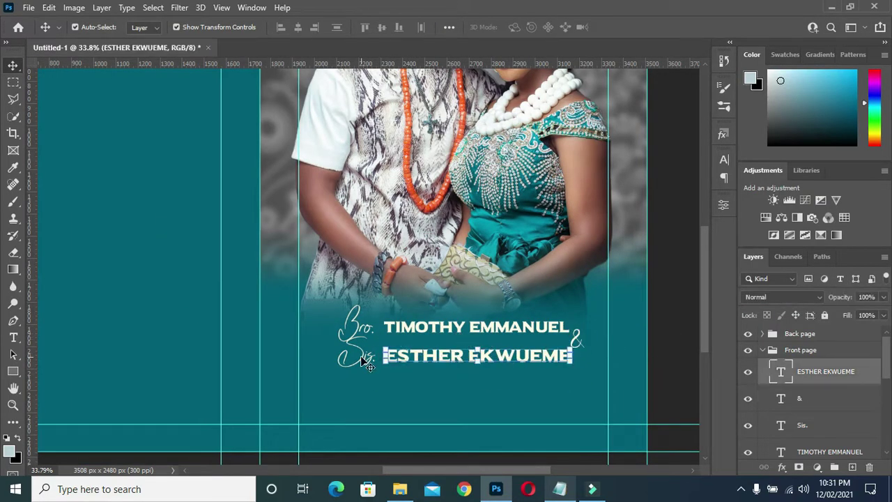
{"action": "left_click", "coordinate": [362, 358]}
{"action": "left_click_drag", "start_coordinate": [338, 334], "coordinate": [376, 348]}
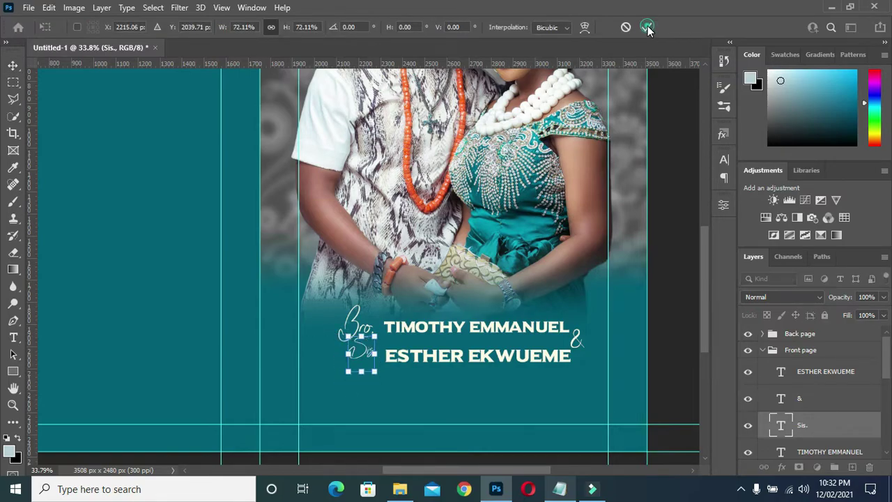
{"action": "key", "text": "Return"}
{"action": "left_click_drag", "start_coordinate": [450, 360], "coordinate": [445, 353]}
{"action": "left_click", "coordinate": [351, 319]}
{"action": "left_click_drag", "start_coordinate": [338, 304], "coordinate": [345, 320]}
{"action": "left_click_drag", "start_coordinate": [438, 318], "coordinate": [443, 313]}
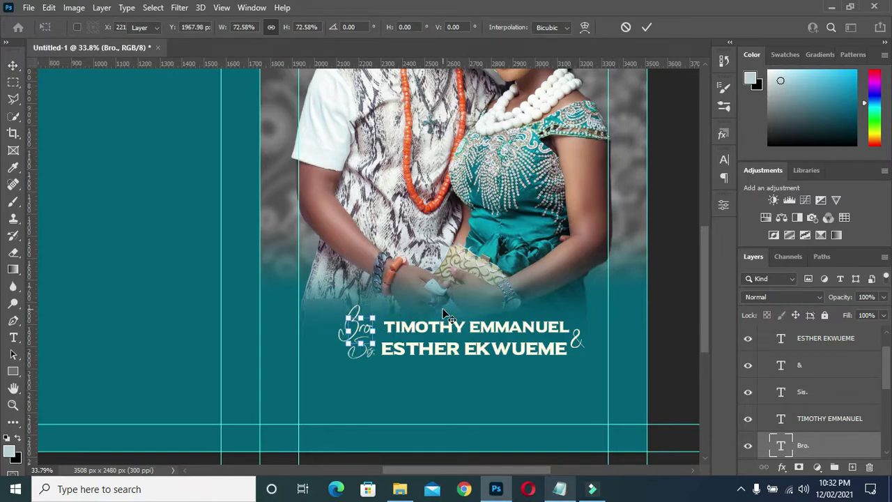
{"action": "left_click_drag", "start_coordinate": [364, 348], "coordinate": [382, 342]}
{"action": "key", "text": "Return"}
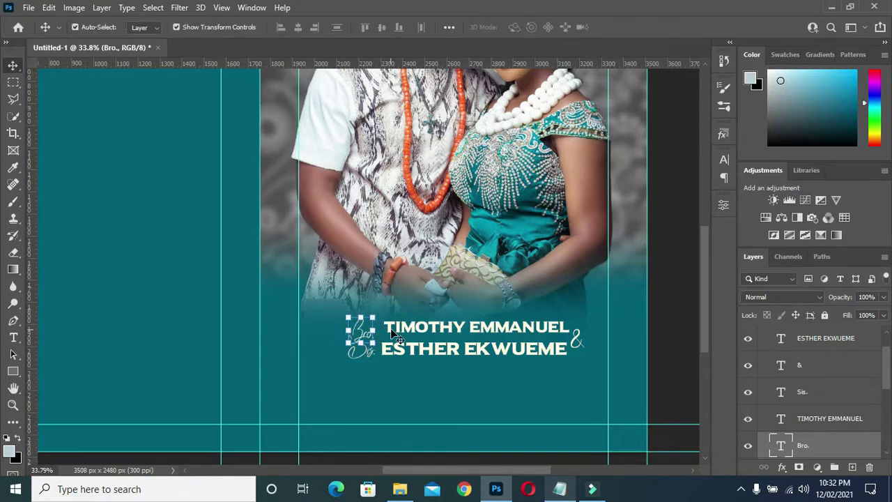
- Nudge the groom's name slightly down and left
{"action": "left_click", "coordinate": [435, 329]}
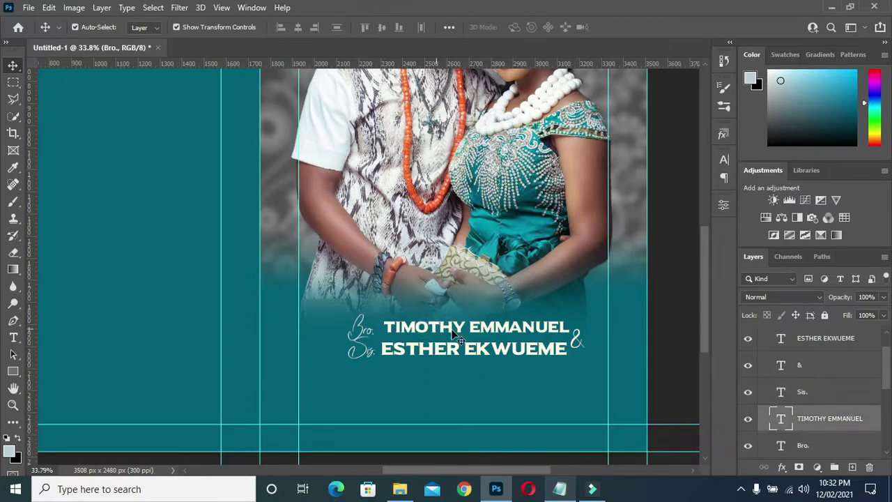
{"action": "left_click_drag", "start_coordinate": [481, 329], "coordinate": [479, 330]}
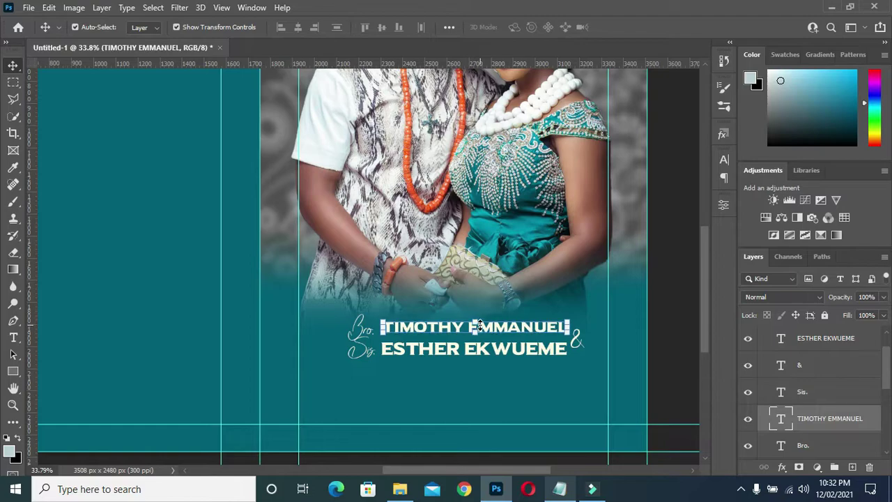
{"action": "key", "text": "Down"}
{"action": "key", "text": "Down"}
{"action": "key", "text": "Down"}
{"action": "key", "text": "Down"}
{"action": "key", "text": "Down"}
{"action": "key", "text": "Down"}
{"action": "key", "text": "Down"}
{"action": "key", "text": "Down"}
{"action": "key", "text": "Down"}
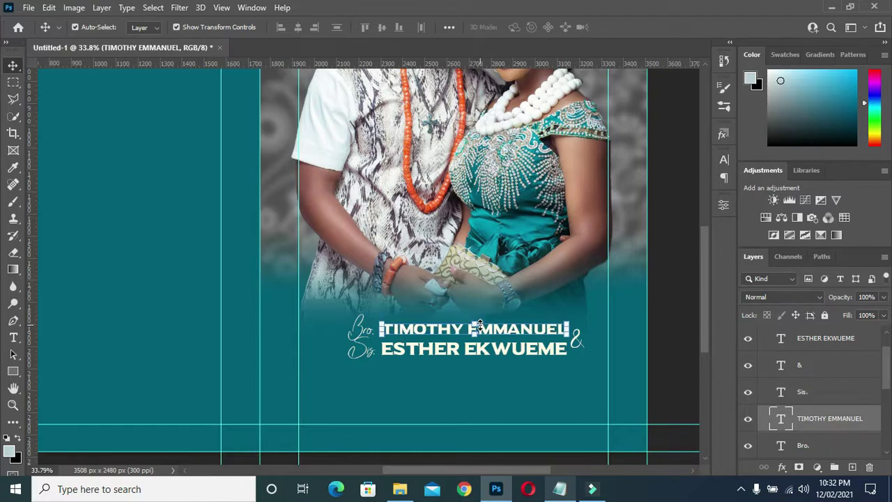
{"action": "key", "text": "Left"}
{"action": "key", "text": "Left"}
{"action": "key", "text": "Left"}
{"action": "key", "text": "Left"}
{"action": "key", "text": "Left"}
{"action": "key", "text": "Left"}
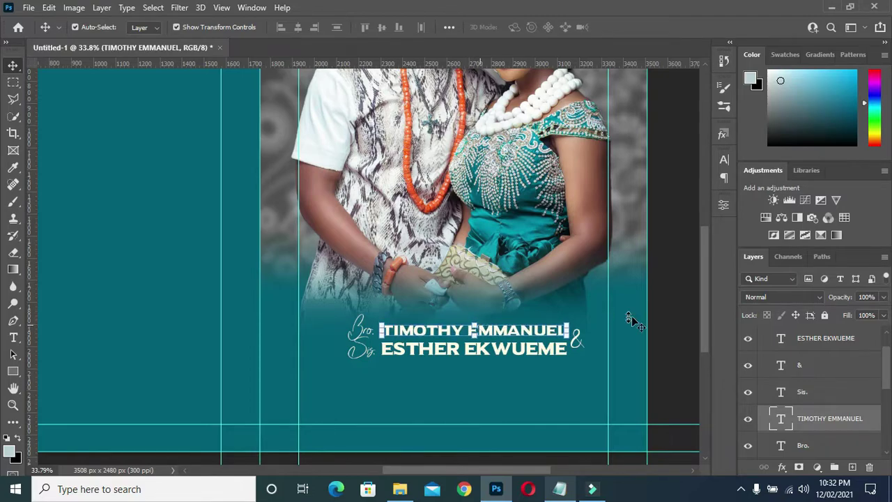
{"action": "left_click", "coordinate": [480, 341]}
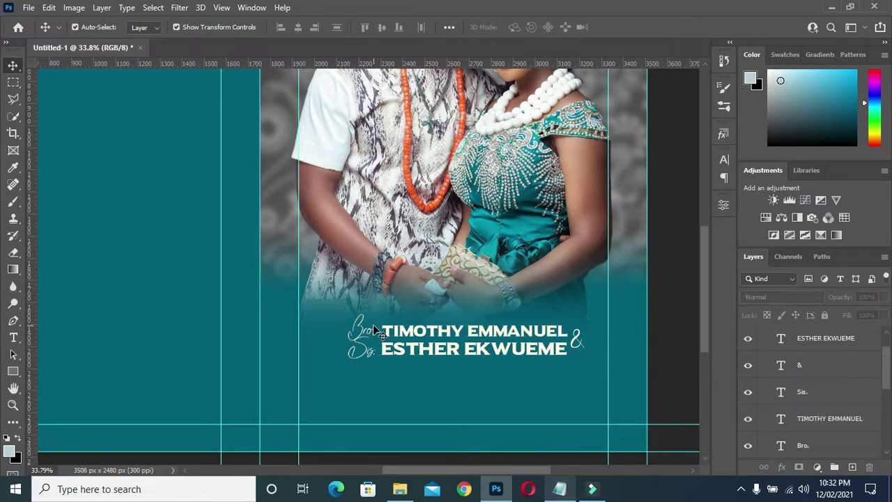
{"action": "scroll", "coordinate": [507, 333], "scroll_direction": "down", "scroll_amount": 1}
{"action": "scroll", "coordinate": [507, 333], "scroll_direction": "down", "scroll_amount": 2}
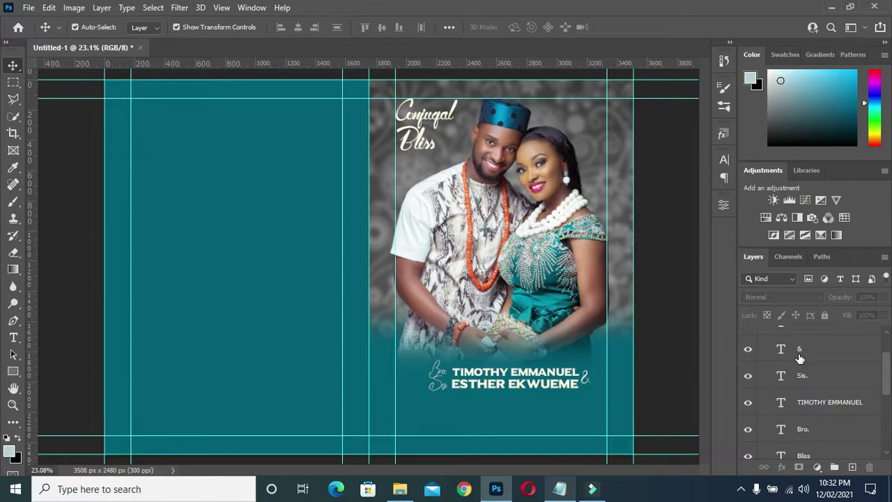
{"action": "scroll", "coordinate": [799, 359], "scroll_direction": "up", "scroll_amount": 2}
- Select all the name text layers and group them with Ctrl+G
{"action": "left_click", "coordinate": [807, 370]}
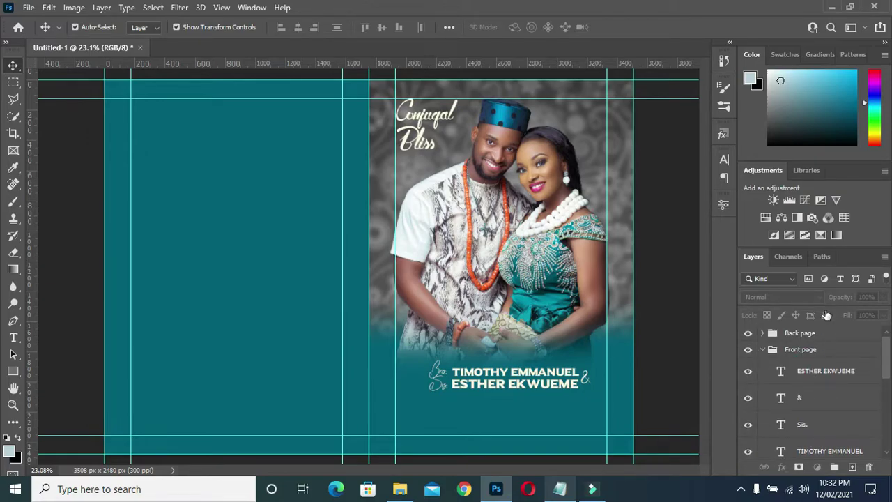
{"action": "left_click", "coordinate": [823, 371]}
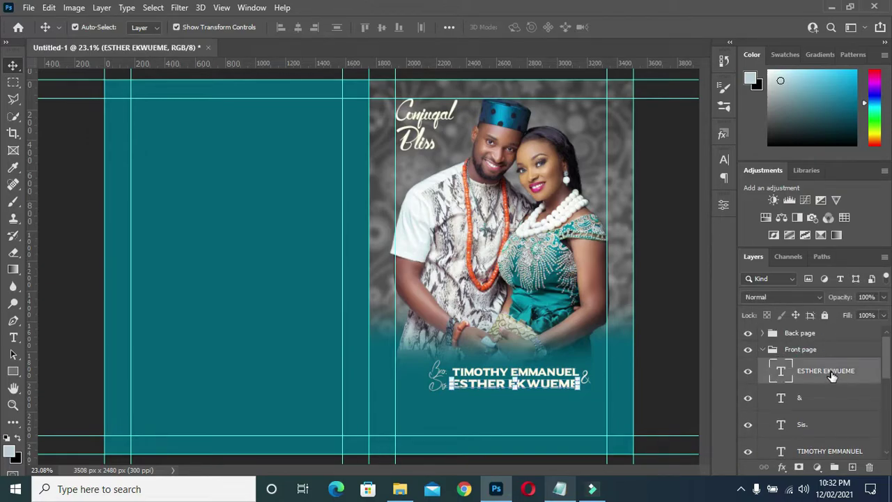
{"action": "scroll", "coordinate": [827, 380], "scroll_direction": "down", "scroll_amount": 3}
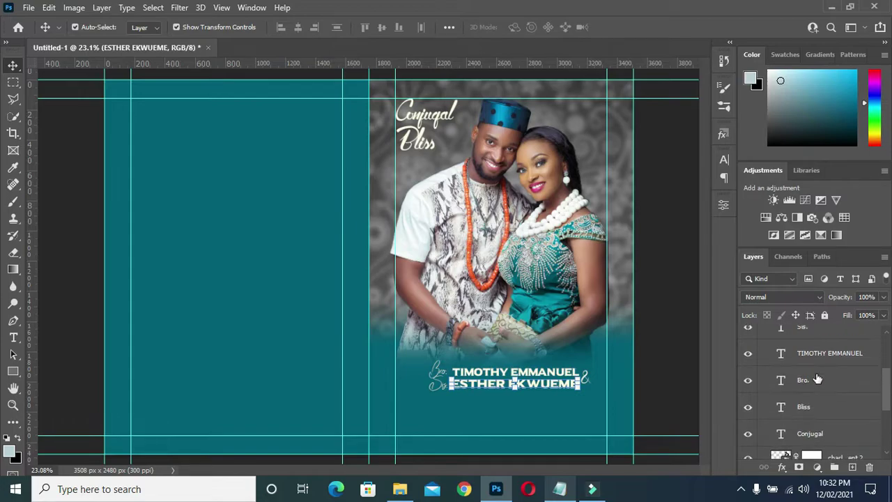
{"action": "scroll", "coordinate": [816, 376], "scroll_direction": "up", "scroll_amount": 1}
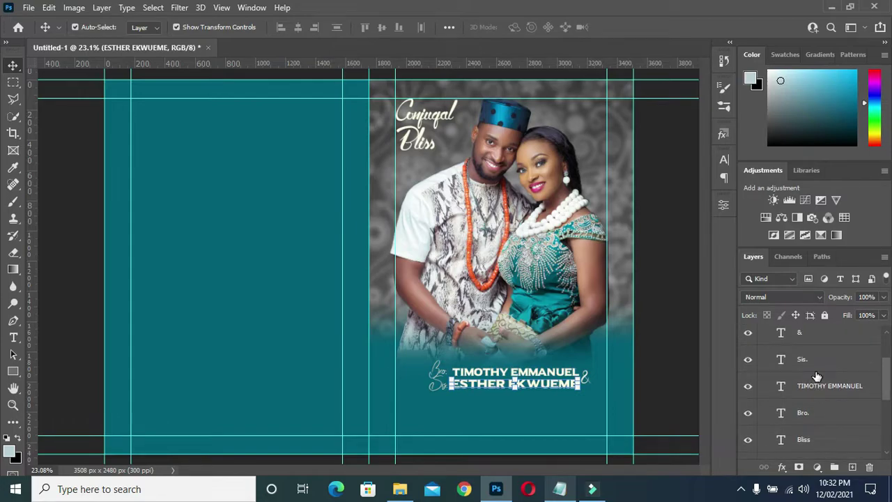
{"action": "left_click", "coordinate": [810, 414]}
{"action": "left_click", "coordinate": [810, 414], "text": "shift"}
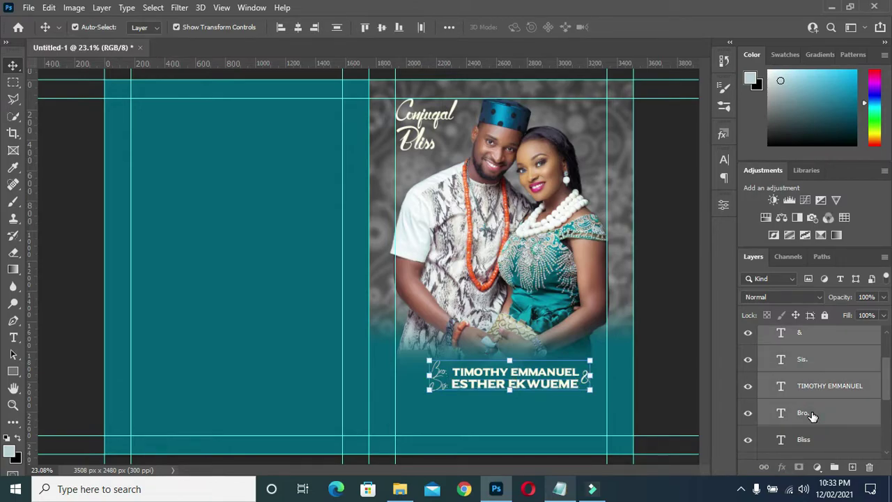
{"action": "key", "text": "ctrl+g"}
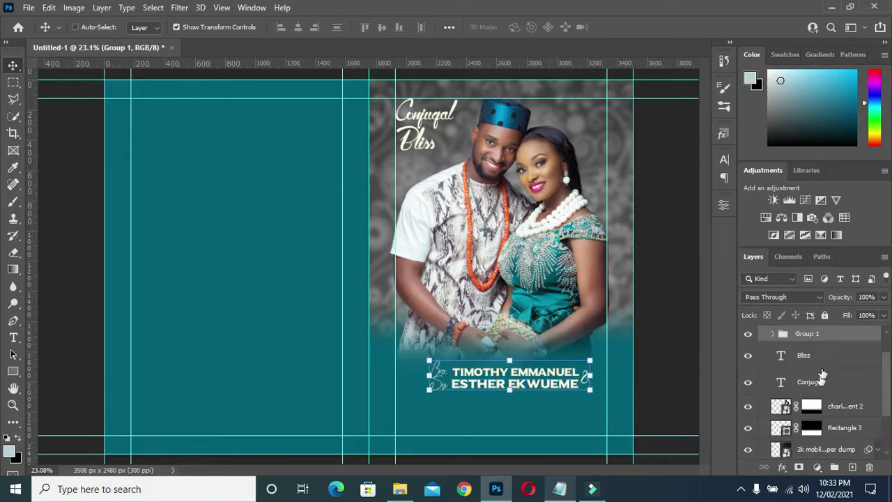
- Nudge the grouped name block up and left with the arrow keys
{"action": "scroll", "coordinate": [800, 348], "scroll_direction": "up", "scroll_amount": 1}
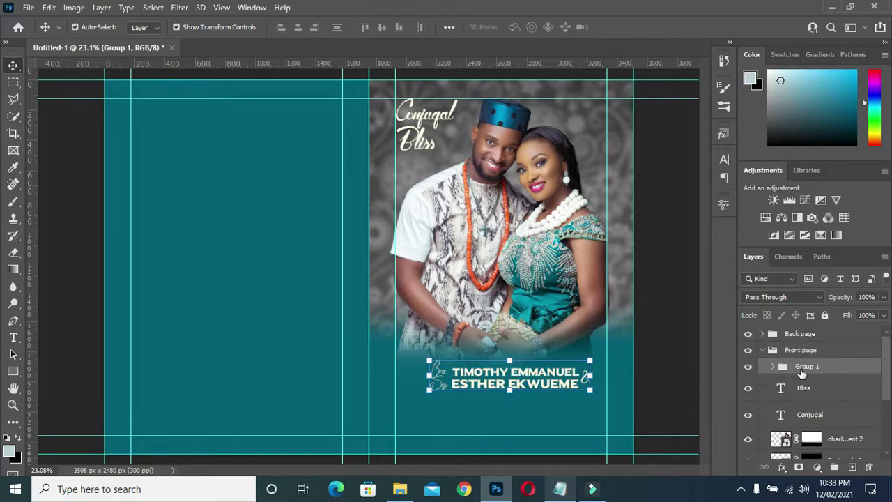
{"action": "key", "text": "Up"}
{"action": "key", "text": "Up"}
{"action": "key", "text": "Up"}
{"action": "key", "text": "Up"}
{"action": "key", "text": "Up"}
{"action": "key", "text": "Up"}
{"action": "key", "text": "Up"}
{"action": "key", "text": "Up"}
{"action": "key", "text": "Up"}
{"action": "key", "text": "Up"}
{"action": "key", "text": "Up"}
{"action": "key", "text": "Up"}
{"action": "key", "text": "Up"}
{"action": "key", "text": "Up"}
{"action": "key", "text": "Up"}
{"action": "key", "text": "Up"}
{"action": "key", "text": "Up"}
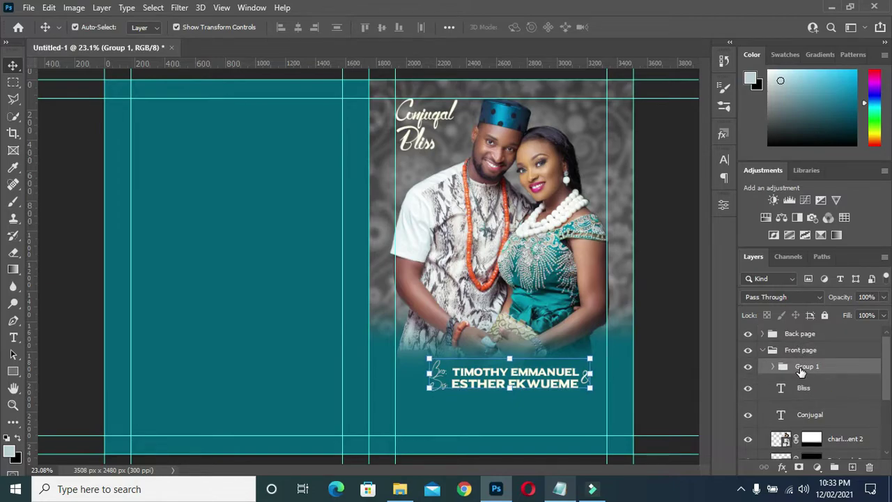
{"action": "key", "text": "Up"}
{"action": "key", "text": "Up"}
{"action": "key", "text": "Up"}
{"action": "key", "text": "Up"}
{"action": "key", "text": "Up"}
{"action": "key", "text": "Up"}
{"action": "key", "text": "Up"}
{"action": "key", "text": "Up"}
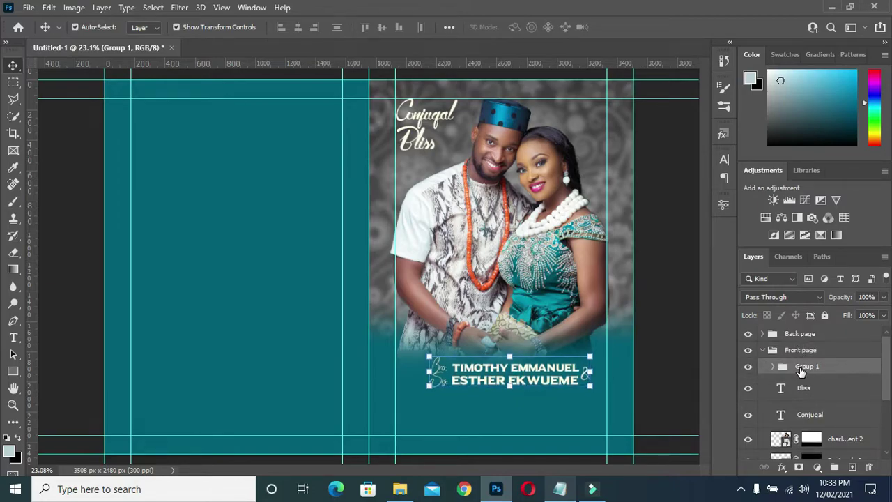
{"action": "key", "text": "Left"}
{"action": "key", "text": "Left"}
{"action": "key", "text": "Left"}
{"action": "key", "text": "Left"}
{"action": "key", "text": "Left"}
{"action": "key", "text": "Left"}
{"action": "key", "text": "Left"}
{"action": "key", "text": "Left"}
{"action": "key", "text": "Up"}
{"action": "key", "text": "Up"}
{"action": "key", "text": "Up"}
{"action": "key", "text": "Up"}
{"action": "key", "text": "Up"}
{"action": "key", "text": "Up"}
{"action": "key", "text": "Up"}
{"action": "key", "text": "Up"}
{"action": "key", "text": "Up"}
{"action": "key", "text": "Up"}
{"action": "key", "text": "Up"}
{"action": "key", "text": "Up"}
{"action": "key", "text": "Left"}
{"action": "key", "text": "Left"}
{"action": "key", "text": "Left"}
{"action": "key", "text": "Left"}
{"action": "key", "text": "Left"}
{"action": "key", "text": "Left"}
{"action": "key", "text": "Left"}
{"action": "key", "text": "Left"}
{"action": "key", "text": "Left"}
{"action": "key", "text": "Left"}
{"action": "key", "text": "Left"}
{"action": "key", "text": "Left"}
{"action": "key", "text": "Left"}
{"action": "key", "text": "Left"}
{"action": "key", "text": "Left"}
{"action": "key", "text": "Left"}
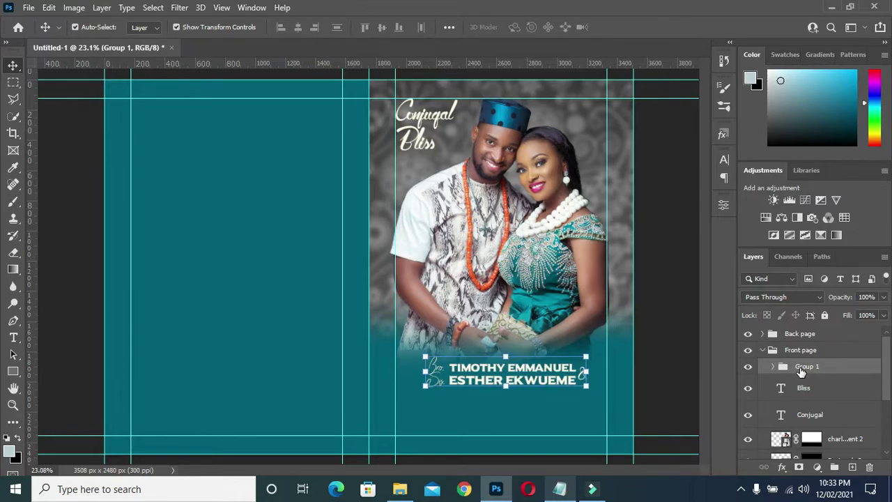
{"action": "key", "text": "Up"}
{"action": "key", "text": "Up"}
{"action": "key", "text": "Up"}
{"action": "key", "text": "Up"}
{"action": "key", "text": "Up"}
{"action": "key", "text": "Up"}
{"action": "key", "text": "Up"}
{"action": "key", "text": "Up"}
{"action": "key", "text": "Up"}
{"action": "key", "text": "Up"}
{"action": "key", "text": "Up"}
{"action": "key", "text": "Up"}
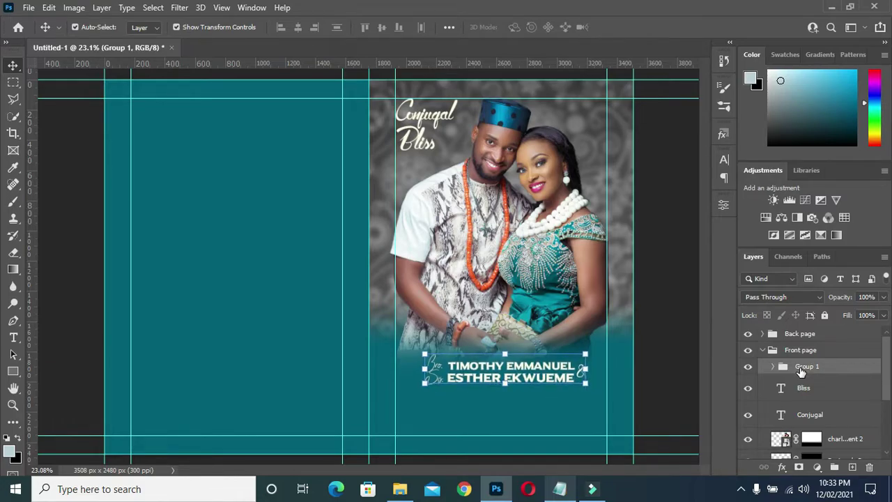
{"action": "key", "text": "Left"}
{"action": "key", "text": "Left"}
{"action": "key", "text": "Left"}
{"action": "key", "text": "Left"}
{"action": "key", "text": "Left"}
{"action": "key", "text": "Left"}
{"action": "key", "text": "Left"}
{"action": "key", "text": "Left"}
{"action": "key", "text": "Up"}
{"action": "key", "text": "Up"}
{"action": "key", "text": "Up"}
{"action": "key", "text": "Up"}
{"action": "key", "text": "Up"}
{"action": "key", "text": "Up"}
{"action": "key", "text": "Up"}
{"action": "key", "text": "Up"}
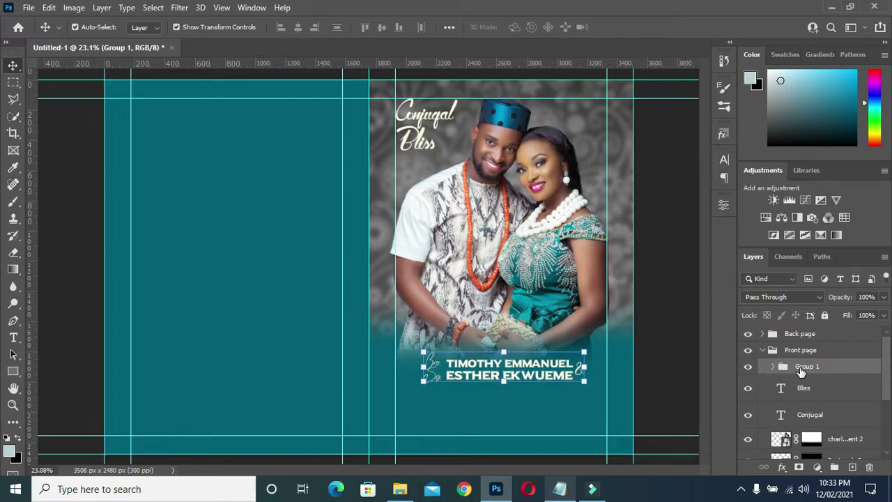
{"action": "key", "text": "Left"}
{"action": "key", "text": "Left"}
{"action": "key", "text": "Left"}
{"action": "key", "text": "Left"}
{"action": "key", "text": "Left"}
{"action": "key", "text": "Left"}
{"action": "key", "text": "Left"}
{"action": "key", "text": "Left"}
{"action": "key", "text": "Up"}
{"action": "key", "text": "Up"}
{"action": "key", "text": "Up"}
{"action": "key", "text": "Up"}
{"action": "key", "text": "Up"}
{"action": "key", "text": "Up"}
{"action": "key", "text": "Up"}
{"action": "key", "text": "Up"}
{"action": "key", "text": "Up"}
{"action": "key", "text": "Up"}
{"action": "key", "text": "Up"}
{"action": "key", "text": "Up"}
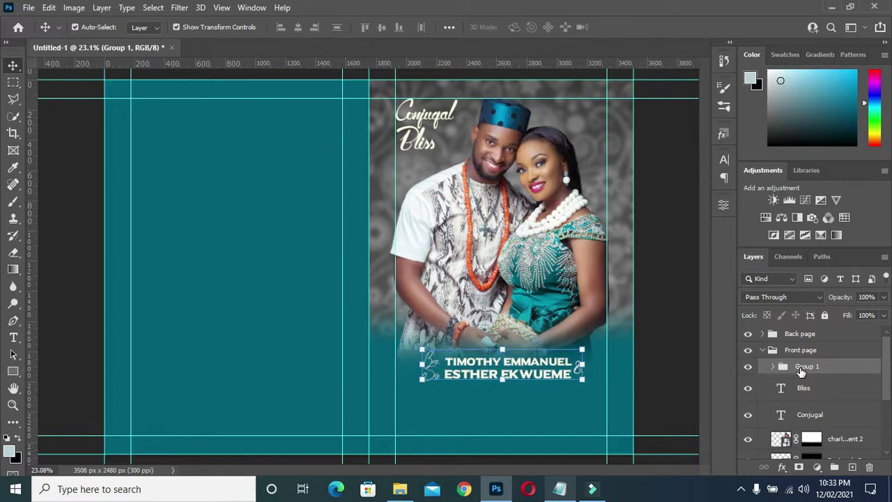
{"action": "key", "text": "Up"}
{"action": "key", "text": "Up"}
{"action": "key", "text": "Up"}
{"action": "key", "text": "Up"}
{"action": "key", "text": "Up"}
{"action": "key", "text": "Up"}
{"action": "key", "text": "Up"}
{"action": "key", "text": "Up"}
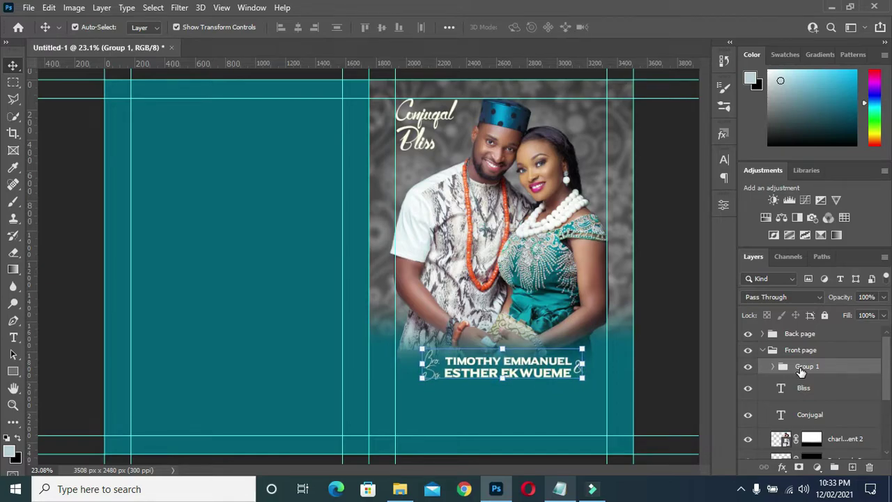
{"action": "key", "text": "Left"}
{"action": "key", "text": "Left"}
{"action": "key", "text": "Left"}
{"action": "key", "text": "Left"}
{"action": "key", "text": "Left"}
{"action": "key", "text": "Left"}
{"action": "key", "text": "Left"}
{"action": "key", "text": "Left"}
{"action": "key", "text": "Down"}
{"action": "key", "text": "Down"}
{"action": "key", "text": "Down"}
{"action": "key", "text": "Down"}
{"action": "key", "text": "Down"}
{"action": "key", "text": "Down"}
{"action": "key", "text": "Down"}
{"action": "key", "text": "Down"}
{"action": "key", "text": "Down"}
{"action": "key", "text": "Down"}
{"action": "key", "text": "Down"}
{"action": "key", "text": "Down"}
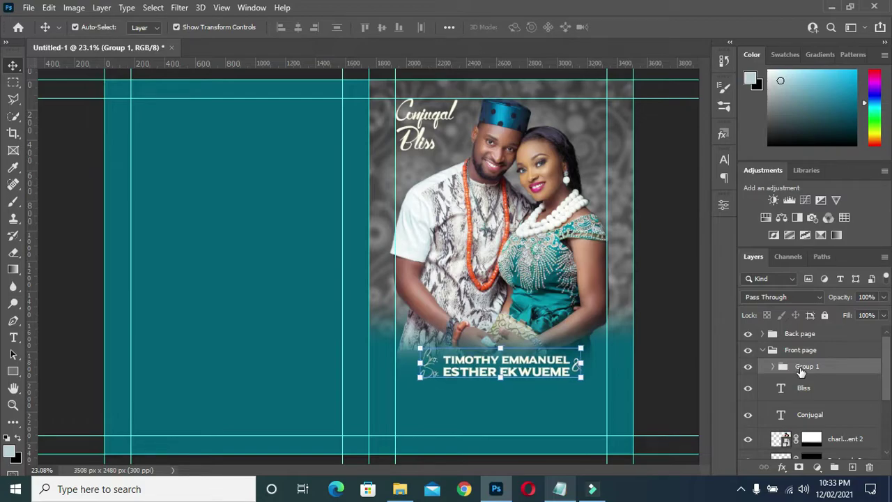
{"action": "key", "text": "Down"}
{"action": "key", "text": "Down"}
{"action": "key", "text": "Down"}
{"action": "key", "text": "Down"}
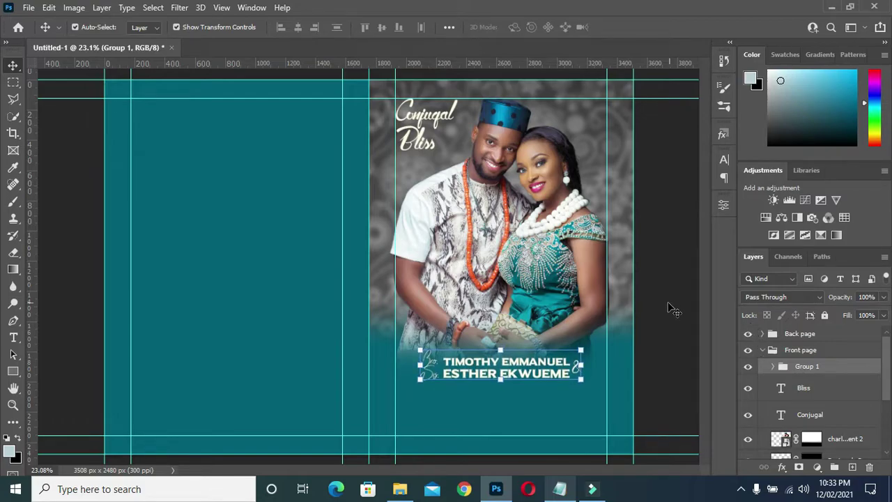
- Rename the group to Couple's name
{"action": "double_click", "coordinate": [804, 367]}
{"action": "key", "text": "Return"}
{"action": "left_click", "coordinate": [653, 333]}
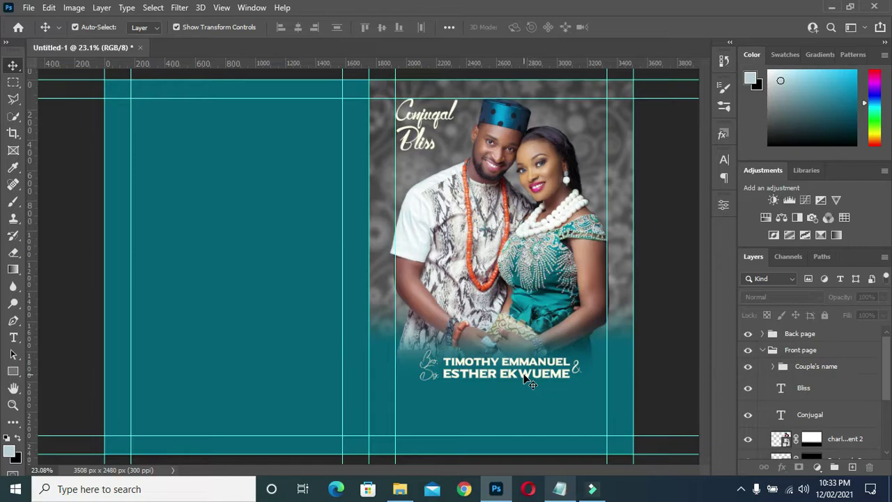
{"action": "left_click", "coordinate": [559, 489]}
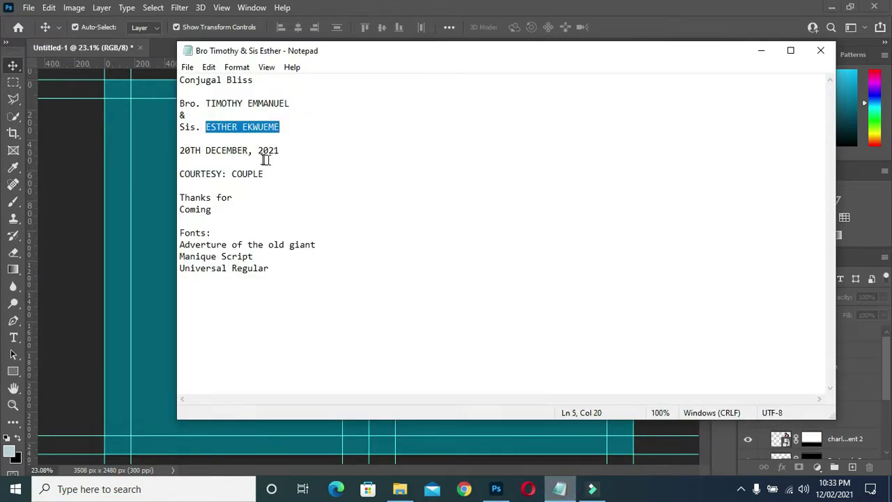
{"action": "left_click_drag", "start_coordinate": [282, 151], "coordinate": [180, 150]}
{"action": "key", "text": "ctrl+c"}
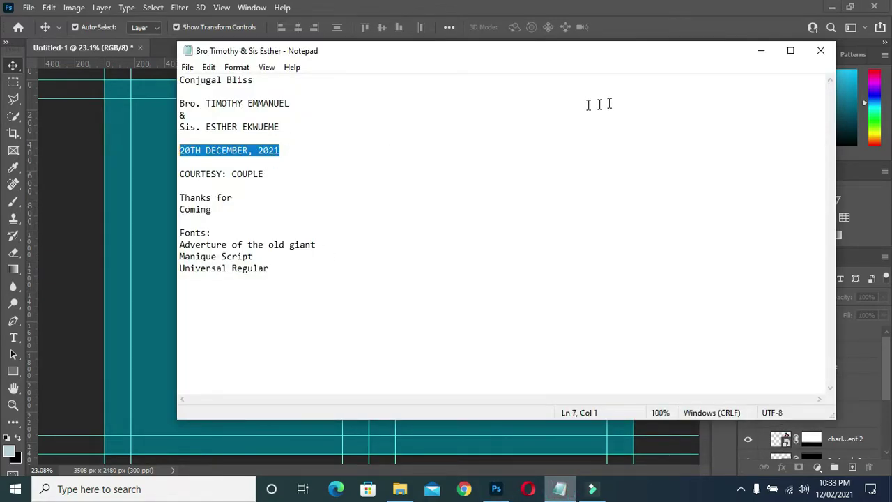
{"action": "left_click", "coordinate": [763, 50]}
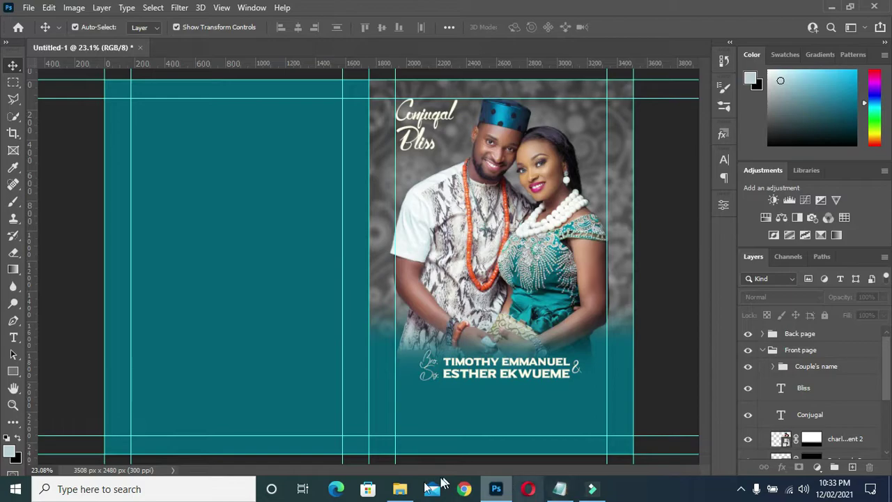
- Drag Deco_Ornaments_PNG_Clipart from the brochure's project folder onto the Photoshop canvas
{"action": "left_click", "coordinate": [399, 488]}
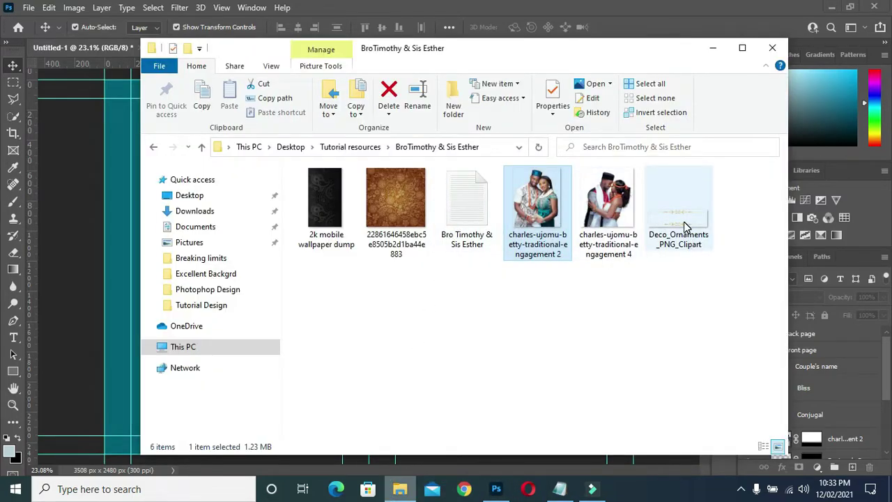
{"action": "left_click", "coordinate": [684, 223]}
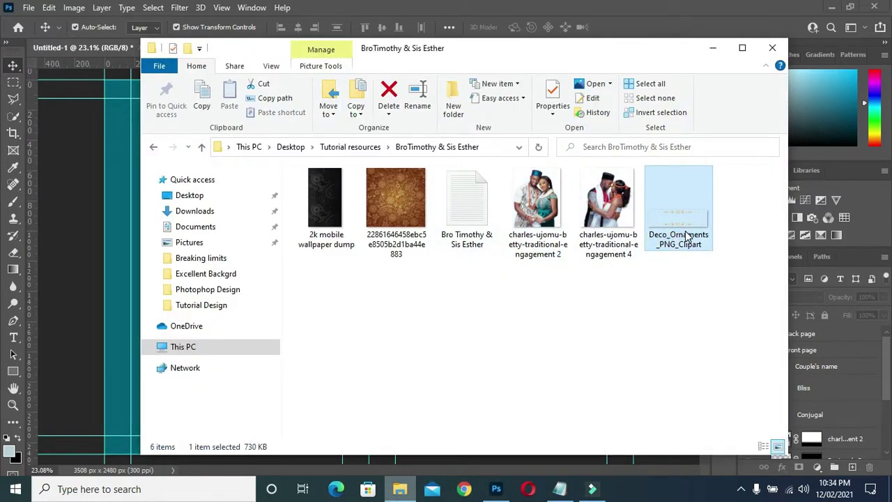
{"action": "left_click_drag", "start_coordinate": [683, 219], "coordinate": [108, 334]}
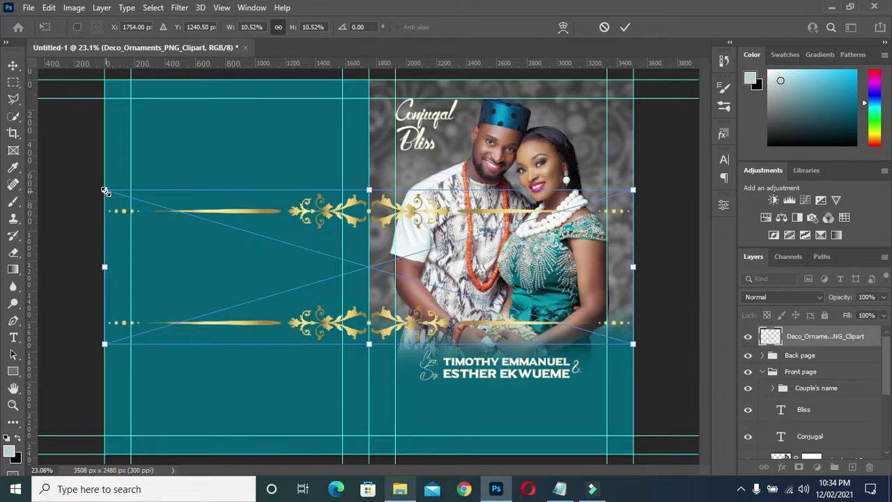
- Scale the ornament down, move it below the names, and confirm the placement
{"action": "left_click_drag", "start_coordinate": [104, 190], "coordinate": [523, 361]}
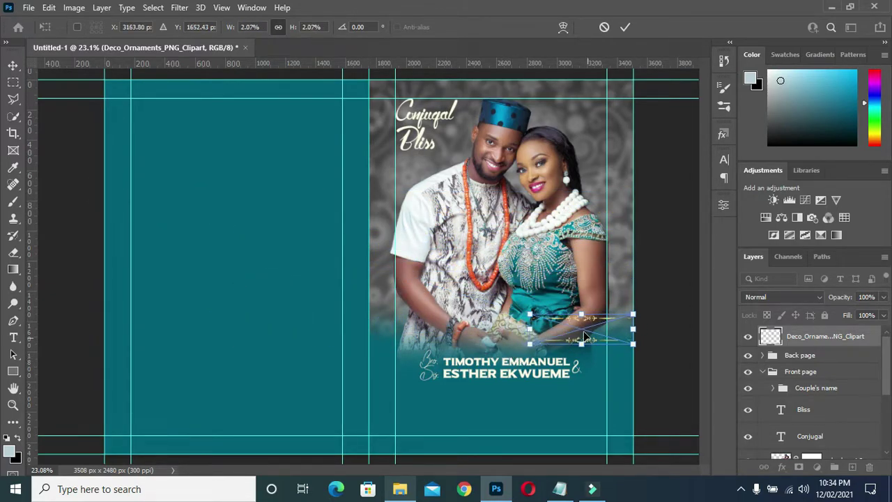
{"action": "left_click_drag", "start_coordinate": [585, 337], "coordinate": [503, 402]}
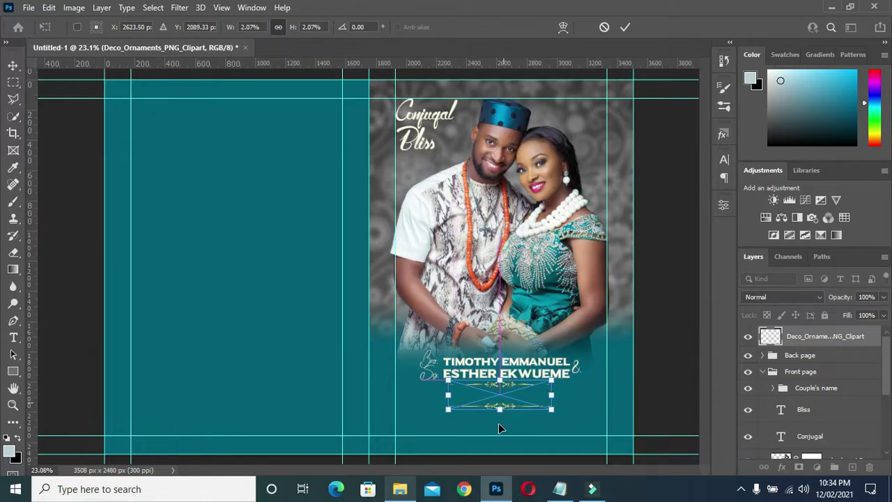
{"action": "scroll", "coordinate": [500, 418], "scroll_direction": "up", "scroll_amount": 5}
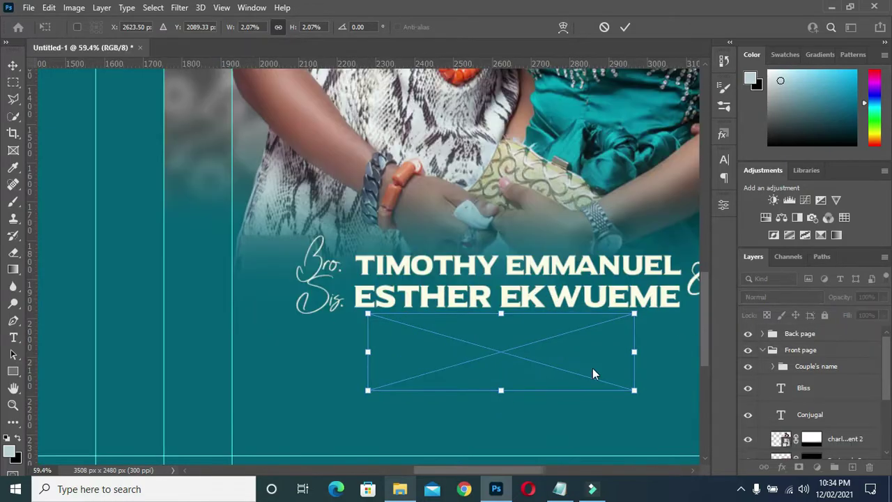
{"action": "scroll", "coordinate": [514, 341], "scroll_direction": "down", "scroll_amount": 2}
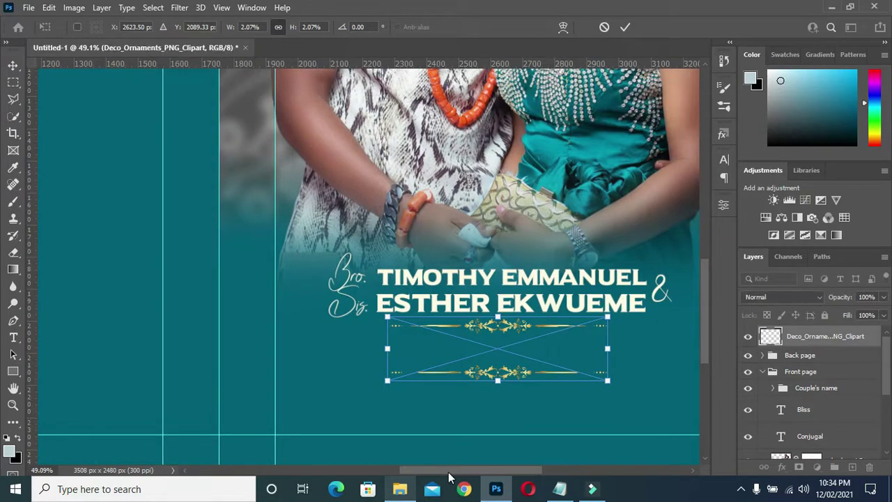
{"action": "left_click_drag", "start_coordinate": [450, 470], "coordinate": [484, 474]}
{"action": "left_click", "coordinate": [624, 26]}
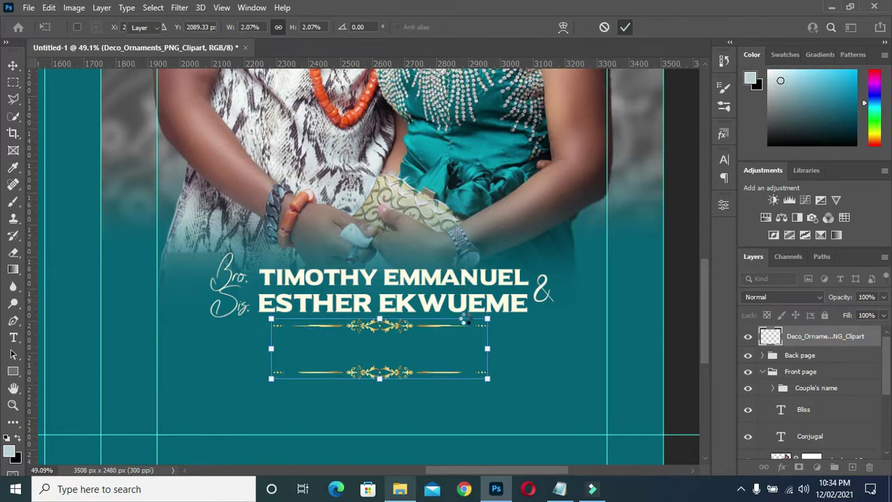
- Fine-tune the ornament pair's position so it sits centred just under the names
{"action": "left_click_drag", "start_coordinate": [419, 337], "coordinate": [412, 342]}
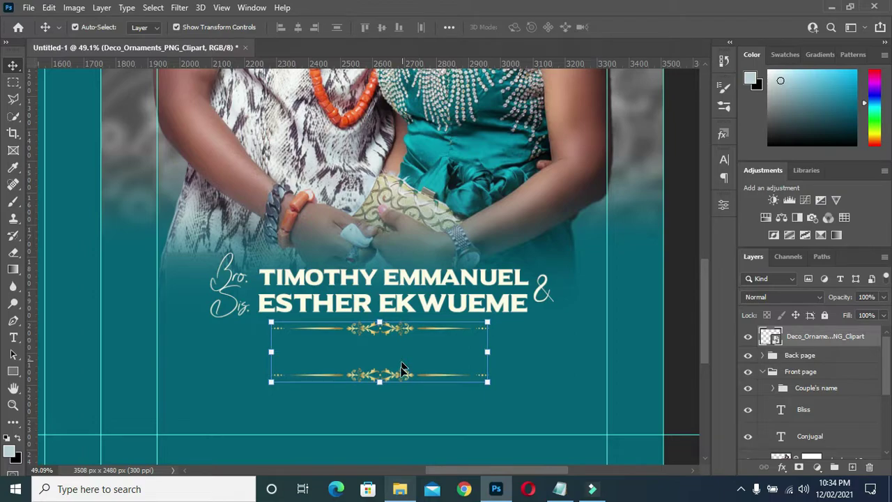
{"action": "mouse_move", "coordinate": [401, 361]}
{"action": "left_mouse_down"}
{"action": "mouse_move", "coordinate": [402, 376]}
{"action": "mouse_move", "coordinate": [409, 366]}
{"action": "left_mouse_up"}
{"action": "left_click_drag", "start_coordinate": [393, 331], "coordinate": [388, 315]}
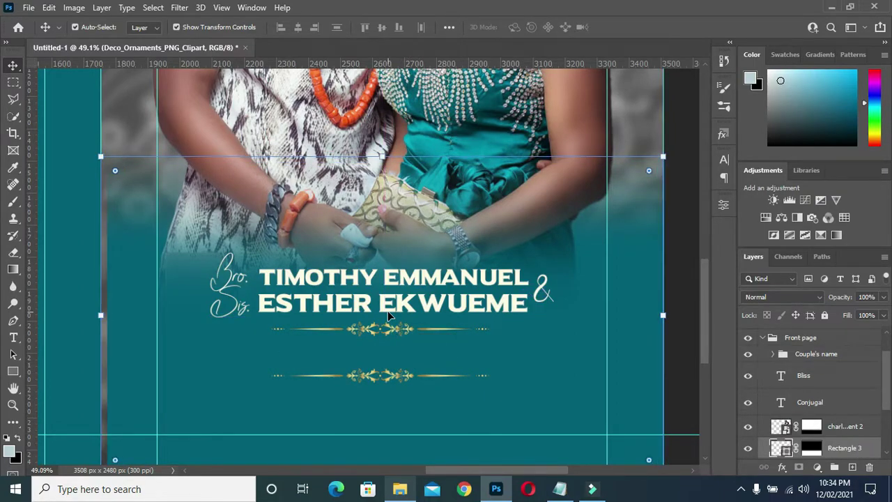
{"action": "left_click", "coordinate": [390, 309]}
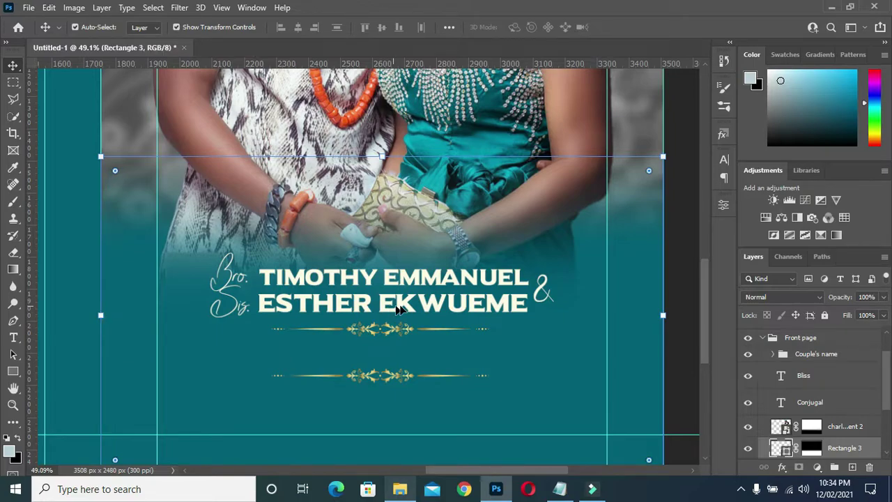
{"action": "left_click", "coordinate": [683, 300]}
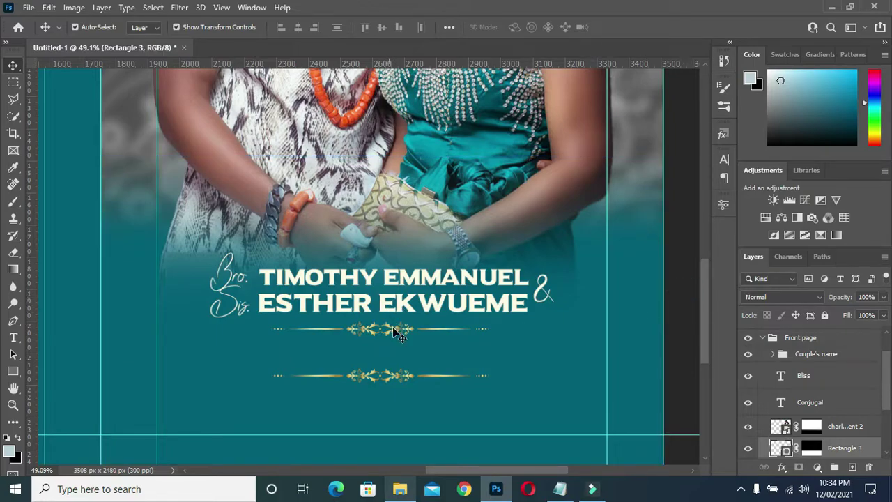
{"action": "left_click_drag", "start_coordinate": [394, 331], "coordinate": [393, 341]}
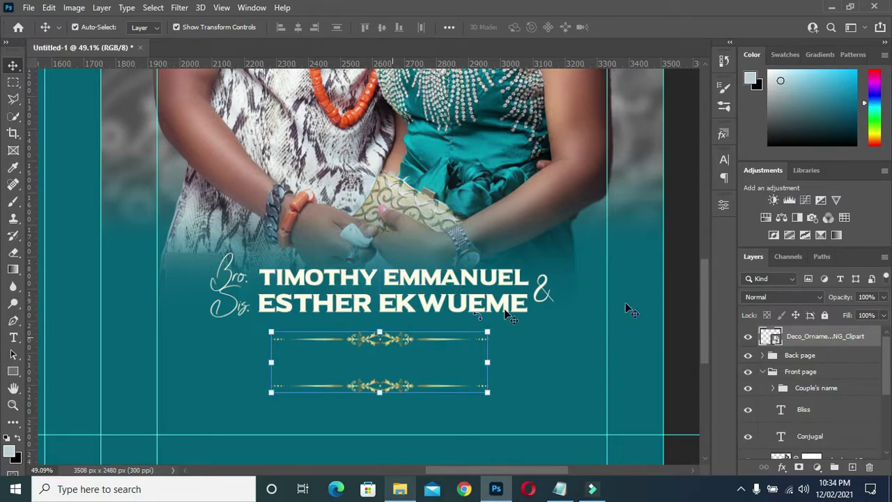
- Duplicate the top name line, move it above the Couple's name group, and place it between the ornaments
{"action": "left_click", "coordinate": [673, 309]}
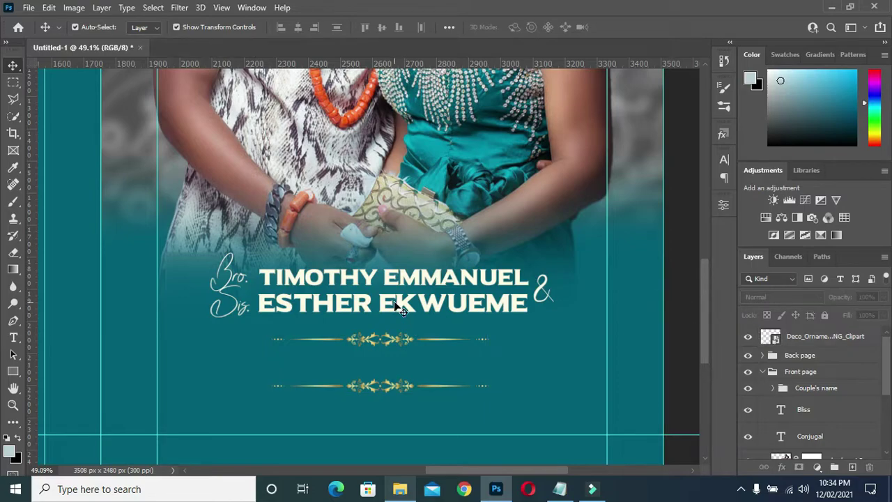
{"action": "left_click", "coordinate": [393, 279]}
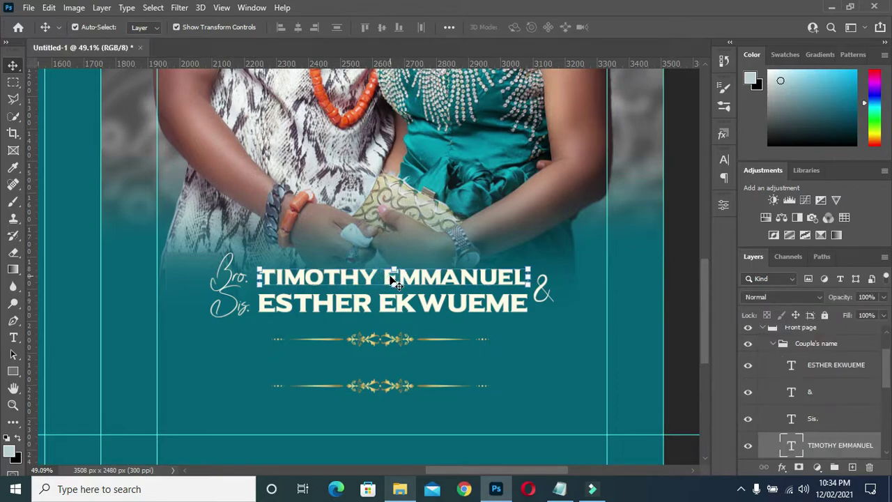
{"action": "left_click_drag", "start_coordinate": [392, 280], "coordinate": [392, 281]}
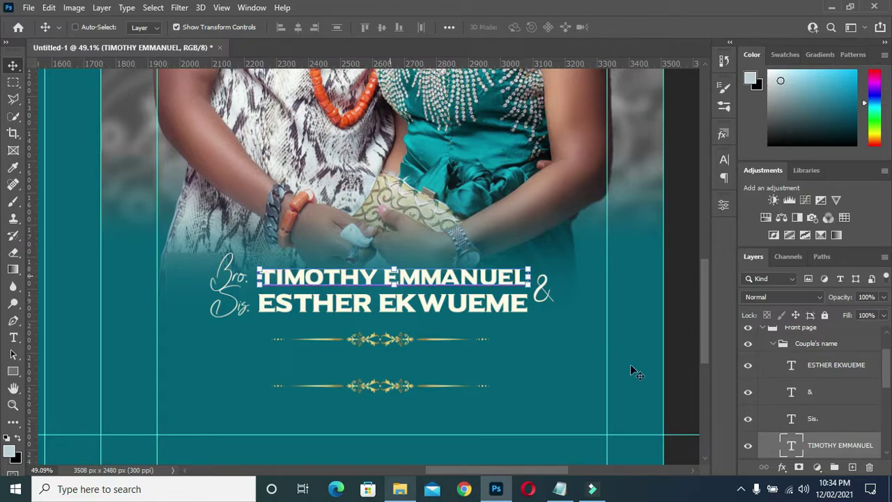
{"action": "left_click_drag", "start_coordinate": [832, 452], "coordinate": [774, 345]}
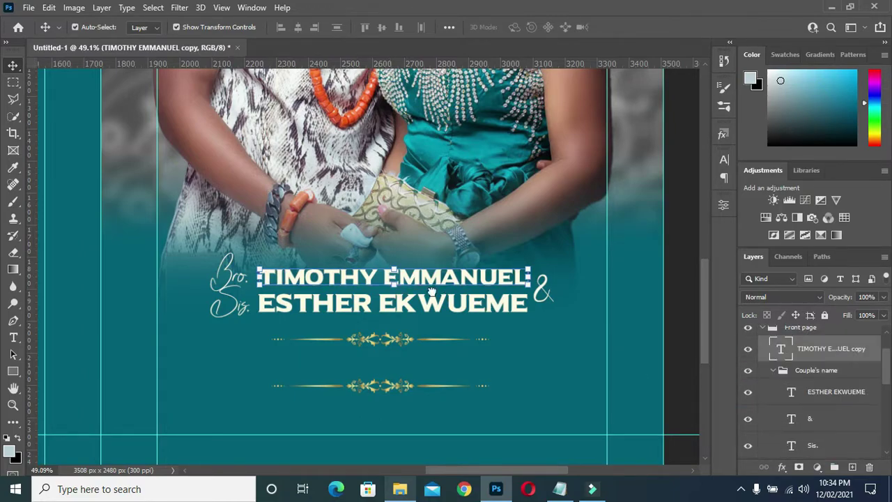
{"action": "left_click", "coordinate": [426, 277]}
{"action": "left_click_drag", "start_coordinate": [431, 340], "coordinate": [430, 365]}
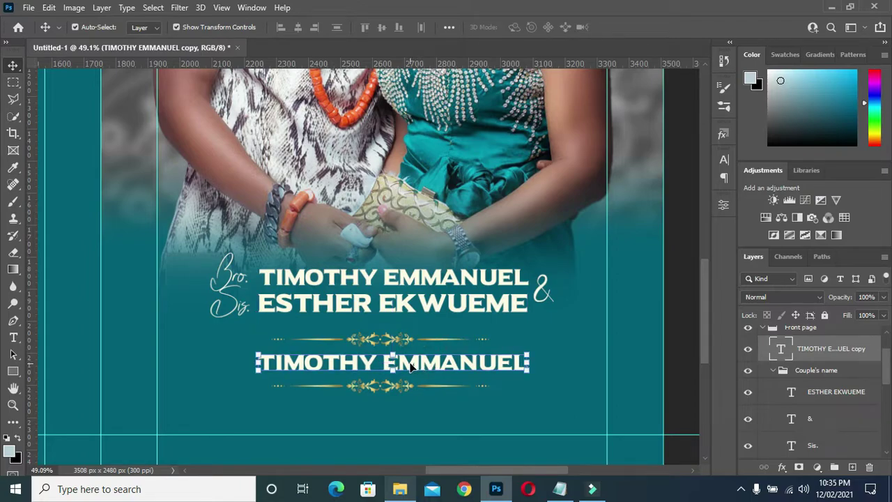
- Replace the copied text with 20TH DECEMBER, 2021 and commit it
{"action": "double_click", "coordinate": [411, 367]}
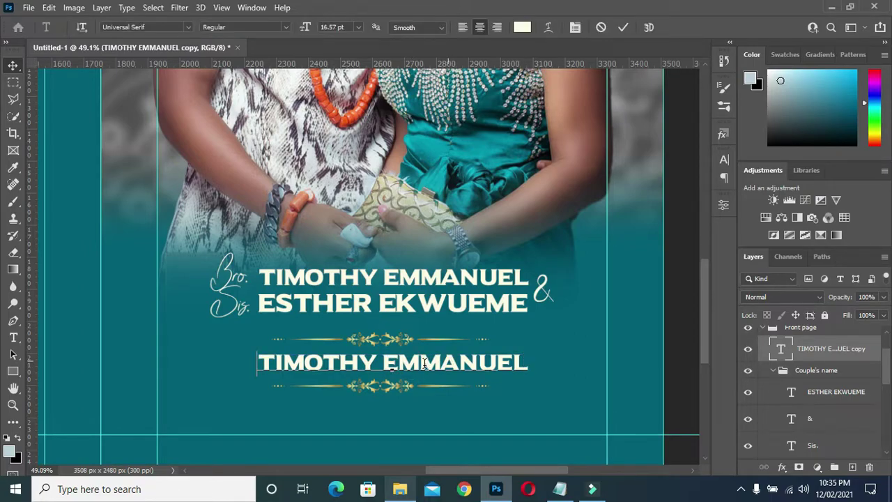
{"action": "key", "text": "ctrl+a"}
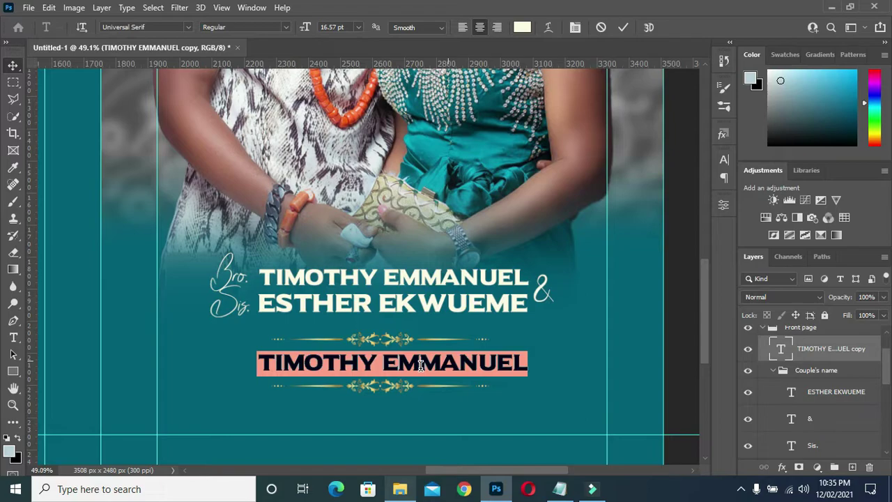
{"action": "key", "text": "Right"}
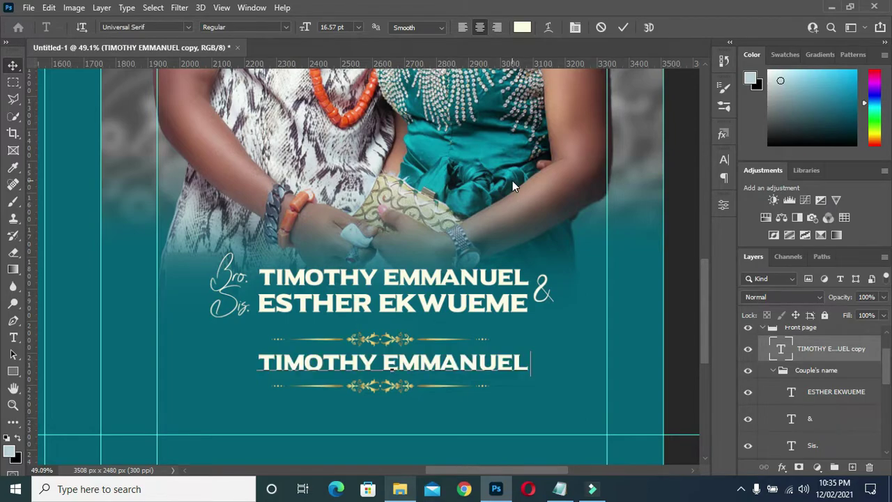
{"action": "key", "text": "ctrl+a"}
{"action": "key", "text": "ctrl+v"}
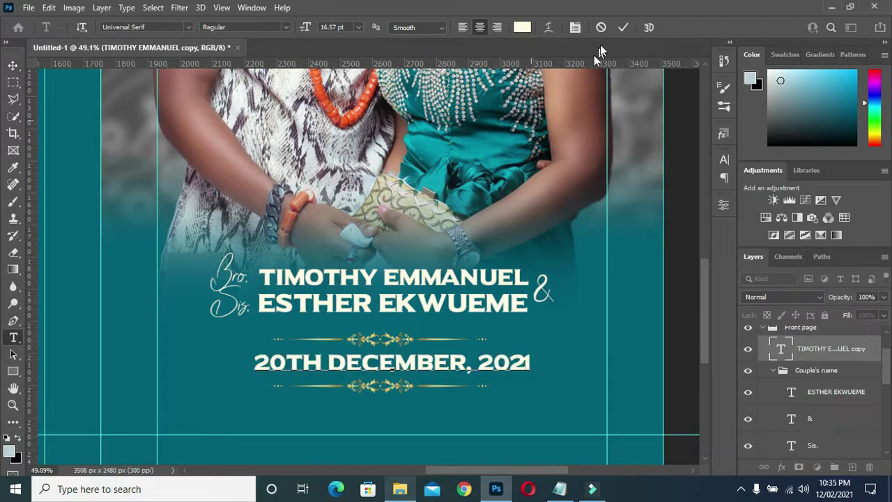
{"action": "left_click", "coordinate": [623, 27]}
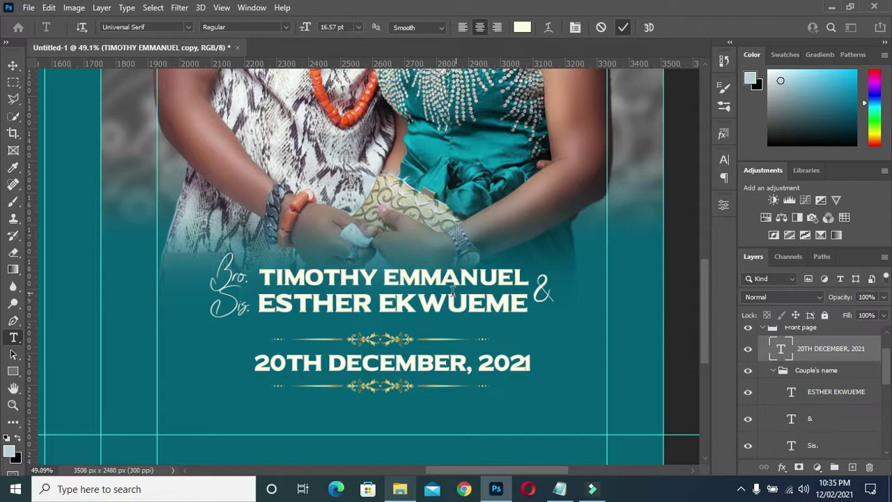
{"action": "left_click", "coordinate": [12, 65]}
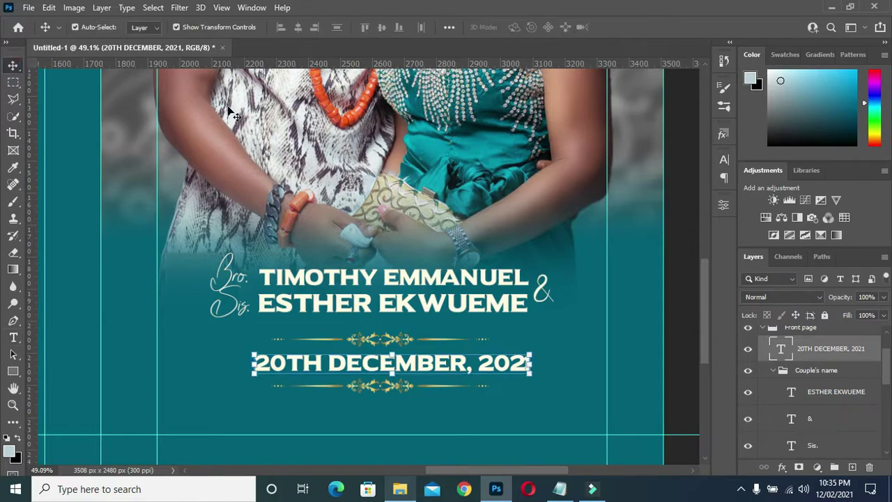
- Collapse the Couple's name group and horizontally centre the date together with Rectangle 1
{"action": "left_click", "coordinate": [775, 370]}
{"action": "left_click", "coordinate": [775, 371]}
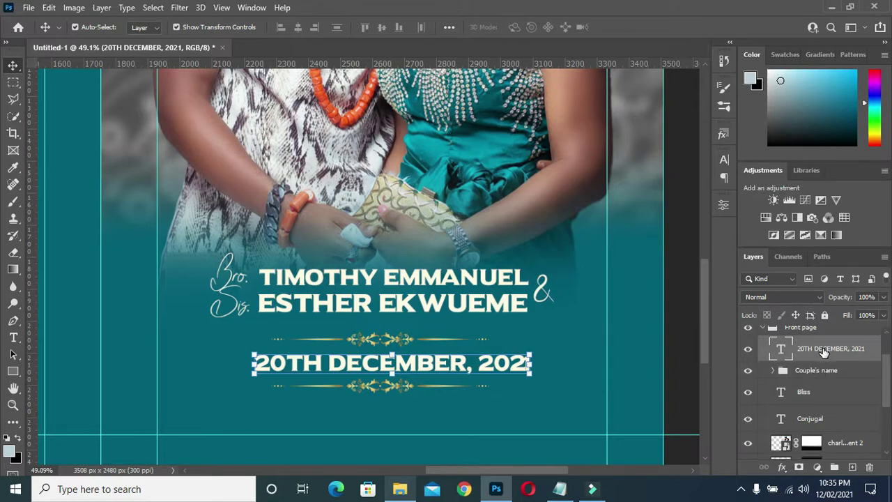
{"action": "scroll", "coordinate": [810, 369], "scroll_direction": "down", "scroll_amount": 4}
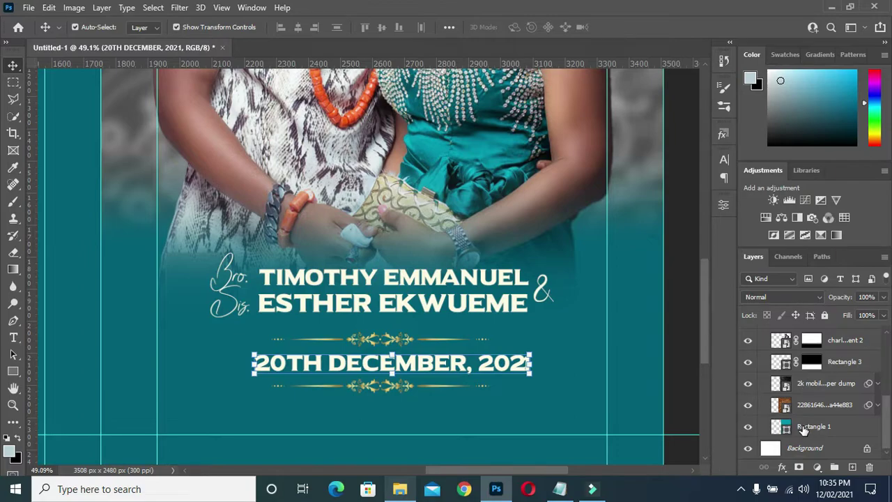
{"action": "key", "text": "ctrl"}
{"action": "left_click", "coordinate": [802, 427]}
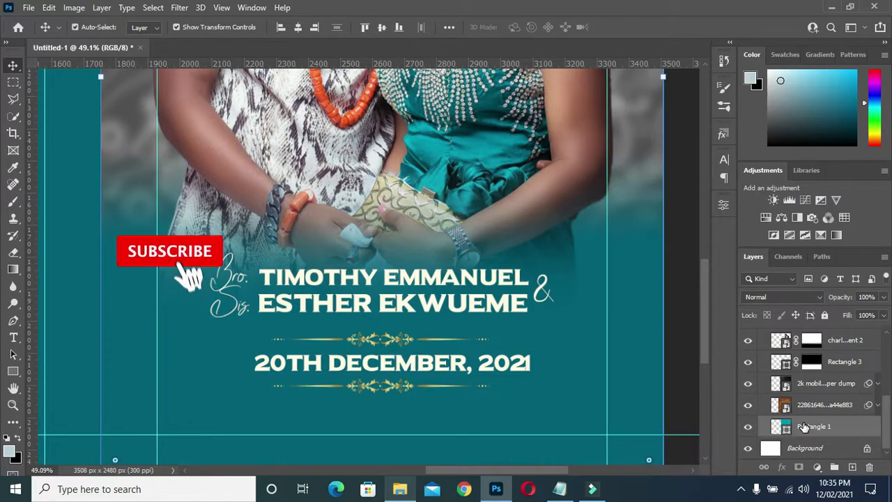
{"action": "left_click", "coordinate": [297, 28]}
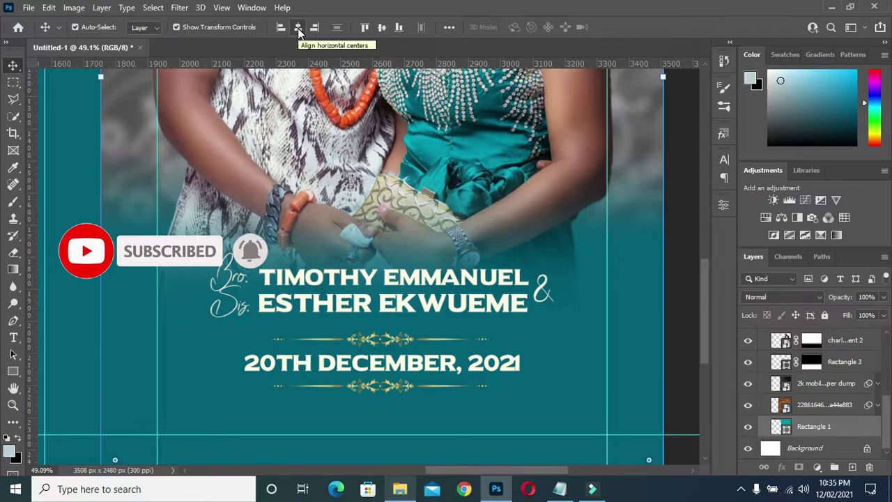
{"action": "left_click", "coordinate": [297, 28]}
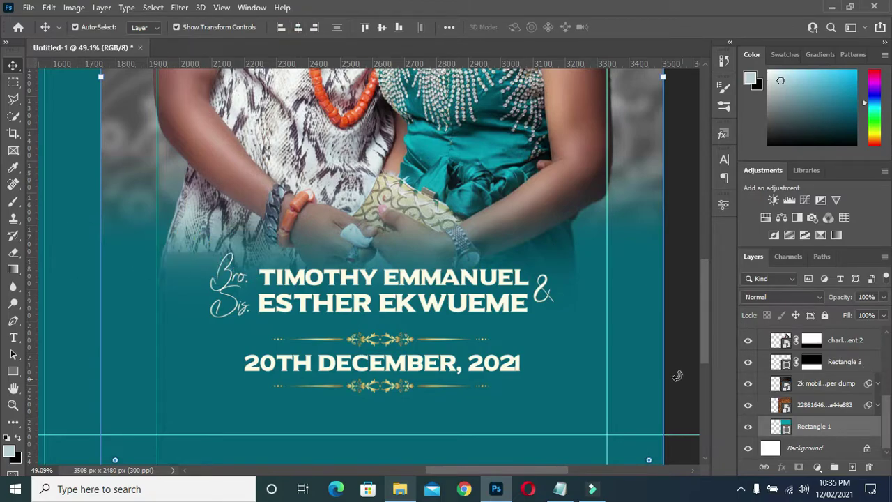
{"action": "scroll", "coordinate": [806, 375], "scroll_direction": "up", "scroll_amount": 3}
{"action": "scroll", "coordinate": [806, 374], "scroll_direction": "up", "scroll_amount": 1}
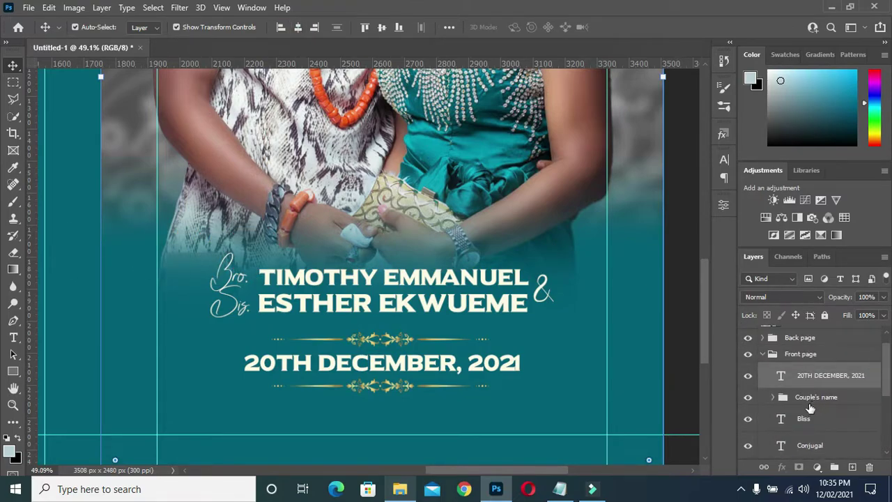
- Centre the Rectangle 1 background horizontally on the page, then select the date text
{"action": "left_click", "coordinate": [807, 399]}
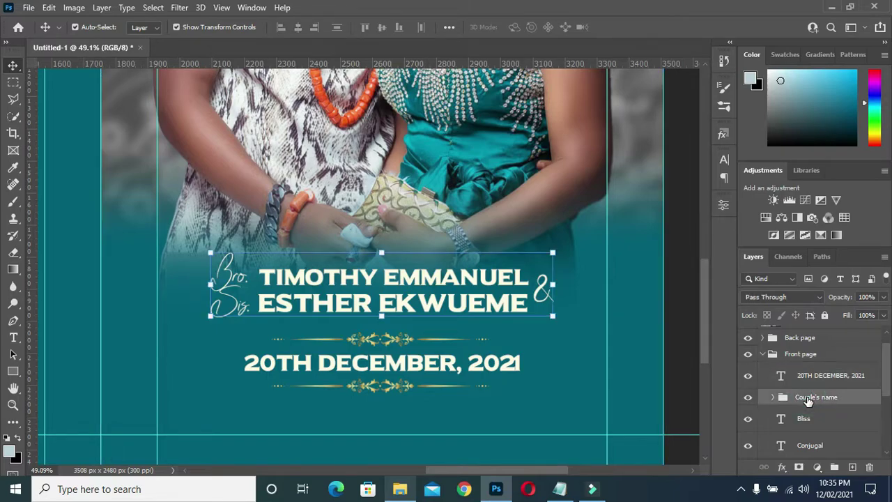
{"action": "scroll", "coordinate": [808, 403], "scroll_direction": "down", "scroll_amount": 5}
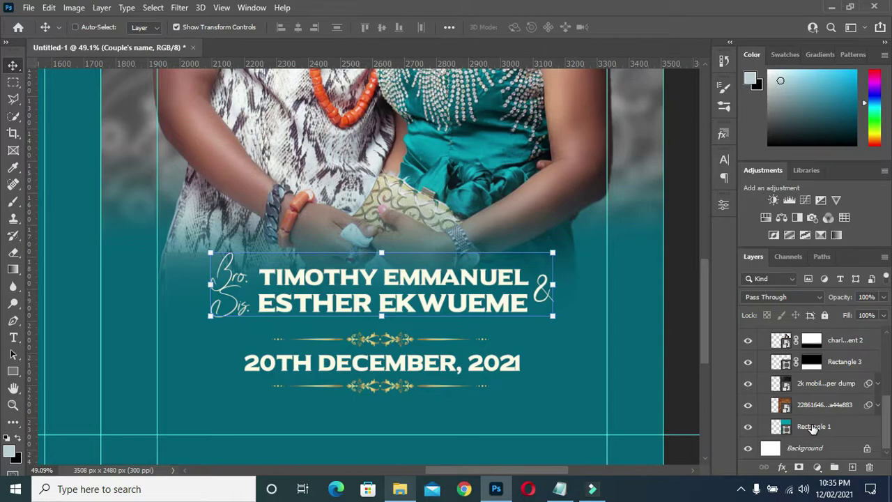
{"action": "left_click", "coordinate": [812, 427]}
{"action": "left_click", "coordinate": [824, 427]}
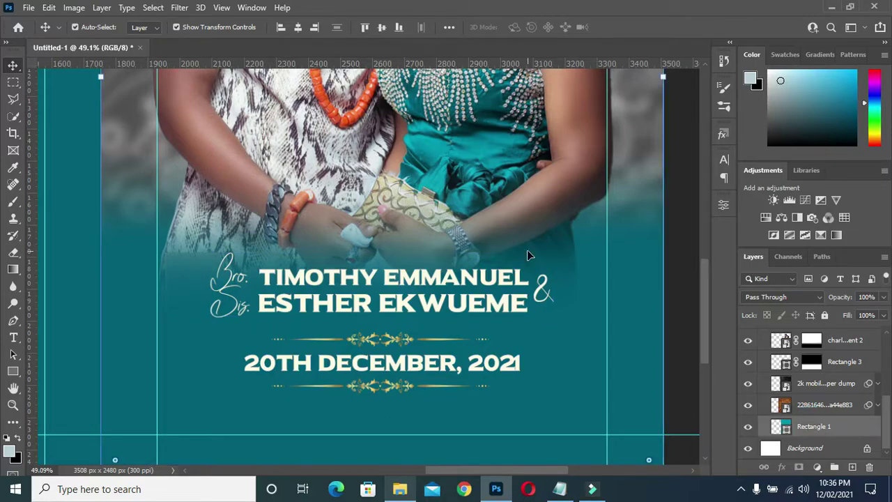
{"action": "left_click", "coordinate": [297, 26]}
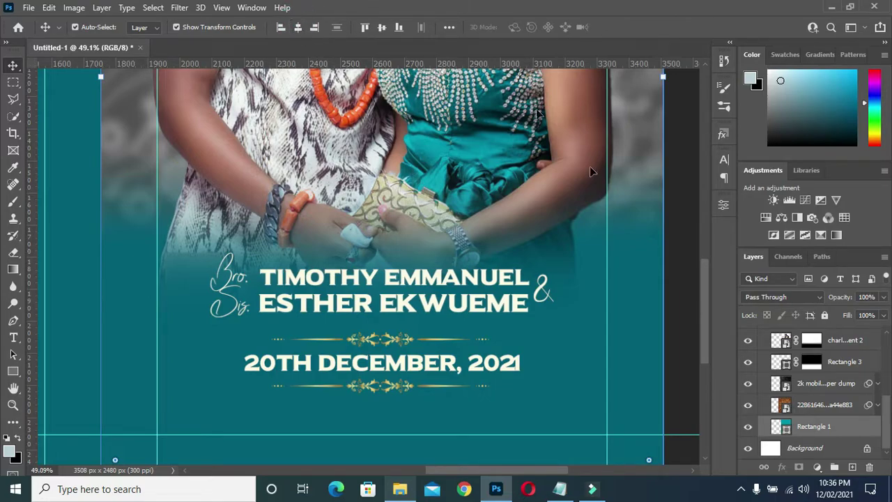
{"action": "left_click", "coordinate": [677, 235]}
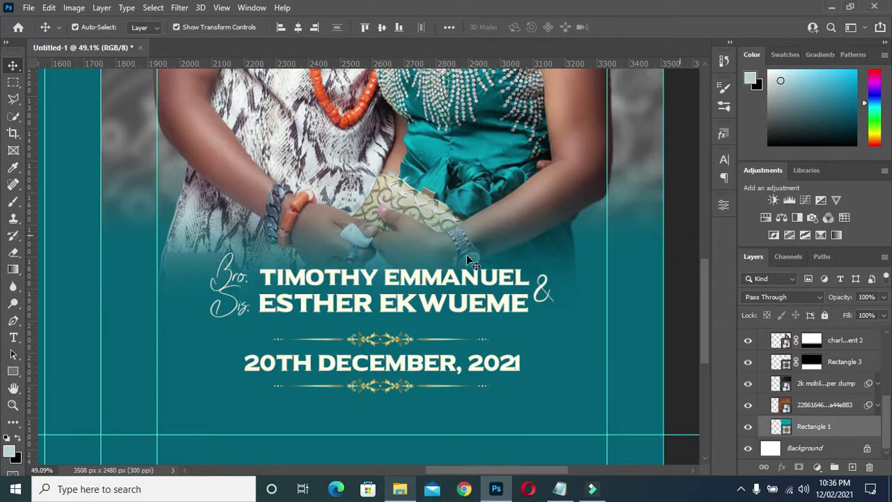
{"action": "scroll", "coordinate": [466, 254], "scroll_direction": "down", "scroll_amount": 2}
{"action": "scroll", "coordinate": [468, 260], "scroll_direction": "down", "scroll_amount": 1}
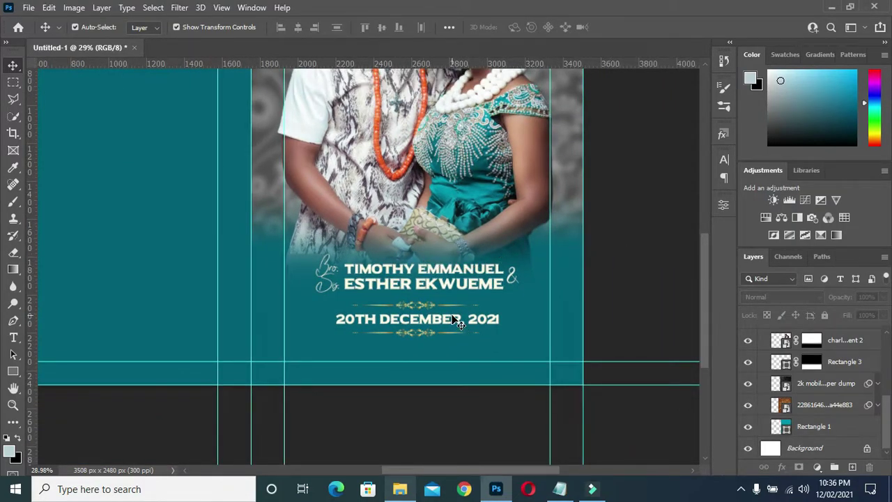
{"action": "scroll", "coordinate": [454, 318], "scroll_direction": "up", "scroll_amount": 4}
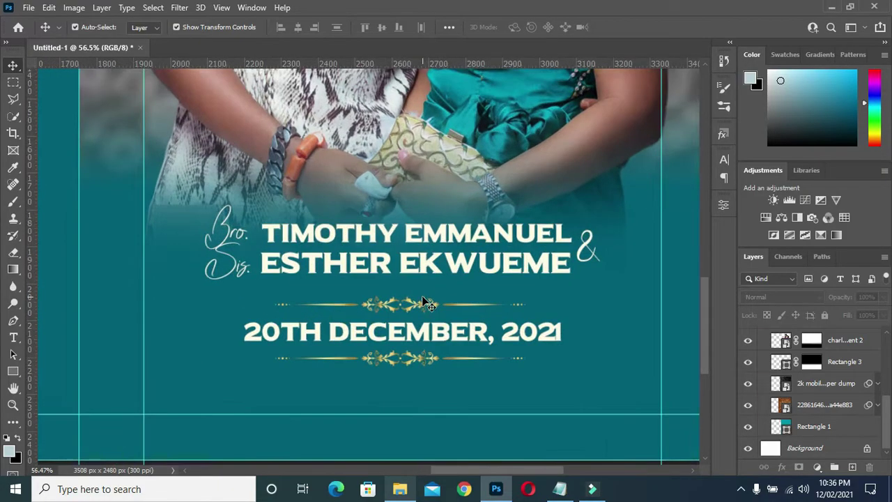
{"action": "left_click", "coordinate": [428, 336]}
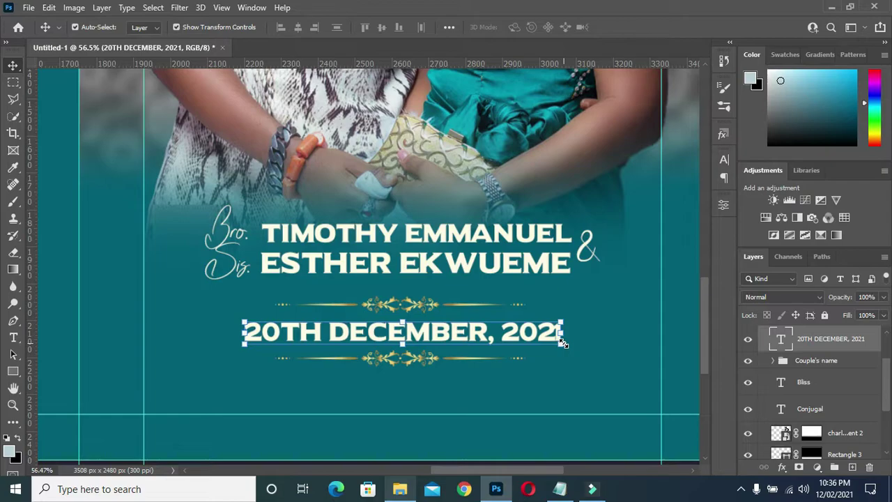
- Shrink the 20TH DECEMBER, 2021 date to about 79% around its centre
{"action": "key", "text": "alt"}
{"action": "left_click_drag", "start_coordinate": [562, 347], "coordinate": [528, 335]}
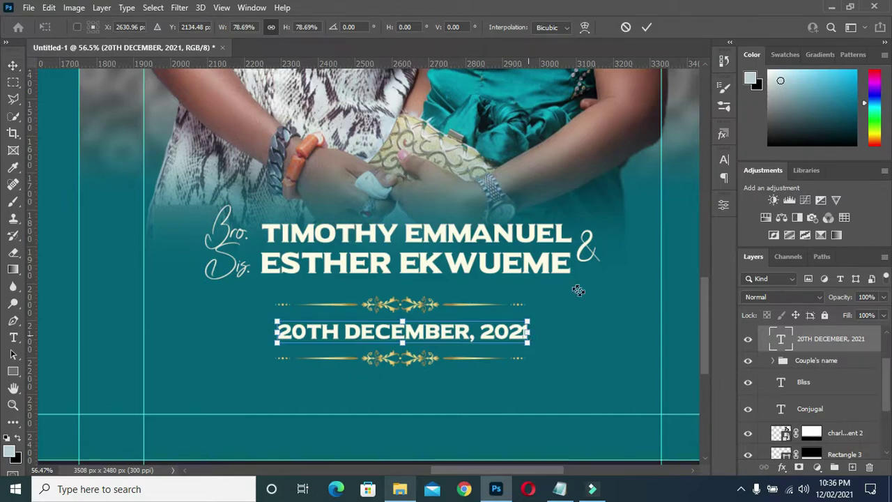
{"action": "left_click", "coordinate": [646, 28]}
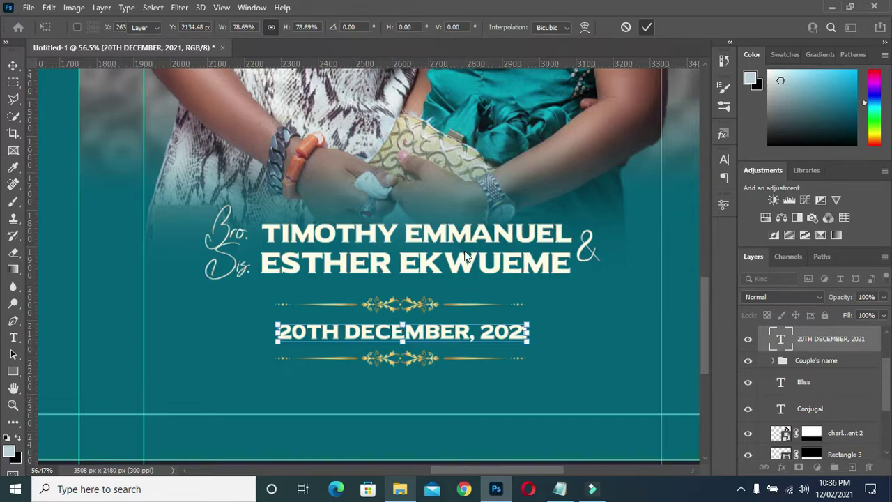
{"action": "key", "text": "Return"}
- Move the Deco_Ornaments layer directly below the date layer inside Front page
{"action": "scroll", "coordinate": [458, 250], "scroll_direction": "down", "scroll_amount": 2}
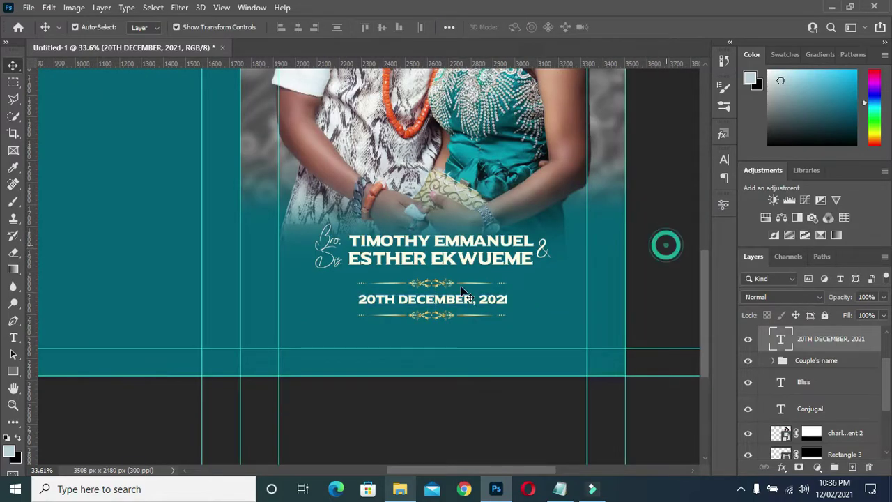
{"action": "scroll", "coordinate": [453, 296], "scroll_direction": "up", "scroll_amount": 1}
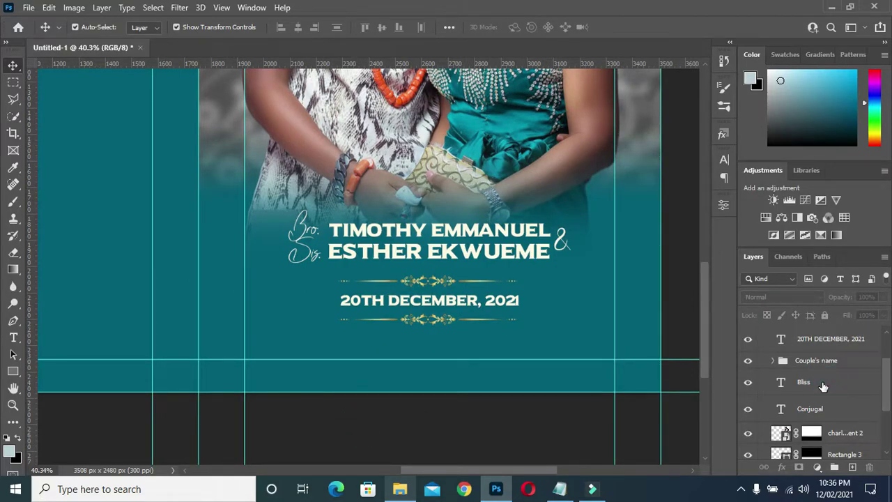
{"action": "left_click", "coordinate": [822, 384]}
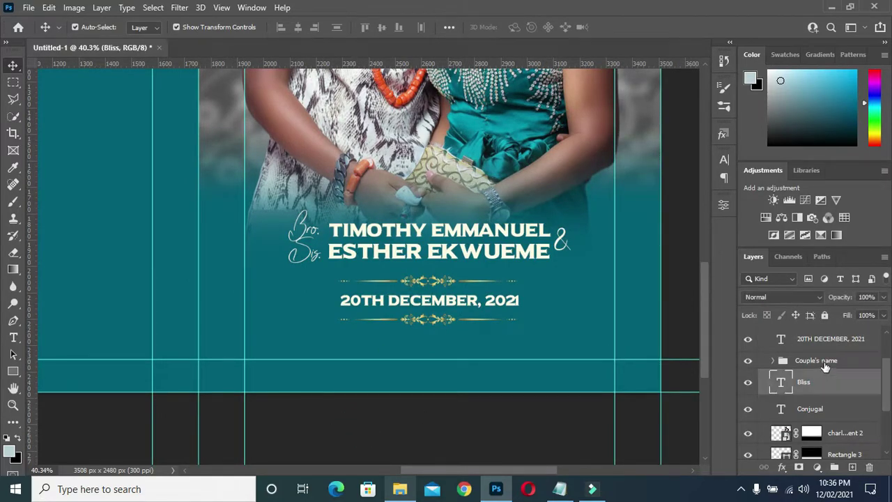
{"action": "left_click", "coordinate": [801, 339]}
{"action": "scroll", "coordinate": [833, 345], "scroll_direction": "up", "scroll_amount": 2}
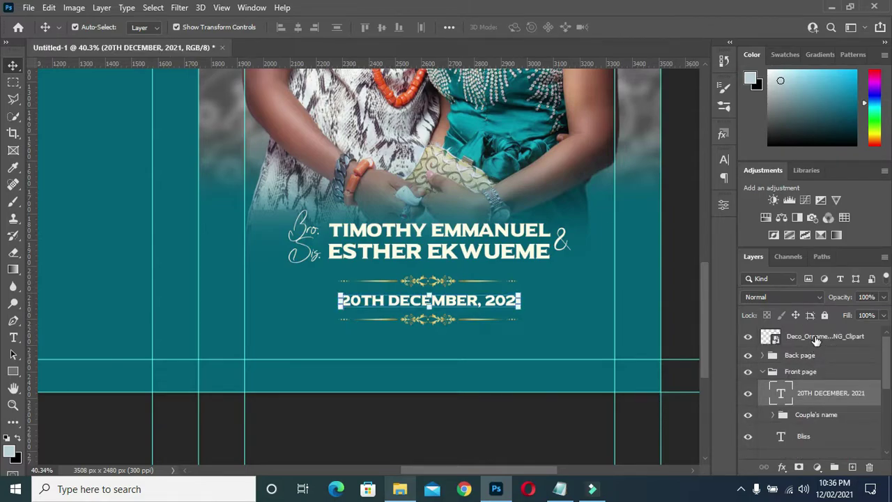
{"action": "left_click", "coordinate": [815, 337]}
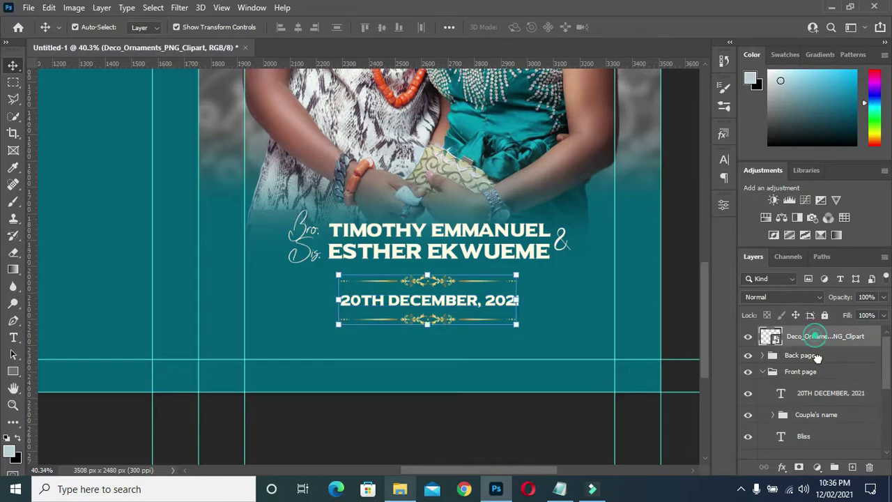
{"action": "left_click_drag", "start_coordinate": [816, 356], "coordinate": [814, 400]}
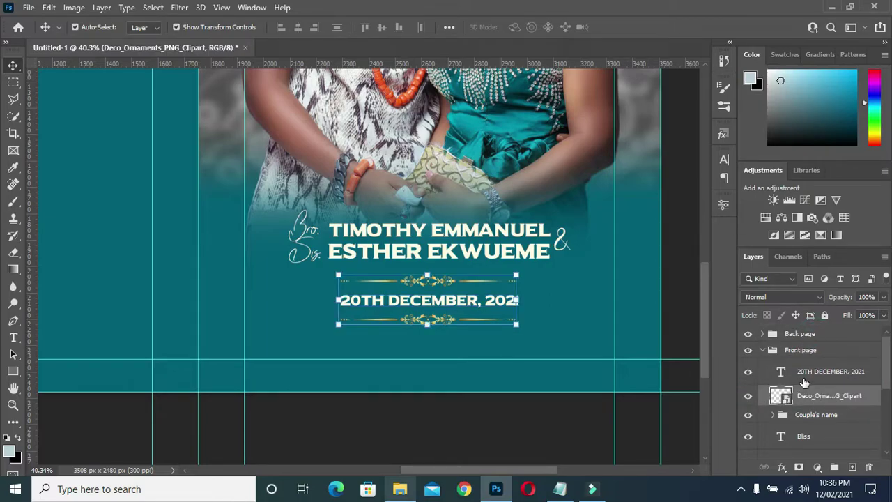
{"action": "left_click", "coordinate": [818, 372]}
{"action": "left_click", "coordinate": [829, 371]}
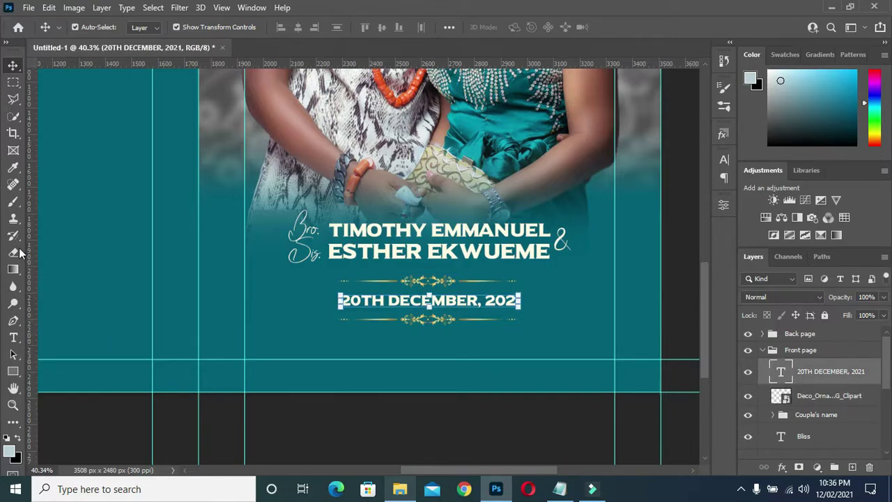
{"action": "left_click", "coordinate": [13, 372]}
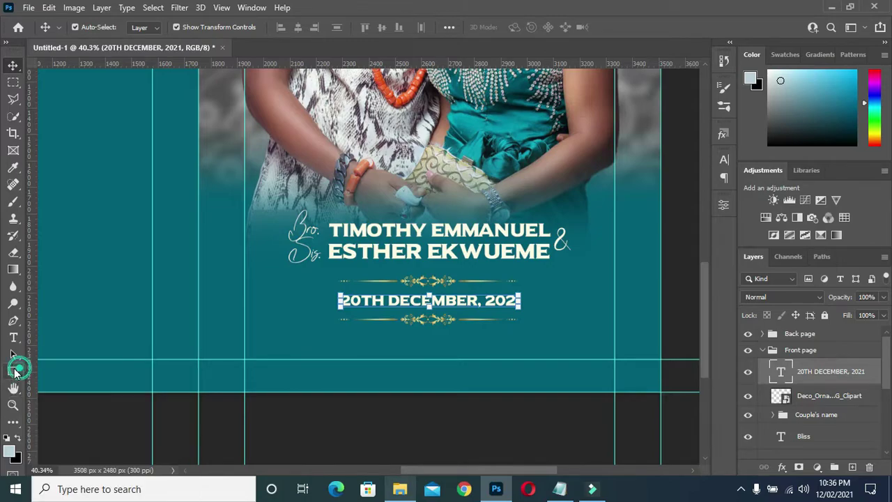
- Draw a 700 × 102 px rectangle bar below the date and ornaments
{"action": "left_click", "coordinate": [68, 371]}
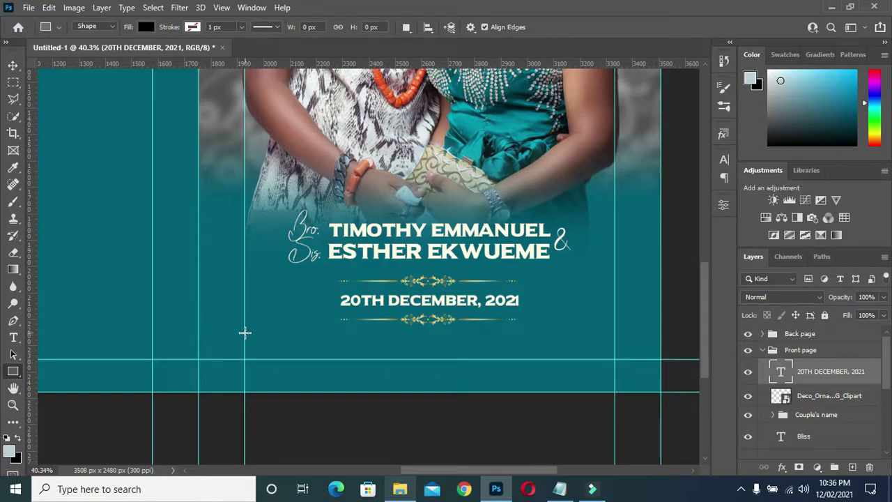
{"action": "left_click_drag", "start_coordinate": [244, 333], "coordinate": [427, 353]}
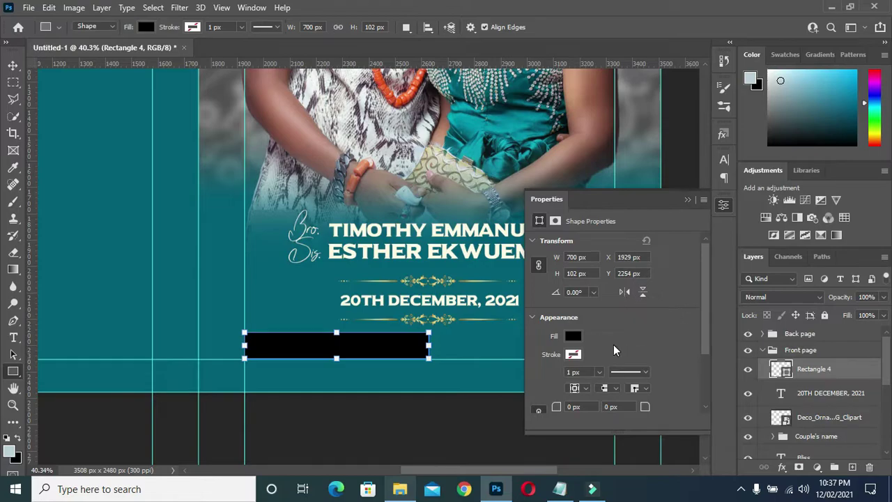
{"action": "scroll", "coordinate": [516, 186], "scroll_direction": "down", "scroll_amount": 3}
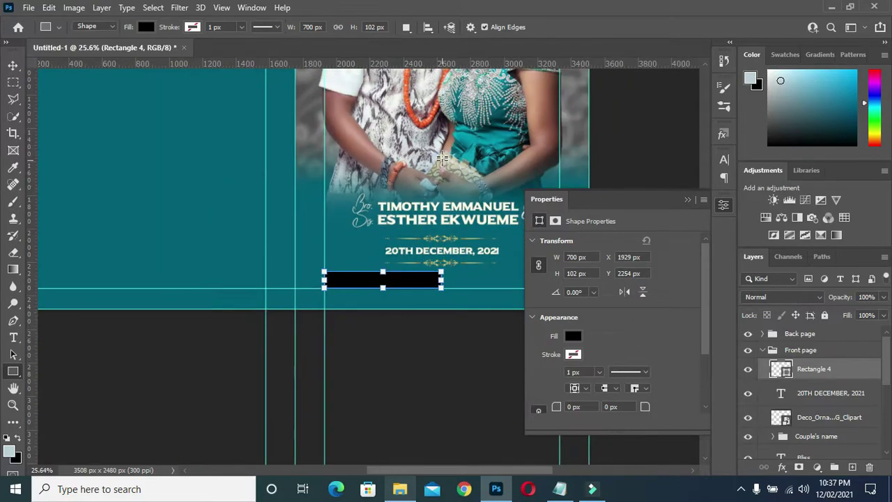
{"action": "scroll", "coordinate": [521, 307], "scroll_direction": "up", "scroll_amount": 1}
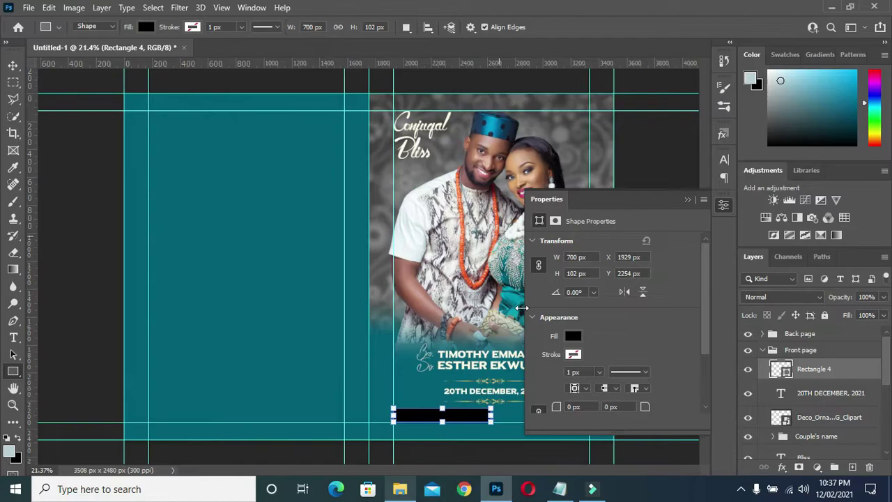
- Fill the bar with beige #d4b29b sampled from the couple's skin tone in the photo
{"action": "left_click", "coordinate": [572, 337]}
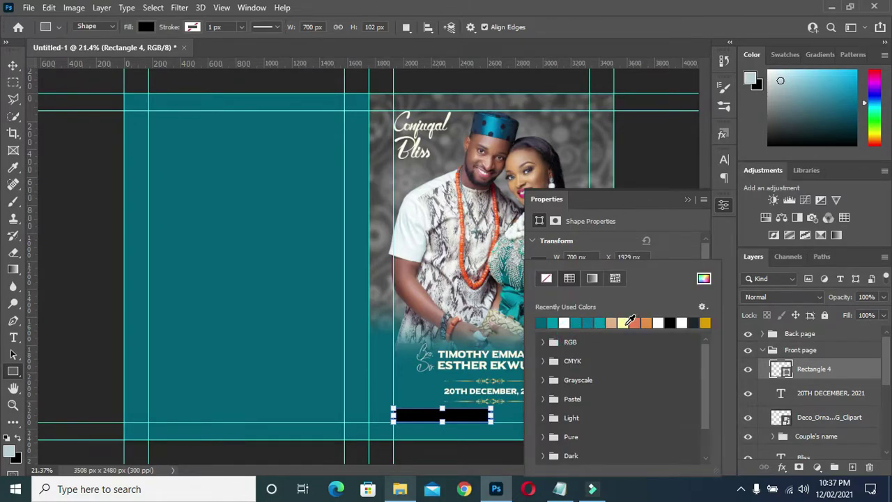
{"action": "left_click", "coordinate": [623, 322]}
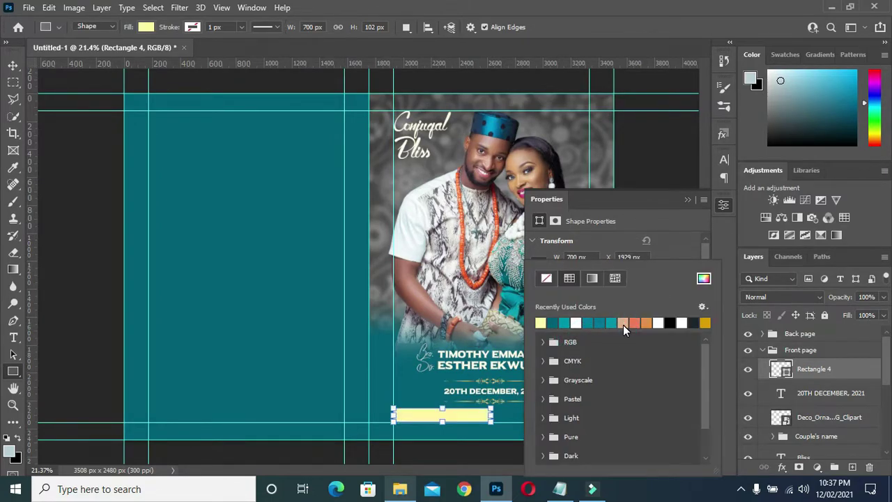
{"action": "left_click", "coordinate": [626, 322]}
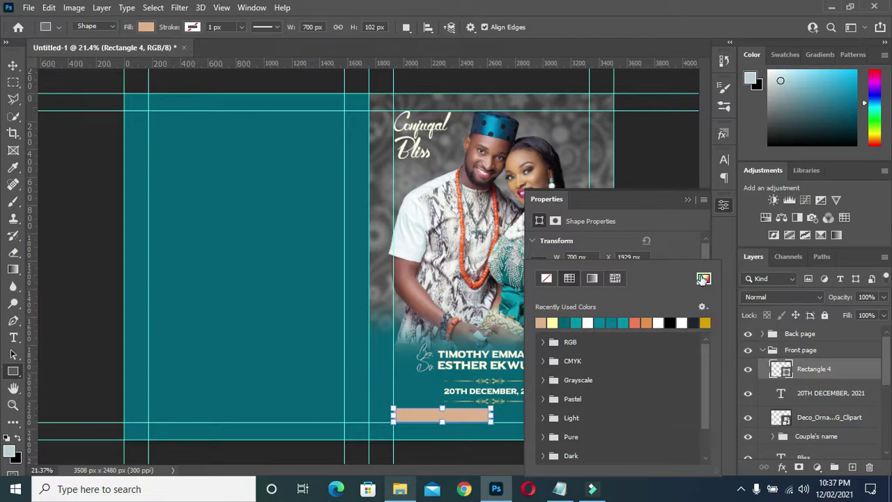
{"action": "left_click", "coordinate": [702, 279]}
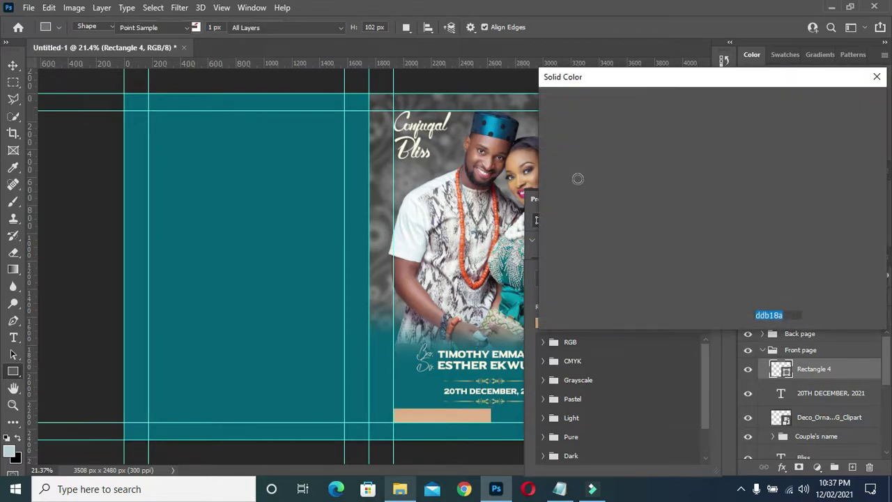
{"action": "left_click", "coordinate": [522, 157]}
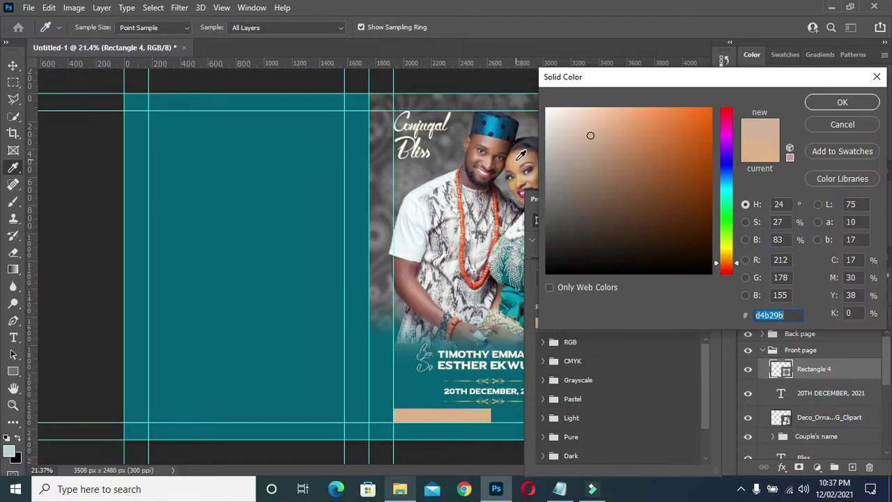
{"action": "left_click", "coordinate": [829, 103]}
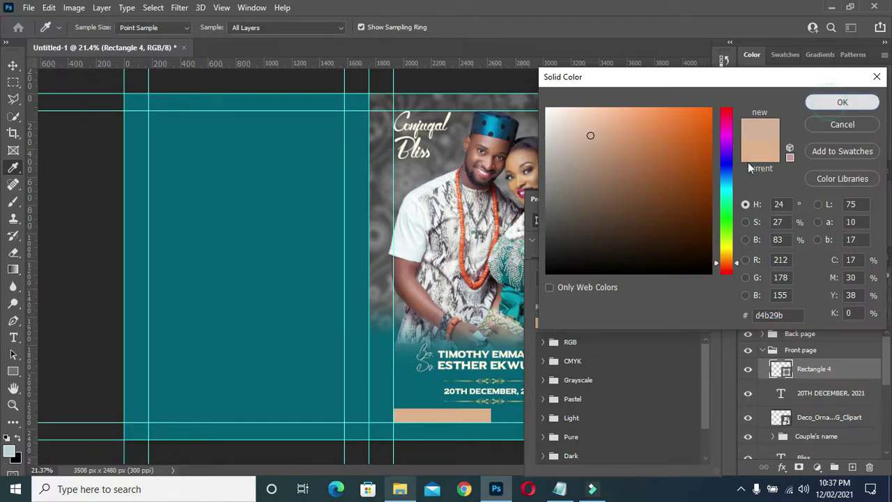
{"action": "left_click", "coordinate": [691, 198]}
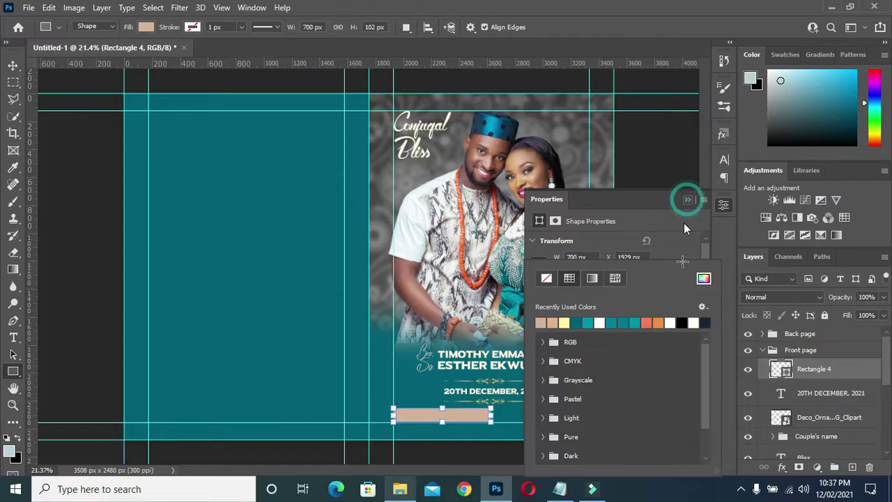
{"action": "left_click", "coordinate": [13, 64]}
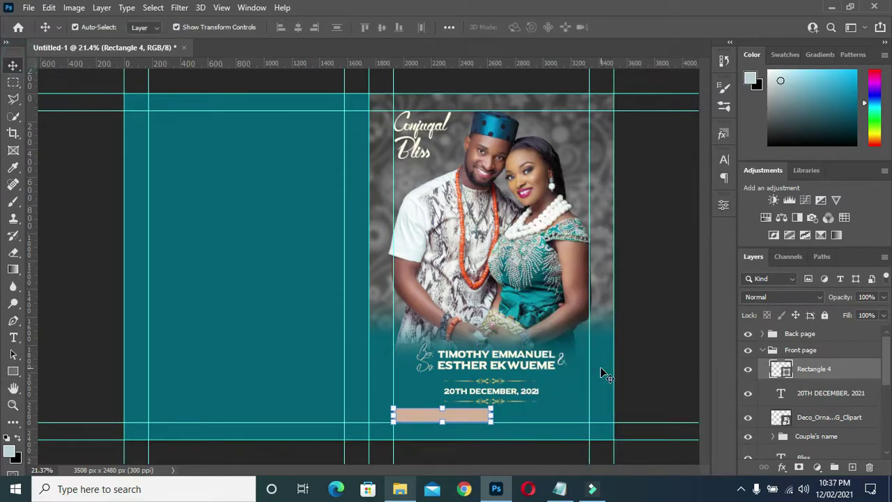
- Make Rectangle 4 thinner by pulling its top edge down
{"action": "scroll", "coordinate": [487, 404], "scroll_direction": "up", "scroll_amount": 4}
{"action": "scroll", "coordinate": [493, 402], "scroll_direction": "up", "scroll_amount": 1}
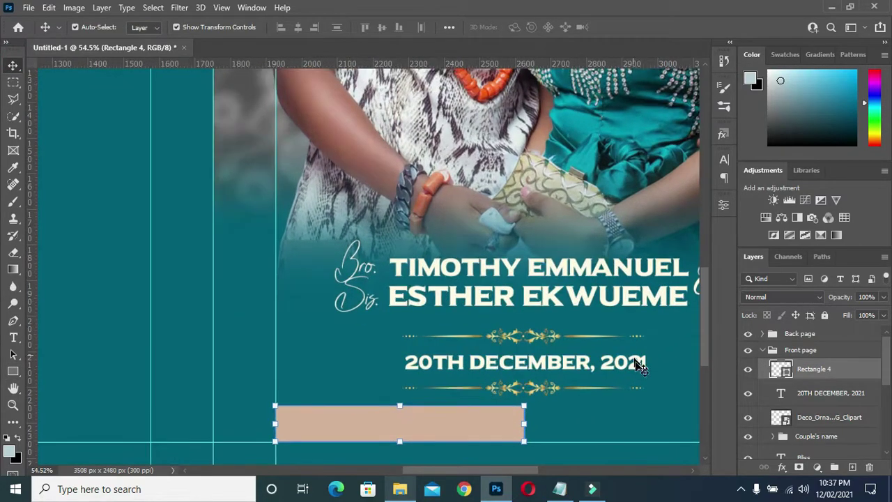
{"action": "left_click_drag", "start_coordinate": [705, 357], "coordinate": [447, 376]}
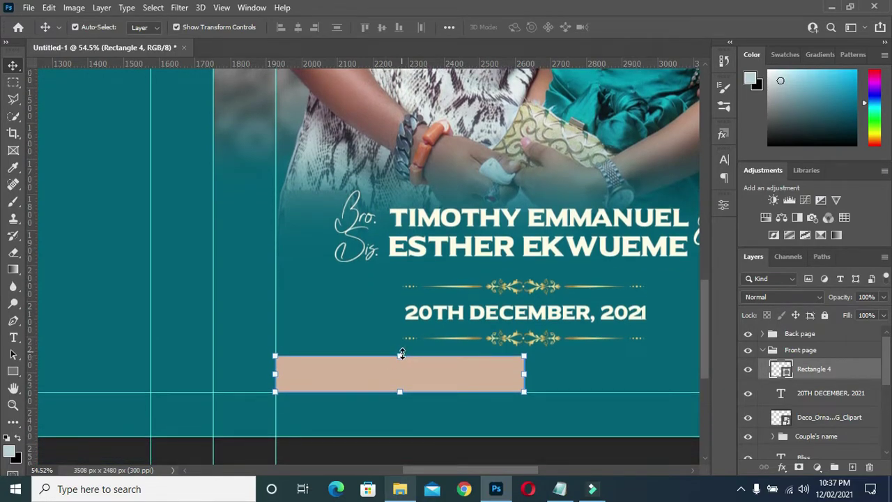
{"action": "left_click_drag", "start_coordinate": [399, 355], "coordinate": [401, 368]}
{"action": "left_click_drag", "start_coordinate": [400, 367], "coordinate": [402, 369]}
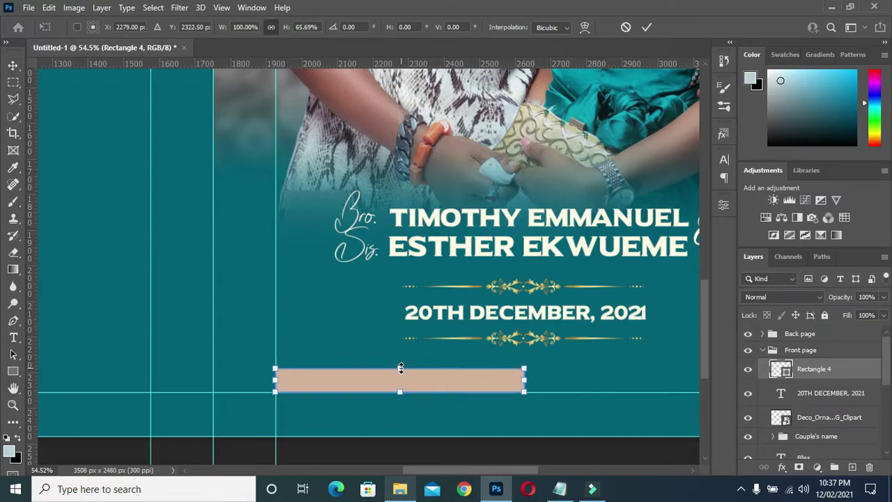
{"action": "left_click", "coordinate": [648, 27]}
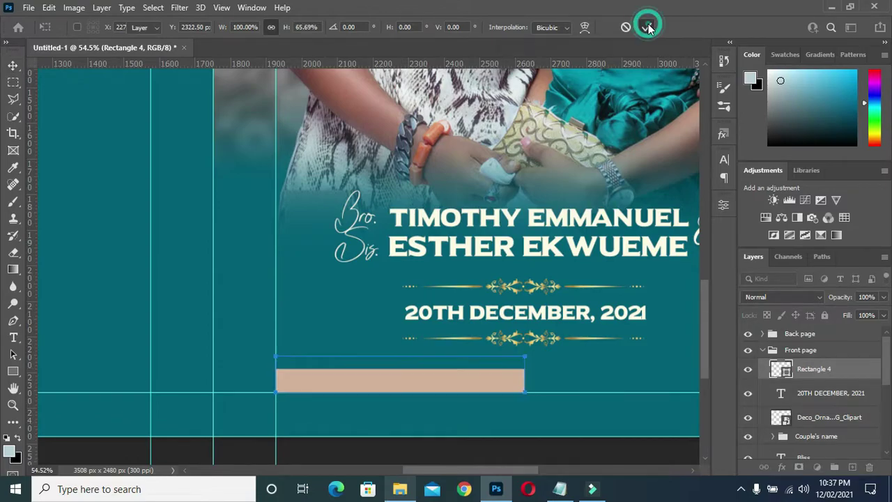
- Rasterize the bar and delete a triangle from its right end for a slanted tip
{"action": "right_click", "coordinate": [822, 368]}
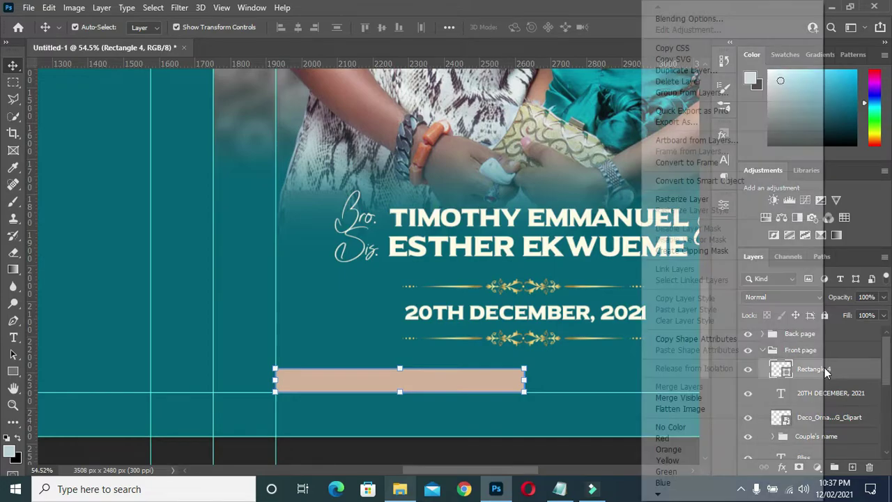
{"action": "left_click", "coordinate": [690, 201]}
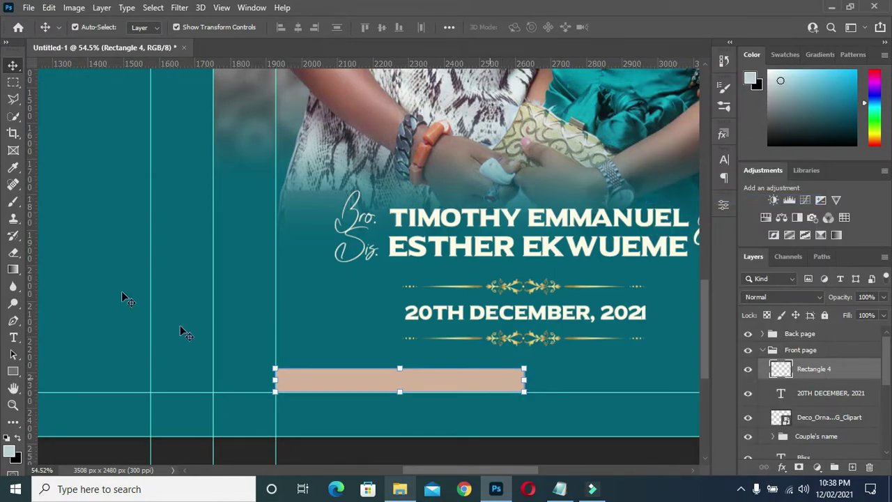
{"action": "left_click", "coordinate": [13, 98]}
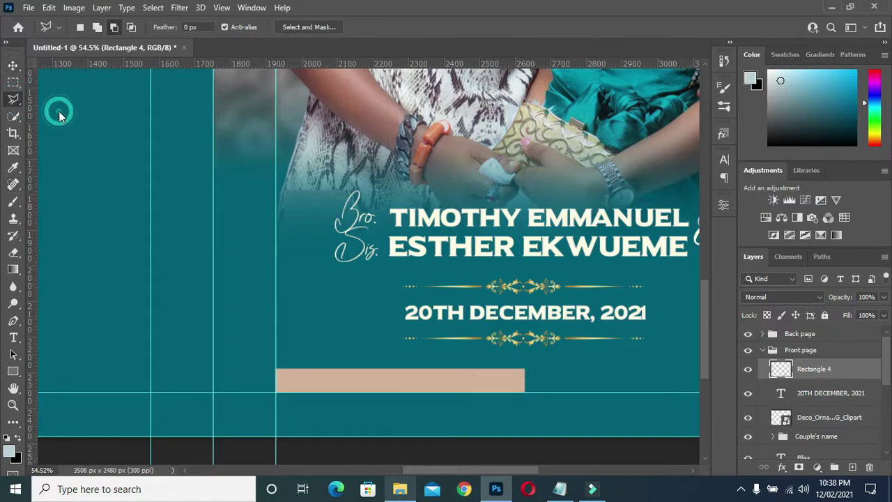
{"action": "left_click", "coordinate": [486, 361]}
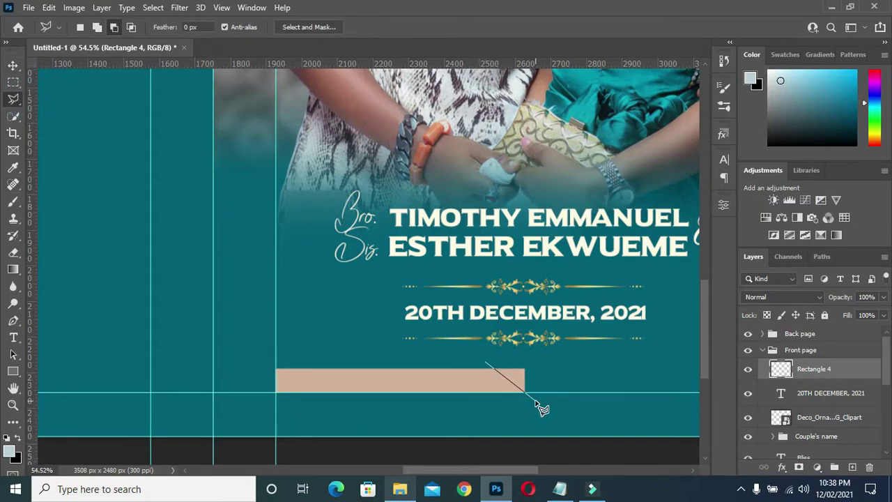
{"action": "left_click", "coordinate": [533, 398]}
{"action": "left_click", "coordinate": [487, 350]}
{"action": "left_click", "coordinate": [496, 369]}
{"action": "key", "text": "Delete"}
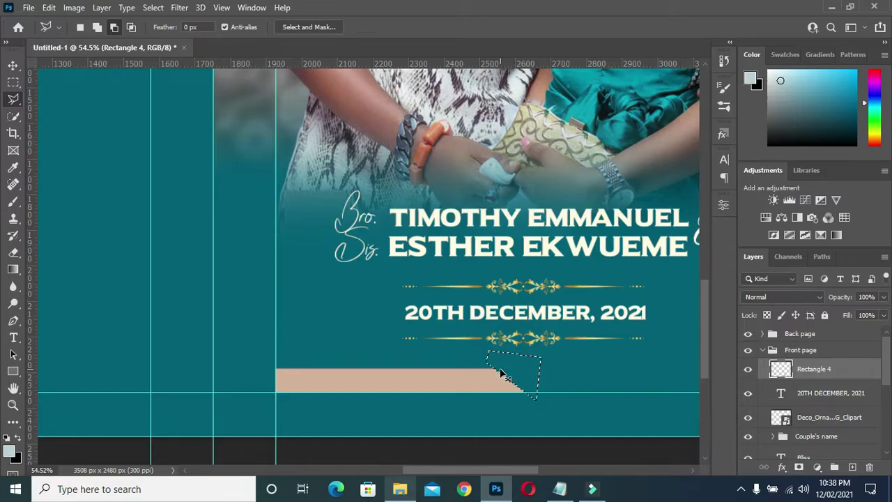
{"action": "key", "text": "ctrl+d"}
{"action": "left_click", "coordinate": [13, 66]}
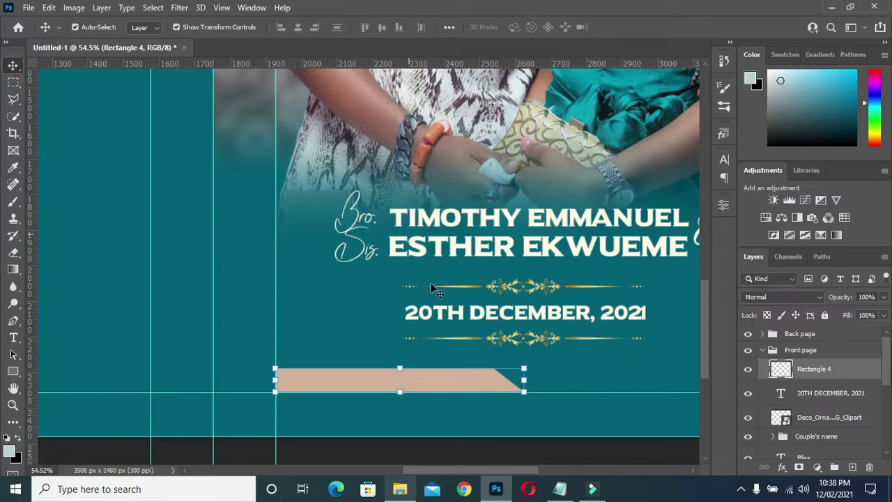
{"action": "scroll", "coordinate": [435, 289], "scroll_direction": "down", "scroll_amount": 2}
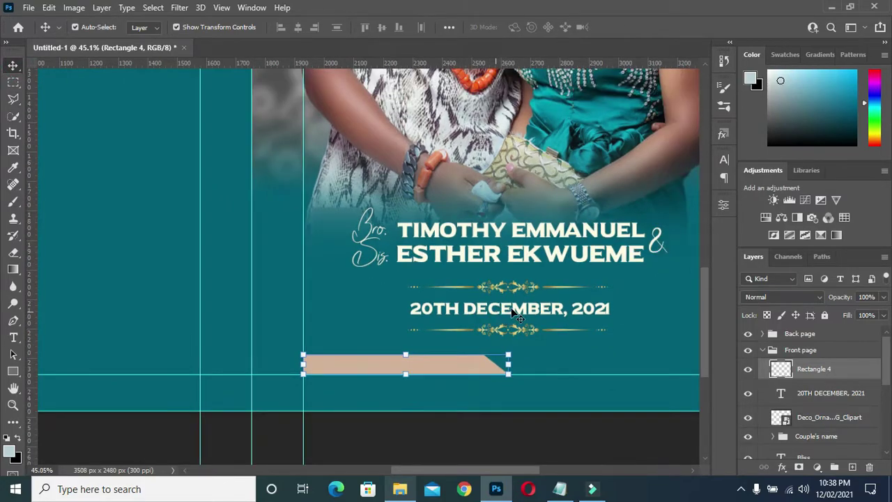
- Duplicate the 20TH DECEMBER, 2021 layer, stack it above Rectangle 4, and drag it onto the bar
{"action": "left_click", "coordinate": [508, 312]}
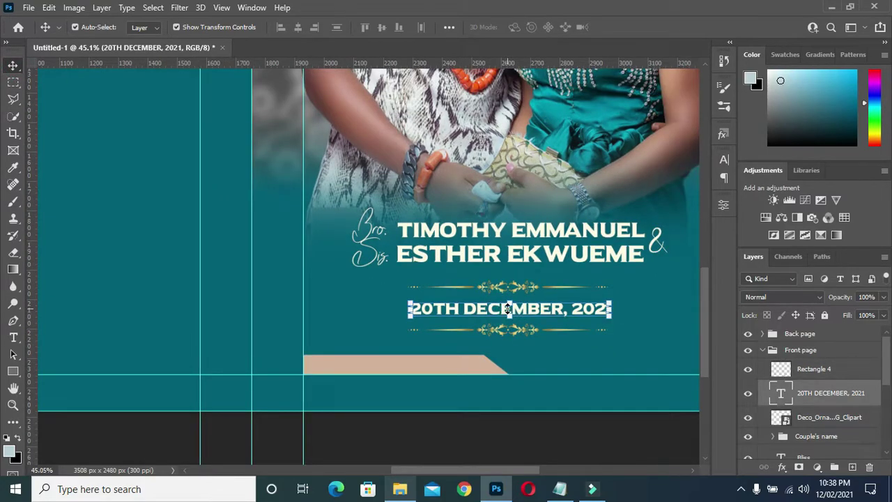
{"action": "key", "text": "ctrl"}
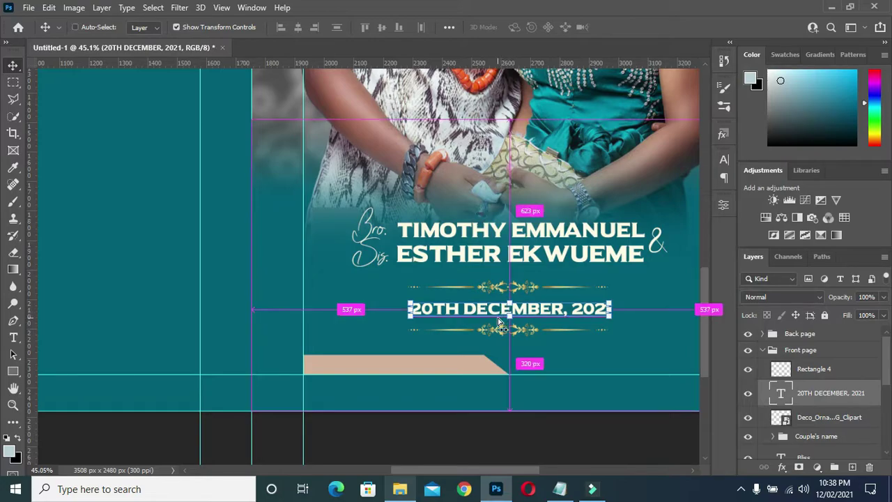
{"action": "key", "text": "ctrl+j"}
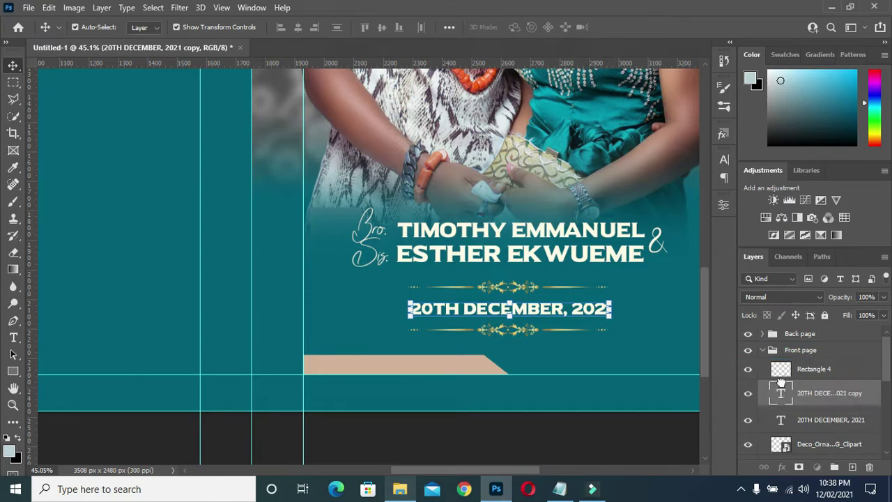
{"action": "key", "text": "ctrl+bracketright"}
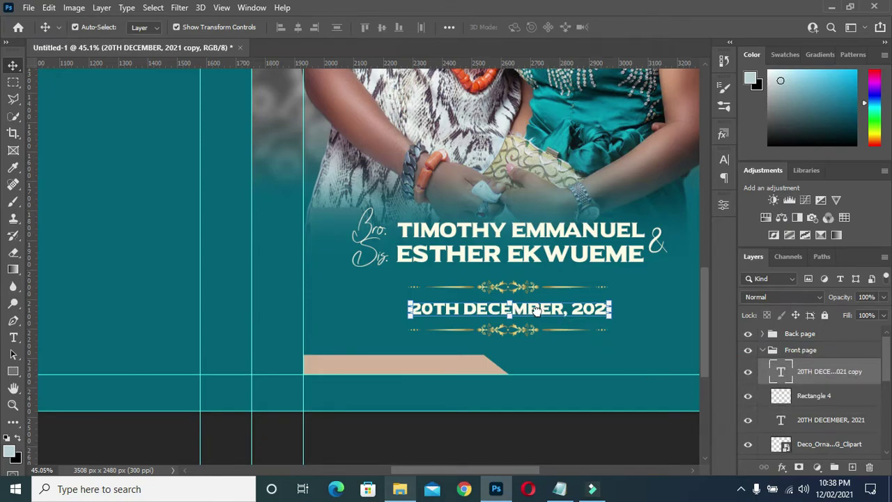
{"action": "left_click_drag", "start_coordinate": [537, 311], "coordinate": [439, 369]}
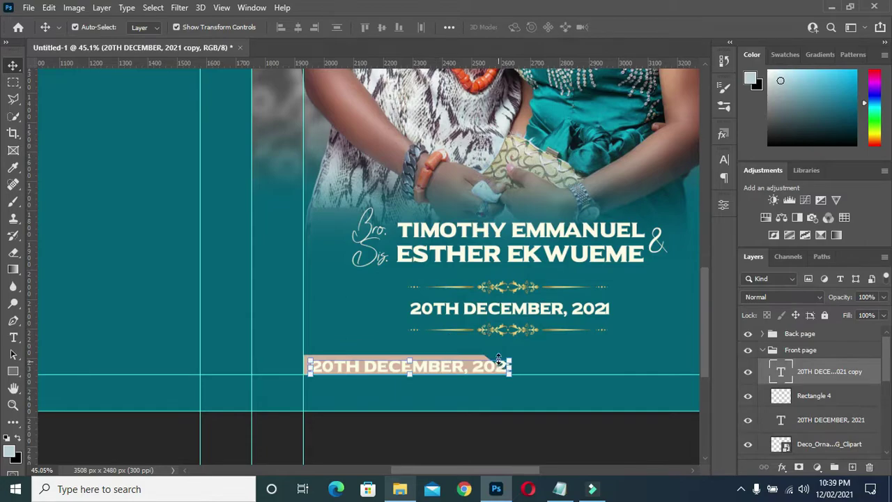
- Nudge the date copy up and select all of its text for editing
{"action": "key", "text": "Up"}
{"action": "key", "text": "t"}
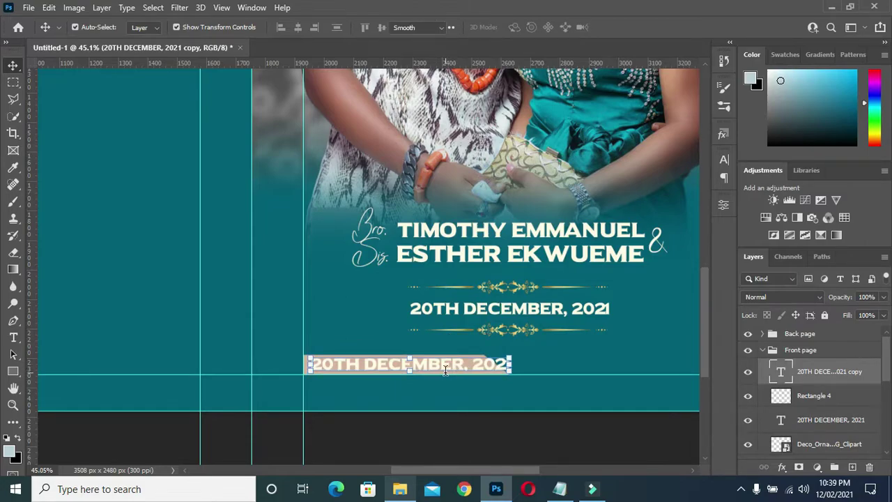
{"action": "left_click", "coordinate": [445, 370]}
{"action": "left_click_drag", "start_coordinate": [439, 363], "coordinate": [471, 363]}
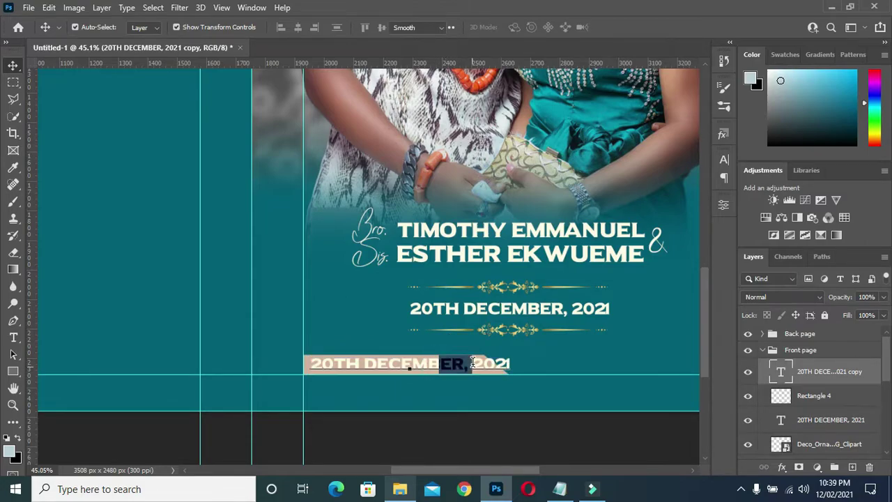
{"action": "left_click", "coordinate": [470, 362]}
{"action": "key", "text": "ctrl+a"}
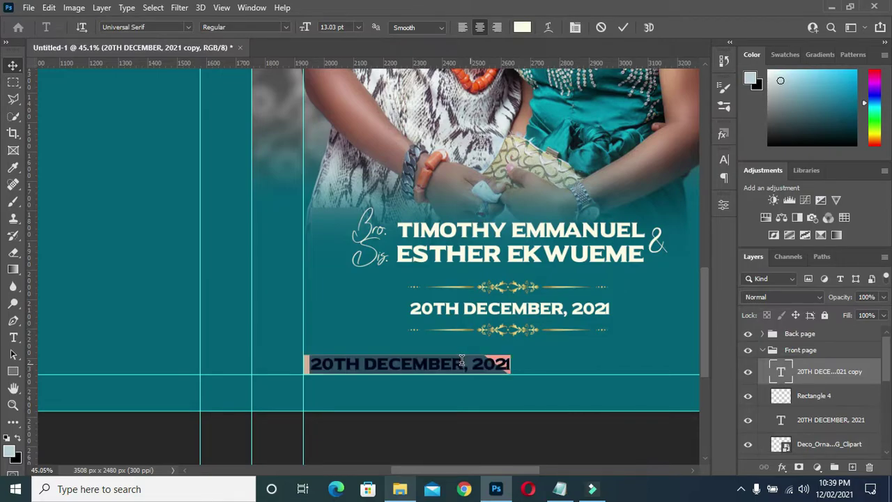
{"action": "key", "text": "End"}
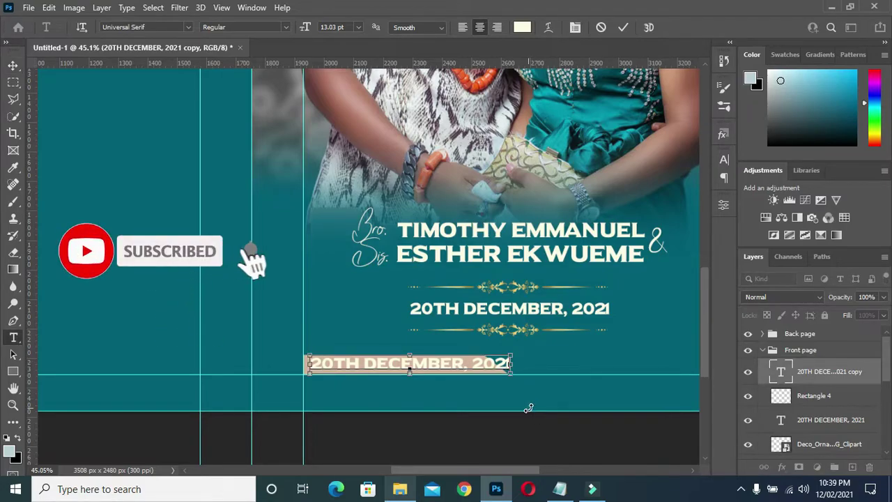
{"action": "key", "text": "ctrl+a"}
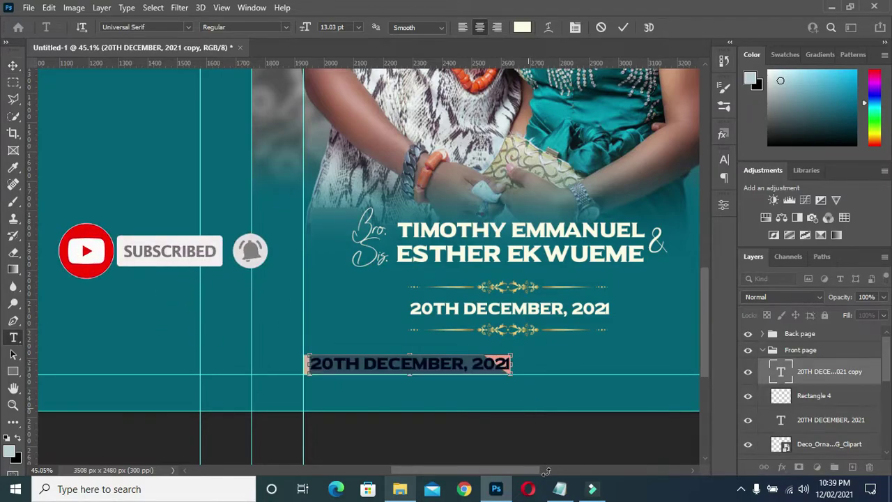
- Replace the copy's text with 'COURTESY: COUPLE' copied from the Notepad wording notes
{"action": "left_click", "coordinate": [559, 489]}
{"action": "left_click_drag", "start_coordinate": [270, 174], "coordinate": [174, 172]}
{"action": "key", "text": "ctrl+c"}
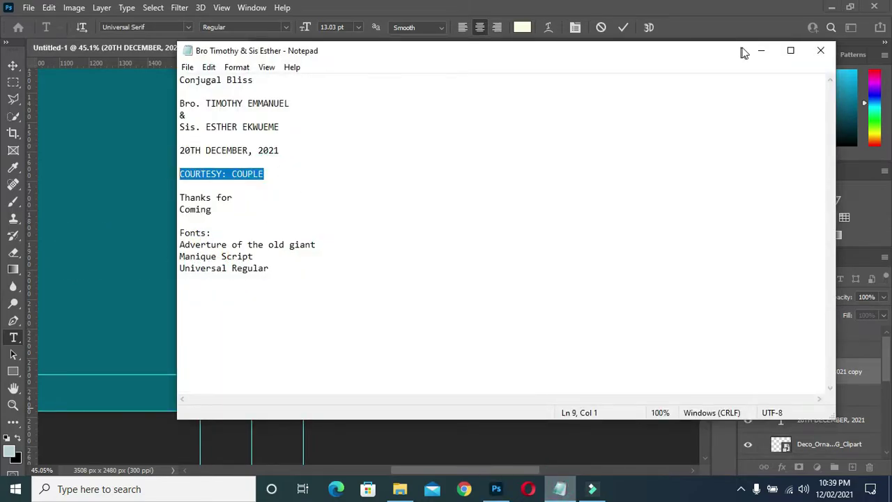
{"action": "left_click", "coordinate": [759, 51]}
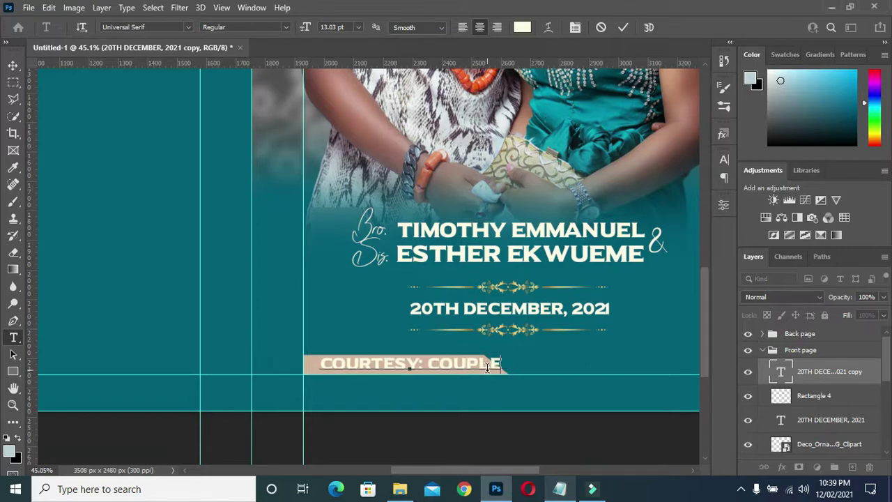
{"action": "key", "text": "ctrl+v"}
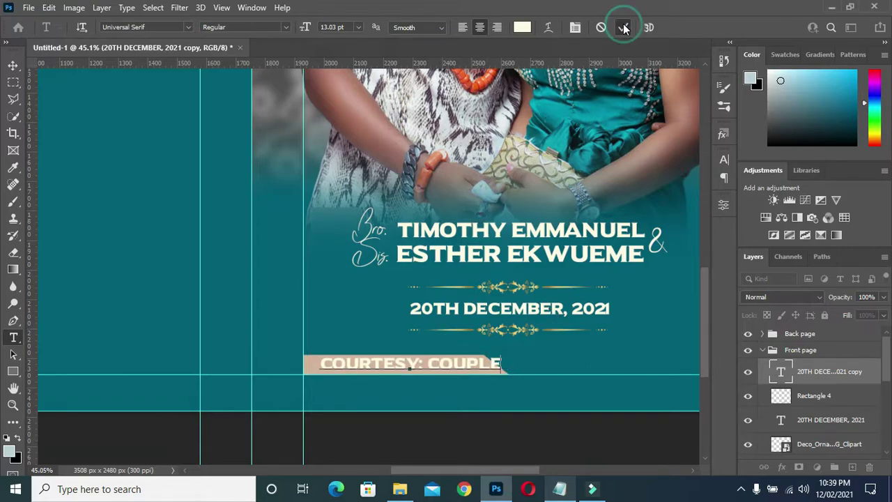
{"action": "left_click", "coordinate": [623, 27]}
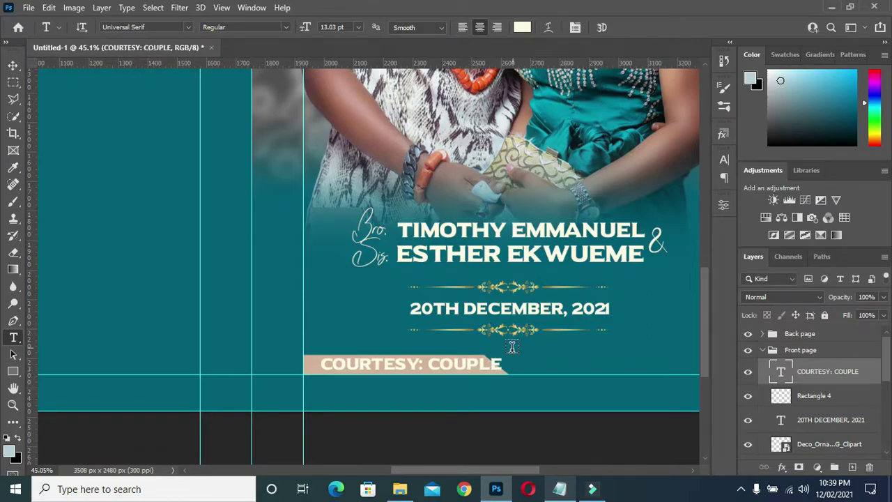
{"action": "left_click", "coordinate": [14, 65]}
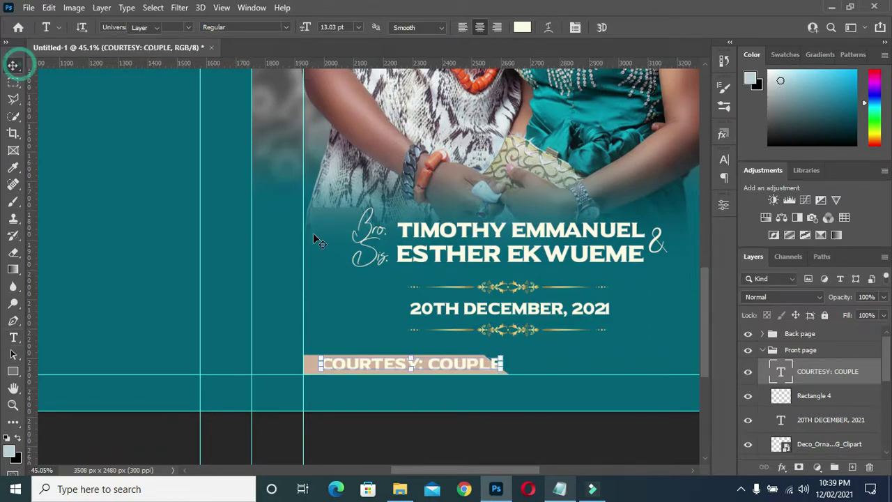
- Resize the COURTESY: COUPLE text, stretching it slightly wider across the tan banner
{"action": "left_click", "coordinate": [503, 357]}
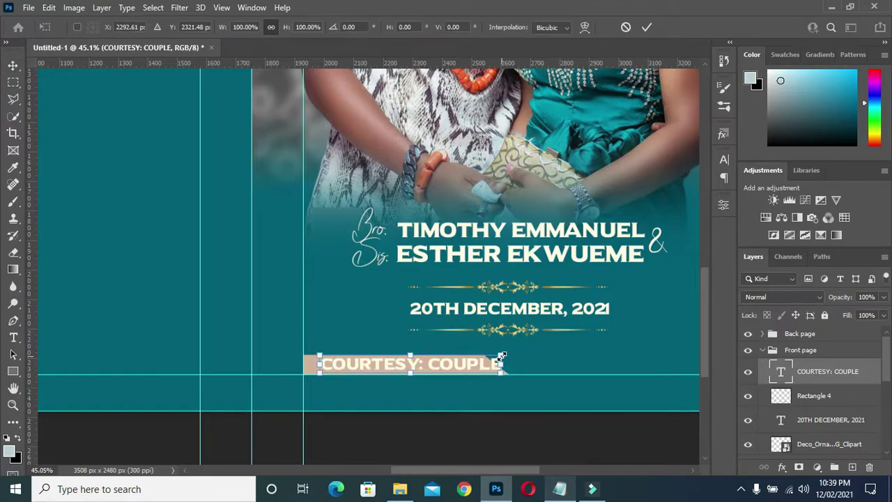
{"action": "left_click_drag", "start_coordinate": [501, 356], "coordinate": [461, 363]}
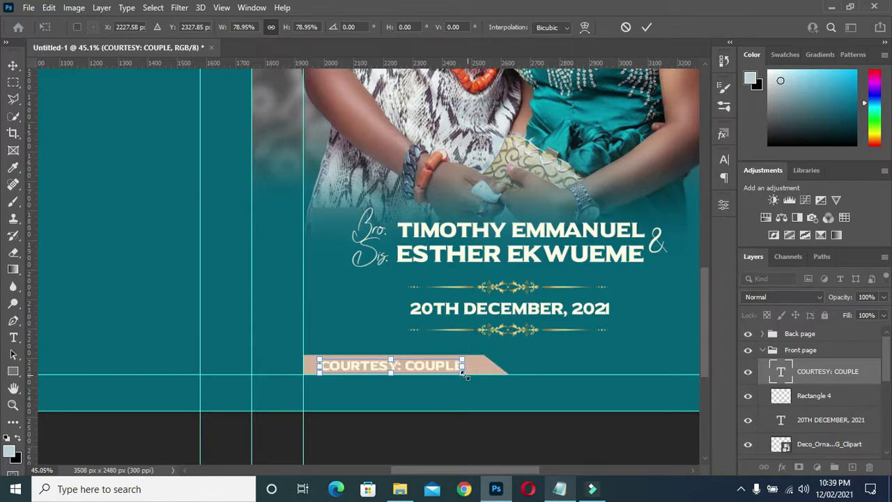
{"action": "key", "text": "Return"}
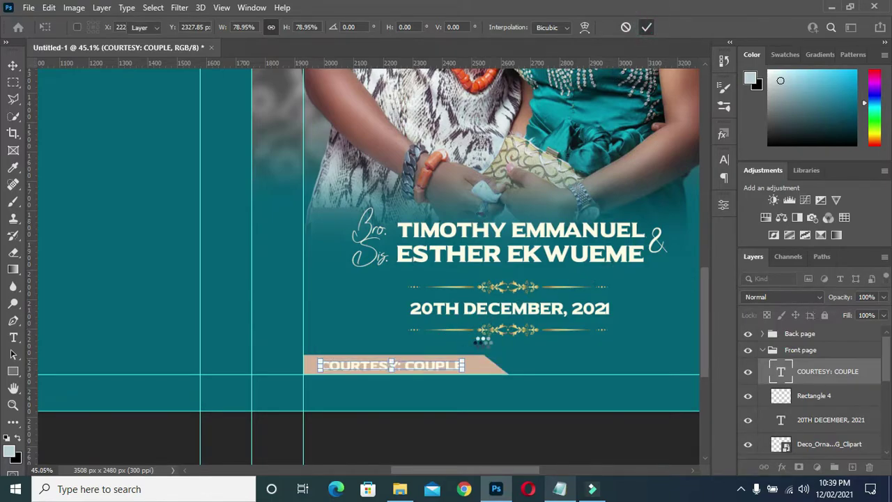
{"action": "left_click_drag", "start_coordinate": [463, 361], "coordinate": [475, 358]}
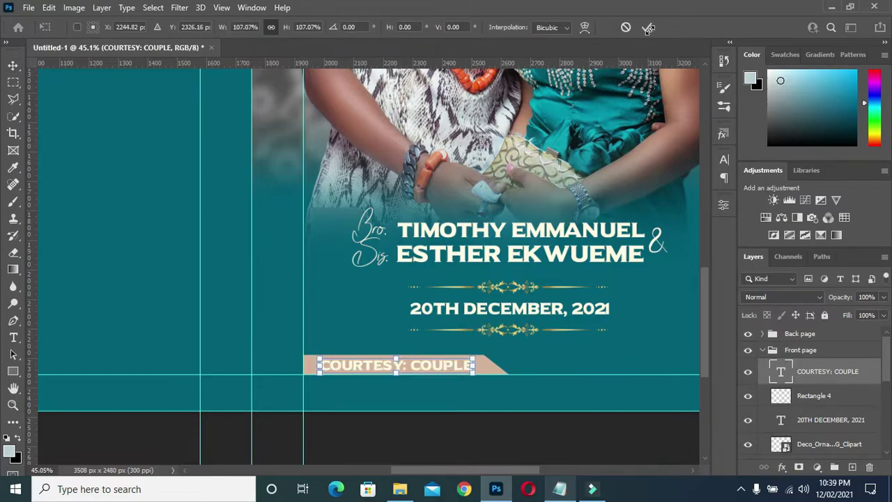
{"action": "left_click", "coordinate": [650, 29]}
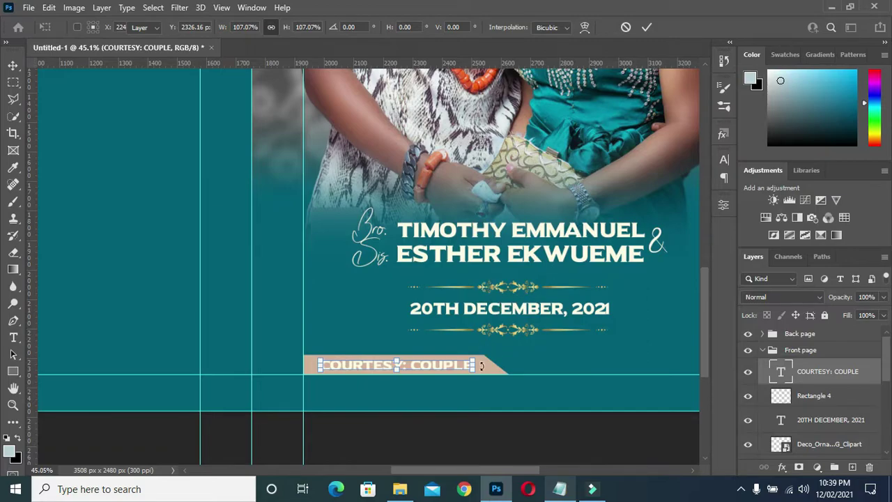
{"action": "left_click_drag", "start_coordinate": [472, 362], "coordinate": [481, 360]}
{"action": "left_click", "coordinate": [645, 29]}
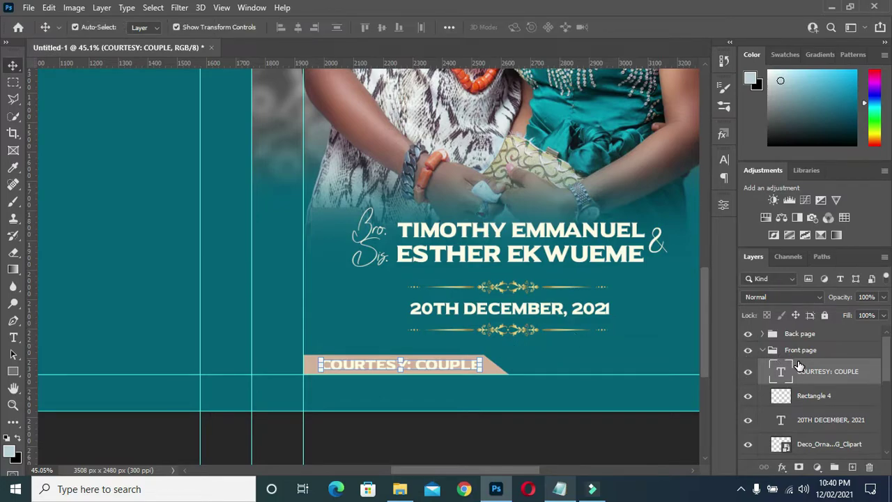
{"action": "left_click", "coordinate": [522, 440]}
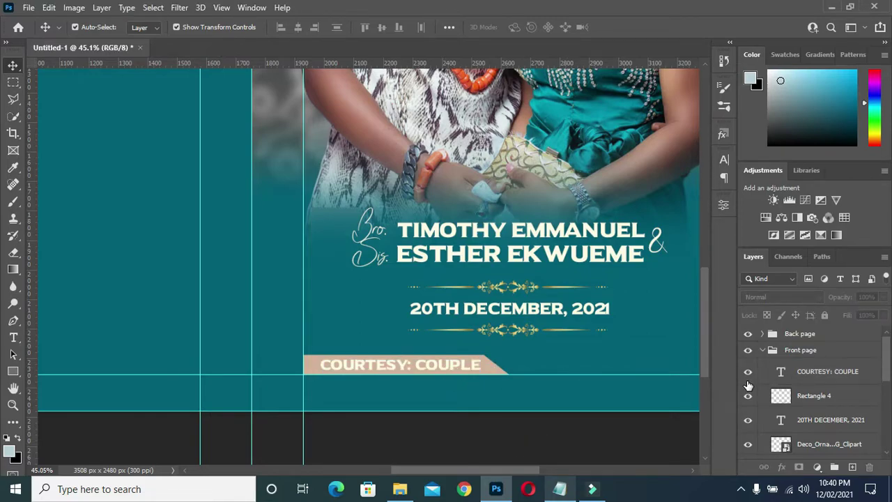
{"action": "scroll", "coordinate": [430, 375], "scroll_direction": "down", "scroll_amount": 2}
{"action": "scroll", "coordinate": [430, 375], "scroll_direction": "down", "scroll_amount": 1}
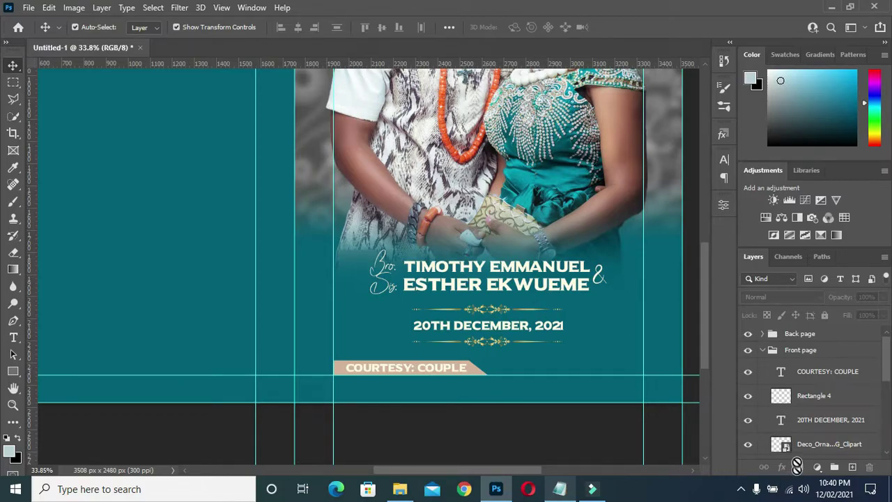
{"action": "left_click", "coordinate": [421, 370]}
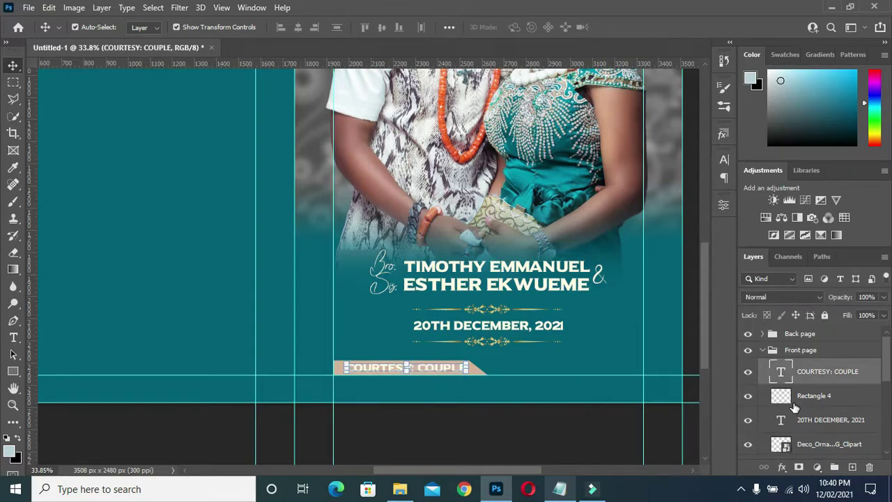
{"action": "left_click", "coordinate": [782, 467]}
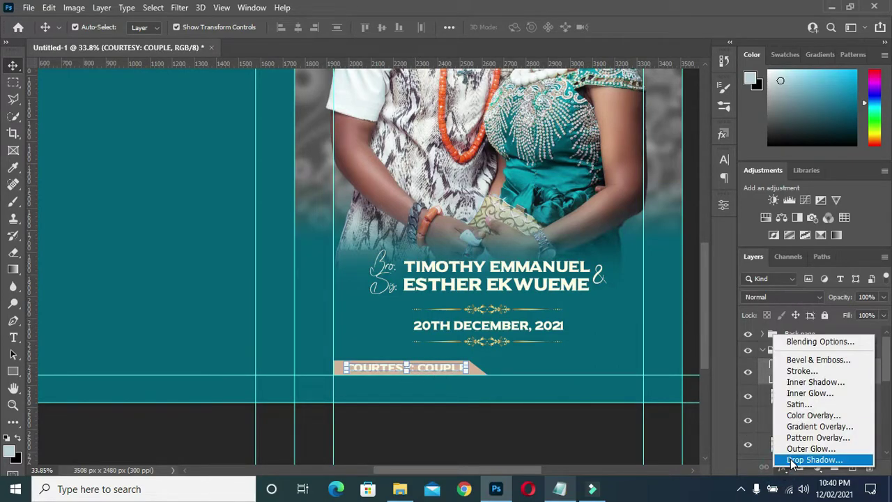
- Apply a black drop shadow: 82% opacity, 8 px distance, 5% spread, 21 px size
{"action": "left_click", "coordinate": [792, 460]}
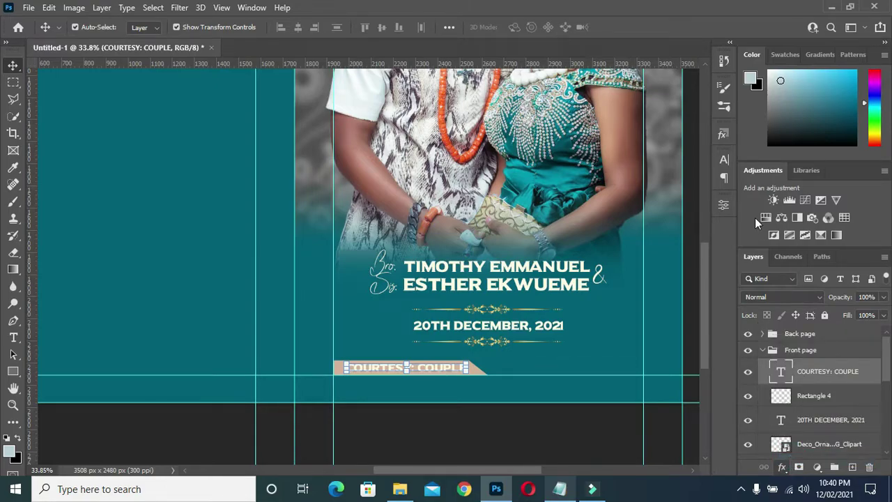
{"action": "left_click", "coordinate": [678, 113]}
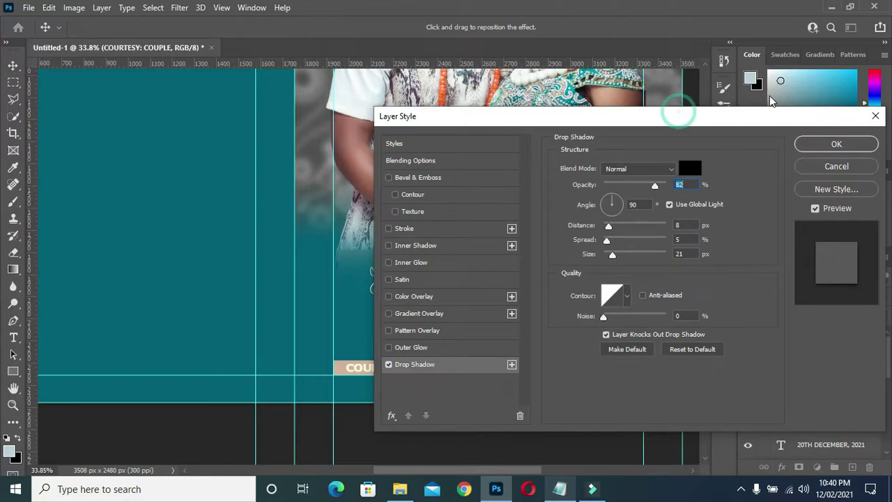
{"action": "left_click_drag", "start_coordinate": [771, 101], "coordinate": [815, 91]}
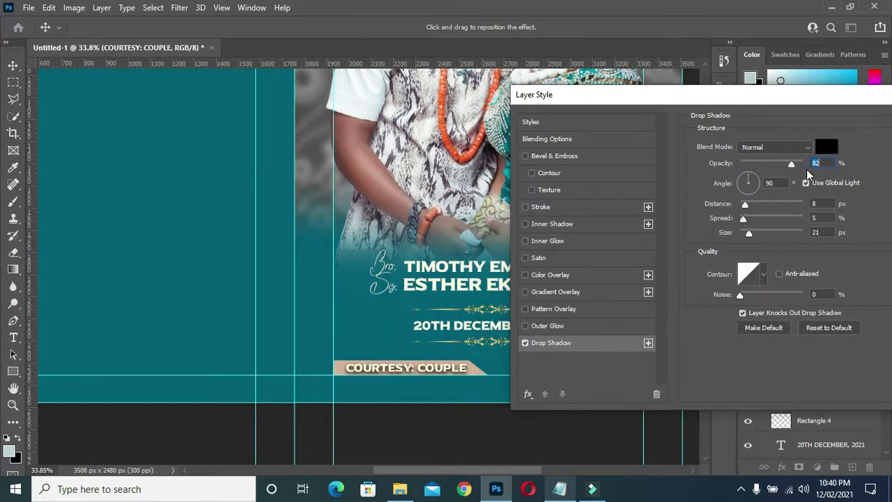
{"action": "left_click", "coordinate": [777, 147]}
{"action": "left_click", "coordinate": [820, 203]}
{"action": "left_click", "coordinate": [815, 218]}
{"action": "left_click", "coordinate": [826, 234]}
{"action": "left_click_drag", "start_coordinate": [810, 97], "coordinate": [674, 98]}
{"action": "left_click", "coordinate": [837, 124]}
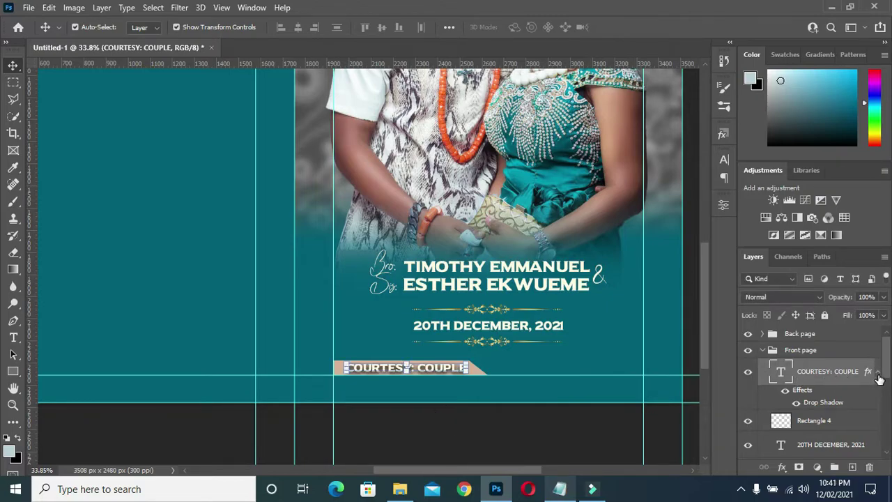
- Copy the COURTESY: COUPLE drop shadow style and paste it onto the date layer
{"action": "left_click", "coordinate": [877, 372]}
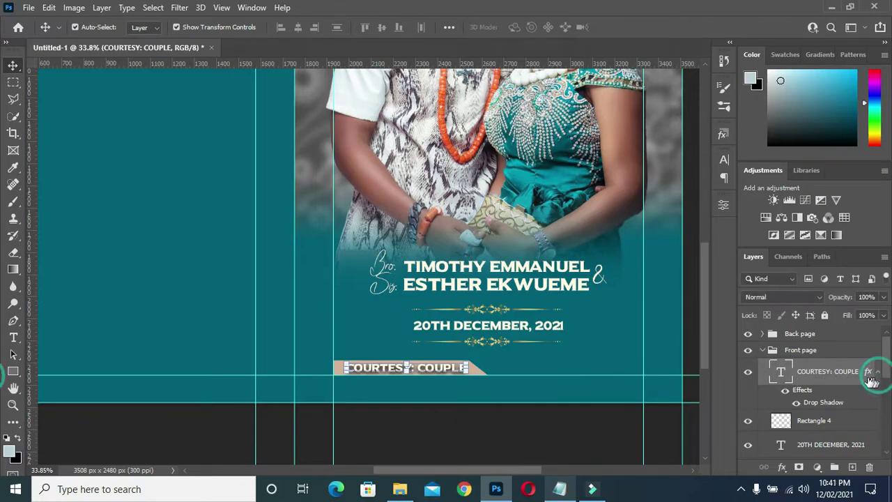
{"action": "right_click", "coordinate": [824, 371]}
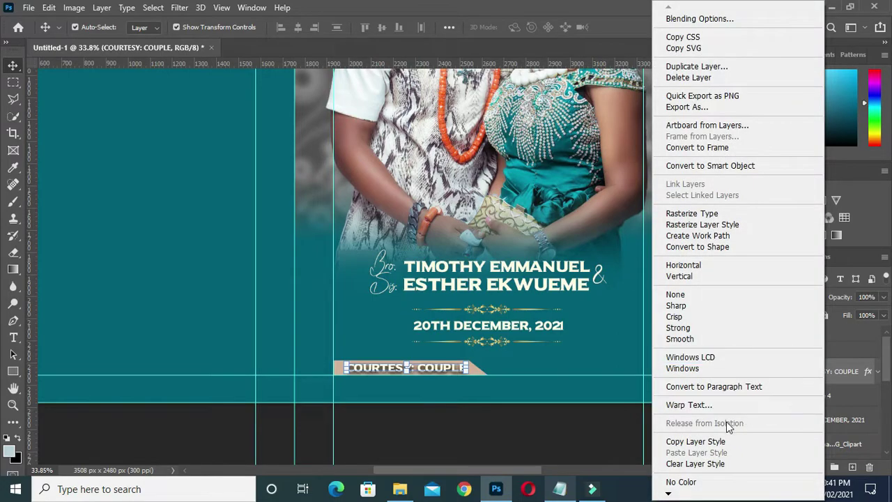
{"action": "left_click", "coordinate": [698, 445]}
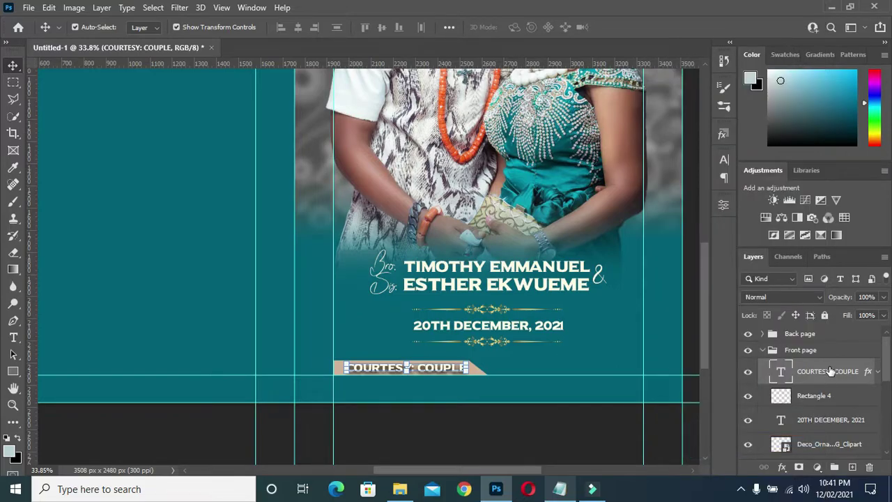
{"action": "scroll", "coordinate": [836, 403], "scroll_direction": "down", "scroll_amount": 1}
{"action": "scroll", "coordinate": [834, 400], "scroll_direction": "down", "scroll_amount": 1}
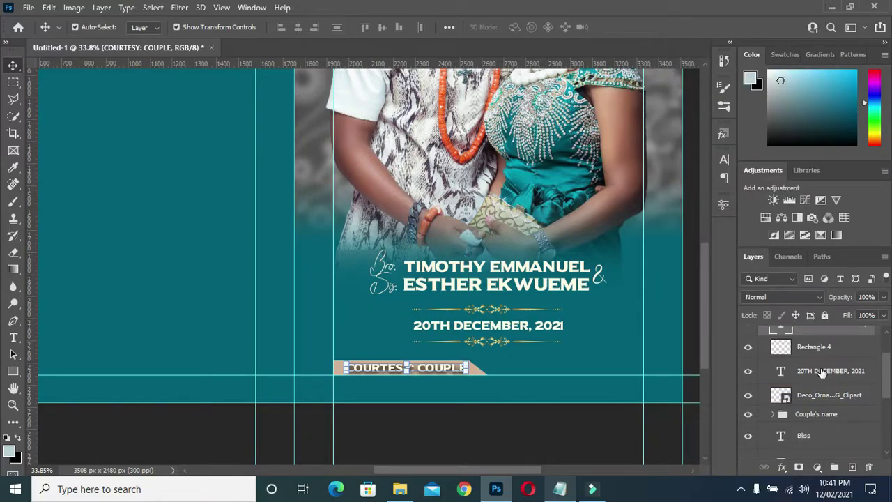
{"action": "left_click", "coordinate": [822, 372]}
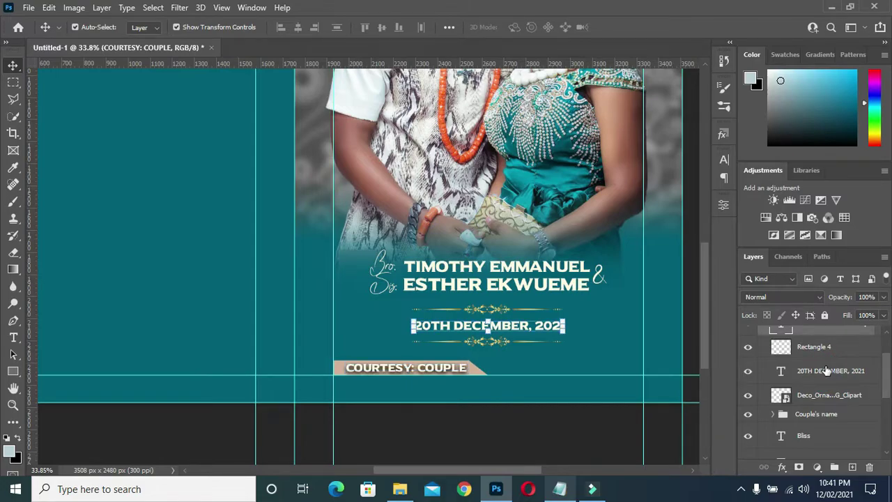
{"action": "right_click", "coordinate": [813, 373]}
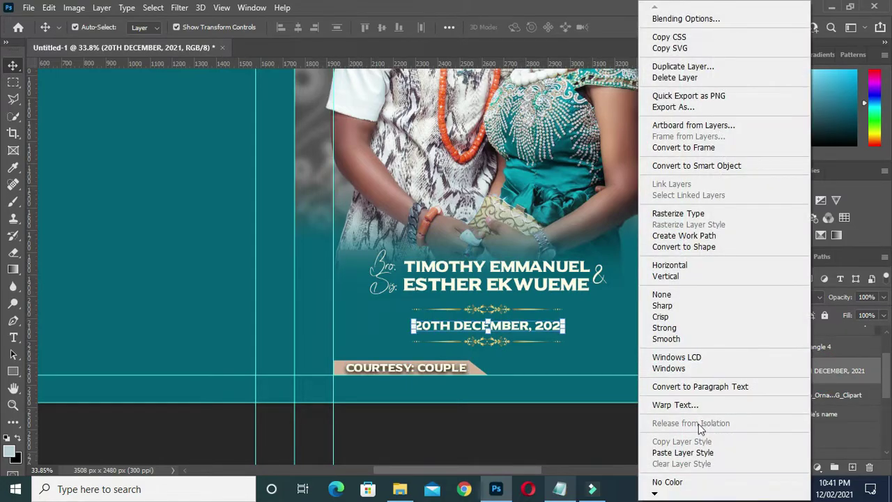
{"action": "left_click", "coordinate": [684, 452]}
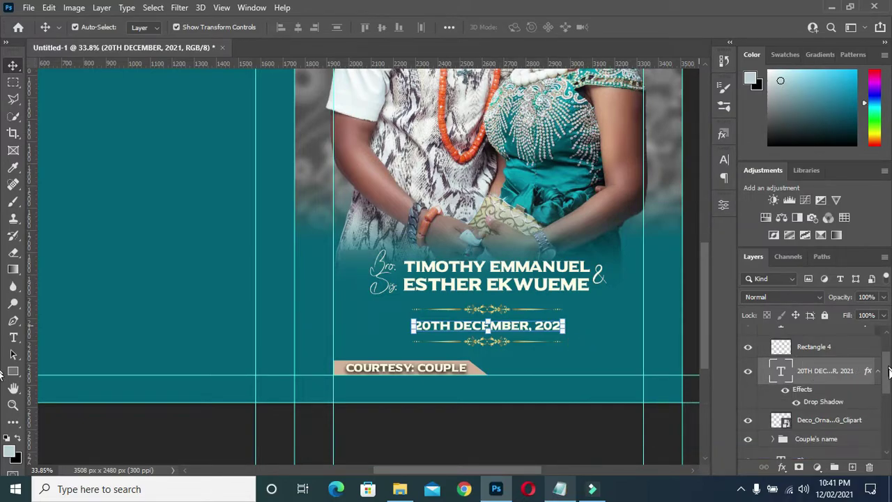
- Paste the same drop shadow onto the Couple's name group and the Bliss text
{"action": "scroll", "coordinate": [878, 377], "scroll_direction": "down", "scroll_amount": 1}
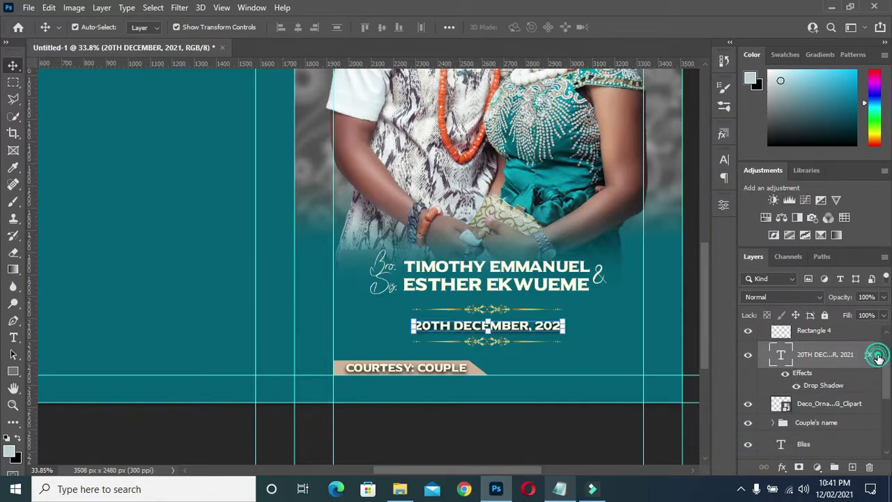
{"action": "scroll", "coordinate": [814, 397], "scroll_direction": "down", "scroll_amount": 3}
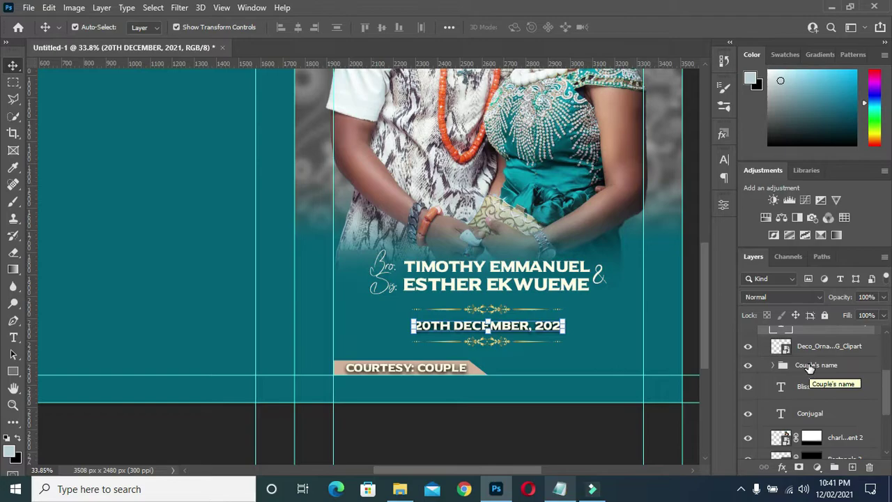
{"action": "right_click", "coordinate": [815, 367]}
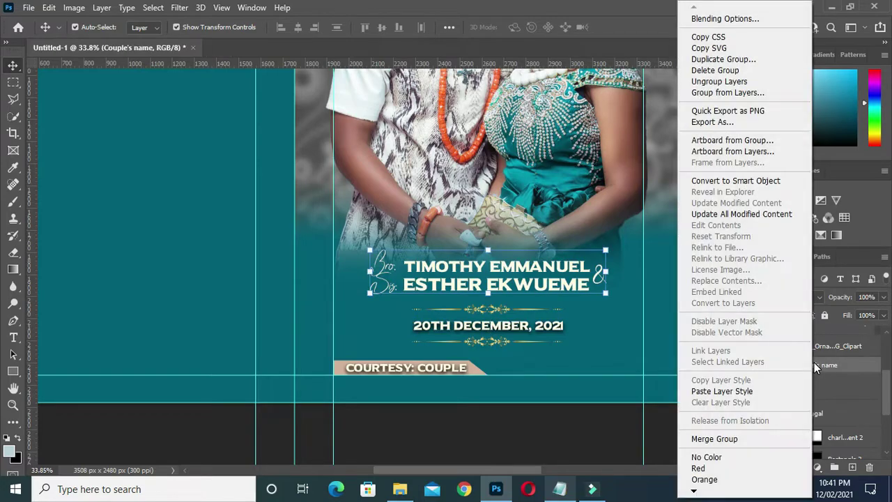
{"action": "left_click", "coordinate": [747, 391]}
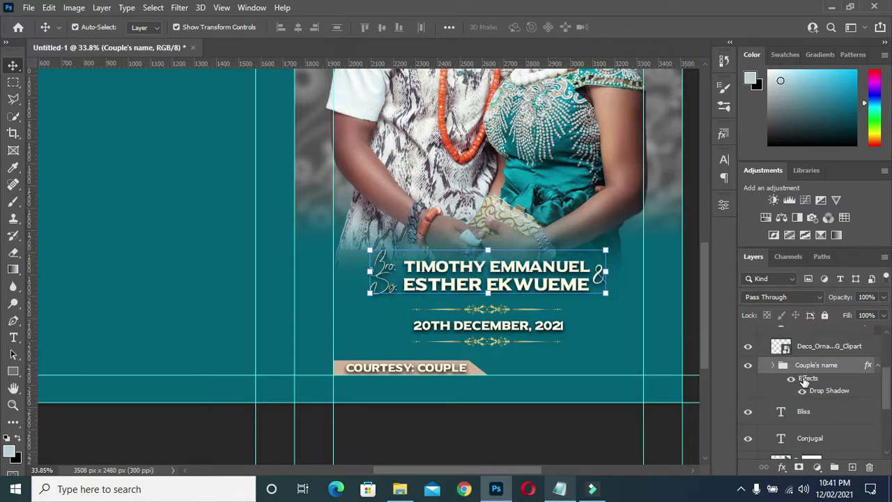
{"action": "left_click", "coordinate": [878, 365]}
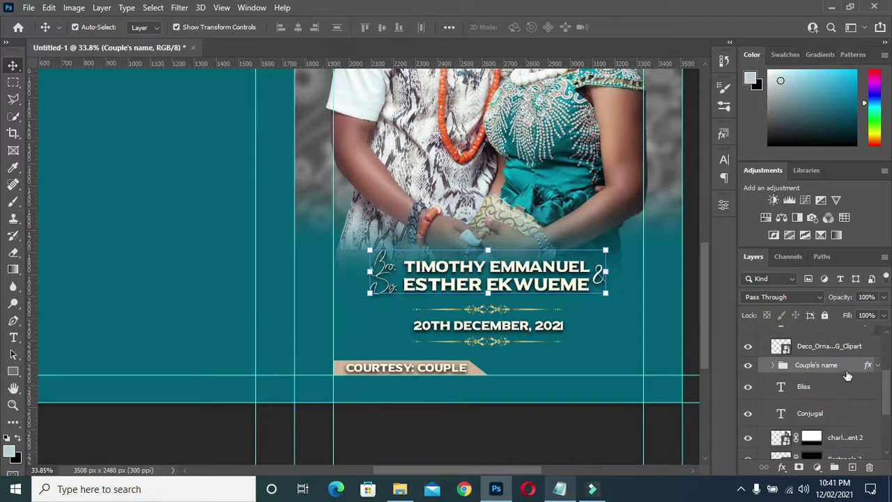
{"action": "scroll", "coordinate": [806, 378], "scroll_direction": "down", "scroll_amount": 1}
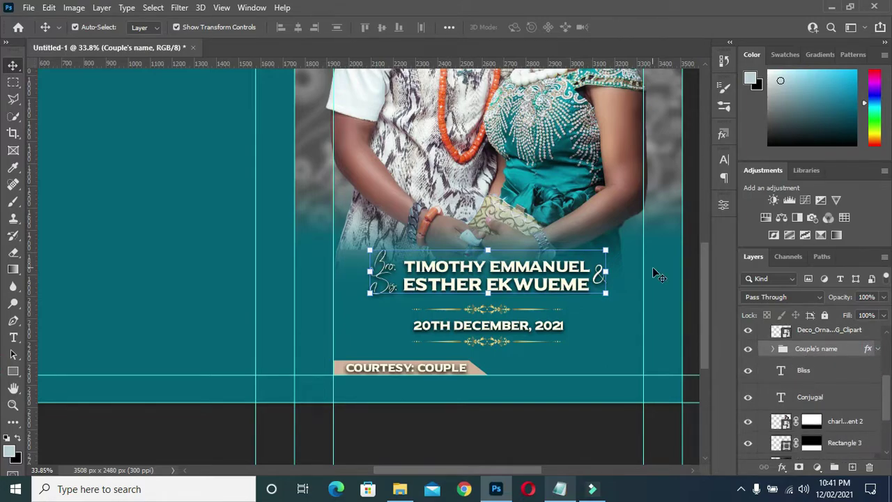
{"action": "left_click", "coordinate": [810, 371]}
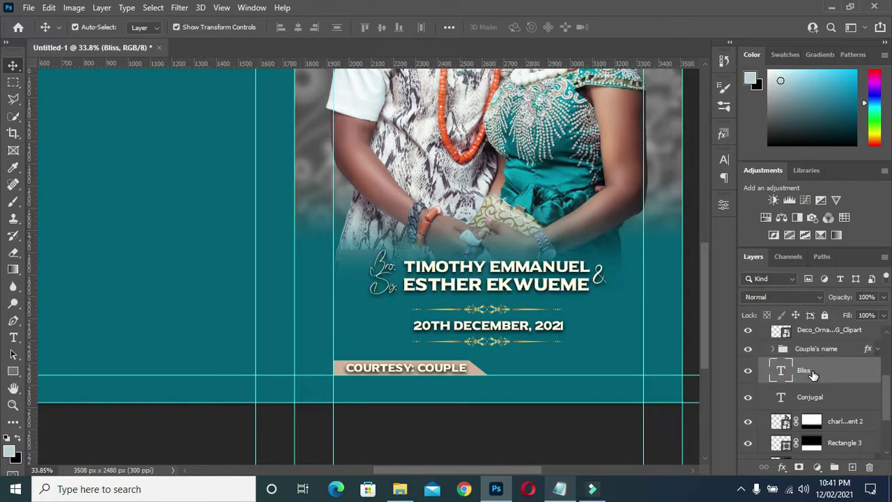
{"action": "right_click", "coordinate": [811, 374]}
{"action": "left_click", "coordinate": [686, 453]}
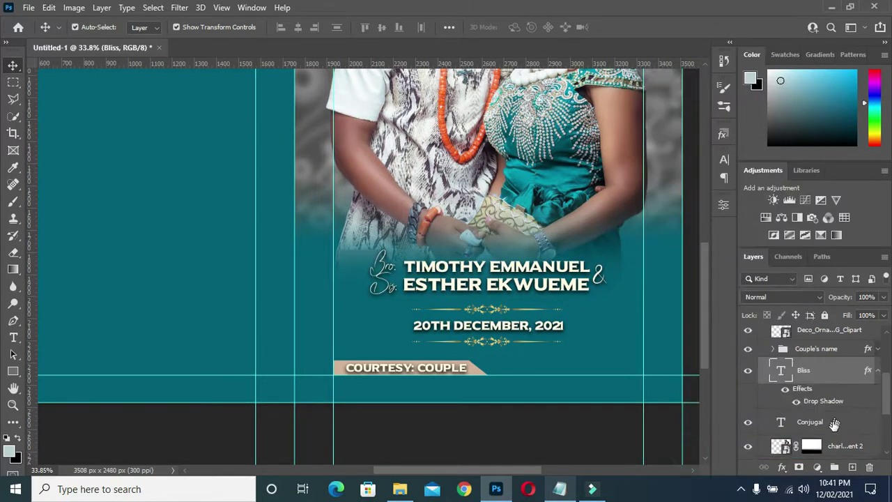
{"action": "left_click", "coordinate": [878, 369]}
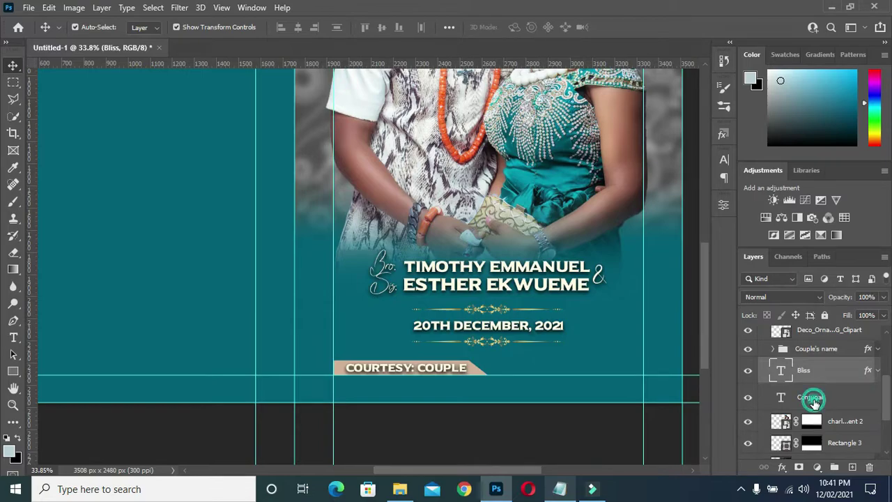
- Paste the drop shadow onto the Conjugal text, then deselect the title
{"action": "left_click", "coordinate": [812, 397]}
{"action": "right_click", "coordinate": [812, 395]}
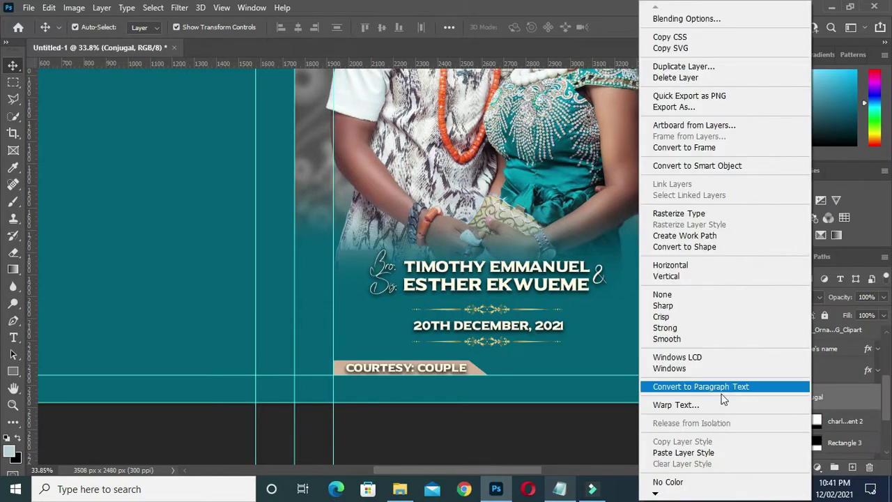
{"action": "left_click", "coordinate": [700, 454]}
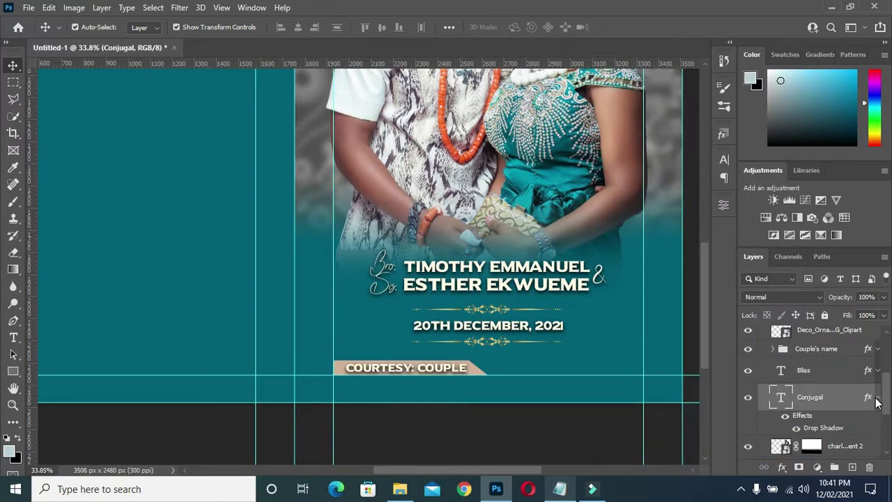
{"action": "left_click", "coordinate": [876, 397]}
{"action": "scroll", "coordinate": [825, 409], "scroll_direction": "down", "scroll_amount": 3}
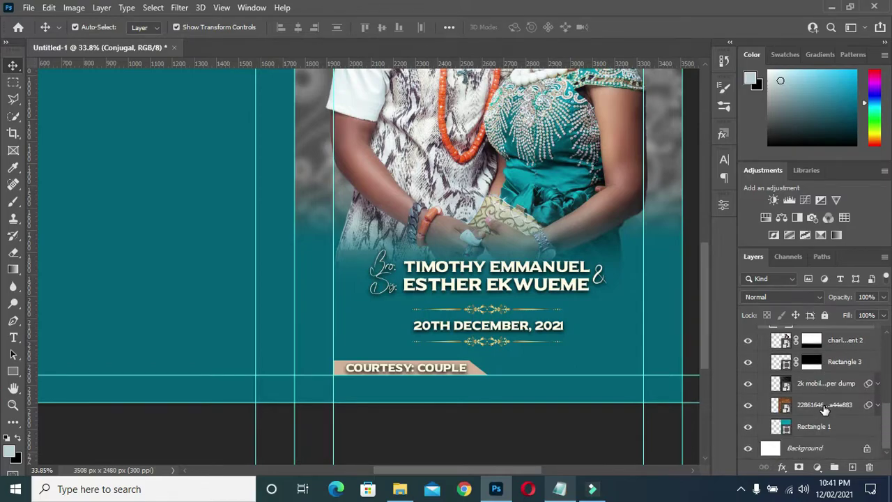
{"action": "scroll", "coordinate": [501, 282], "scroll_direction": "up", "scroll_amount": 3}
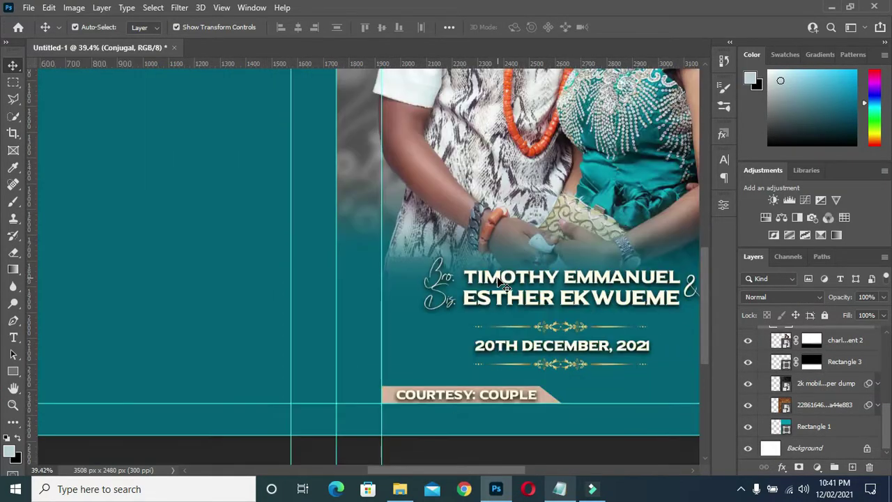
{"action": "scroll", "coordinate": [500, 284], "scroll_direction": "down", "scroll_amount": 4}
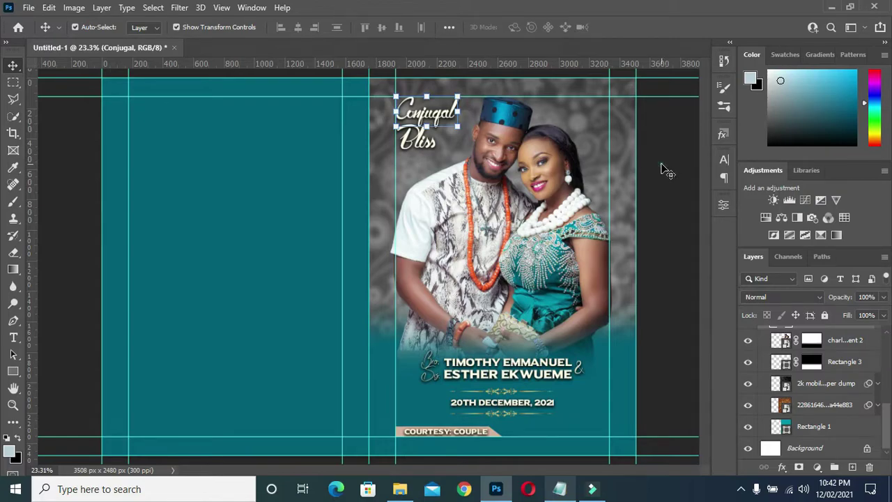
{"action": "left_click", "coordinate": [666, 170]}
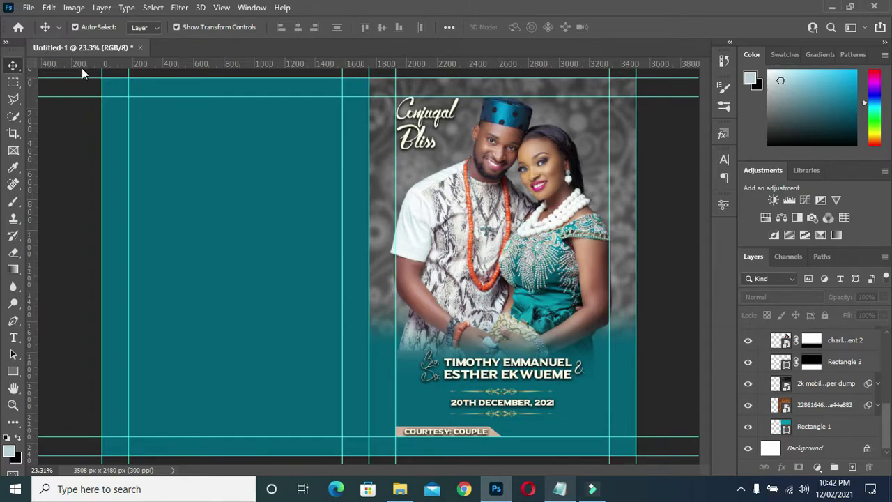
{"action": "scroll", "coordinate": [82, 69], "scroll_direction": "up", "scroll_amount": 1}
{"action": "scroll", "coordinate": [92, 88], "scroll_direction": "down", "scroll_amount": 1}
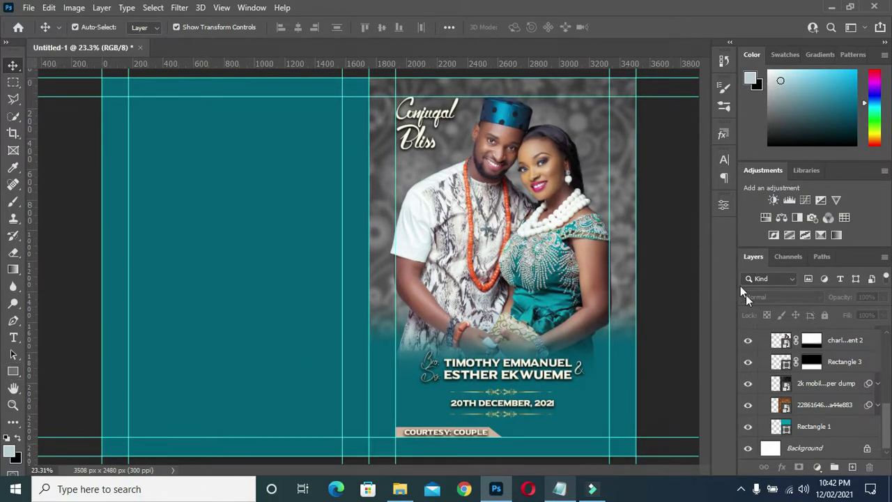
{"action": "scroll", "coordinate": [781, 356], "scroll_direction": "up", "scroll_amount": 6}
- Collapse Front page, expand the Back page group, and select the teal Rectangle 2
{"action": "scroll", "coordinate": [779, 378], "scroll_direction": "up", "scroll_amount": 2}
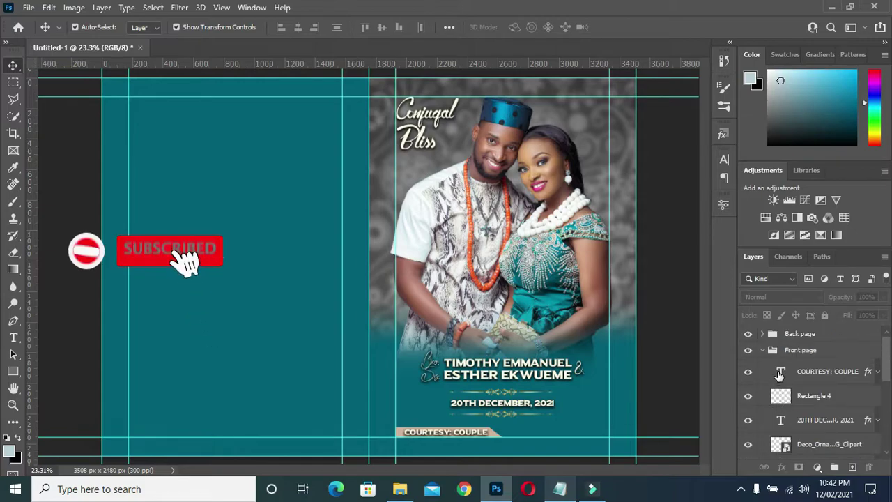
{"action": "left_click", "coordinate": [762, 349]}
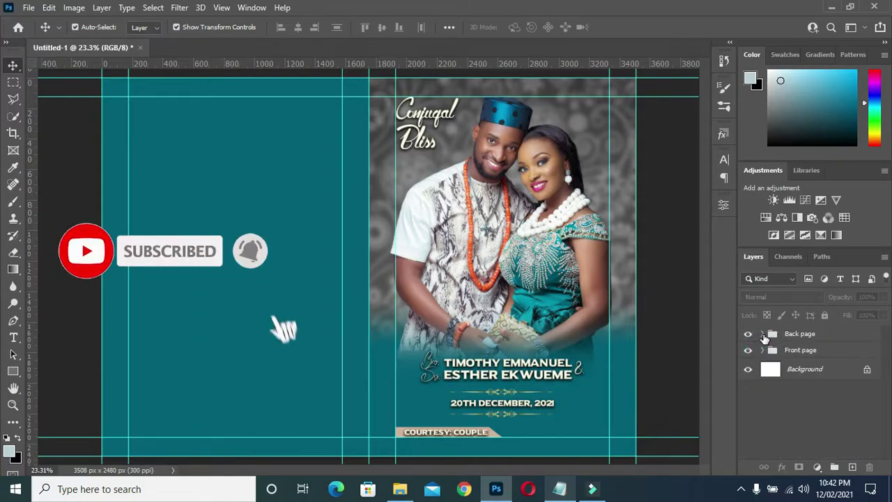
{"action": "left_click", "coordinate": [762, 333]}
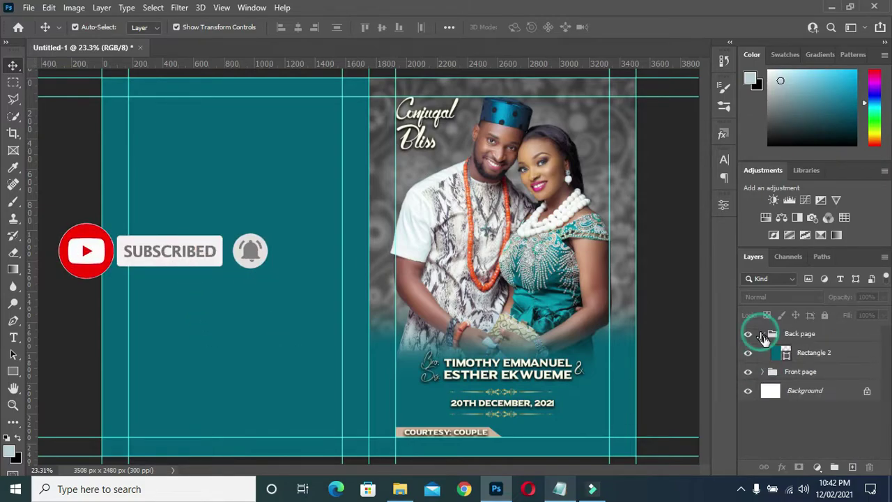
{"action": "left_click", "coordinate": [799, 352]}
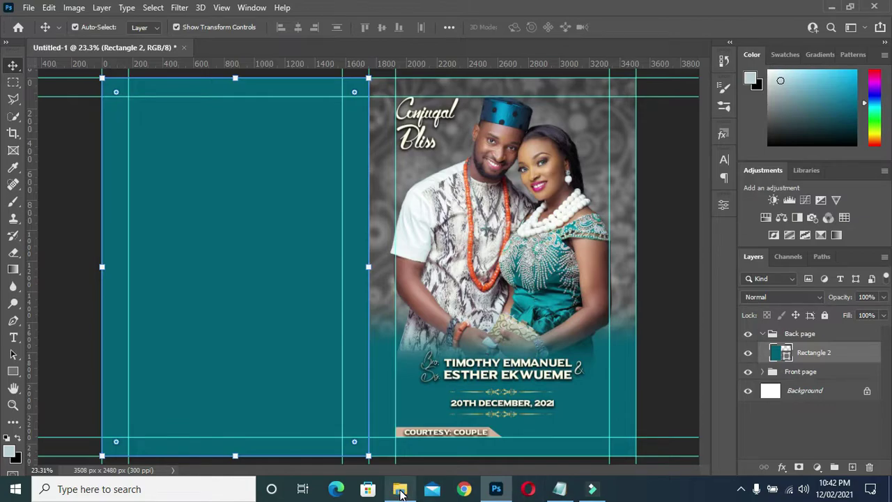
- Open the engagement photos folder and drag engagement 4 onto the brochure
{"action": "left_click", "coordinate": [400, 492]}
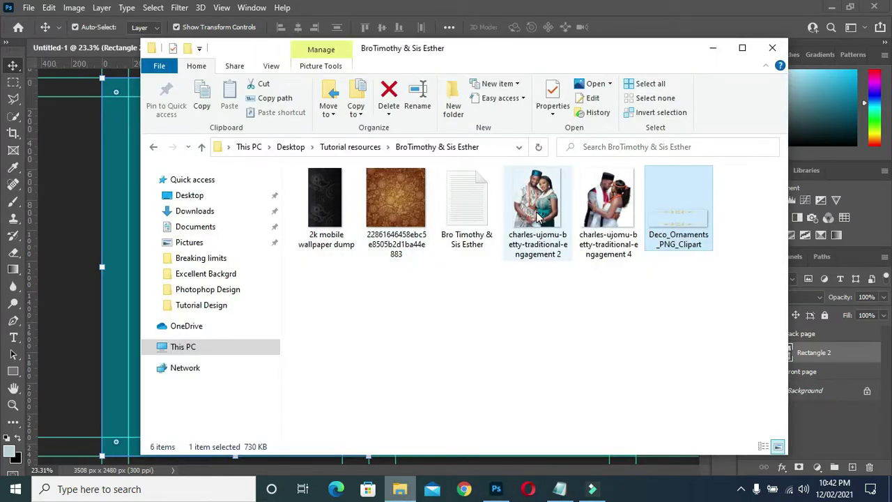
{"action": "double_click", "coordinate": [601, 196]}
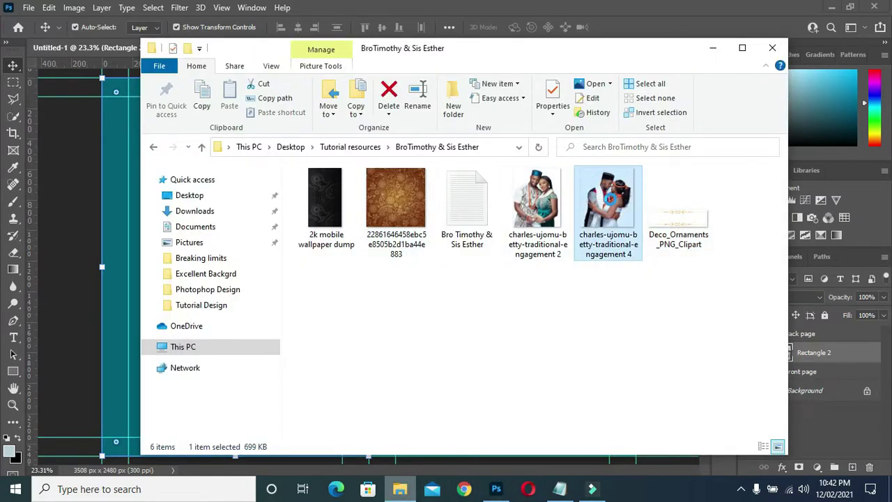
{"action": "left_click_drag", "start_coordinate": [614, 202], "coordinate": [112, 291]}
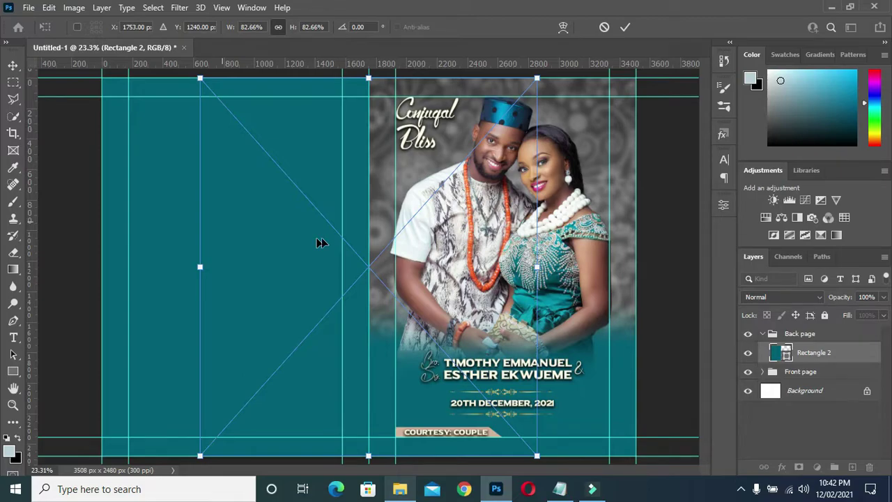
- Move the engagement 4 photo left and scale it down within the teal panel
{"action": "left_click_drag", "start_coordinate": [237, 240], "coordinate": [174, 234]}
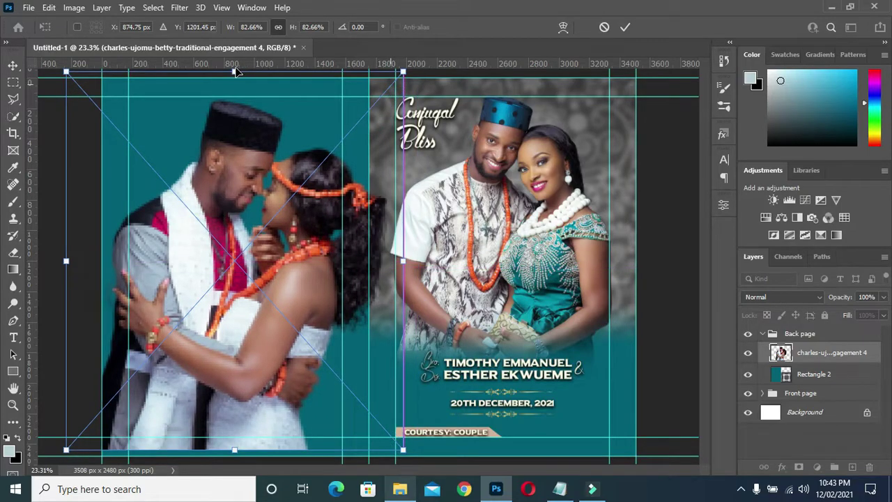
{"action": "left_click_drag", "start_coordinate": [235, 71], "coordinate": [232, 176]}
{"action": "left_click_drag", "start_coordinate": [238, 239], "coordinate": [231, 131]}
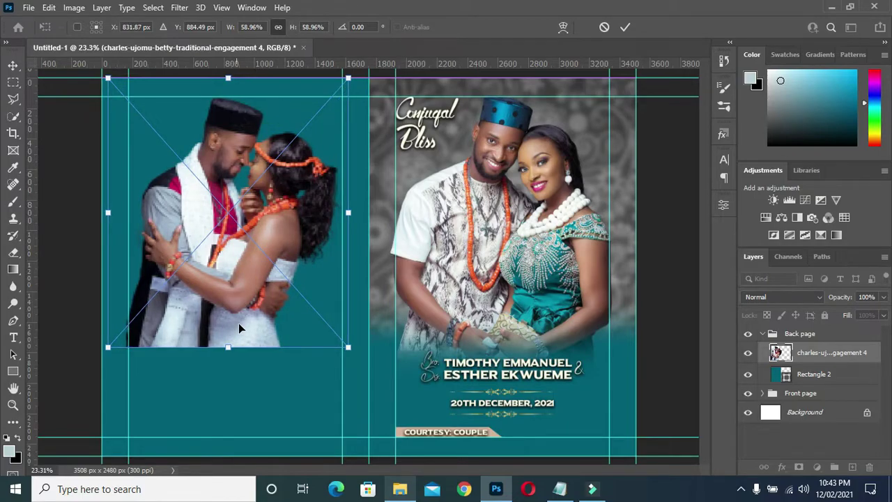
{"action": "left_click_drag", "start_coordinate": [230, 348], "coordinate": [234, 371]}
{"action": "left_click", "coordinate": [230, 325]}
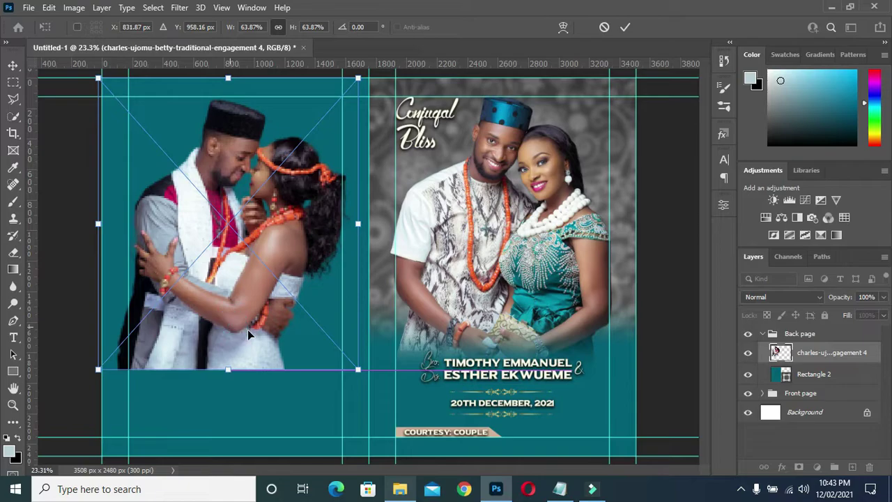
{"action": "left_click_drag", "start_coordinate": [247, 329], "coordinate": [257, 332]}
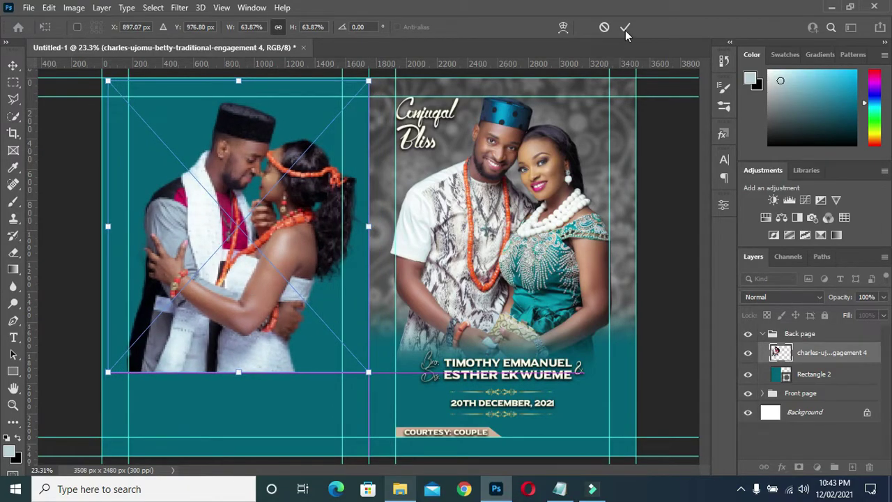
- Tilt the photo about −9°, shift it up-left, and commit at roughly 67.77% scale
{"action": "left_click_drag", "start_coordinate": [379, 389], "coordinate": [405, 365]}
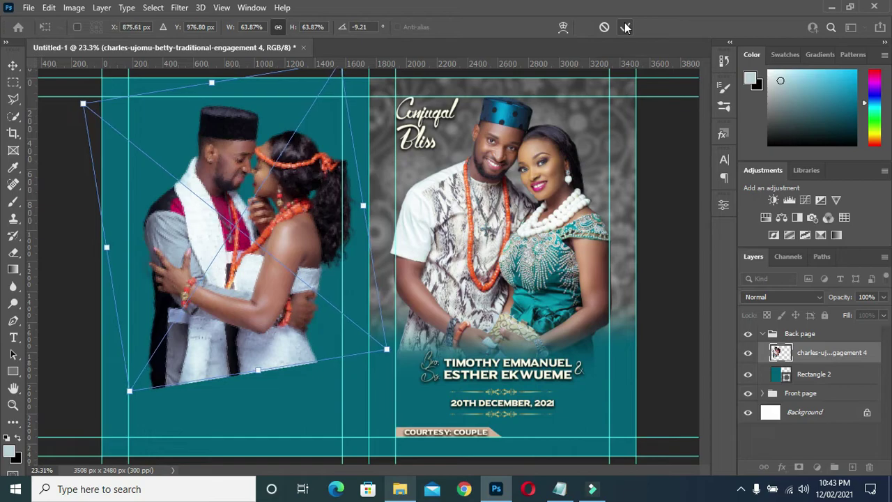
{"action": "mouse_move", "coordinate": [272, 225]}
{"action": "left_mouse_down"}
{"action": "mouse_move", "coordinate": [269, 208]}
{"action": "mouse_move", "coordinate": [259, 214]}
{"action": "left_mouse_up"}
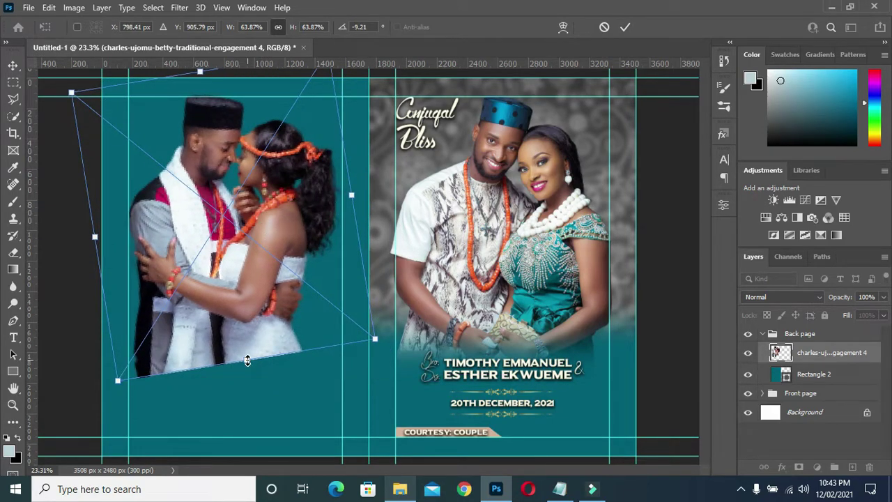
{"action": "left_click", "coordinate": [624, 27]}
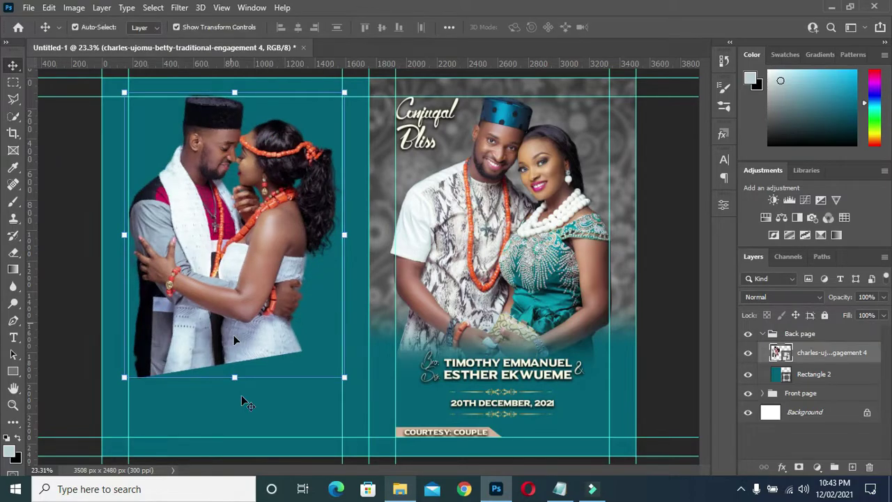
{"action": "left_click_drag", "start_coordinate": [234, 377], "coordinate": [250, 378]}
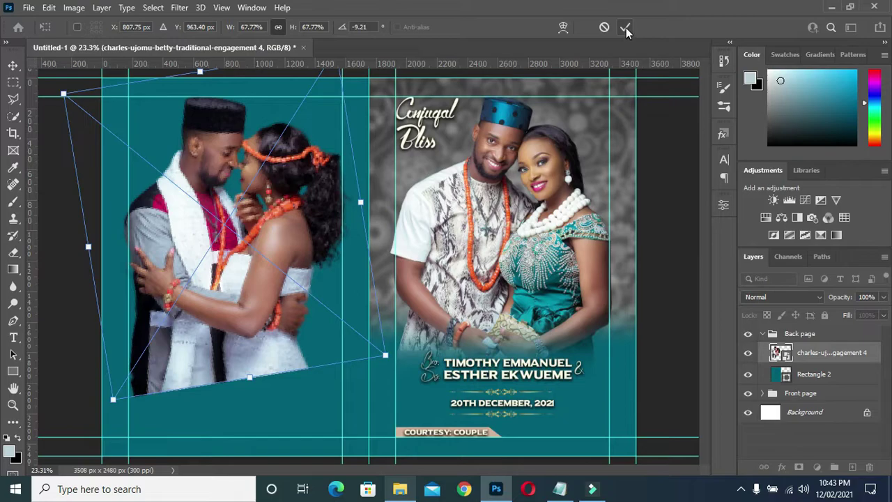
{"action": "left_click", "coordinate": [625, 28]}
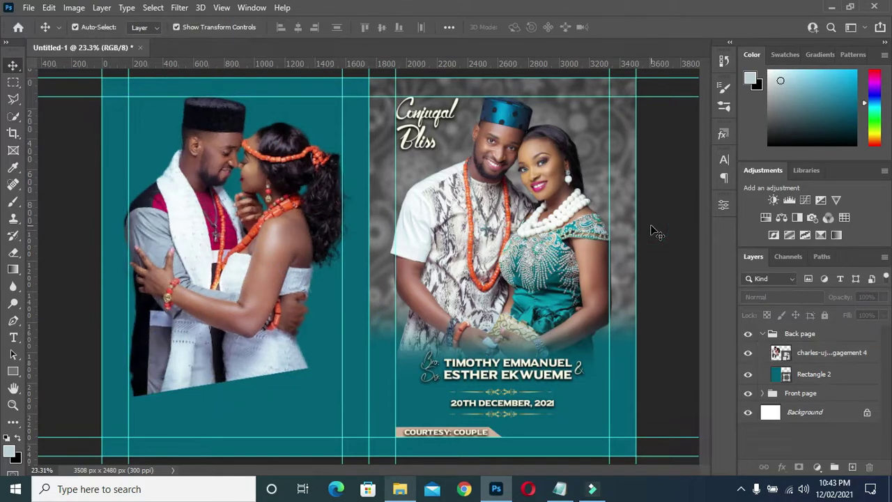
- Nudge the engagement photo slightly right and add a layer mask to its layer
{"action": "left_click", "coordinate": [256, 297]}
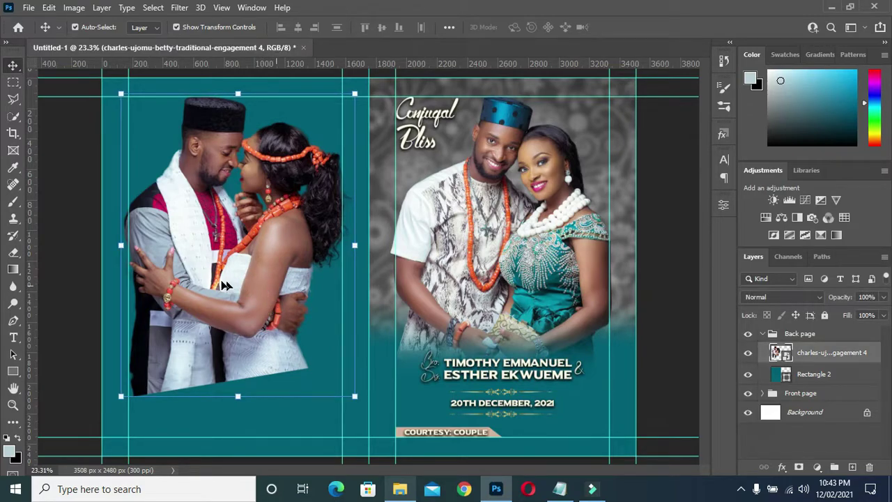
{"action": "left_click_drag", "start_coordinate": [225, 284], "coordinate": [227, 286]}
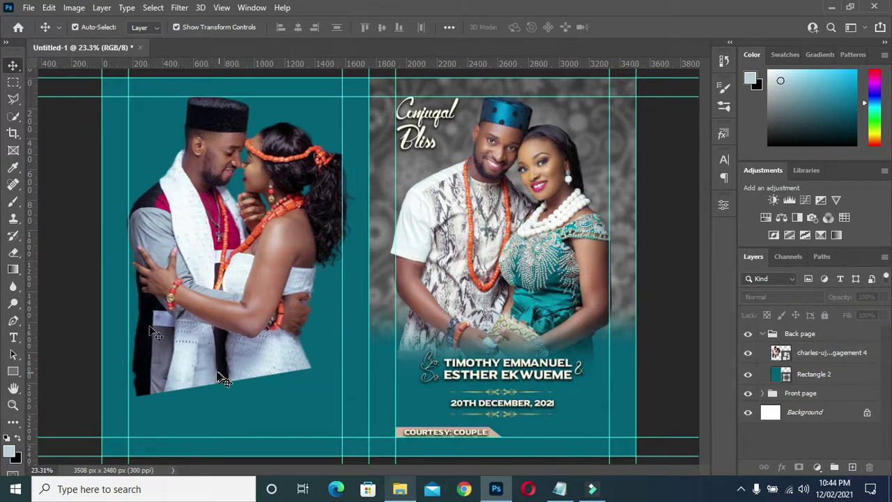
{"action": "left_click", "coordinate": [209, 364]}
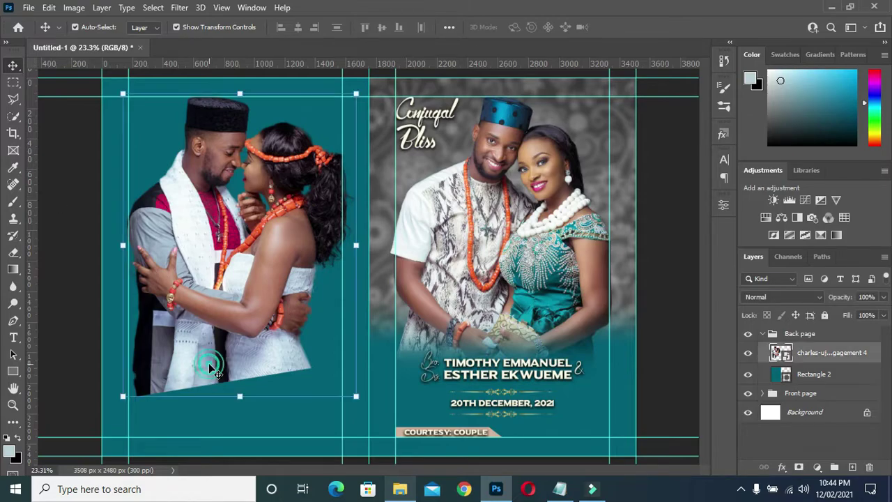
{"action": "left_click", "coordinate": [799, 466]}
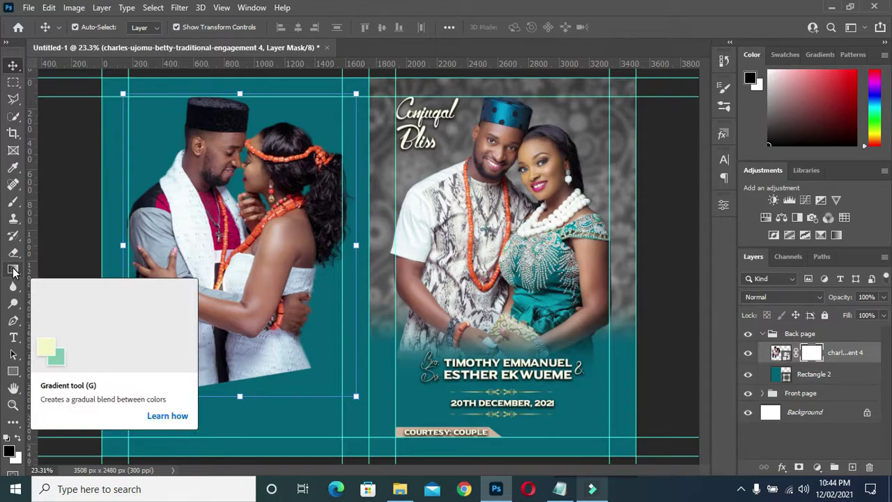
- Draw an upward gradient on the mask so the photo's bottom edge fades into the teal
{"action": "left_click", "coordinate": [14, 270]}
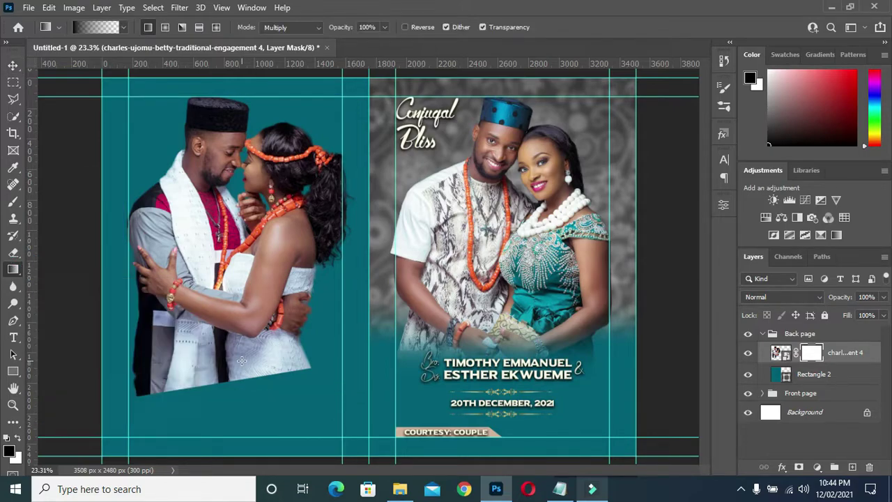
{"action": "left_click_drag", "start_coordinate": [220, 398], "coordinate": [218, 342]}
{"action": "left_click_drag", "start_coordinate": [217, 399], "coordinate": [233, 324]}
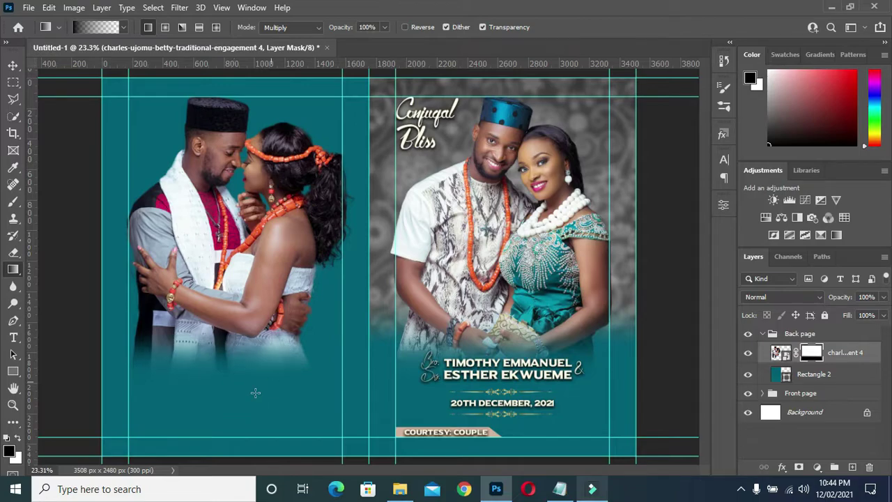
{"action": "left_click_drag", "start_coordinate": [253, 397], "coordinate": [243, 359]}
{"action": "left_click", "coordinate": [13, 65]}
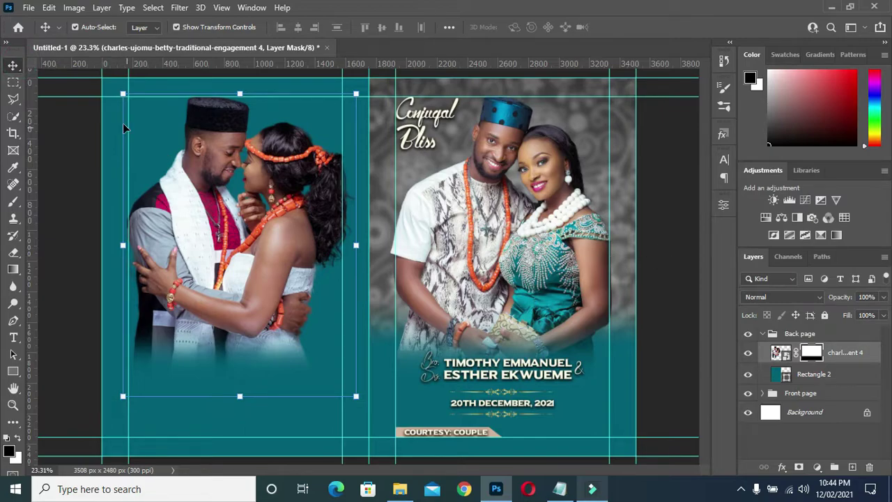
{"action": "left_click", "coordinate": [81, 138]}
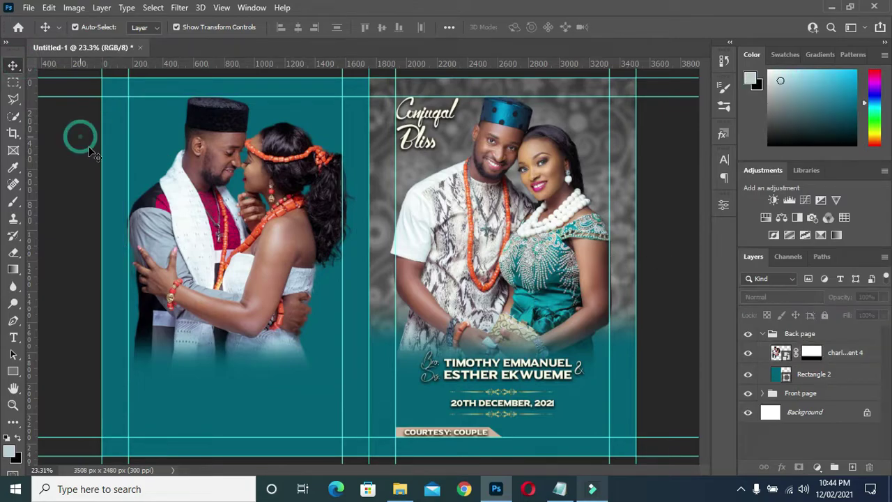
- Draw a rectangle from the back page's top-left corner down over the photo's upper area
{"action": "left_click", "coordinate": [197, 248]}
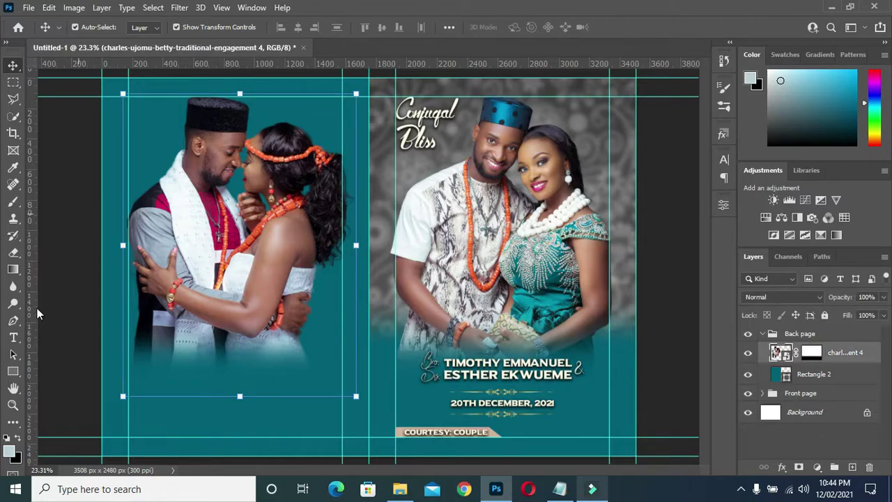
{"action": "left_click", "coordinate": [13, 374]}
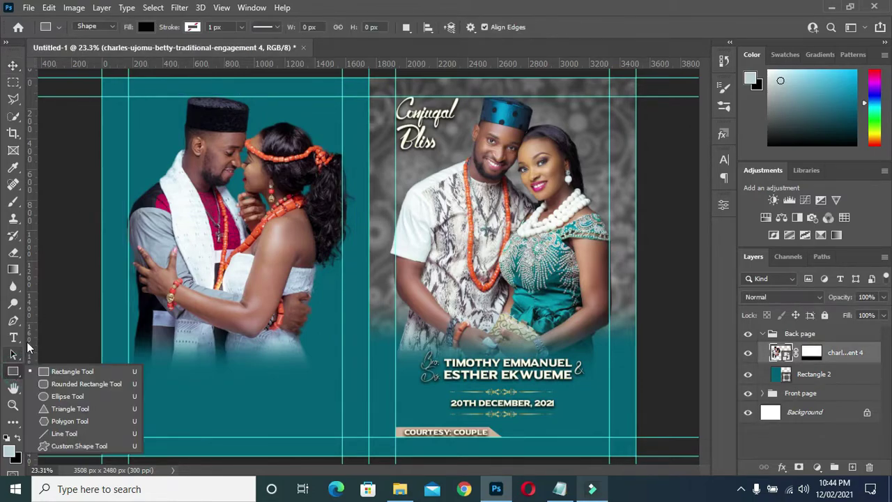
{"action": "left_click", "coordinate": [61, 372]}
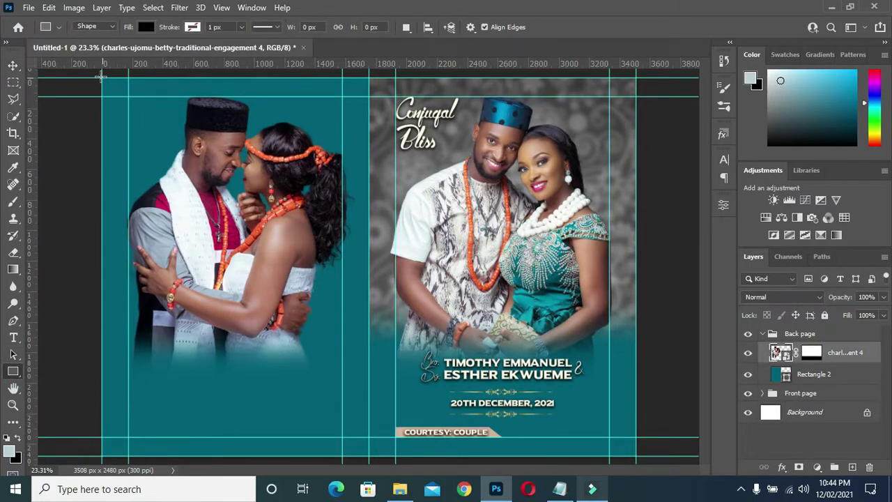
{"action": "left_click_drag", "start_coordinate": [102, 77], "coordinate": [368, 290]}
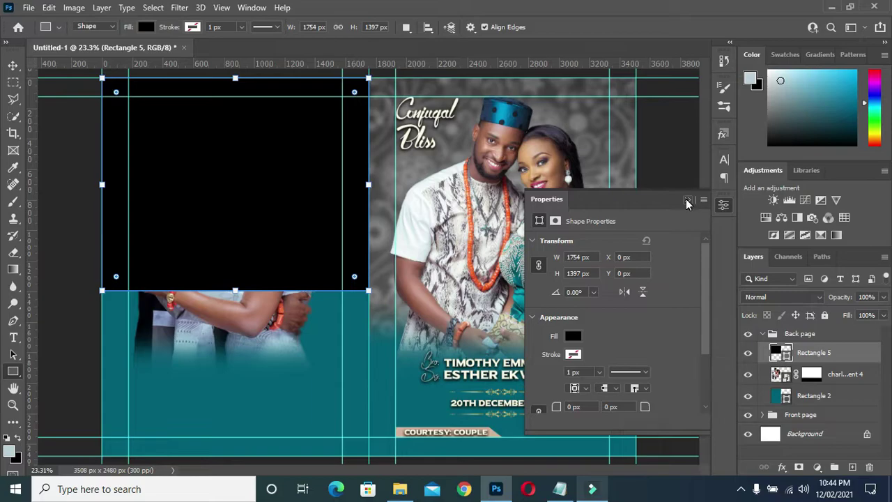
- Change the rectangle's fill from pale yellow to tan using the Recently Used Colors swatches
{"action": "left_click", "coordinate": [573, 336]}
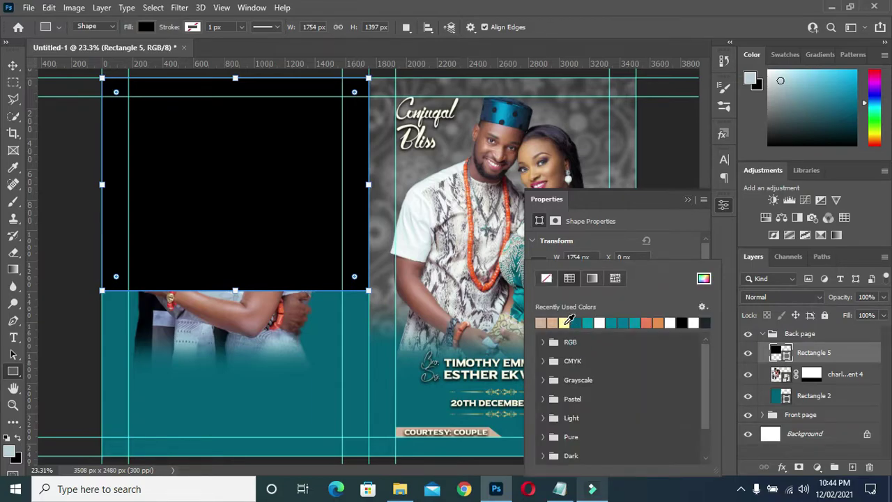
{"action": "left_click", "coordinate": [565, 322]}
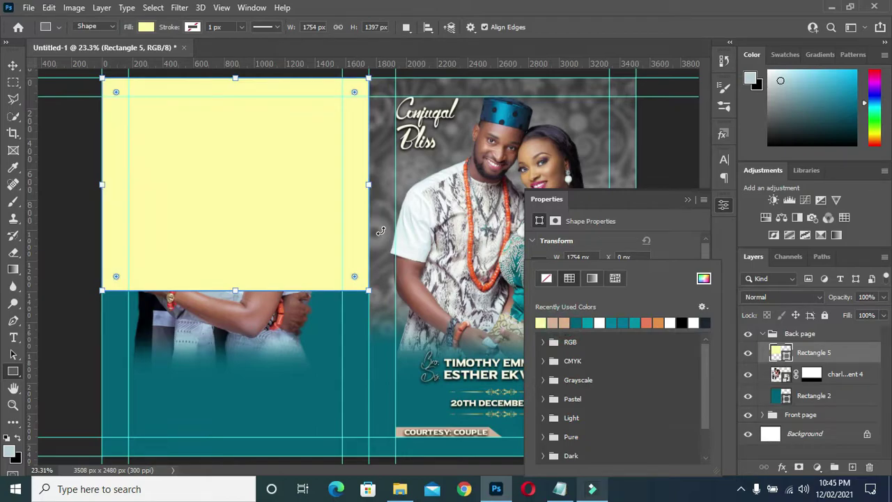
{"action": "left_click", "coordinate": [552, 322]}
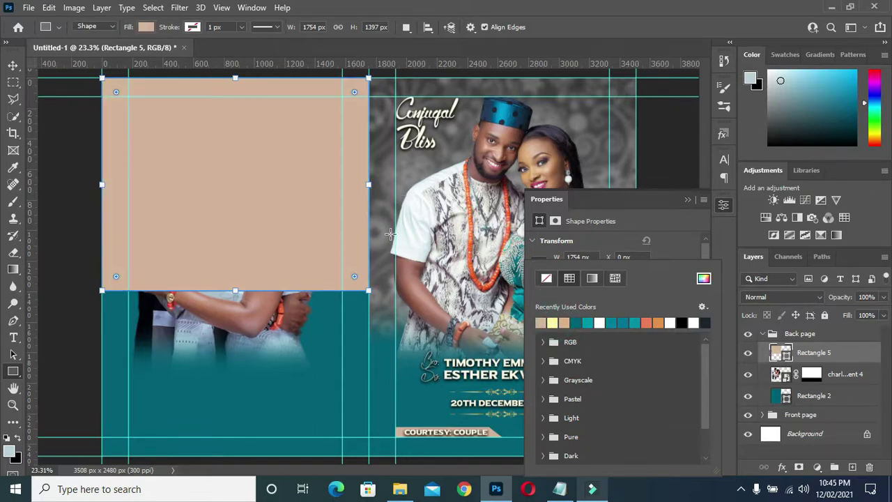
{"action": "left_click", "coordinate": [14, 67]}
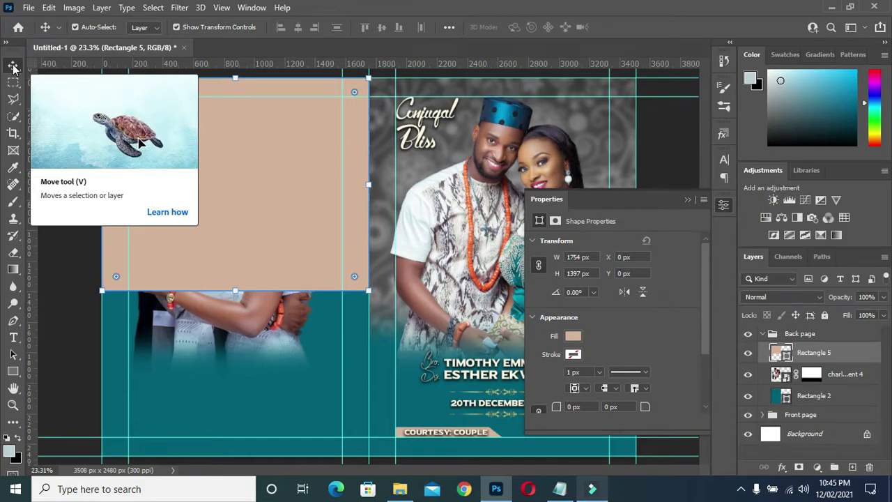
{"action": "left_click", "coordinate": [572, 335]}
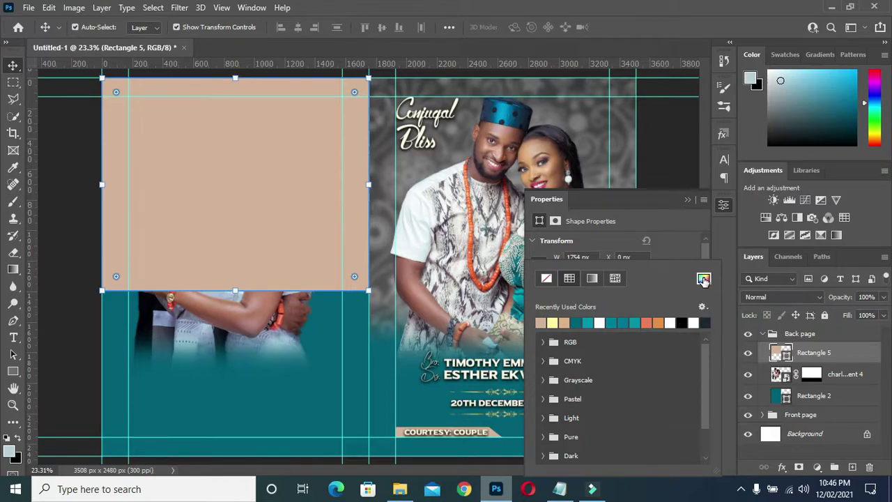
- Eyedrop a light blue (a9bfd1) from the photo as the rectangle's fill colour
{"action": "left_click", "coordinate": [703, 279]}
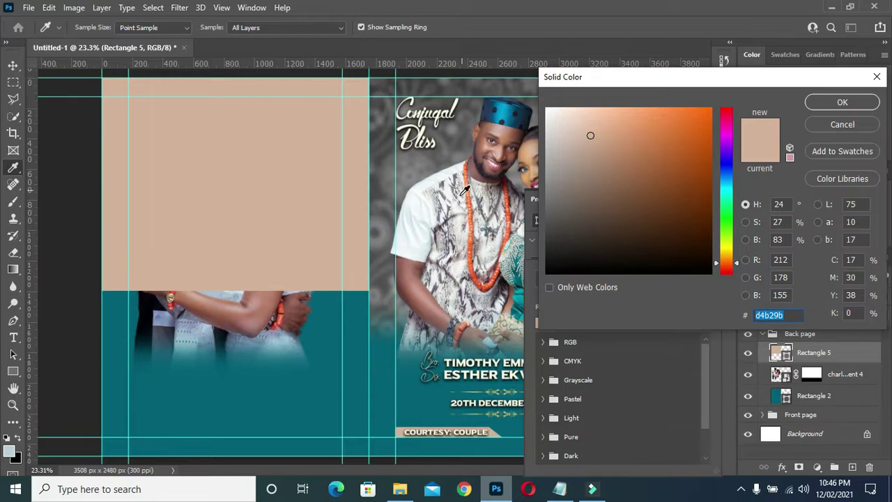
{"action": "left_click", "coordinate": [439, 194]}
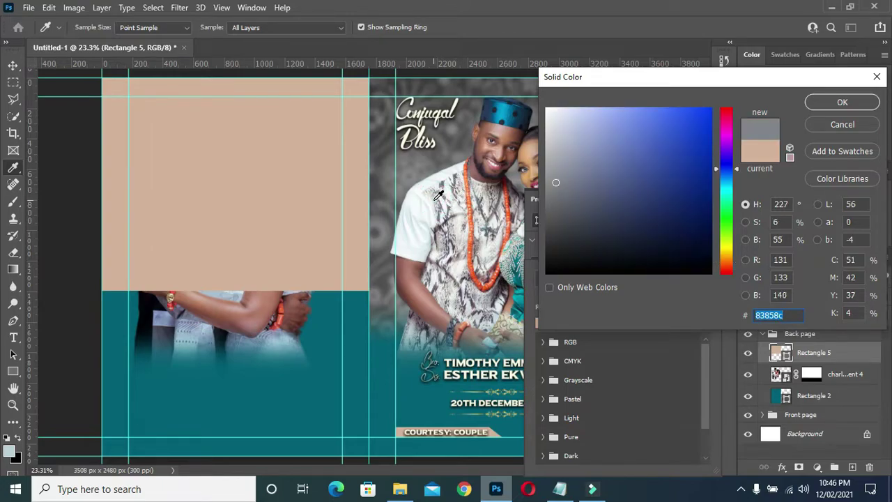
{"action": "left_click", "coordinate": [432, 199]}
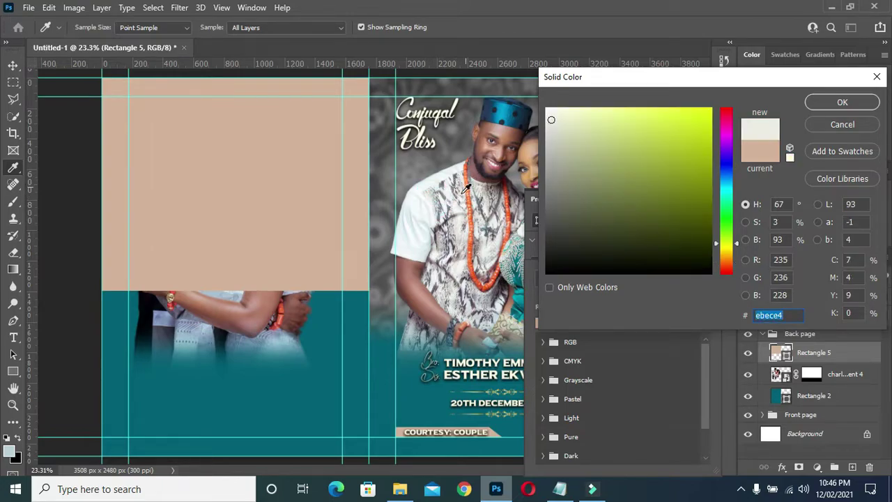
{"action": "left_click", "coordinate": [224, 293]}
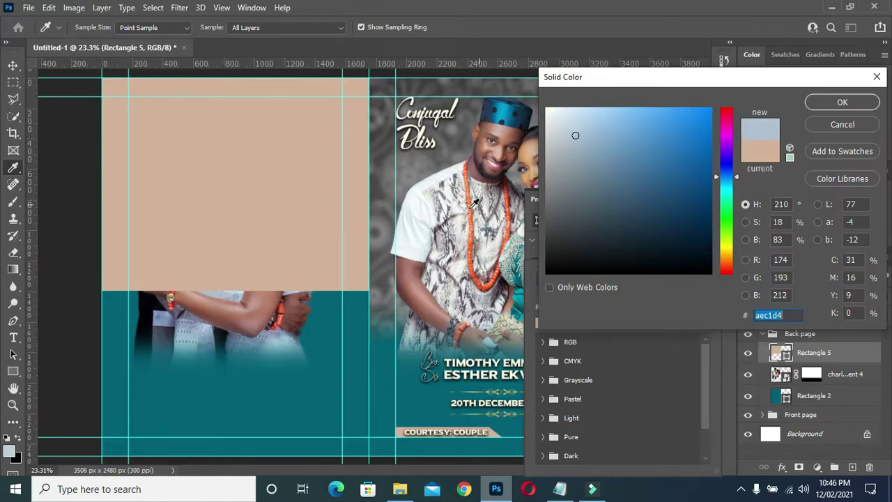
{"action": "left_click", "coordinate": [443, 205]}
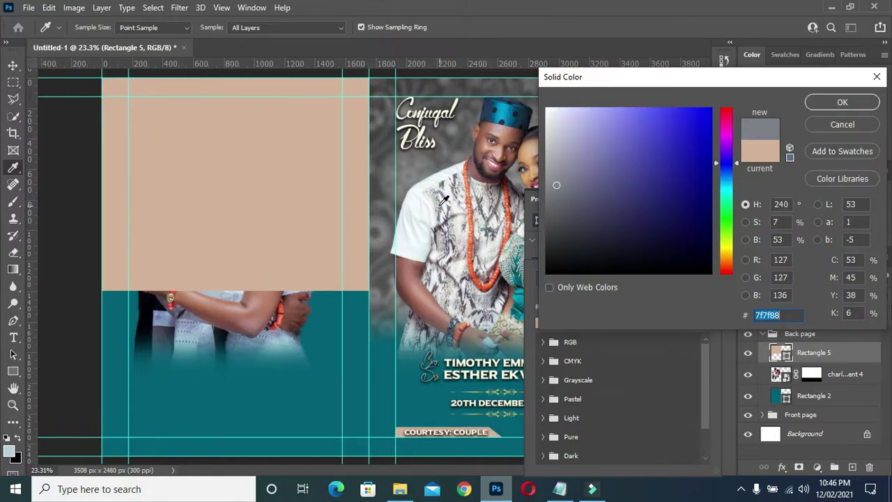
{"action": "left_click", "coordinate": [445, 193]}
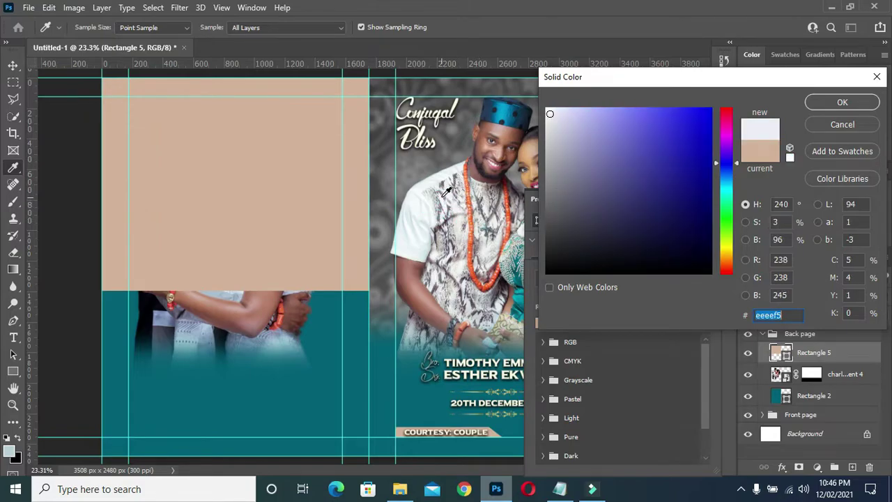
{"action": "left_click", "coordinate": [227, 292]}
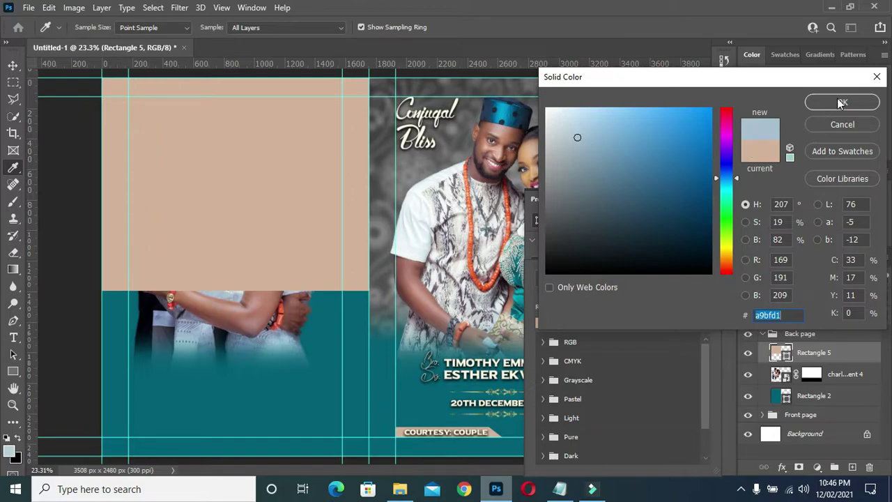
{"action": "left_click", "coordinate": [821, 106]}
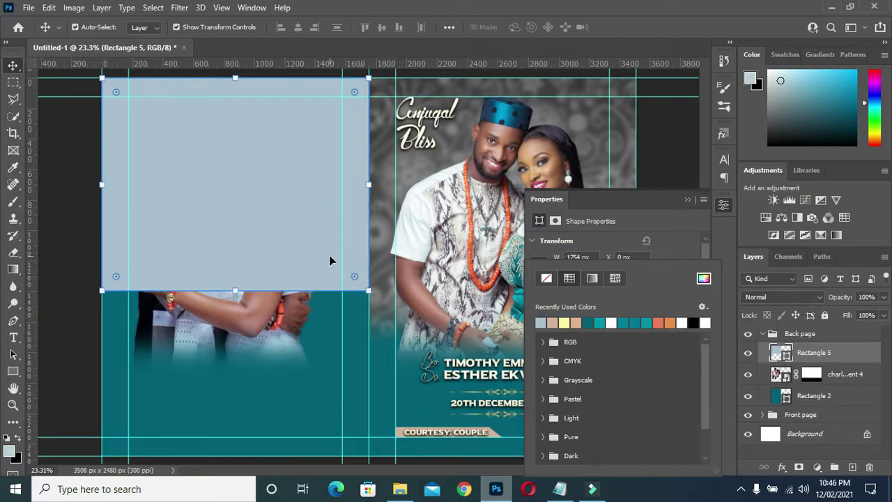
- Rasterize the Rectangle 5 layer into plain pixels
{"action": "left_click", "coordinate": [687, 200]}
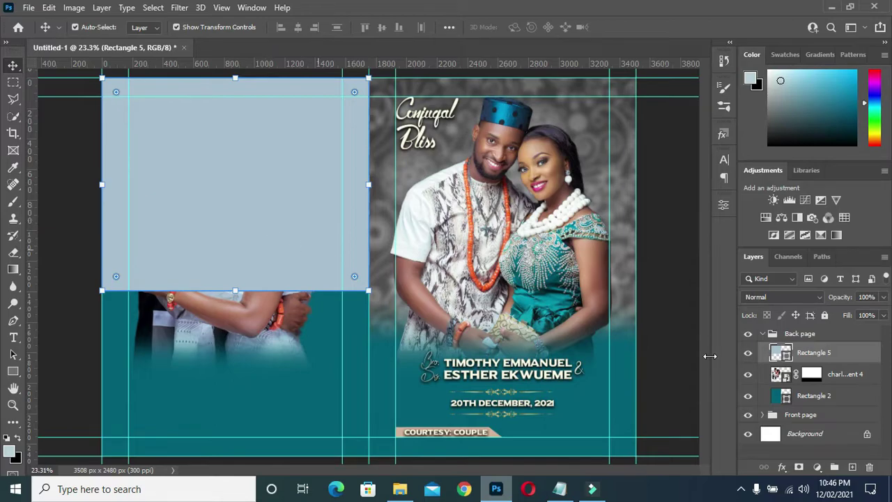
{"action": "right_click", "coordinate": [807, 354]}
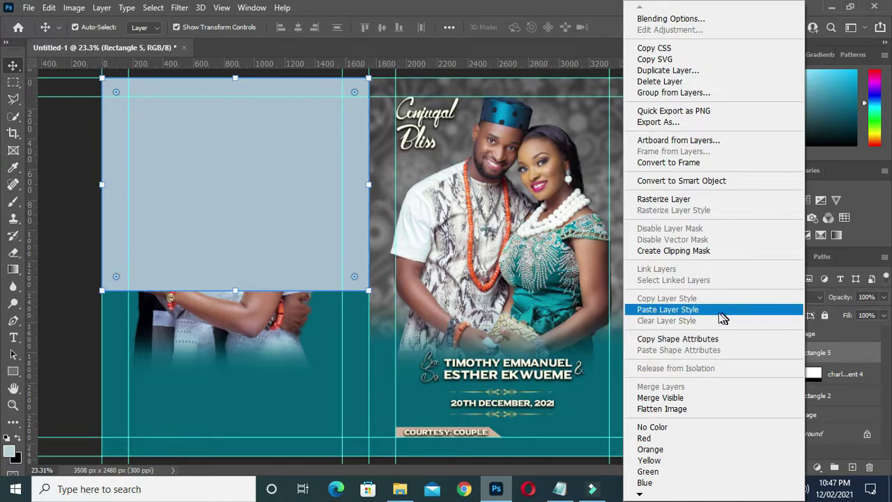
{"action": "left_click", "coordinate": [675, 204]}
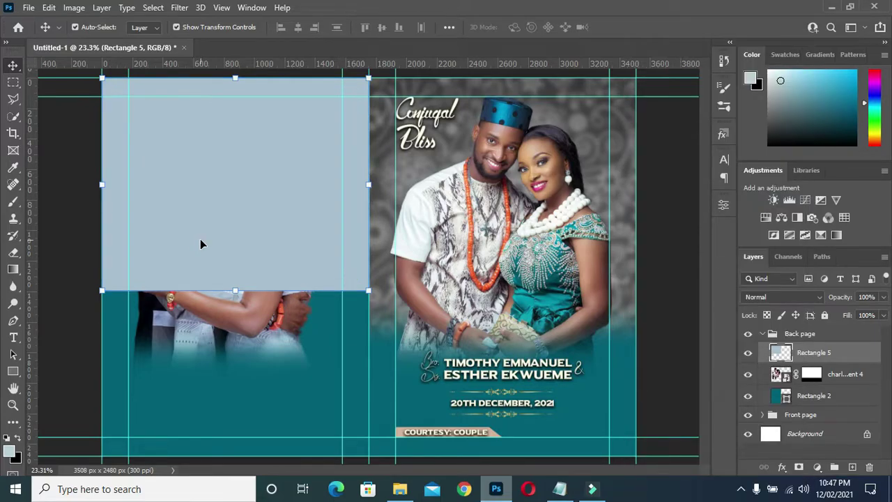
{"action": "key", "text": "ctrl"}
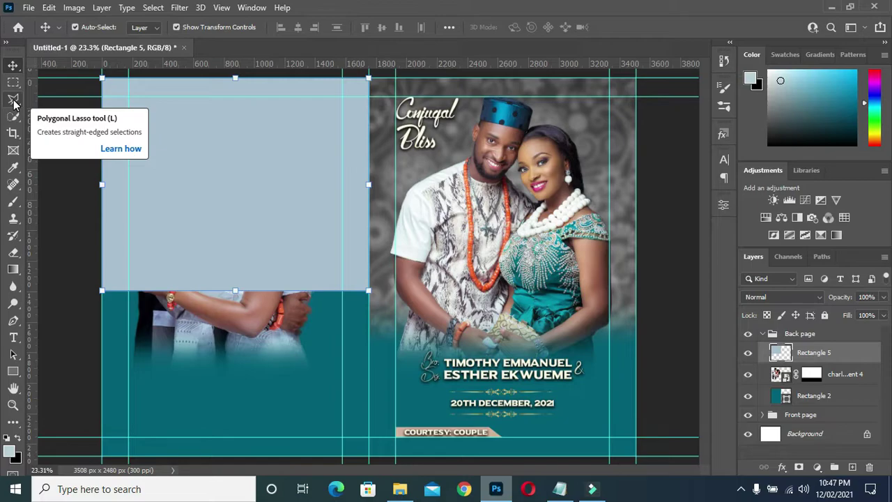
- Polygonal-lasso the area below Rectangle 5's corner-to-corner diagonal, delete it, and deselect
{"action": "left_click", "coordinate": [14, 99]}
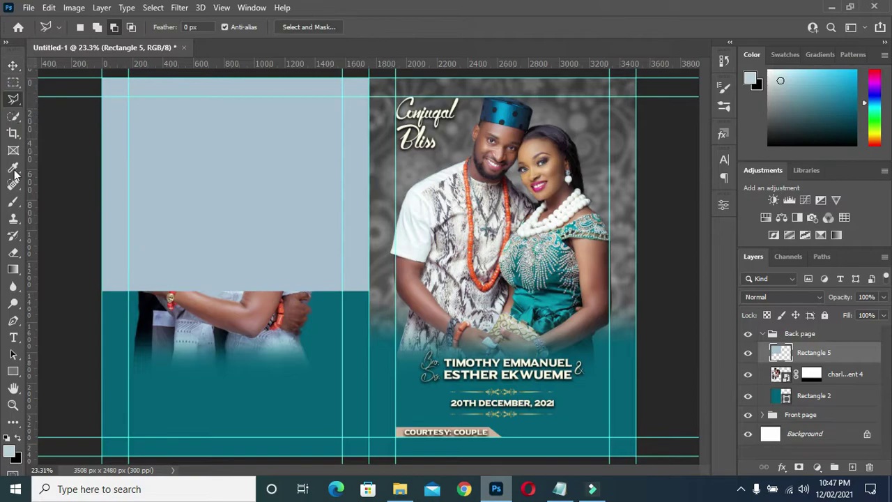
{"action": "left_click", "coordinate": [103, 290]}
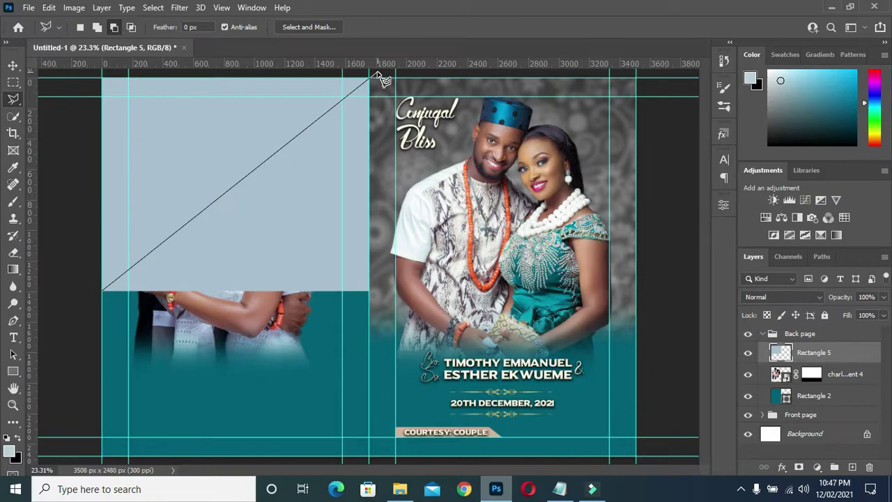
{"action": "left_click", "coordinate": [374, 74]}
{"action": "left_click", "coordinate": [378, 310]}
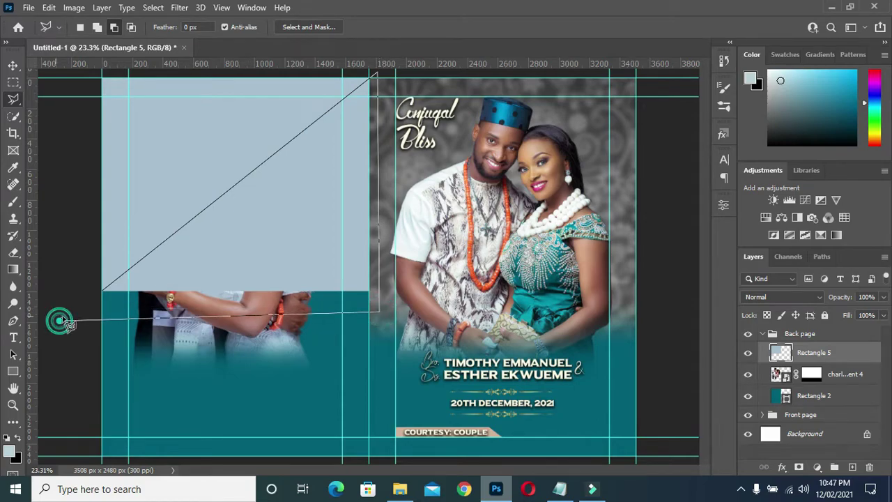
{"action": "left_click", "coordinate": [59, 320]}
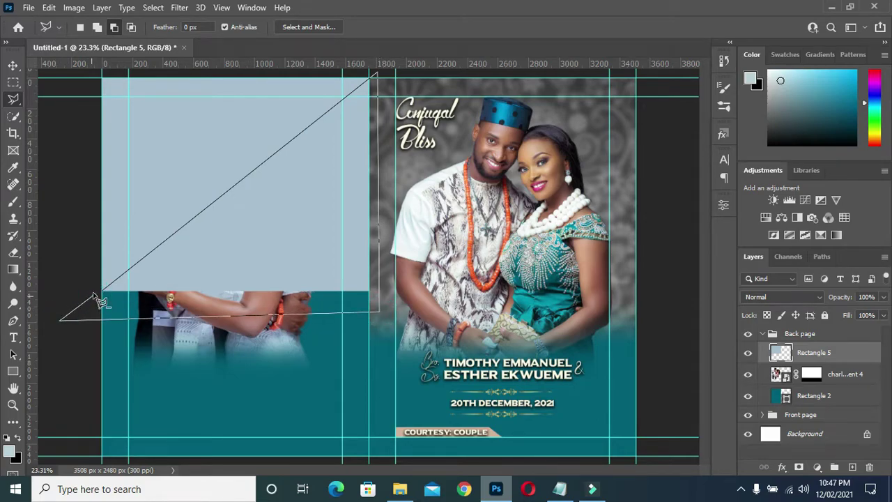
{"action": "left_click", "coordinate": [101, 292]}
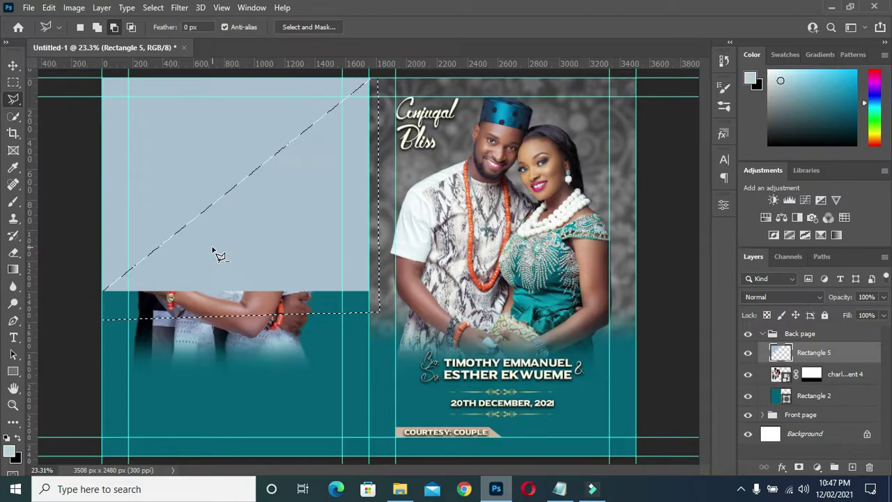
{"action": "key", "text": "Delete"}
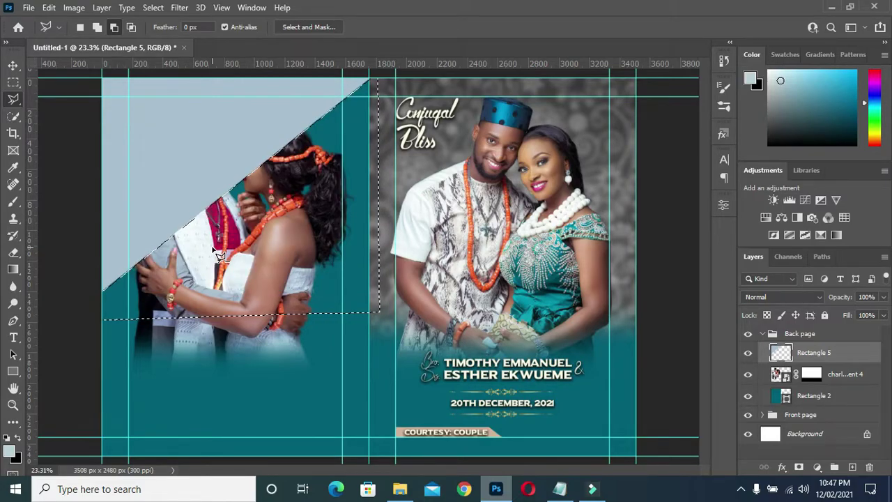
{"action": "key", "text": "ctrl+d"}
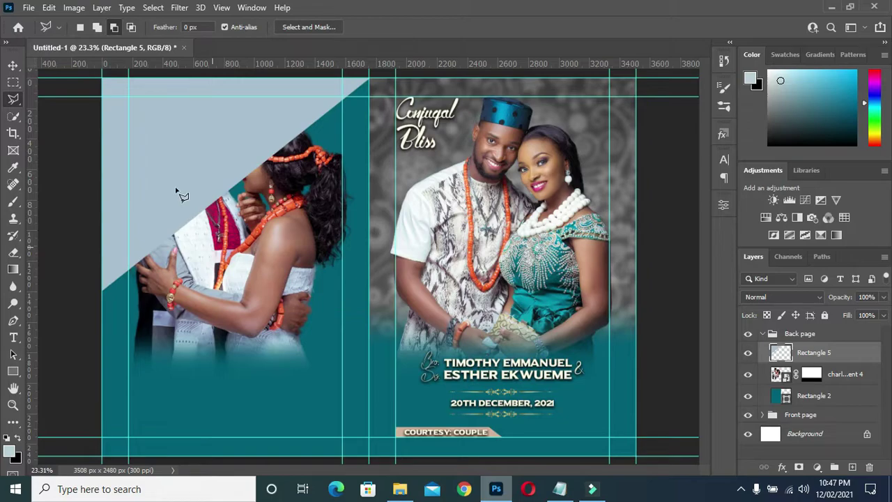
{"action": "left_click", "coordinate": [13, 64]}
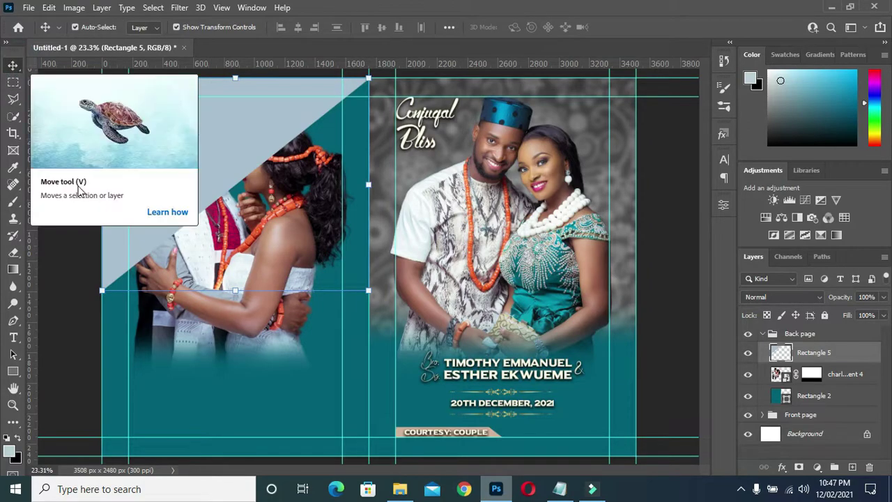
- Draw a narrow vertical rectangle over the light-blue panel
{"action": "left_click", "coordinate": [65, 259]}
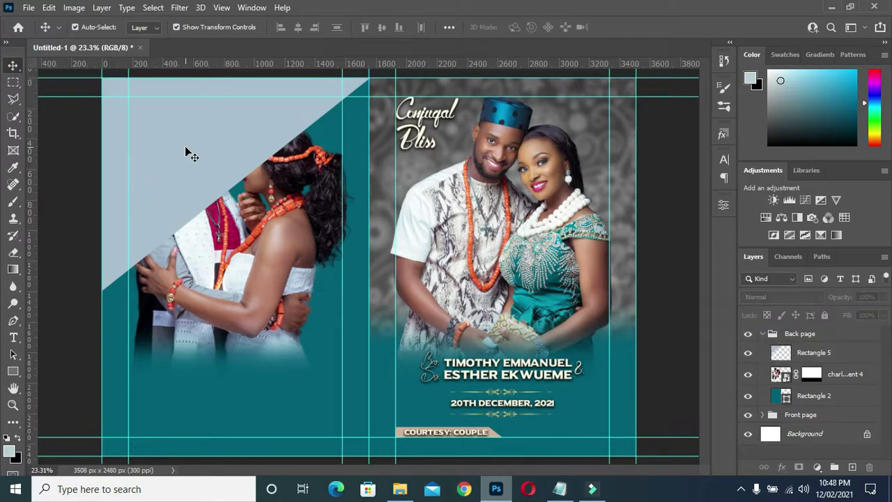
{"action": "left_click", "coordinate": [186, 148]}
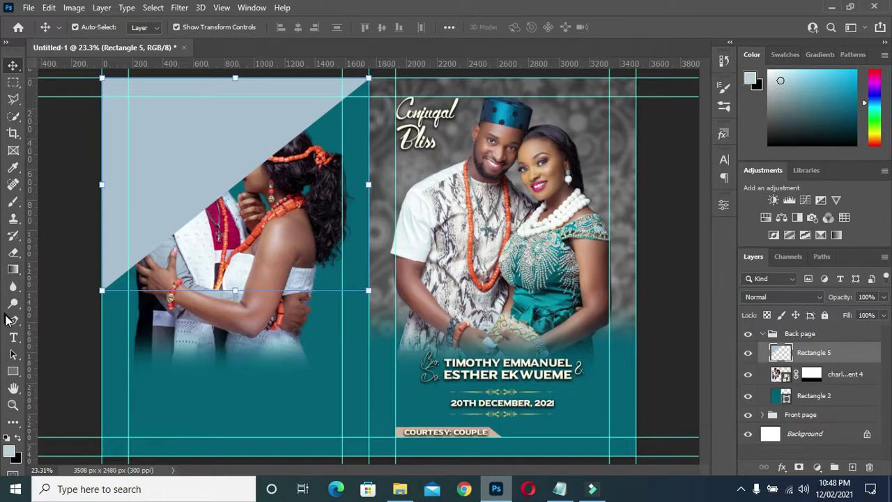
{"action": "left_click", "coordinate": [14, 372]}
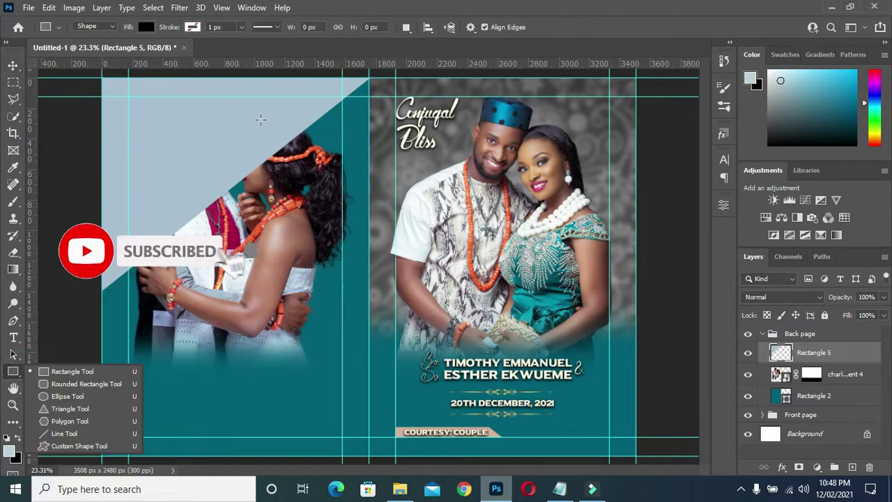
{"action": "left_click_drag", "start_coordinate": [237, 111], "coordinate": [238, 368]}
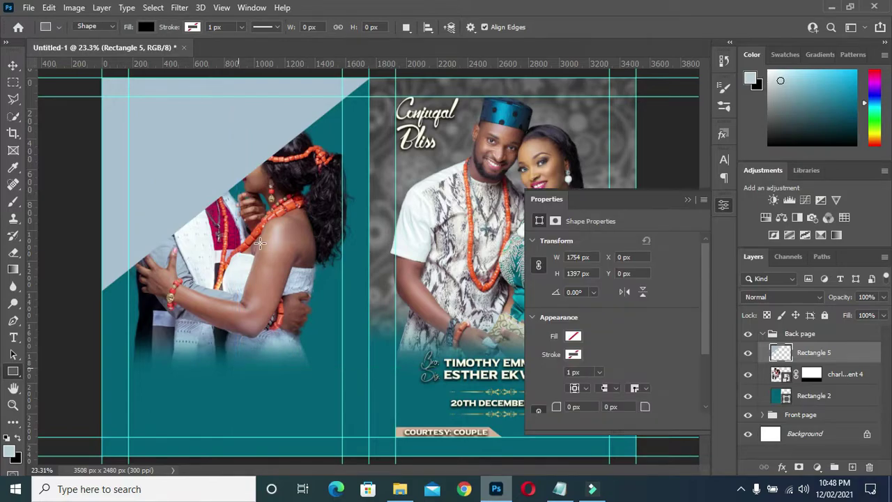
- Set the thin bar's fill to white from the swatches and collapse Properties
{"action": "left_click", "coordinate": [572, 335]}
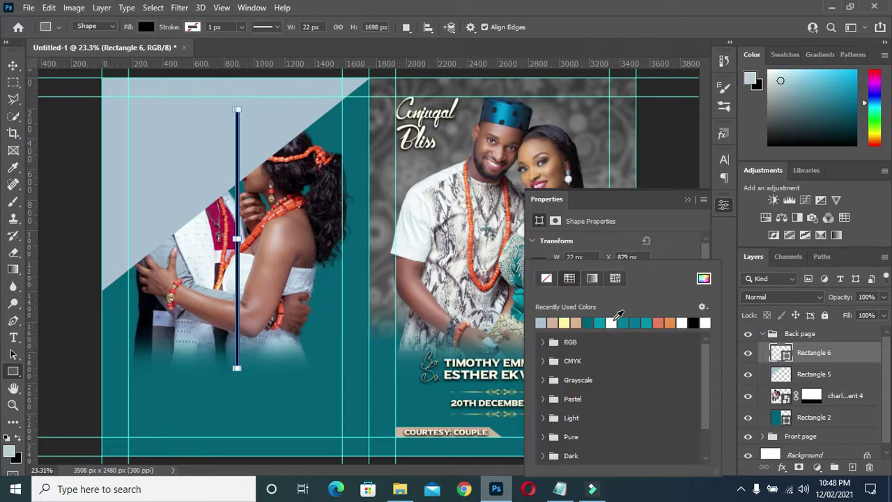
{"action": "left_click", "coordinate": [681, 322]}
{"action": "left_click", "coordinate": [688, 199]}
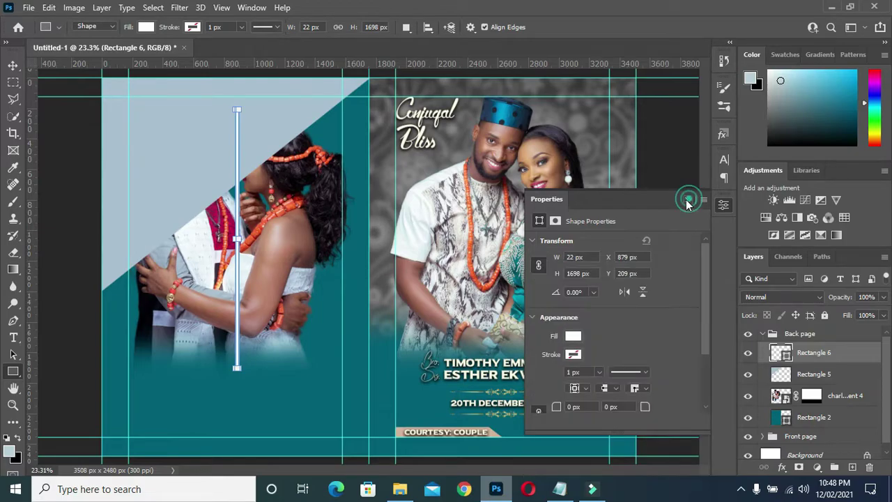
{"action": "left_click", "coordinate": [688, 199]}
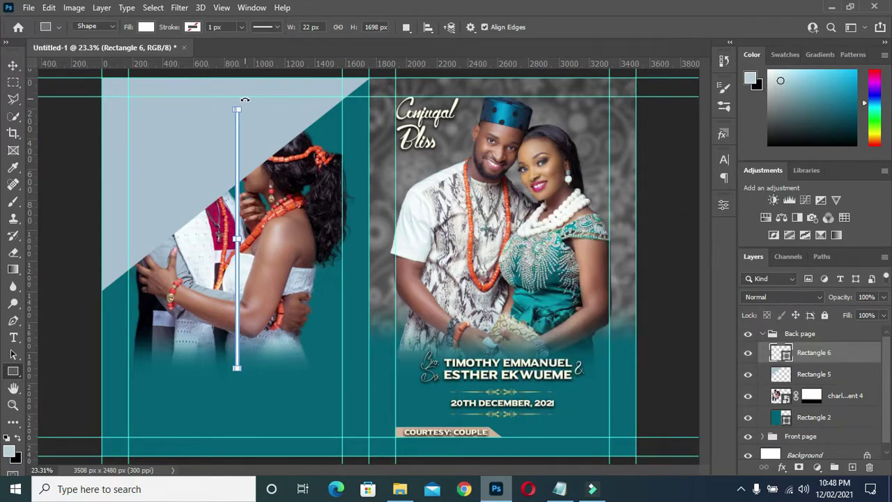
{"action": "mouse_move", "coordinate": [245, 100]}
{"action": "left_mouse_down"}
{"action": "mouse_move", "coordinate": [341, 160]}
{"action": "mouse_move", "coordinate": [245, 97]}
{"action": "left_mouse_up"}
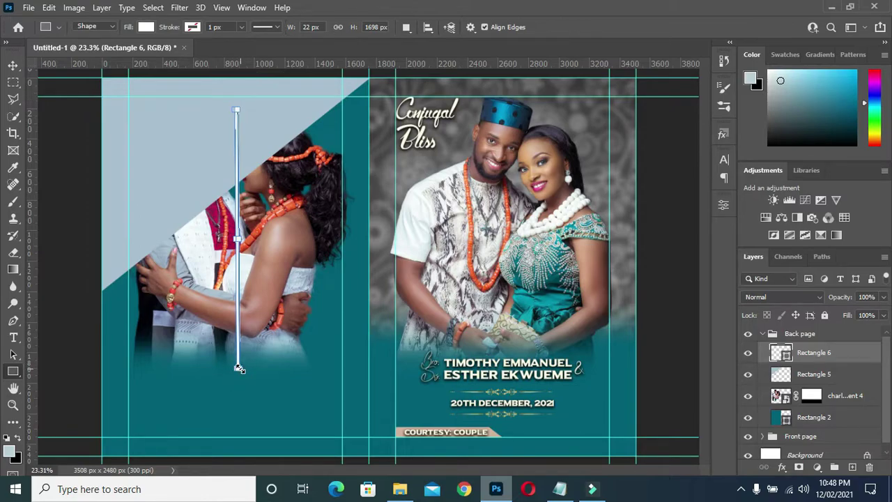
- Stretch the white bar downward, rotate it about 48°, and align it along the panel's diagonal edge
{"action": "key", "text": "v"}
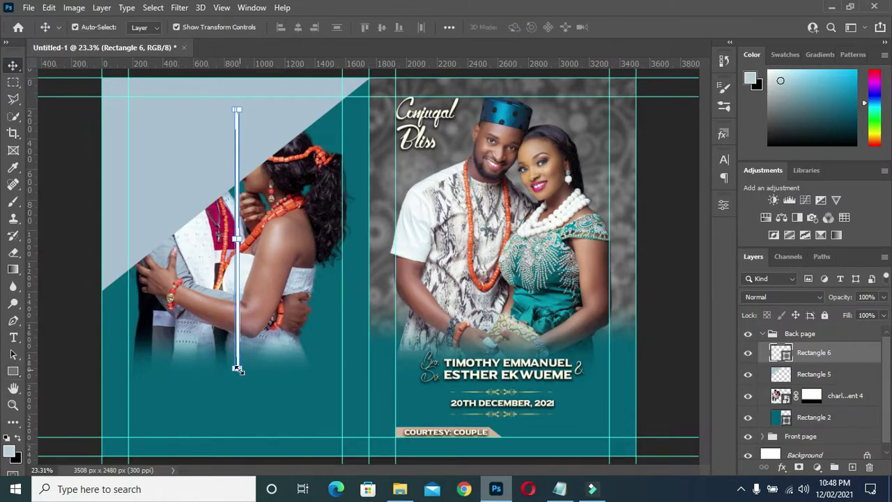
{"action": "left_click_drag", "start_coordinate": [237, 369], "coordinate": [237, 449]}
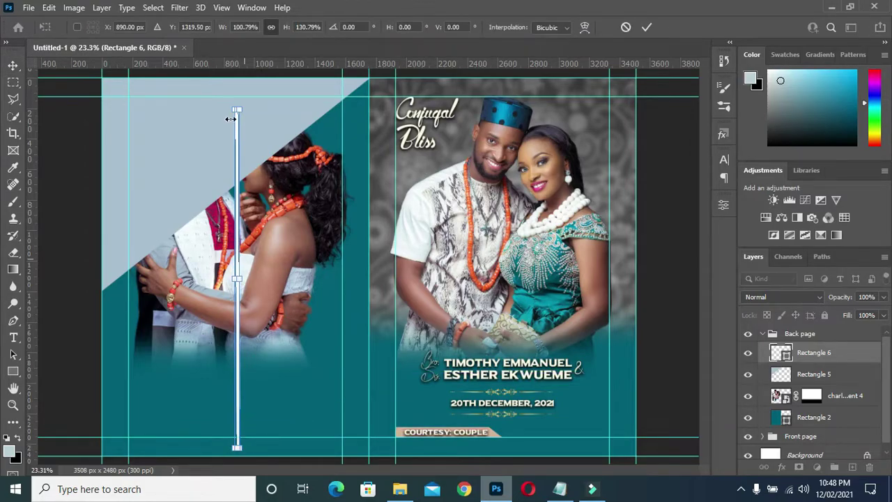
{"action": "left_click_drag", "start_coordinate": [238, 103], "coordinate": [367, 171]}
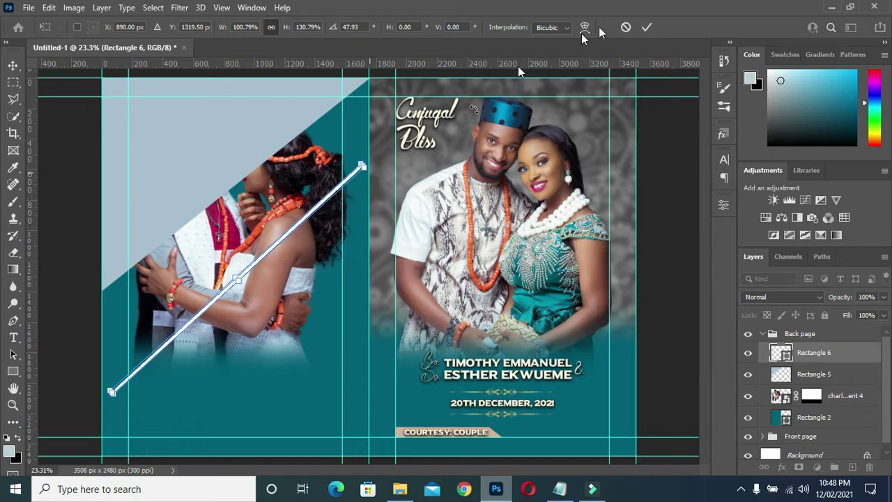
{"action": "left_click", "coordinate": [646, 27]}
{"action": "left_click_drag", "start_coordinate": [265, 189], "coordinate": [236, 155]}
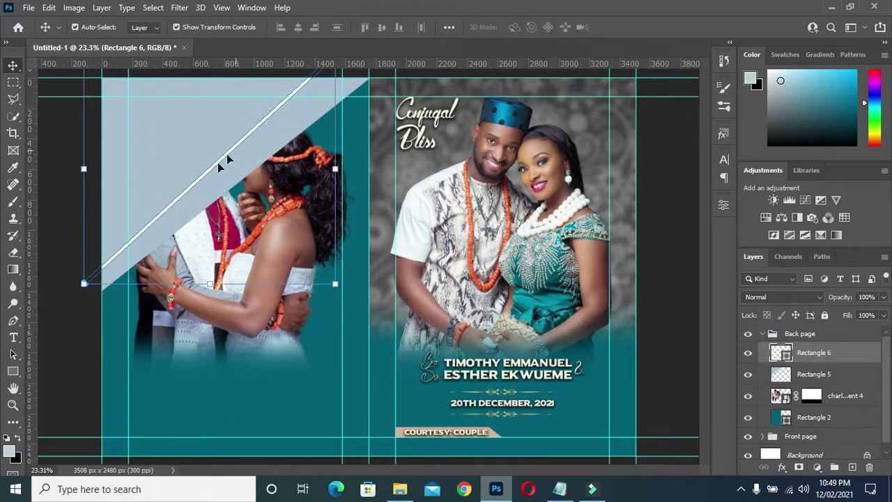
{"action": "left_click", "coordinate": [73, 287]}
{"action": "mouse_move", "coordinate": [72, 285]}
{"action": "left_mouse_down"}
{"action": "mouse_move", "coordinate": [59, 266]}
{"action": "mouse_move", "coordinate": [71, 282]}
{"action": "left_mouse_up"}
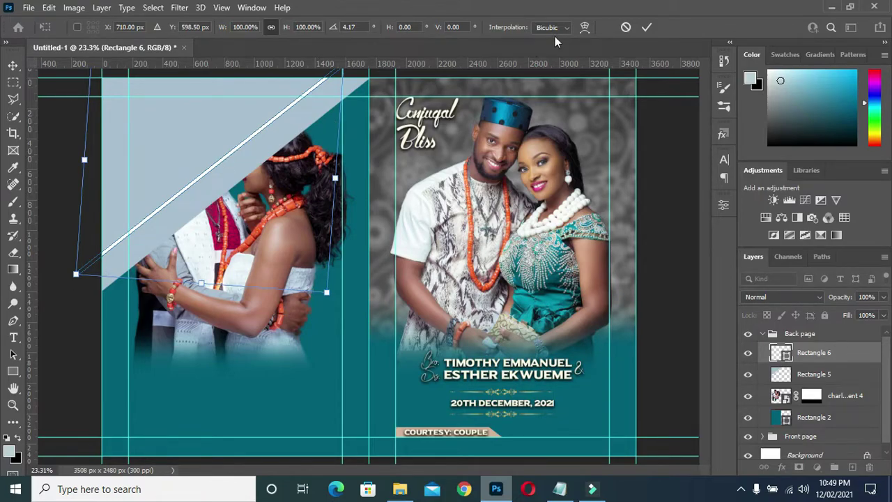
{"action": "left_click", "coordinate": [652, 26]}
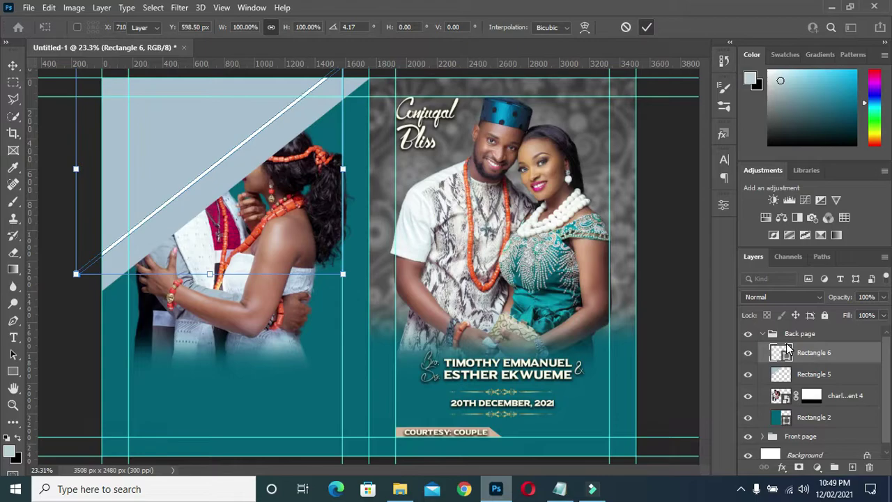
- Duplicate the white stripe and move the copy up-left, parallel to the original
{"action": "key", "text": "ctrl+j"}
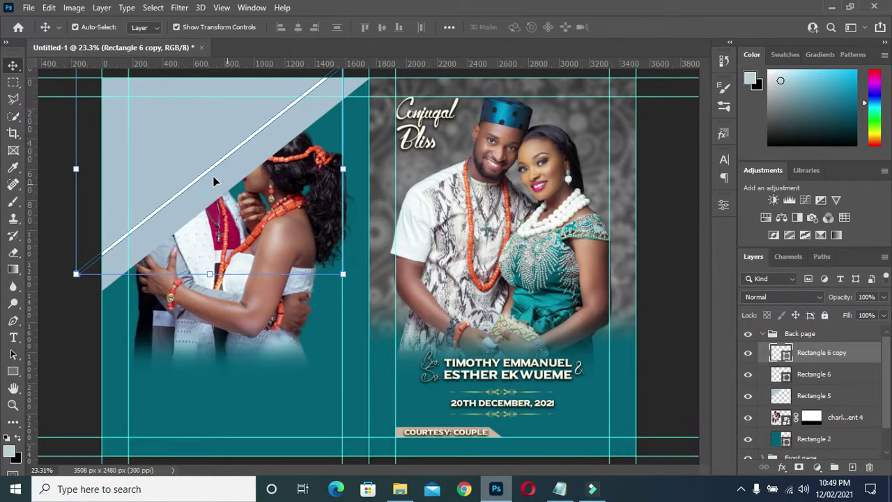
{"action": "mouse_move", "coordinate": [202, 171]}
{"action": "left_mouse_down"}
{"action": "mouse_move", "coordinate": [202, 139]}
{"action": "mouse_move", "coordinate": [207, 182]}
{"action": "left_mouse_up"}
{"action": "key", "text": "ctrl+z"}
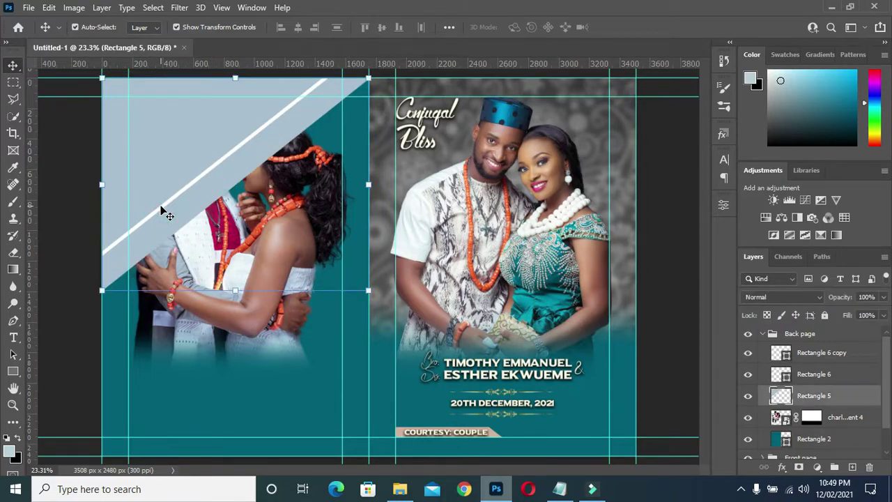
{"action": "left_click", "coordinate": [807, 375]}
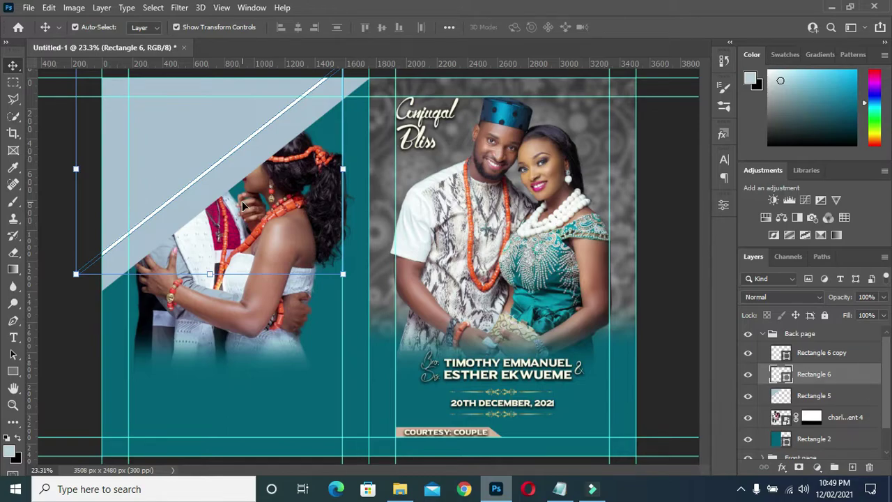
{"action": "key", "text": "alt+bracketright"}
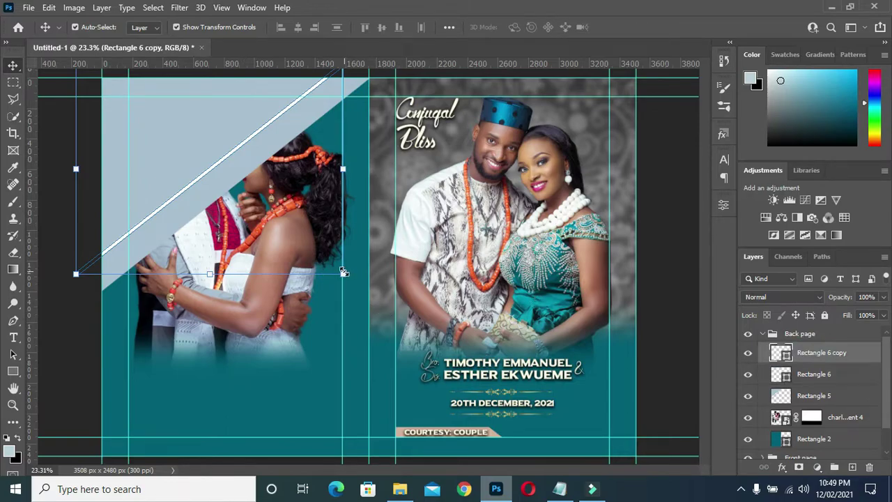
{"action": "key", "text": "ctrl+t"}
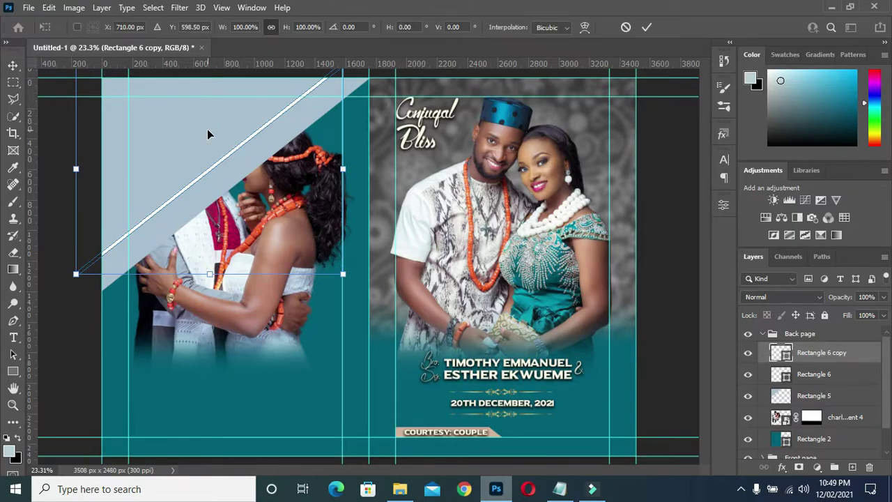
{"action": "left_click_drag", "start_coordinate": [207, 129], "coordinate": [193, 103]}
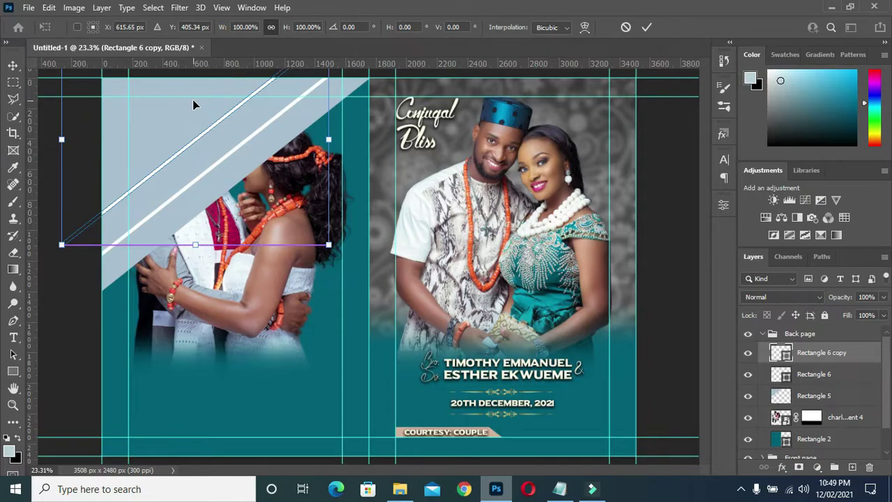
{"action": "key", "text": "Return"}
- Duplicate the stripe again and move the third copy further up-left
{"action": "key", "text": "ctrl+j"}
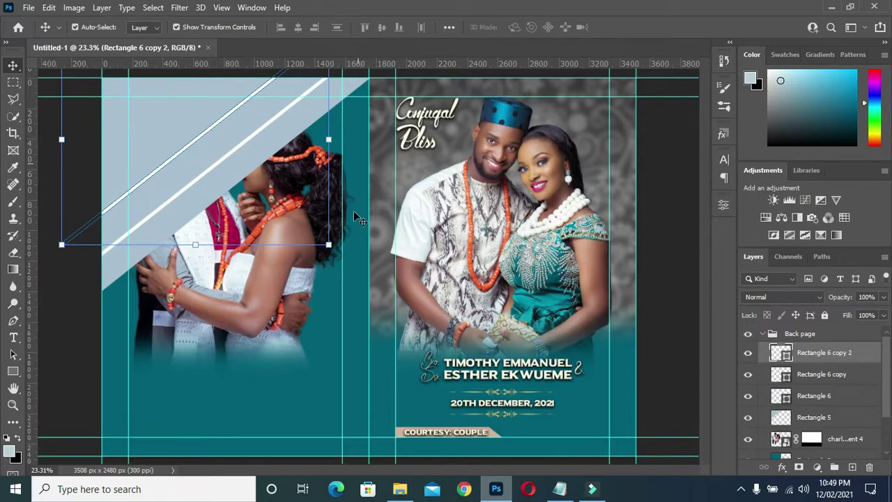
{"action": "key", "text": "ctrl+t"}
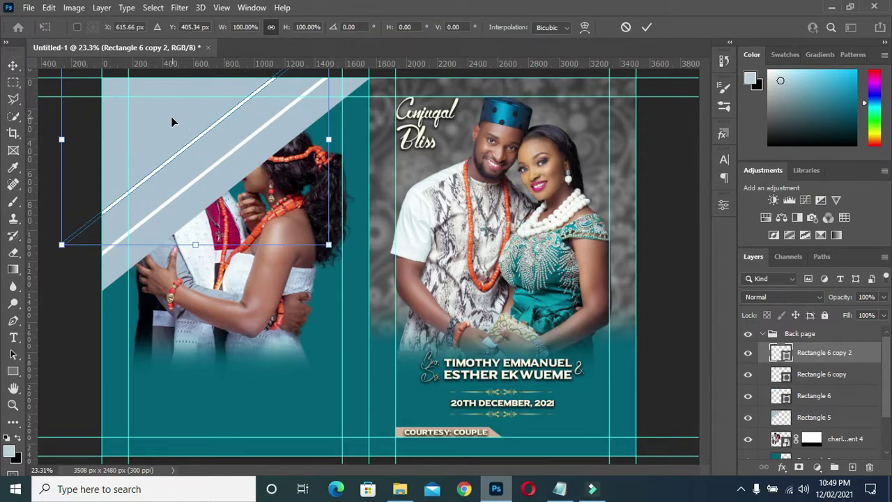
{"action": "left_click_drag", "start_coordinate": [173, 122], "coordinate": [137, 100]}
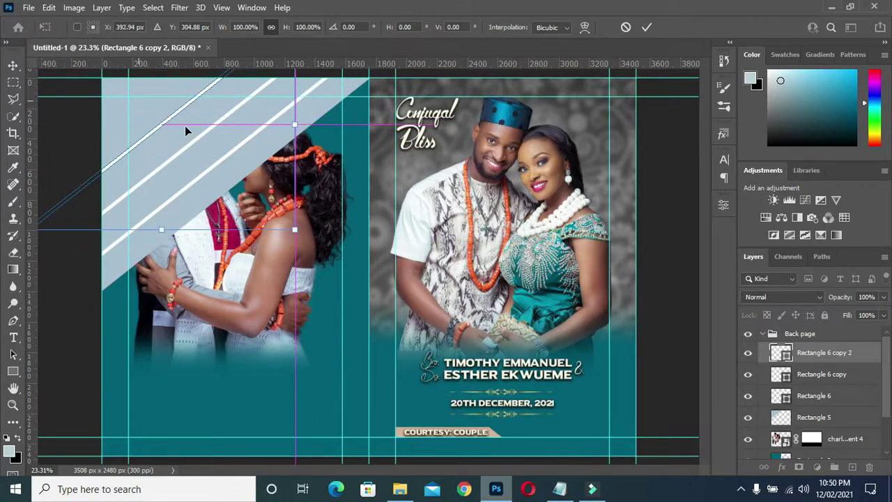
{"action": "left_click", "coordinate": [646, 27]}
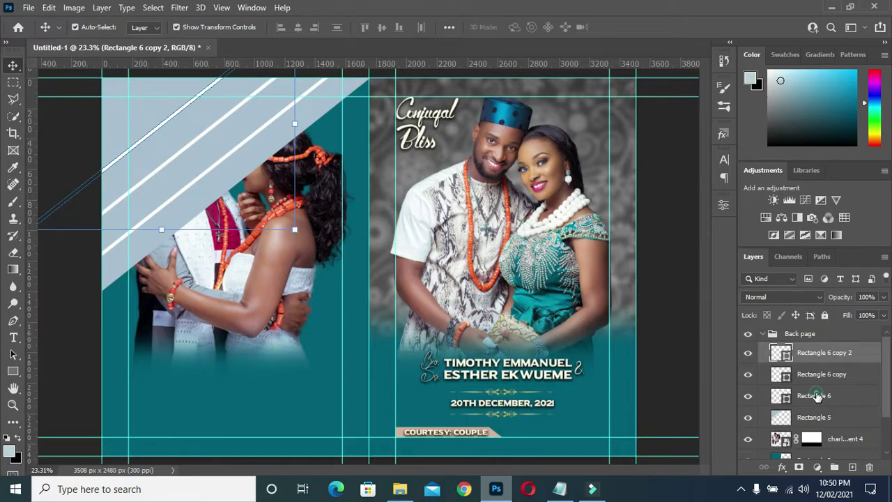
- Merge the three Rectangle 6 stripe layers into one shape layer
{"action": "left_click", "coordinate": [817, 395], "text": "shift"}
{"action": "right_click", "coordinate": [817, 396]}
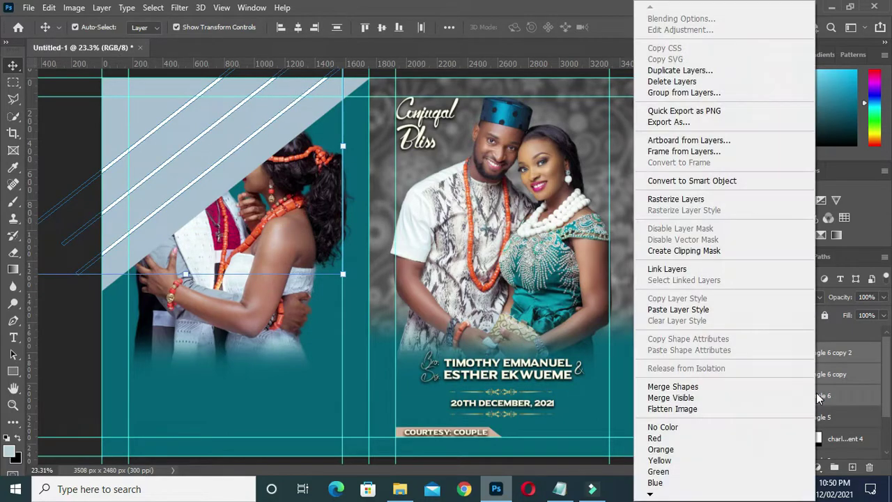
{"action": "left_click", "coordinate": [699, 387]}
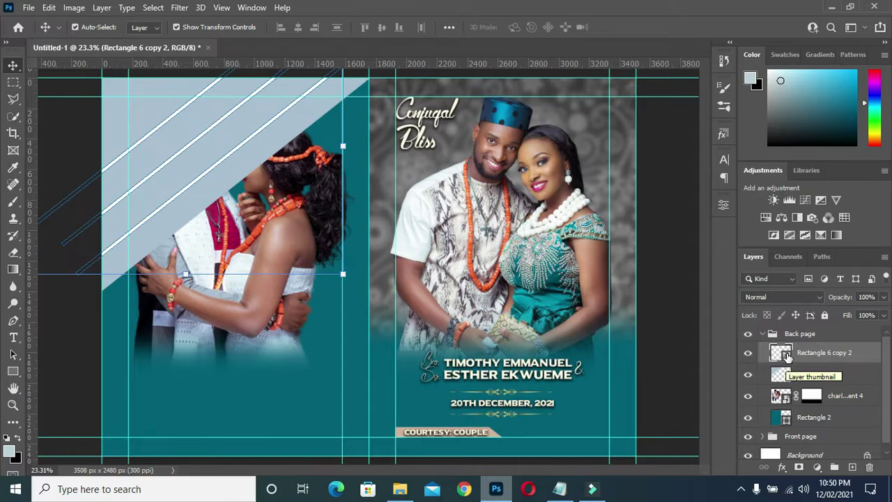
- With Rectangle 5 active, load the merged stripes' outline as a selection
{"action": "left_click", "coordinate": [787, 377]}
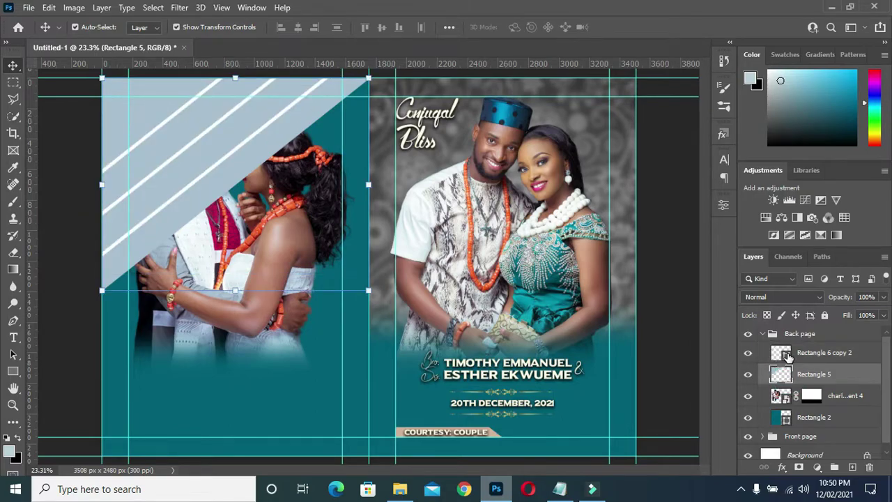
{"action": "key", "text": "ctrl"}
{"action": "left_click", "coordinate": [786, 355], "text": "ctrl"}
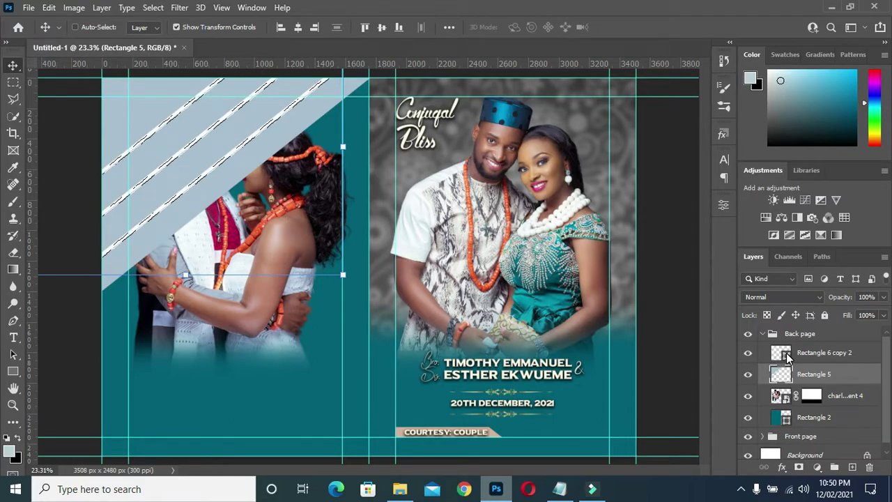
- Erase the stripe selection from Rectangle 5 with a 700 px eraser and hide Rectangle 6 copy 2
{"action": "mouse_move", "coordinate": [13, 254]}
{"action": "left_mouse_down"}
{"action": "mouse_move", "coordinate": [42, 232]}
{"action": "mouse_move", "coordinate": [68, 252]}
{"action": "left_mouse_up"}
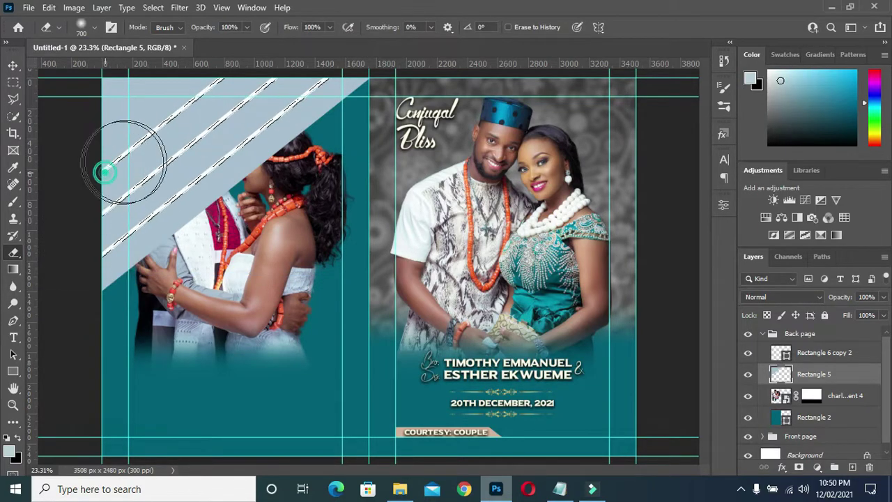
{"action": "key", "text": "bracketright"}
{"action": "key", "text": "bracketright"}
{"action": "key", "text": "bracketright"}
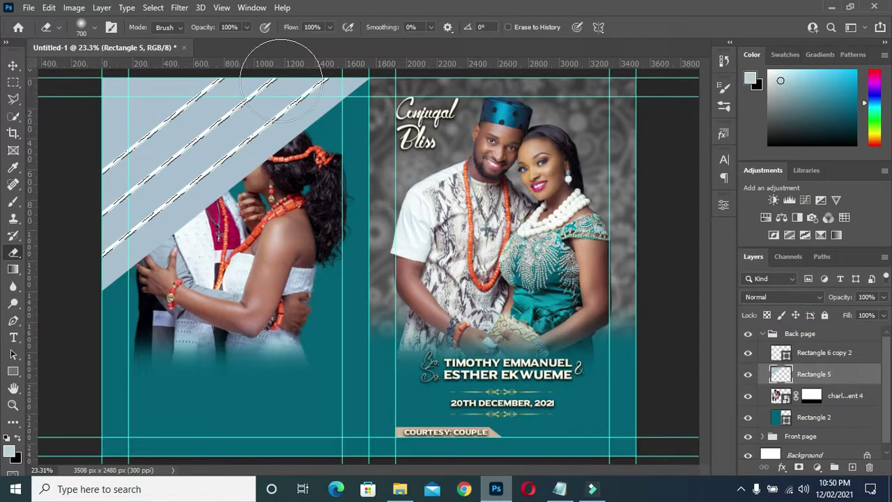
{"action": "left_click", "coordinate": [12, 65]}
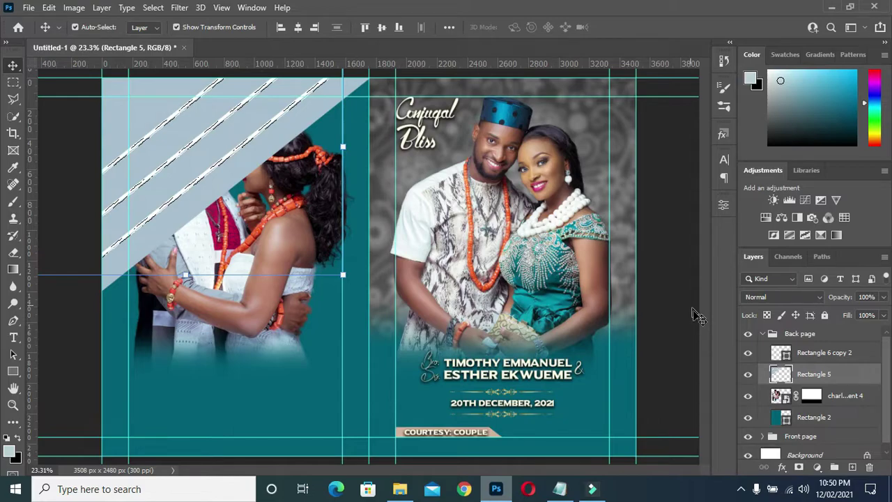
{"action": "left_click", "coordinate": [748, 353]}
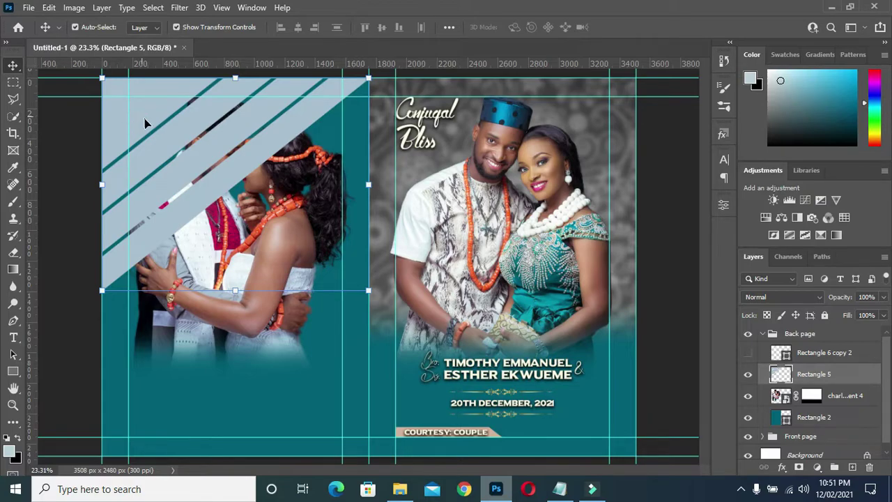
- Heal the stray dark line across the diagonal stripes with the Spot Healing Brush
{"action": "key", "text": "ctrl"}
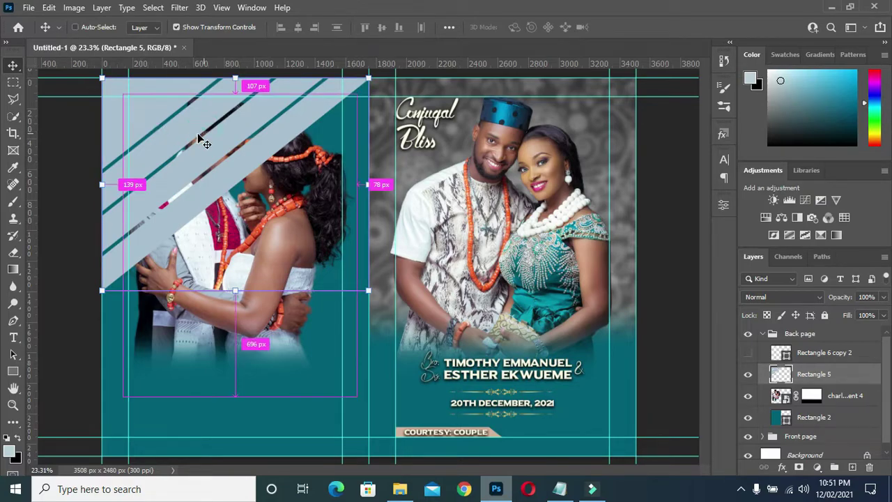
{"action": "key", "text": "j"}
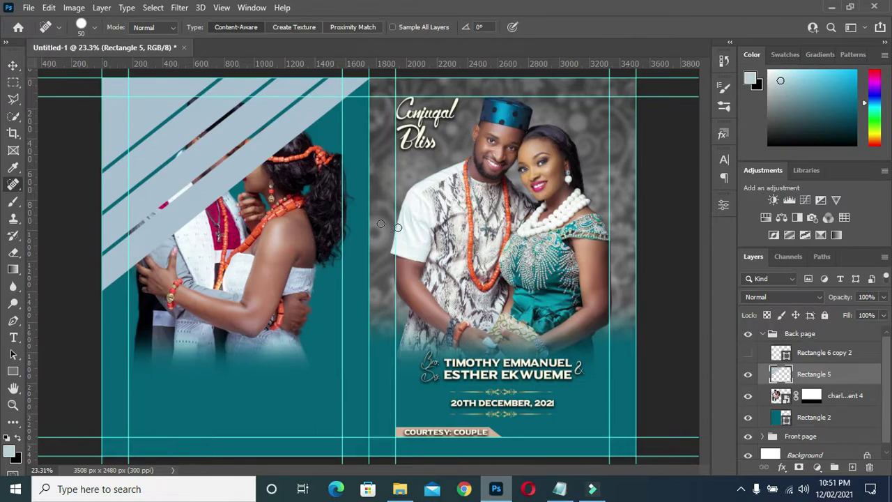
{"action": "mouse_move", "coordinate": [201, 133]}
{"action": "left_mouse_down"}
{"action": "mouse_move", "coordinate": [195, 147]}
{"action": "mouse_move", "coordinate": [170, 139]}
{"action": "left_mouse_up"}
{"action": "left_click", "coordinate": [13, 66]}
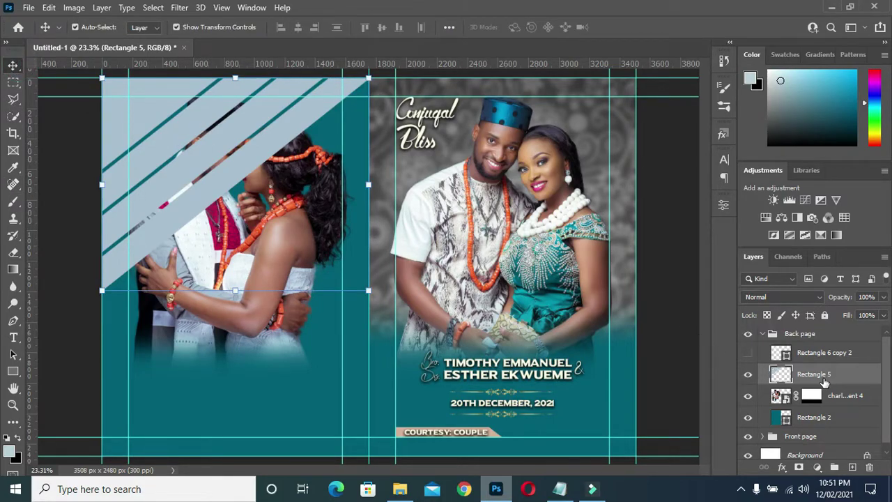
- Duplicate Rectangle 5, move the copy above Rectangle 6 copy 2, and flip it vertically
{"action": "key", "text": "ctrl+j"}
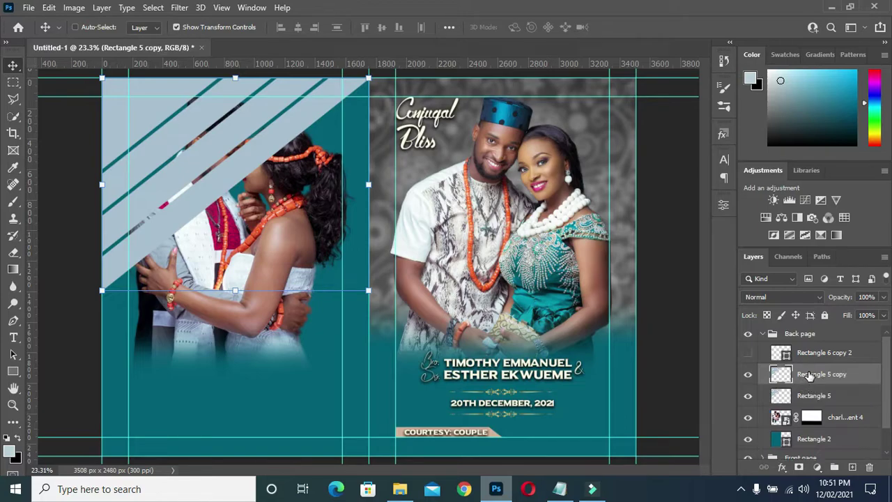
{"action": "left_click_drag", "start_coordinate": [808, 375], "coordinate": [803, 341]}
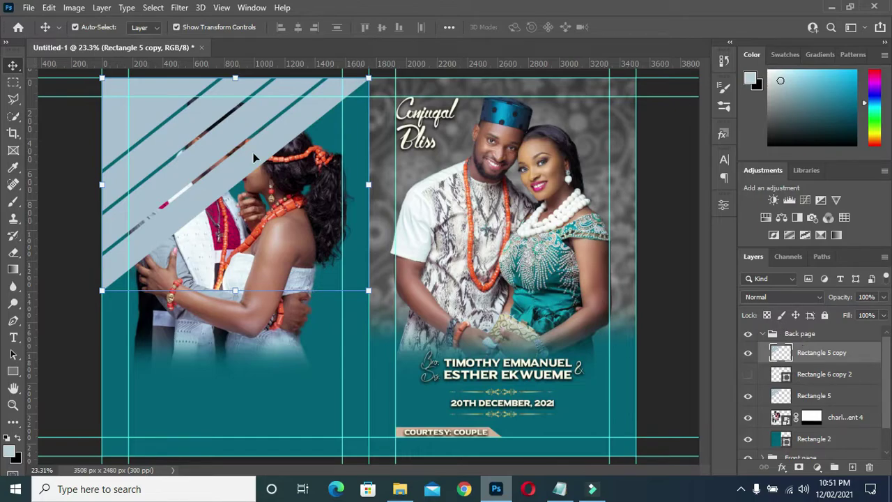
{"action": "left_click", "coordinate": [237, 289]}
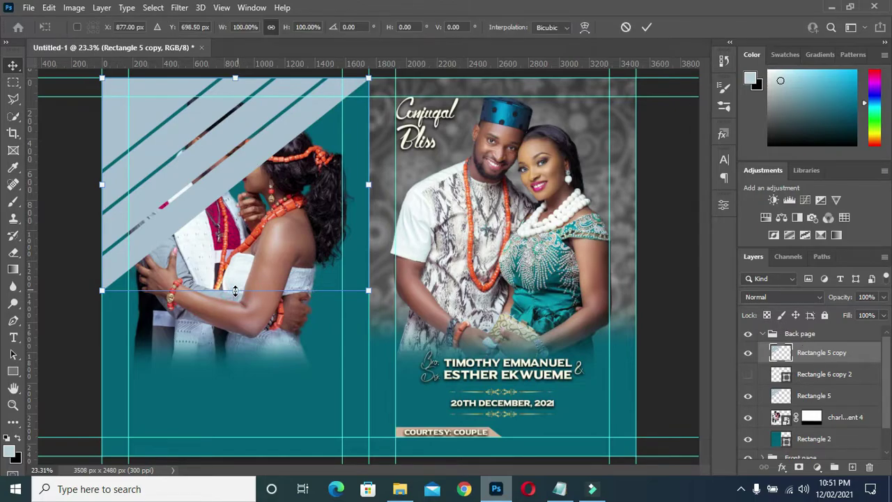
{"action": "right_click", "coordinate": [237, 290]}
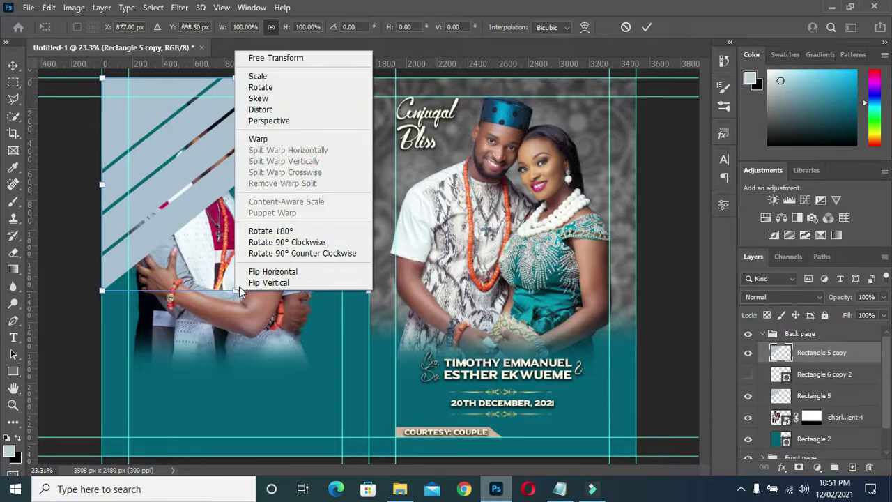
{"action": "left_click", "coordinate": [277, 284]}
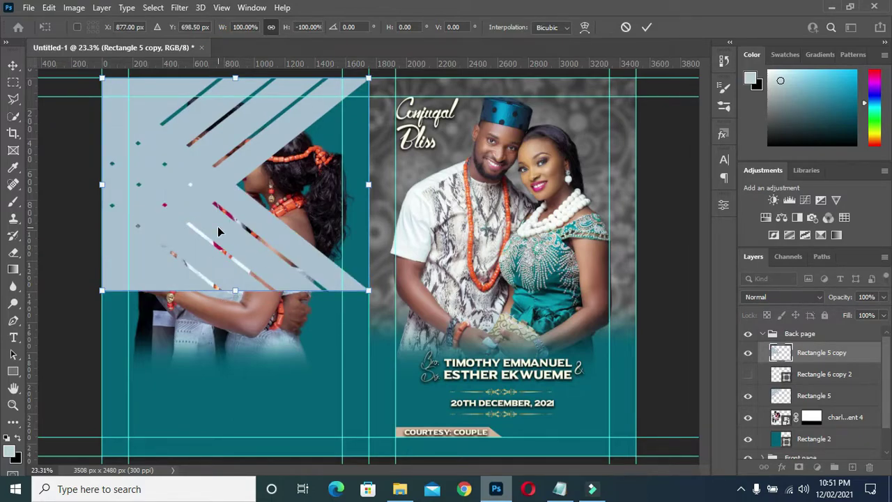
- Move the flipped stripe copy to the page bottom, flip it horizontally, and commit
{"action": "left_click_drag", "start_coordinate": [218, 232], "coordinate": [211, 393]}
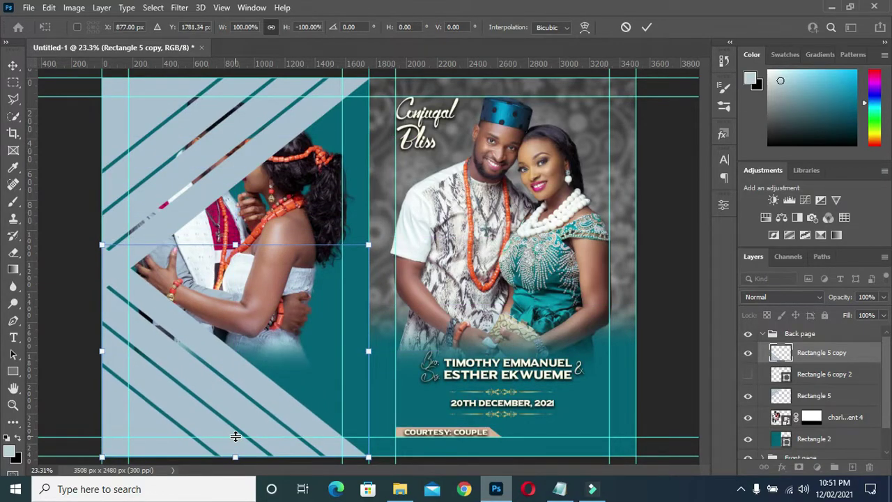
{"action": "key", "text": "Up"}
{"action": "key", "text": "Down"}
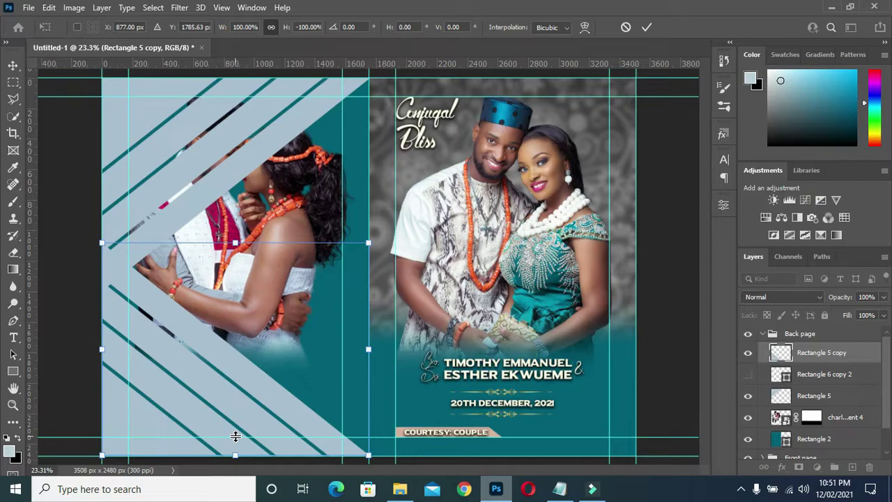
{"action": "key", "text": "Down"}
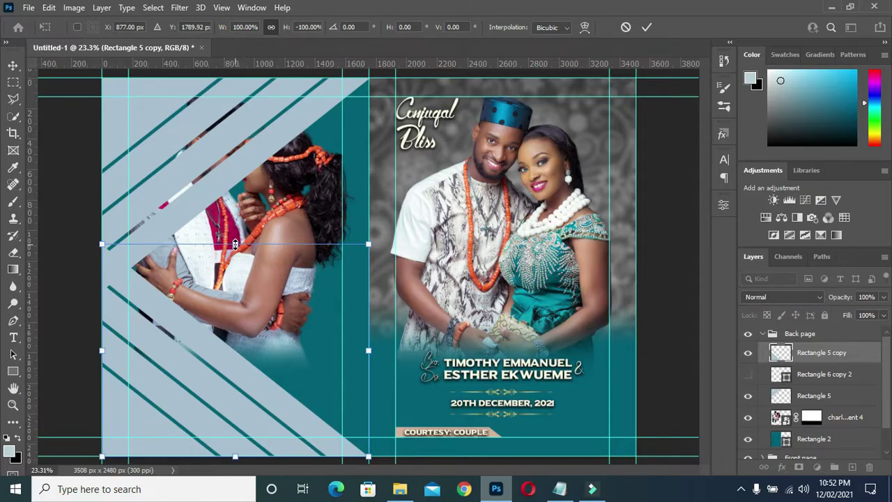
{"action": "right_click", "coordinate": [235, 244]}
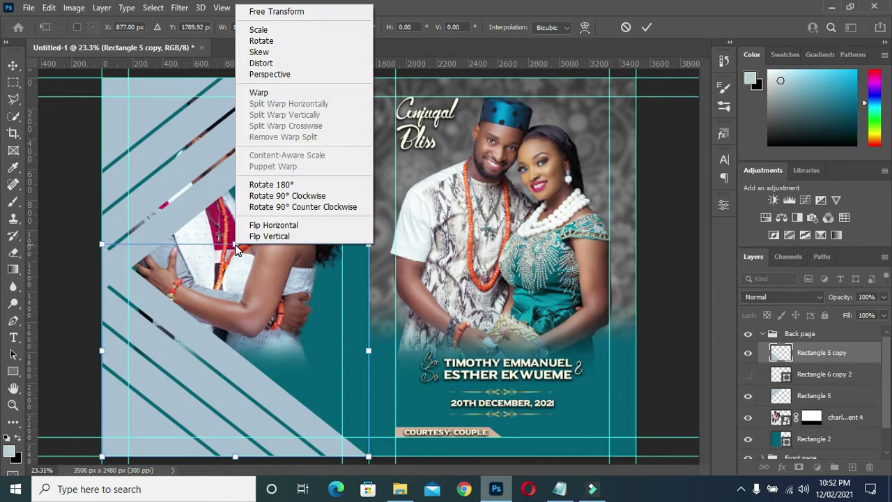
{"action": "left_click", "coordinate": [273, 226]}
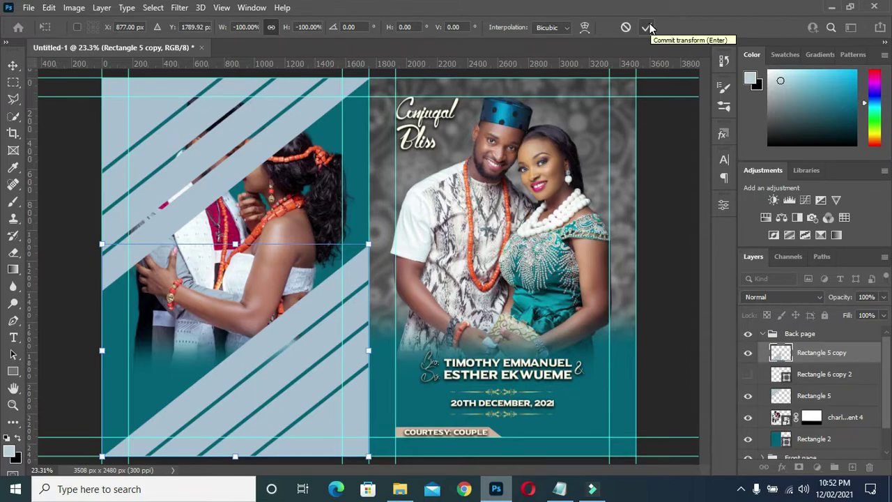
{"action": "left_click", "coordinate": [646, 28]}
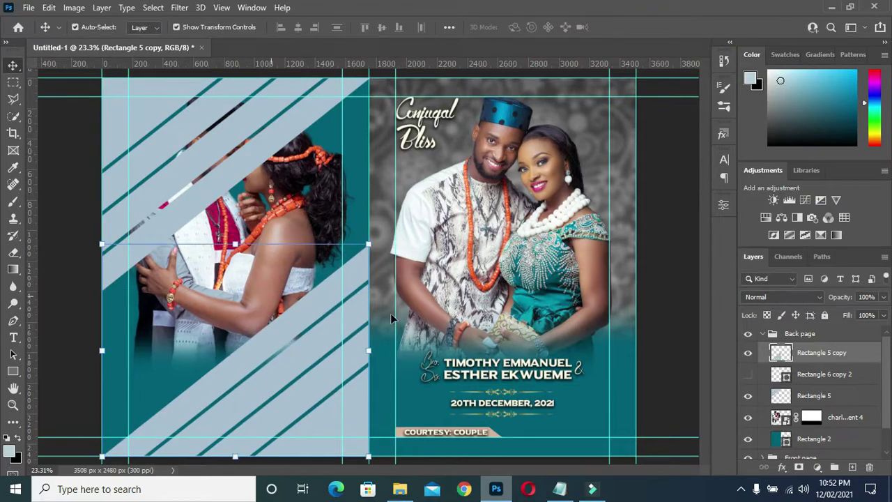
- Duplicate the couple photo layer above the stripes and move Rectangle 6 copy 2 to the top of Back page
{"action": "left_click", "coordinate": [841, 417]}
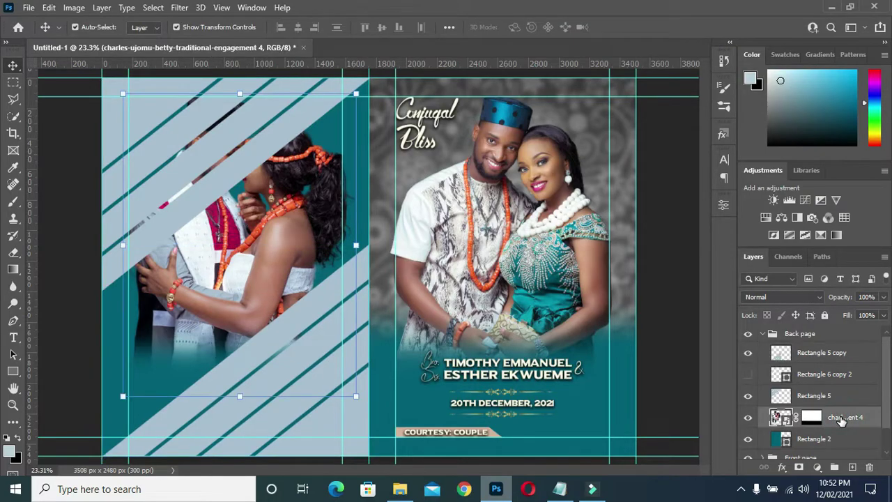
{"action": "right_click", "coordinate": [841, 418]}
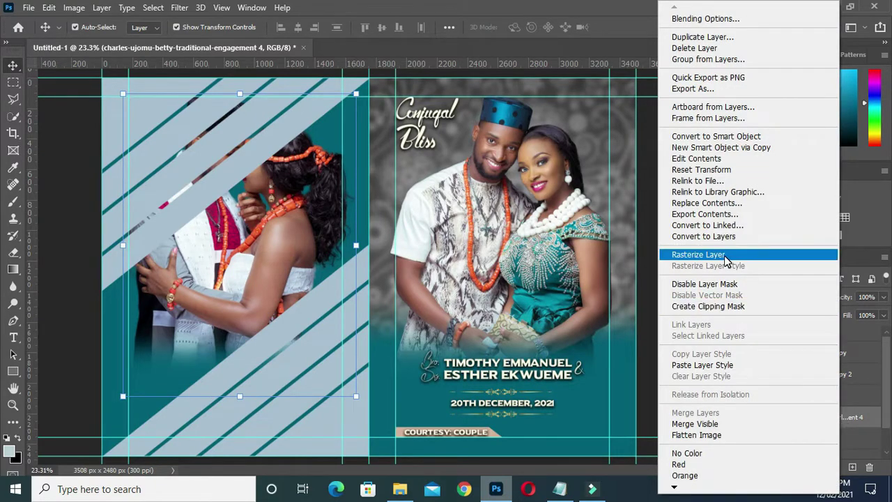
{"action": "left_click", "coordinate": [696, 37]}
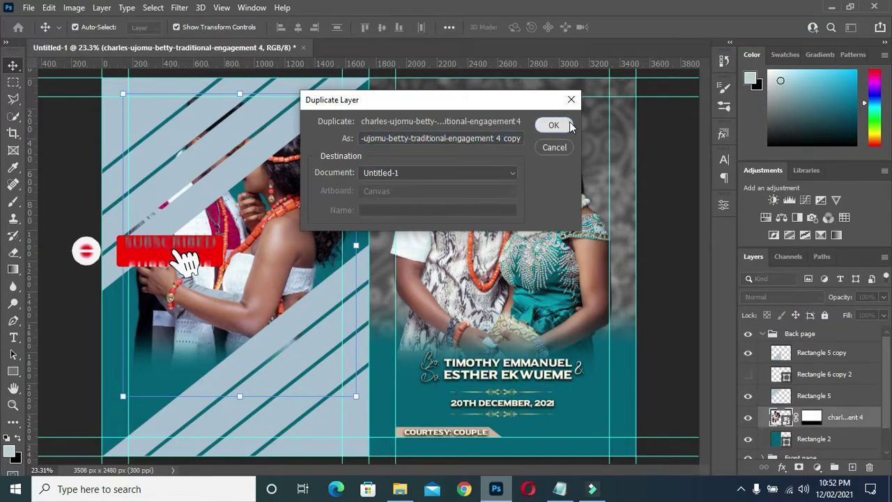
{"action": "left_click", "coordinate": [567, 125]}
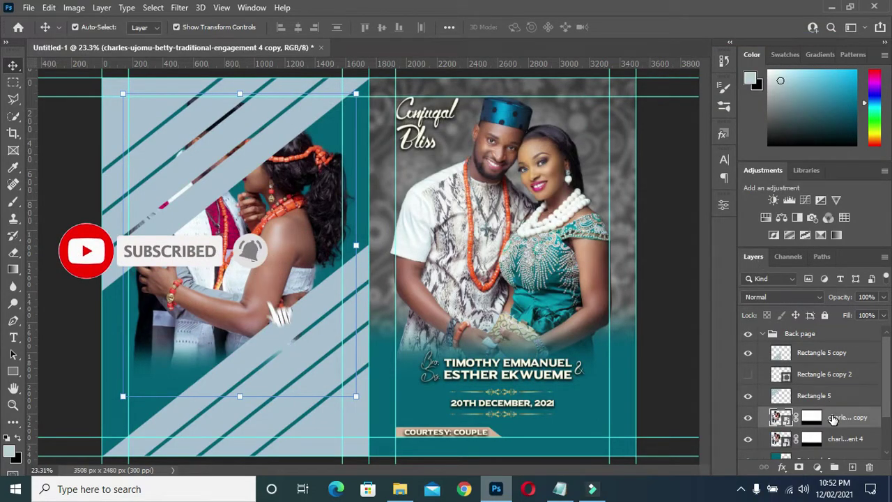
{"action": "left_click_drag", "start_coordinate": [832, 418], "coordinate": [827, 354]}
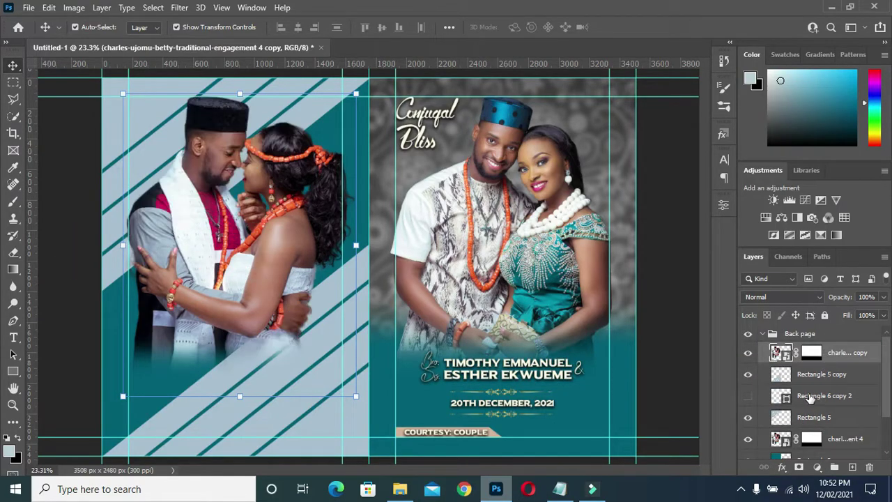
{"action": "left_click_drag", "start_coordinate": [808, 396], "coordinate": [808, 349]}
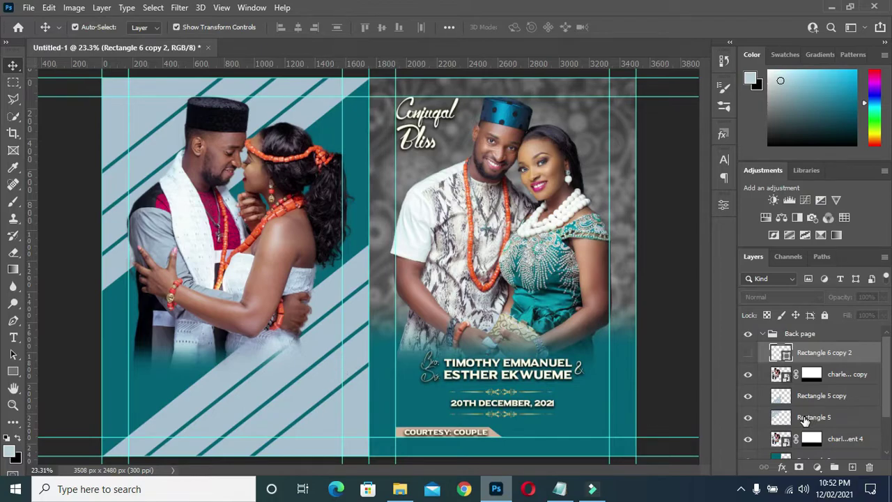
{"action": "left_click", "coordinate": [806, 397]}
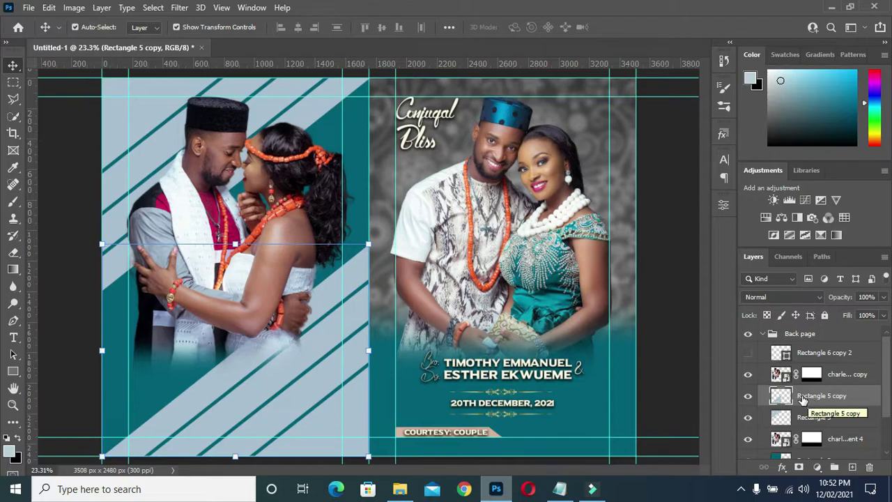
- Switch to the Paint Bucket Tool and set the foreground colour to dark teal
{"action": "left_click", "coordinate": [12, 270]}
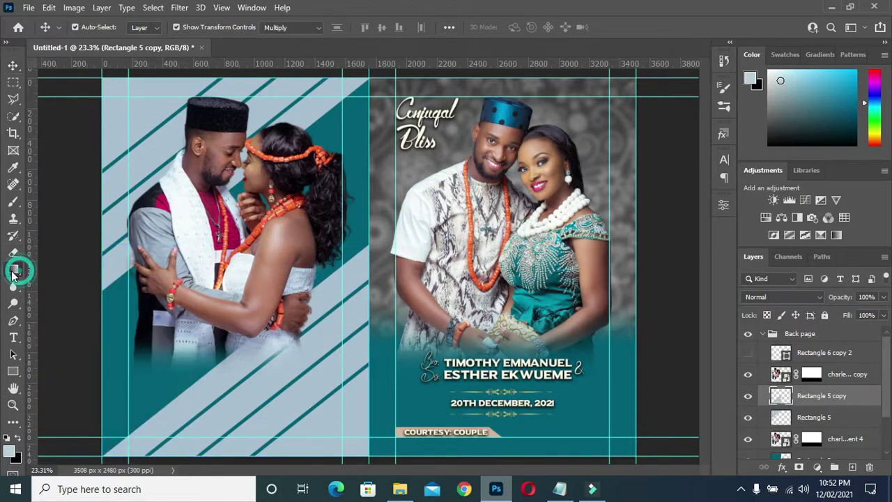
{"action": "right_click", "coordinate": [12, 270]}
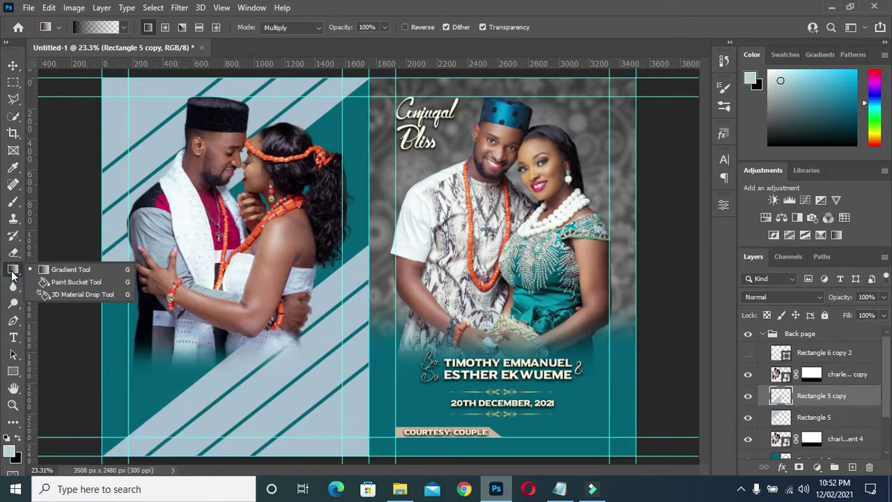
{"action": "left_click", "coordinate": [67, 282]}
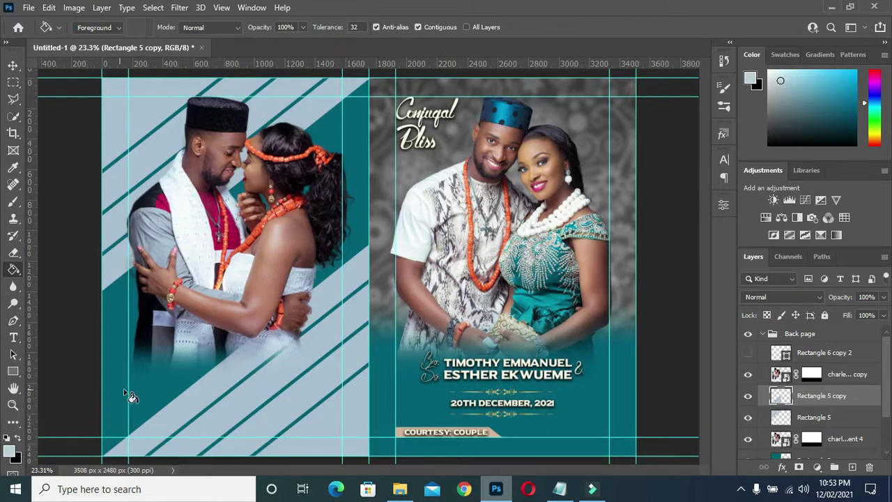
{"action": "left_click", "coordinate": [10, 448]}
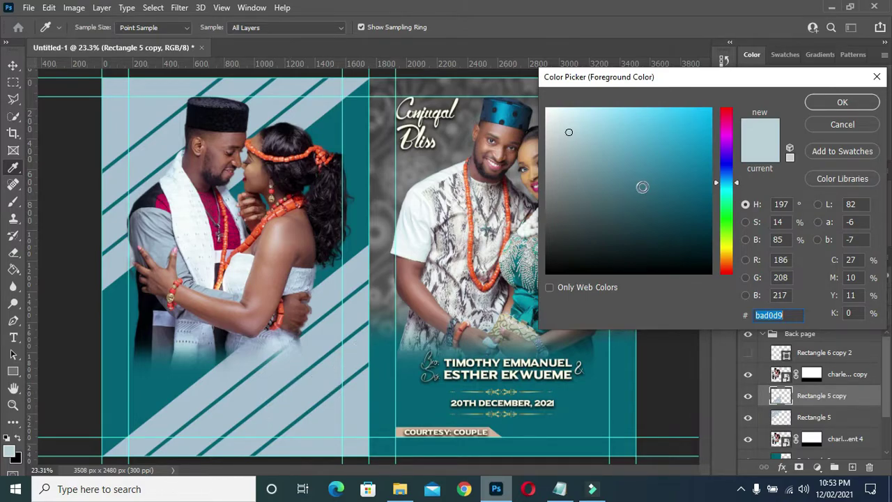
{"action": "left_click_drag", "start_coordinate": [683, 169], "coordinate": [708, 168]}
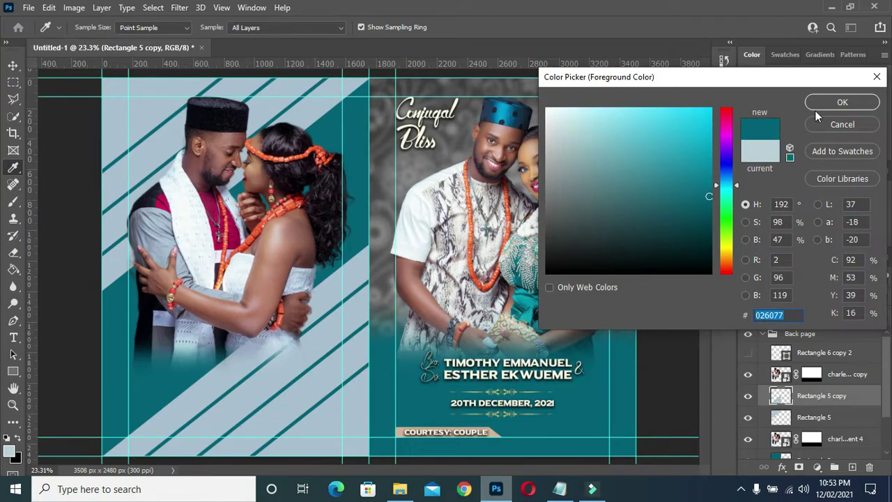
{"action": "left_click", "coordinate": [833, 103]}
{"action": "key", "text": "g"}
- Fill the five lower light-blue stripes of Rectangle 5 copy with teal
{"action": "left_click", "coordinate": [352, 430]}
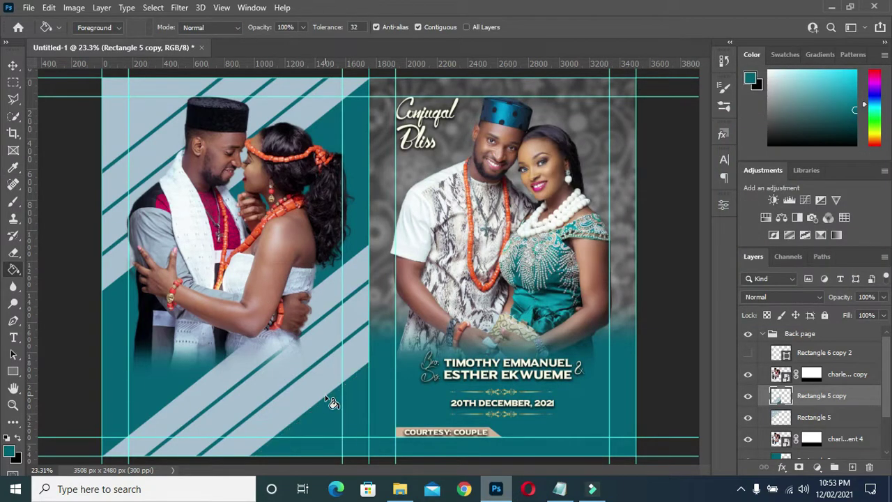
{"action": "left_click", "coordinate": [301, 362]}
{"action": "left_click", "coordinate": [278, 374]}
{"action": "left_click", "coordinate": [275, 378]}
{"action": "left_click", "coordinate": [282, 353]}
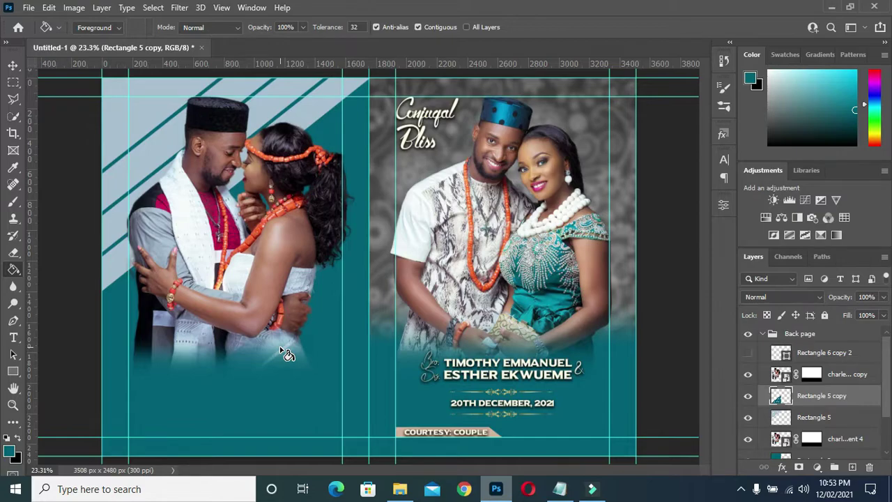
{"action": "left_click", "coordinate": [13, 66]}
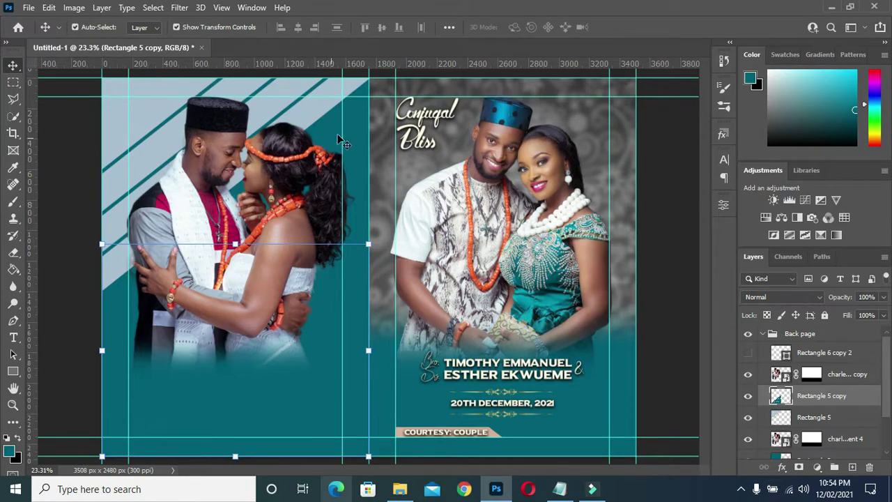
- Change the Rectangle 2 background fill to deep teal 002731
{"action": "left_click", "coordinate": [350, 137]}
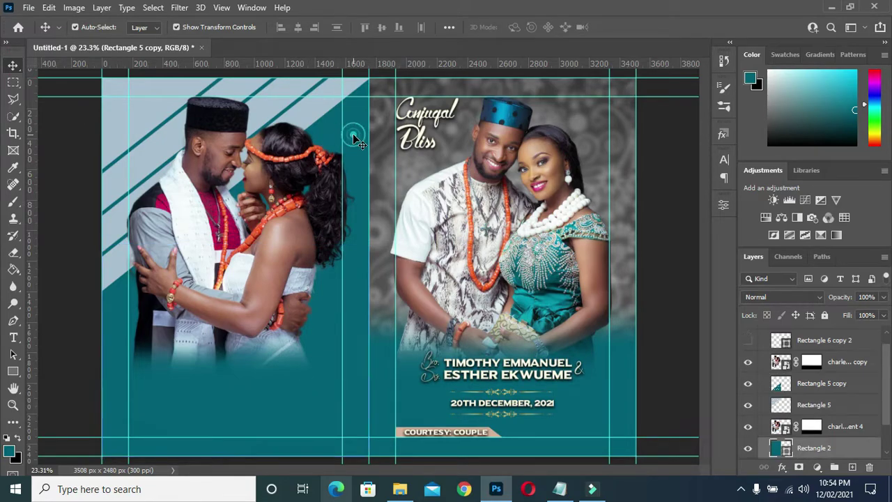
{"action": "double_click", "coordinate": [784, 448]}
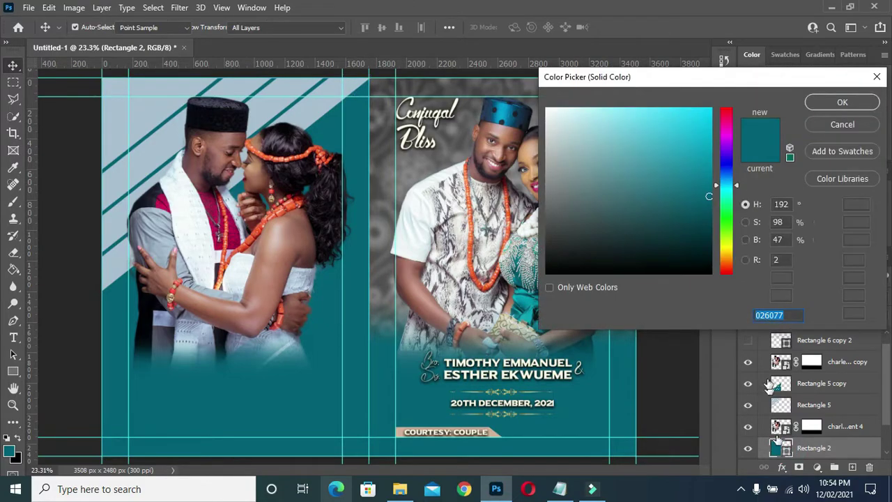
{"action": "left_click", "coordinate": [588, 340]}
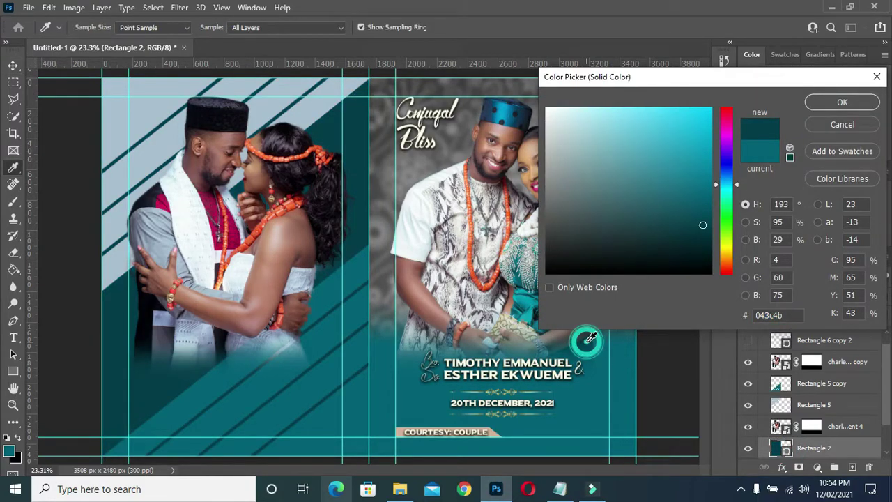
{"action": "left_click_drag", "start_coordinate": [701, 225], "coordinate": [712, 242]}
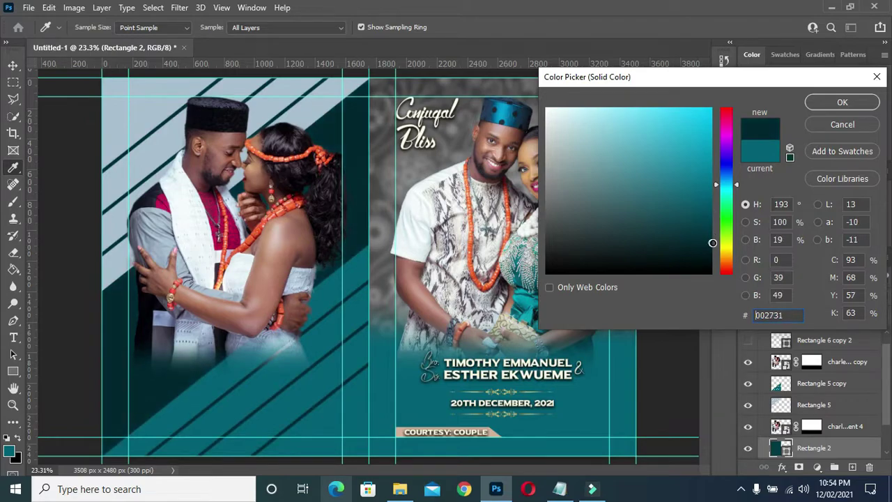
{"action": "left_click", "coordinate": [841, 102]}
{"action": "left_click", "coordinate": [834, 427]}
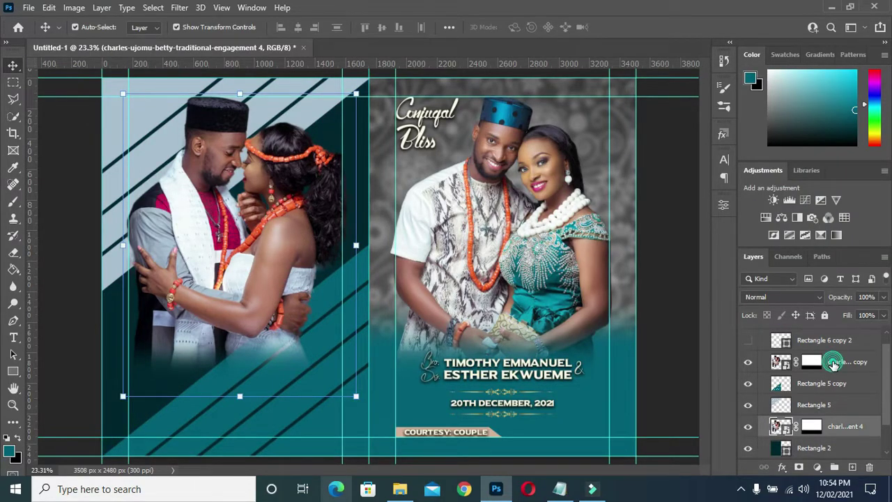
- Merge Rectangle 5 and Rectangle 5 copy into one stripe layer with Ctrl+E
{"action": "left_click", "coordinate": [832, 363]}
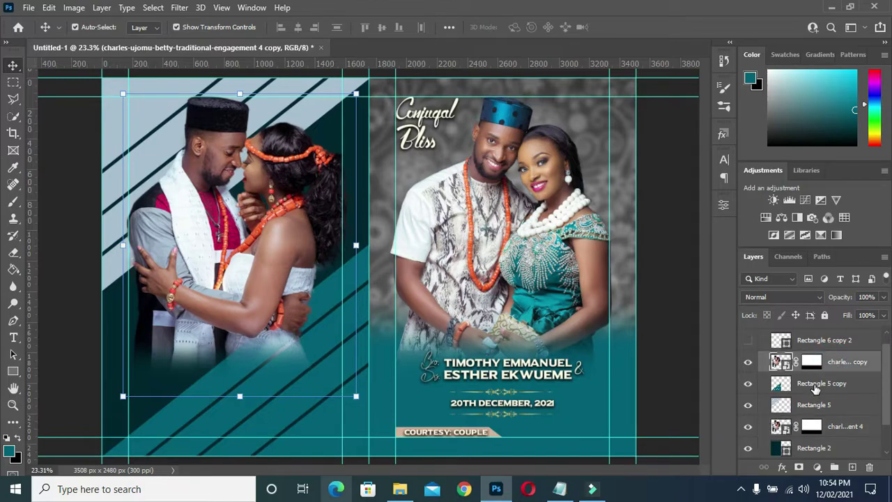
{"action": "left_click", "coordinate": [816, 385]}
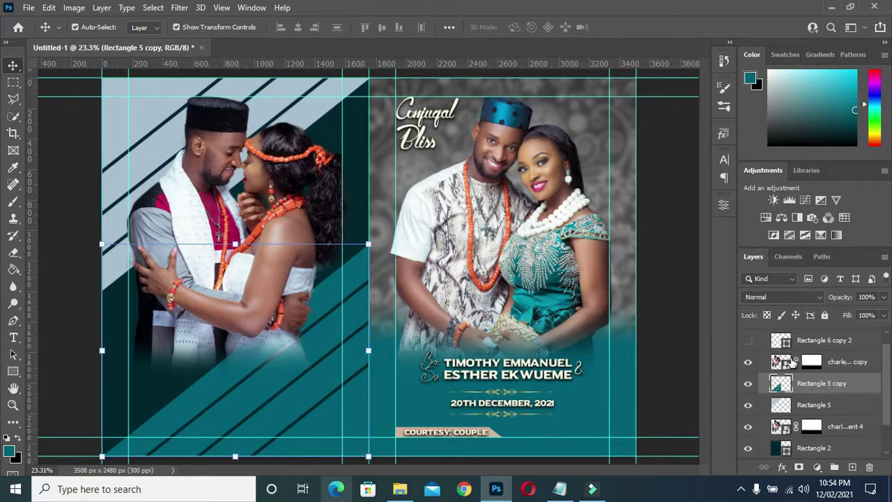
{"action": "left_click", "coordinate": [816, 408], "text": "shift"}
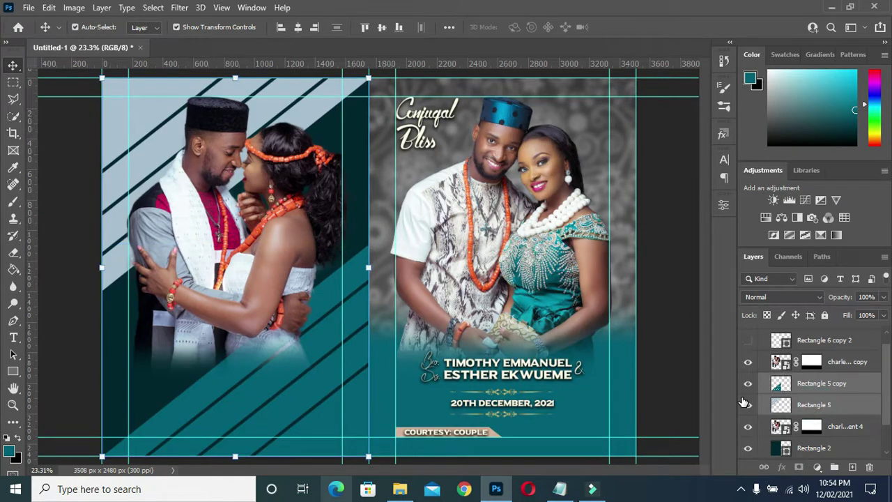
{"action": "key", "text": "ctrl+e"}
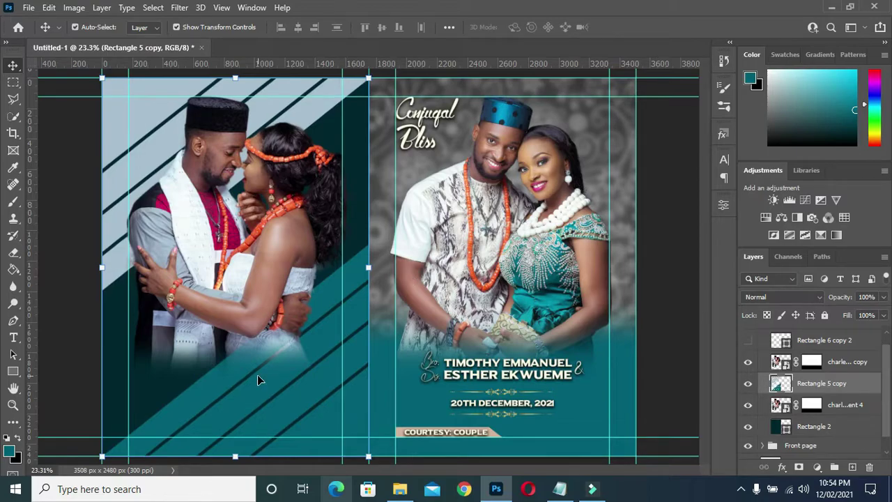
{"action": "key", "text": "ctrl"}
{"action": "left_click", "coordinate": [832, 364]}
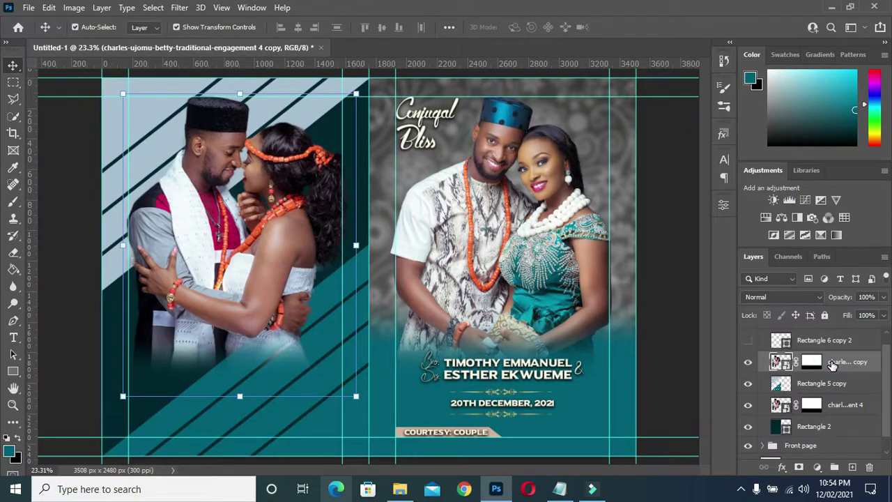
{"action": "right_click", "coordinate": [832, 364]}
- Convert the couple photo copy to a smart object
{"action": "left_click", "coordinate": [705, 254]}
{"action": "right_click", "coordinate": [837, 368]}
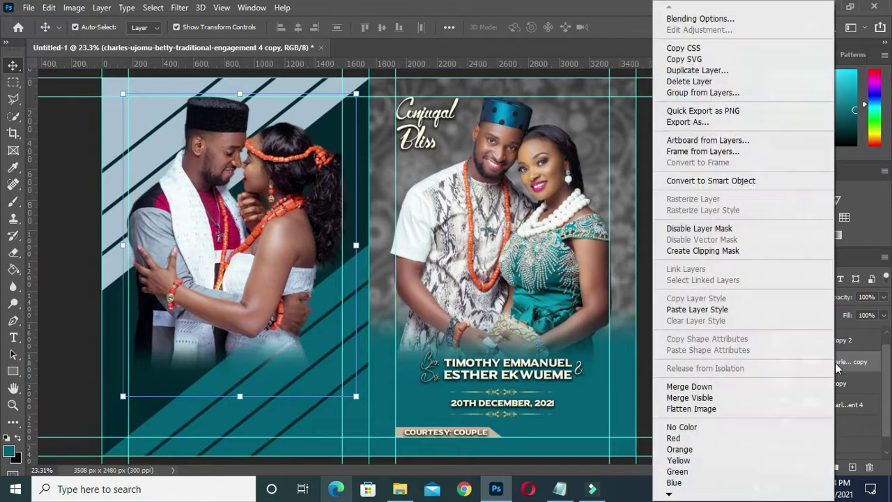
{"action": "left_click", "coordinate": [711, 181]}
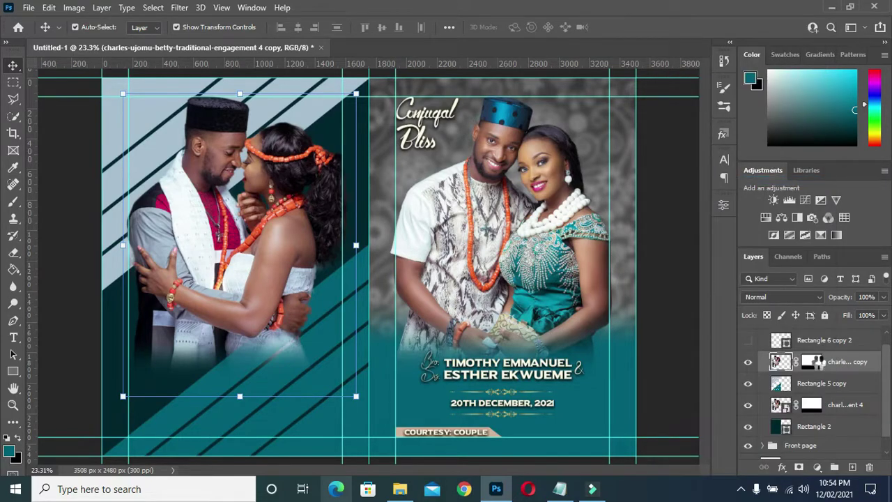
{"action": "right_click", "coordinate": [822, 367]}
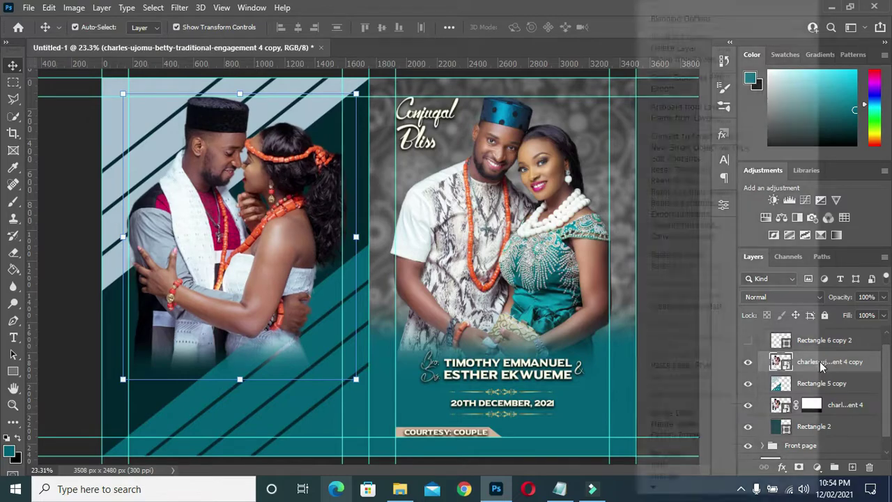
{"action": "left_click", "coordinate": [829, 365]}
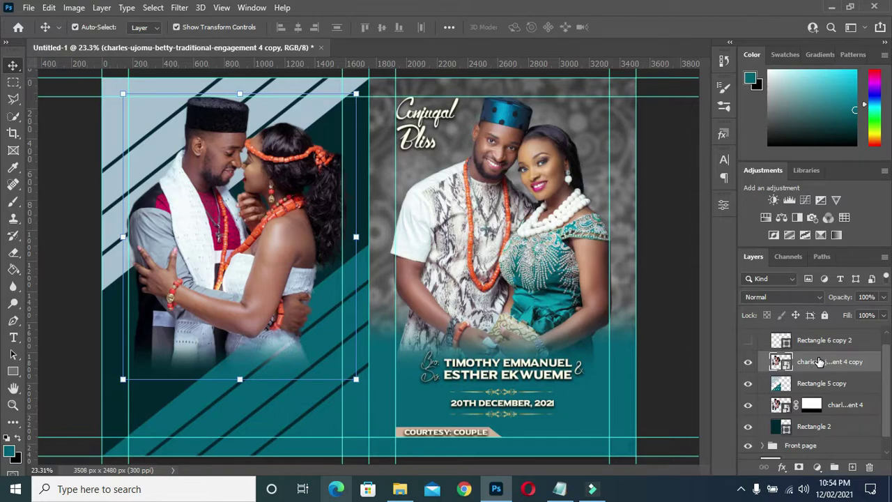
- Clip the photo copy to the Rectangle 5 copy stripes, checking by toggling the original photo
{"action": "right_click", "coordinate": [821, 362]}
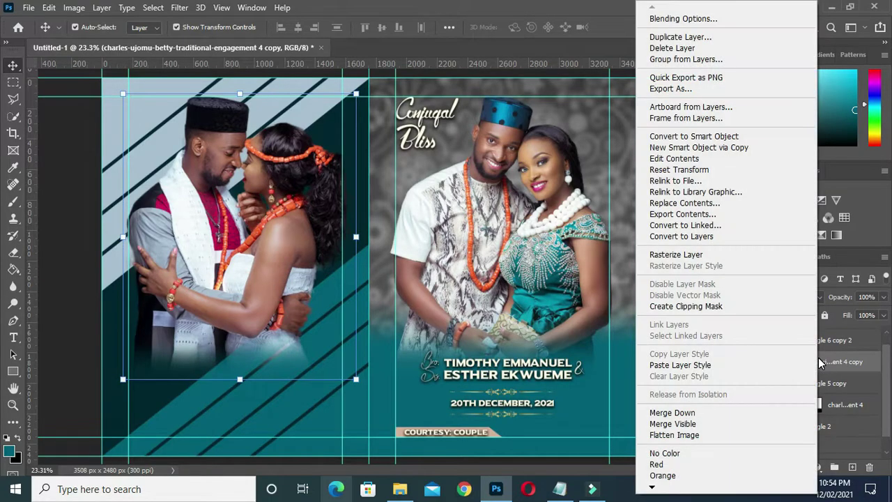
{"action": "left_click", "coordinate": [704, 307]}
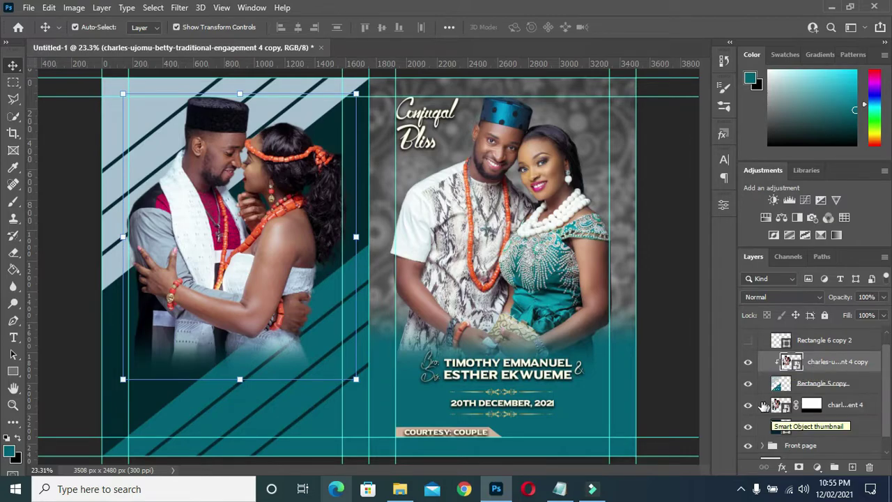
{"action": "left_click", "coordinate": [748, 407]}
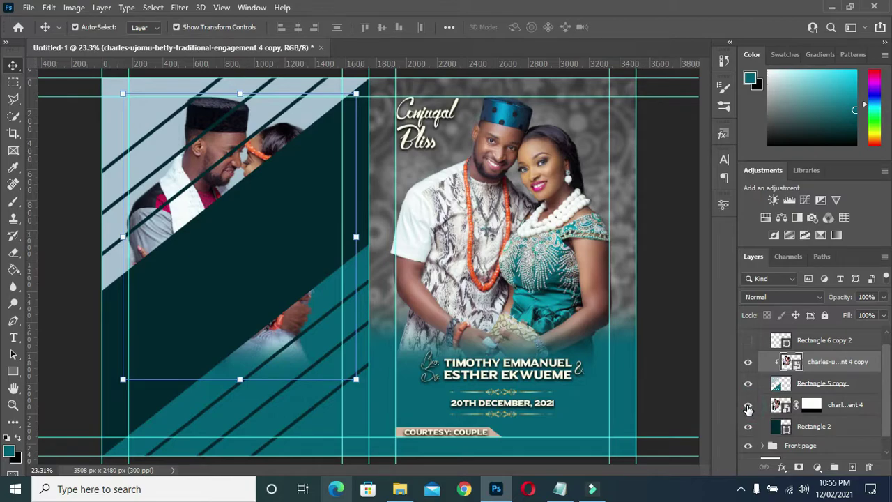
{"action": "left_click", "coordinate": [747, 405]}
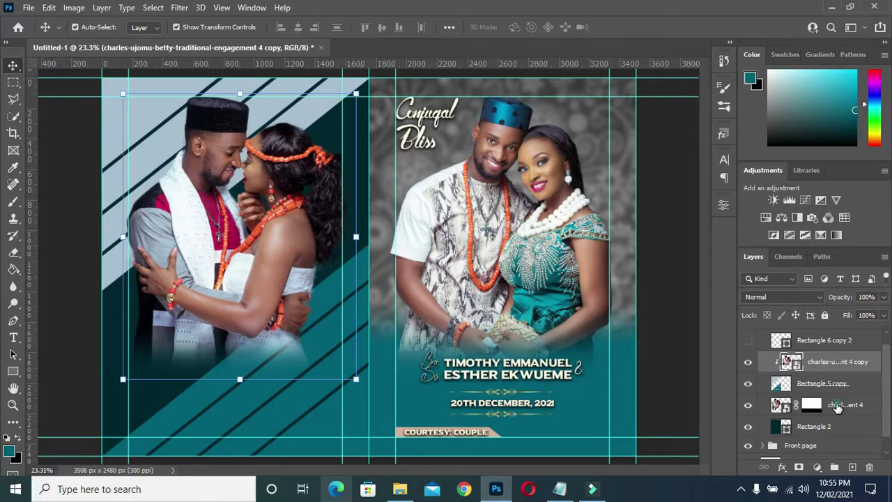
{"action": "left_click", "coordinate": [838, 407]}
{"action": "right_click", "coordinate": [838, 407]}
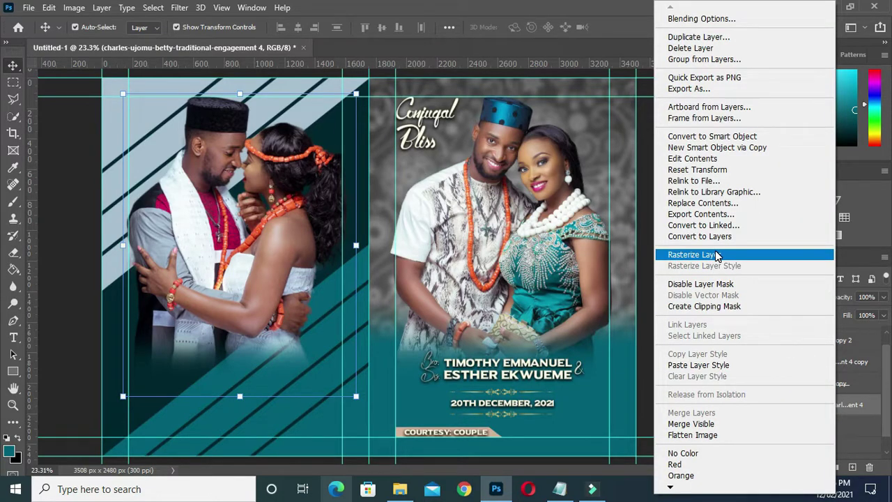
- Convert the original photo to a smart object and polygon-lasso its upper-left diagonal area
{"action": "left_click", "coordinate": [711, 136]}
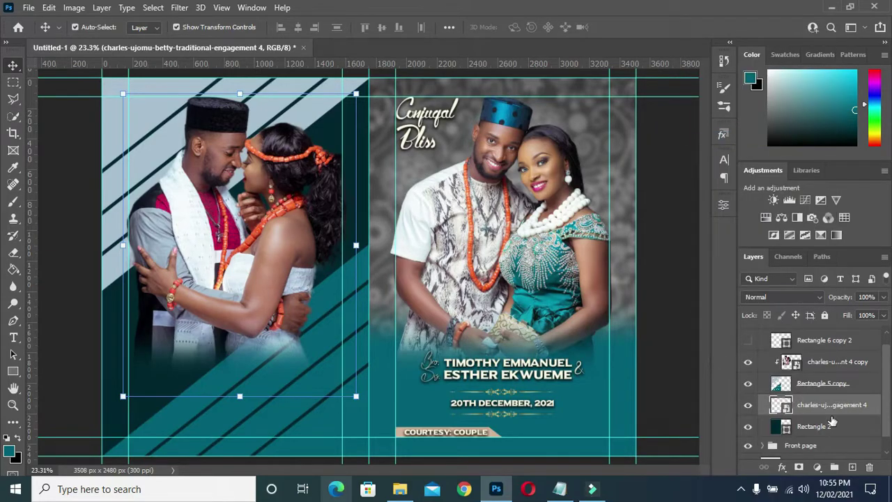
{"action": "key", "text": "l"}
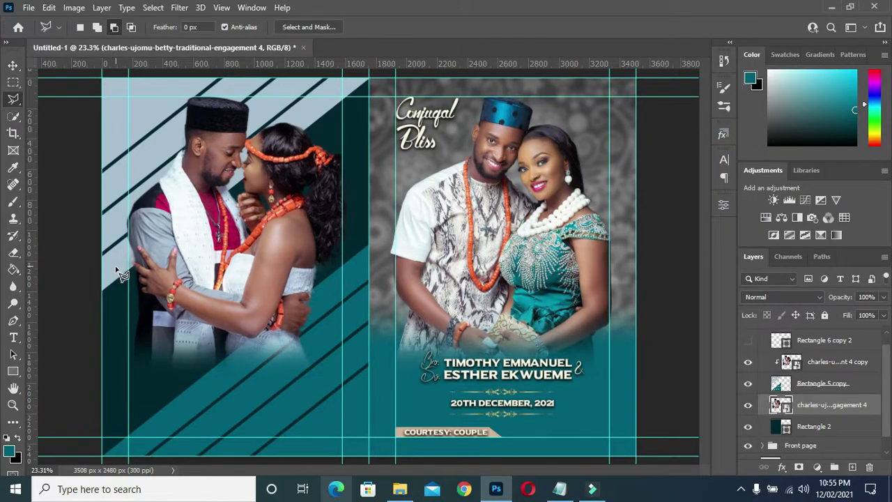
{"action": "left_click", "coordinate": [117, 268]}
{"action": "left_click", "coordinate": [325, 110]}
{"action": "left_click", "coordinate": [189, 84]}
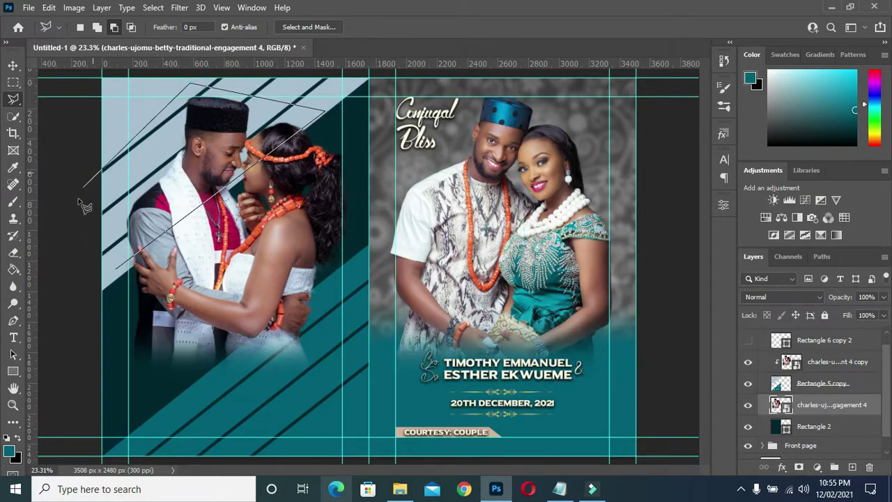
{"action": "left_click", "coordinate": [71, 207]}
{"action": "left_click", "coordinate": [74, 278]}
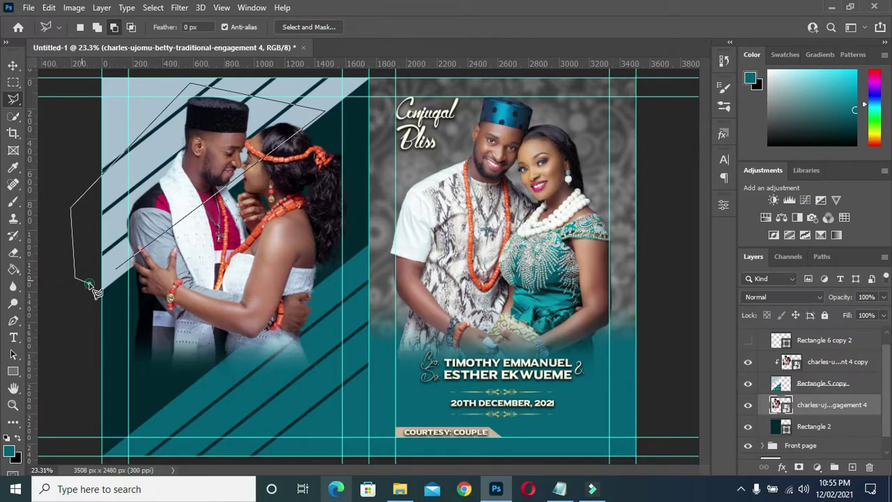
{"action": "left_click", "coordinate": [114, 268]}
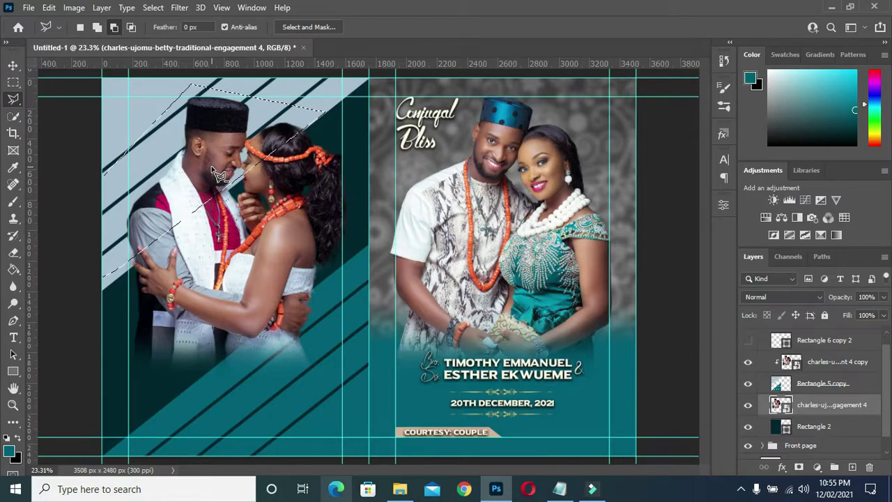
- Rasterize the original photo layer, delete the selected diagonal area, and deselect
{"action": "key", "text": "Delete"}
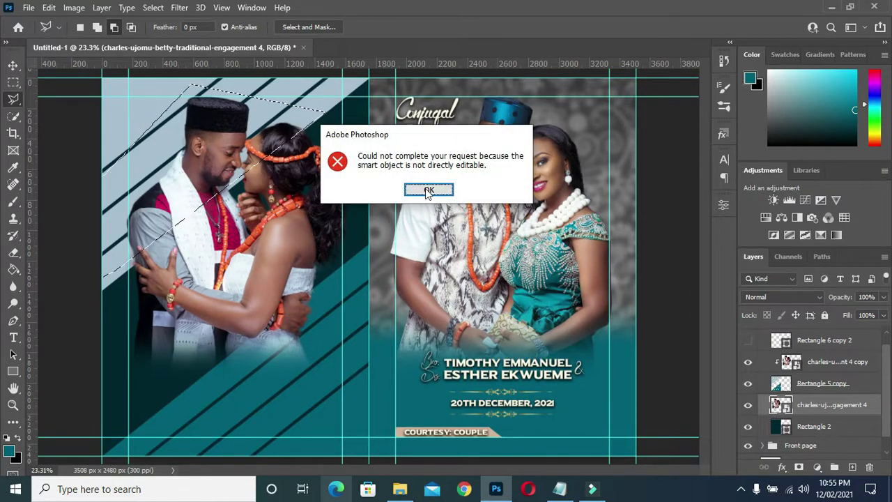
{"action": "left_click", "coordinate": [427, 190]}
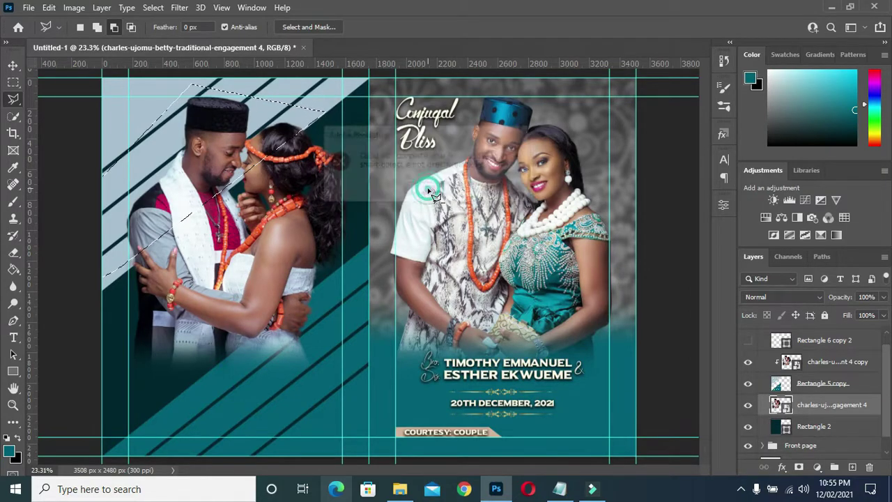
{"action": "right_click", "coordinate": [814, 405]}
{"action": "left_click", "coordinate": [672, 254]}
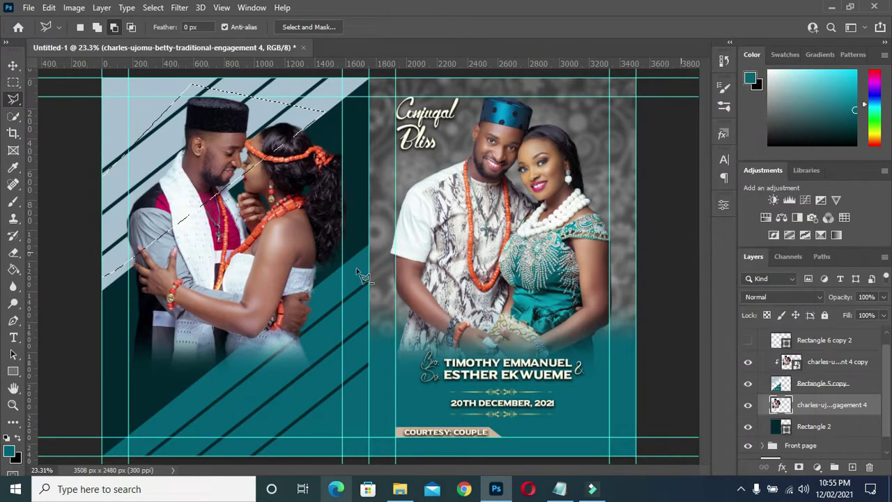
{"action": "key", "text": "Delete"}
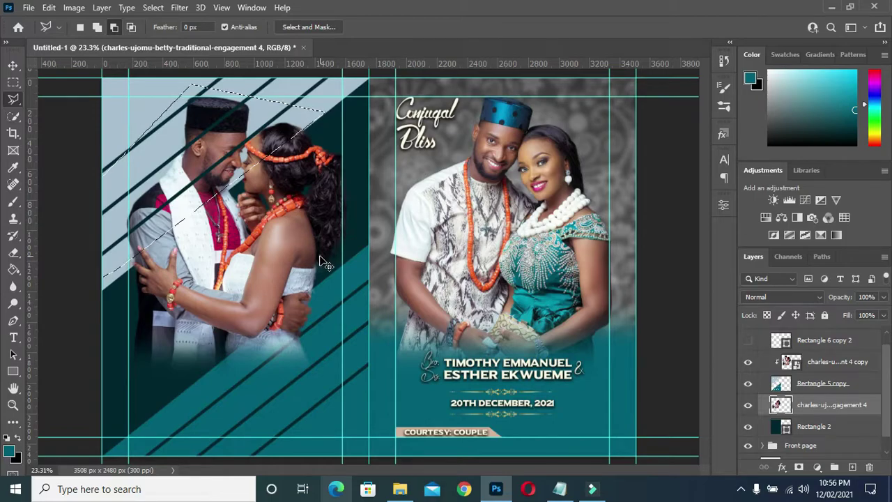
{"action": "key", "text": "ctrl+d"}
{"action": "left_click", "coordinate": [14, 64]}
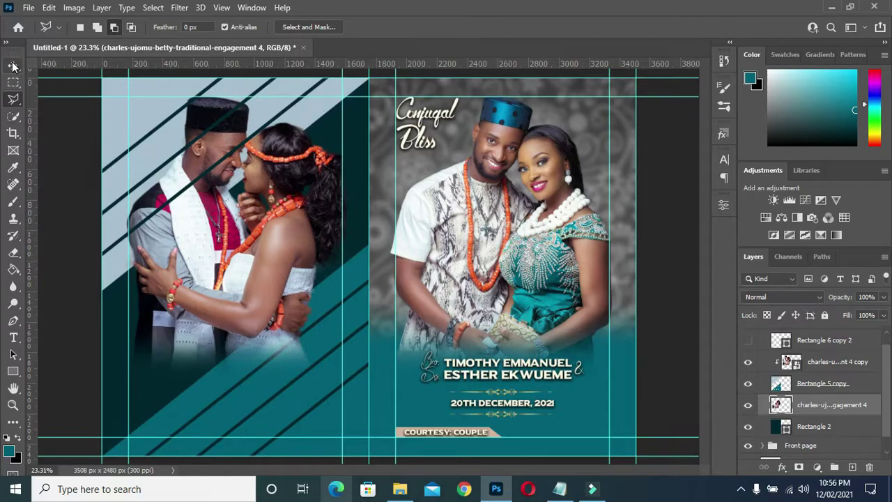
{"action": "left_click", "coordinate": [56, 193]}
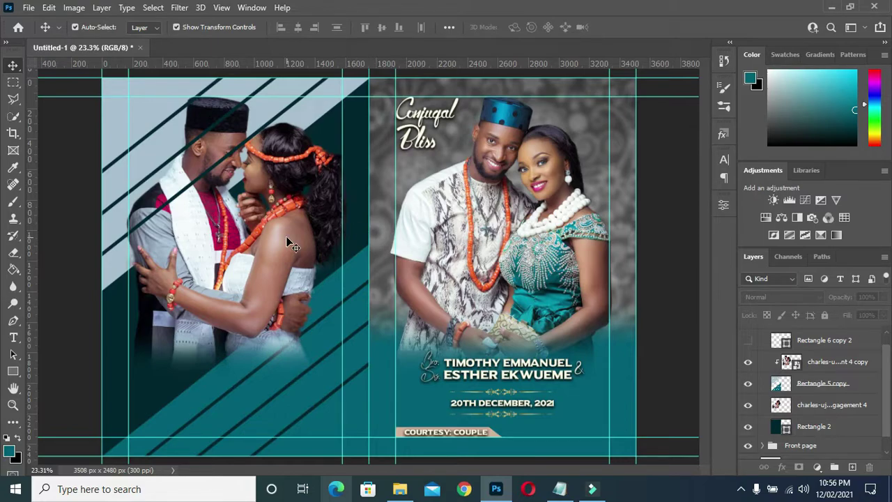
{"action": "scroll", "coordinate": [286, 236], "scroll_direction": "up", "scroll_amount": 1}
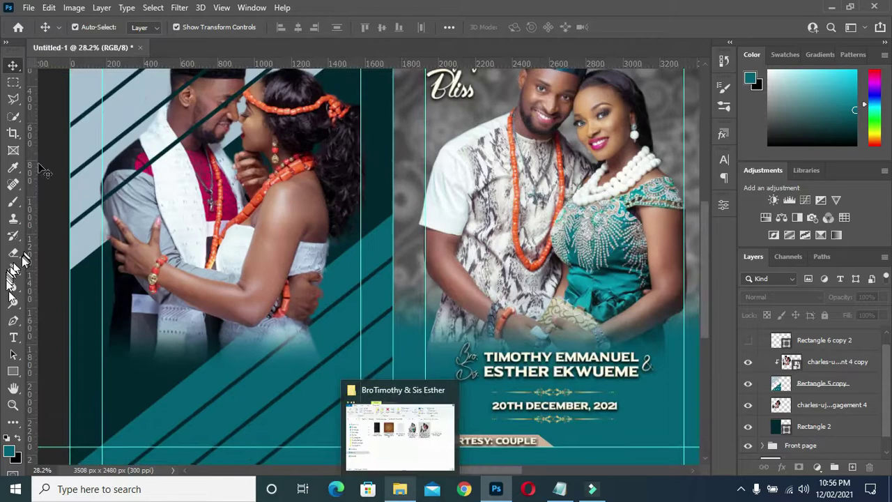
- Draw a 625 px teal circle (Ellipse 1) below the couple with the Ellipse Tool
{"action": "left_click", "coordinate": [14, 371]}
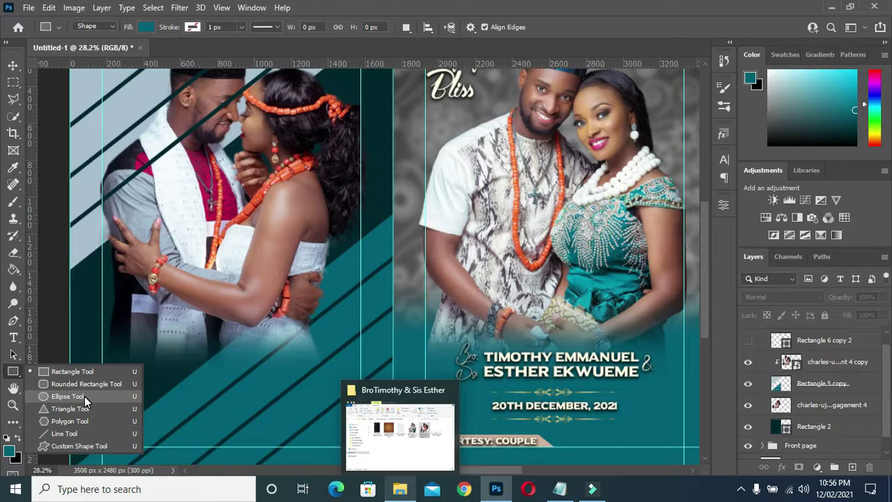
{"action": "left_click", "coordinate": [84, 397]}
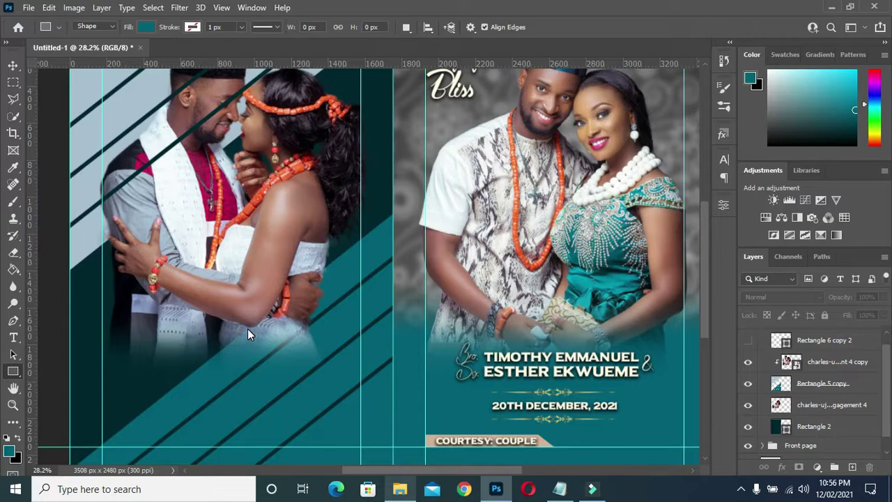
{"action": "scroll", "coordinate": [248, 319], "scroll_direction": "down", "scroll_amount": 1}
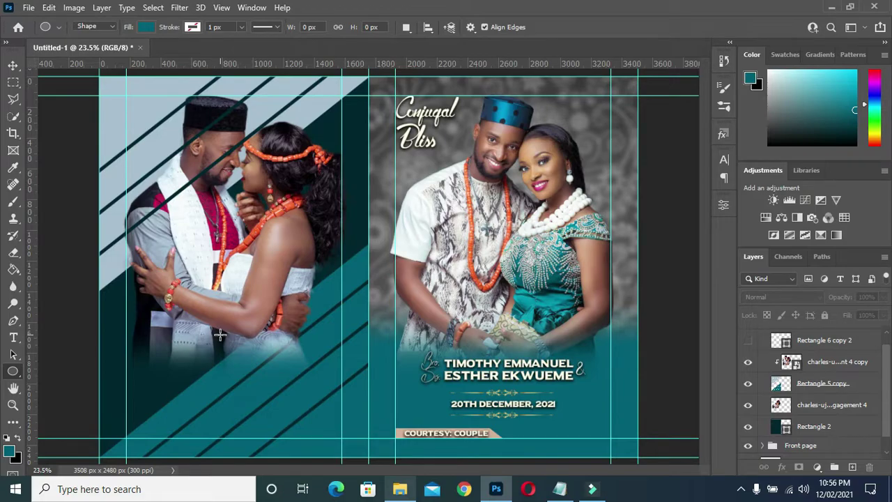
{"action": "left_click_drag", "start_coordinate": [220, 335], "coordinate": [321, 432]}
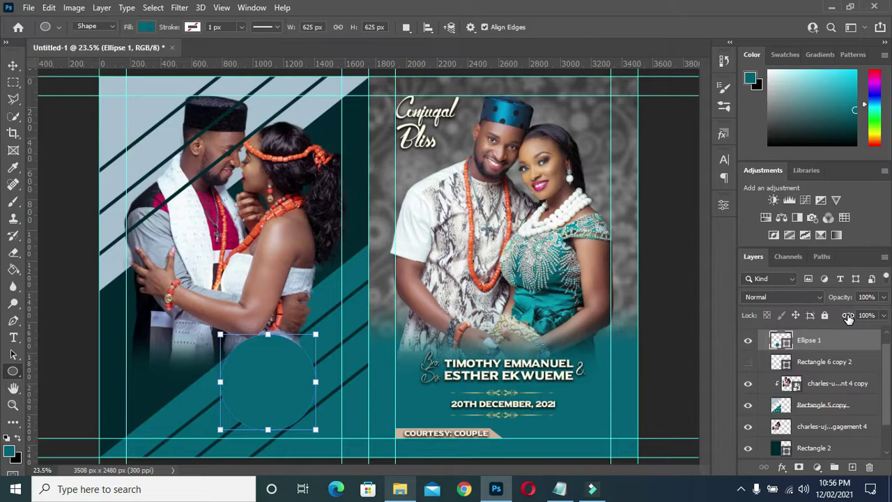
- Set Ellipse 1's layer fill to 0% and give it an orange 23.79 px stroke
{"action": "left_click_drag", "start_coordinate": [847, 315], "coordinate": [714, 338]}
{"action": "left_click", "coordinate": [724, 204]}
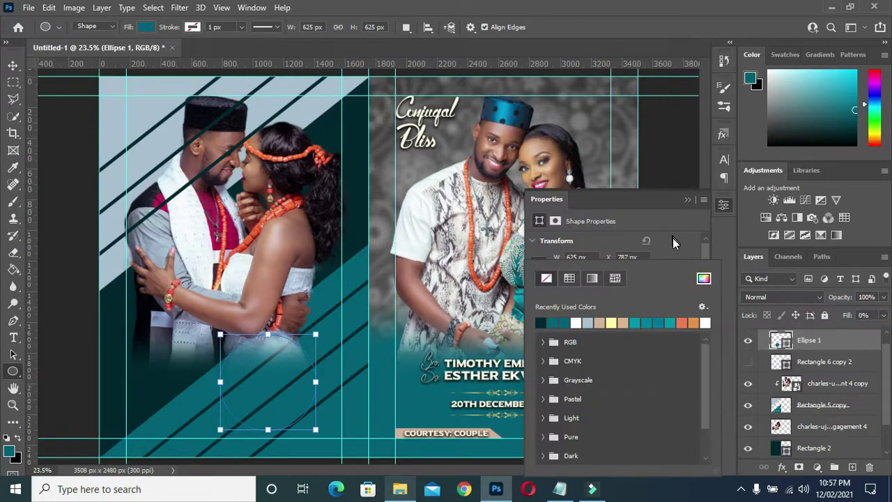
{"action": "left_click", "coordinate": [672, 241]}
{"action": "left_click", "coordinate": [583, 360]}
{"action": "left_click", "coordinate": [692, 321]}
{"action": "left_click", "coordinate": [673, 251]}
{"action": "left_click", "coordinate": [598, 371]}
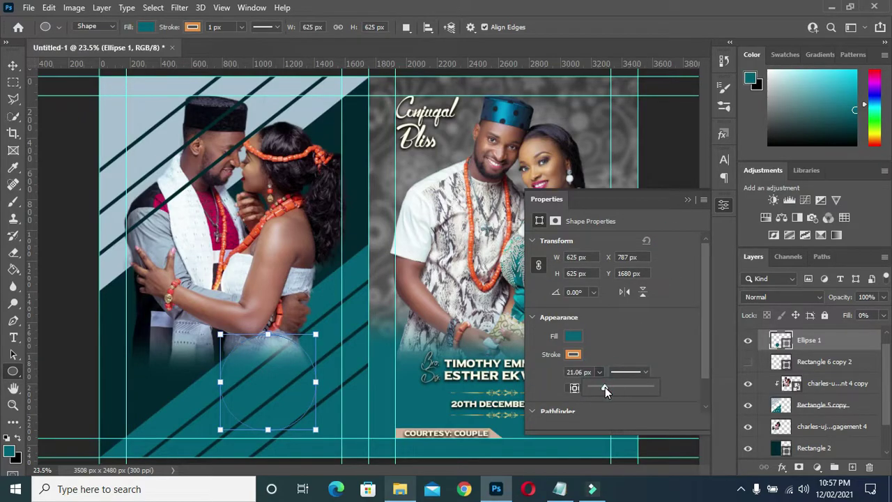
{"action": "left_click_drag", "start_coordinate": [604, 387], "coordinate": [606, 386]}
{"action": "left_click", "coordinate": [643, 347]}
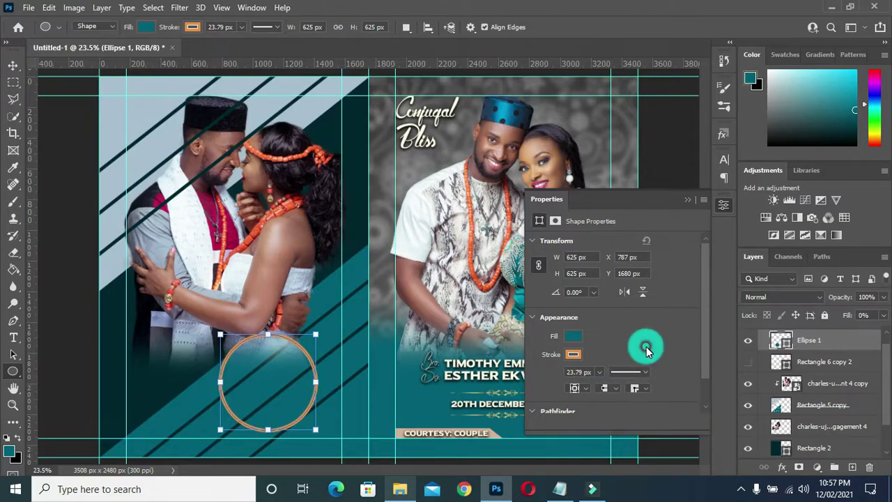
{"action": "left_click", "coordinate": [684, 199]}
{"action": "left_click", "coordinate": [14, 65]}
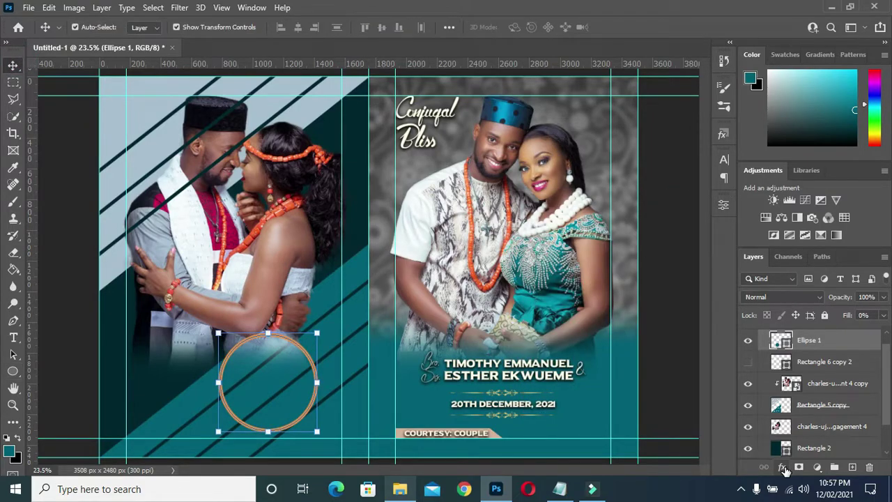
{"action": "left_click", "coordinate": [782, 466]}
- Apply a gold Gradient Overlay at 90° to Ellipse 1
{"action": "left_click", "coordinate": [811, 428]}
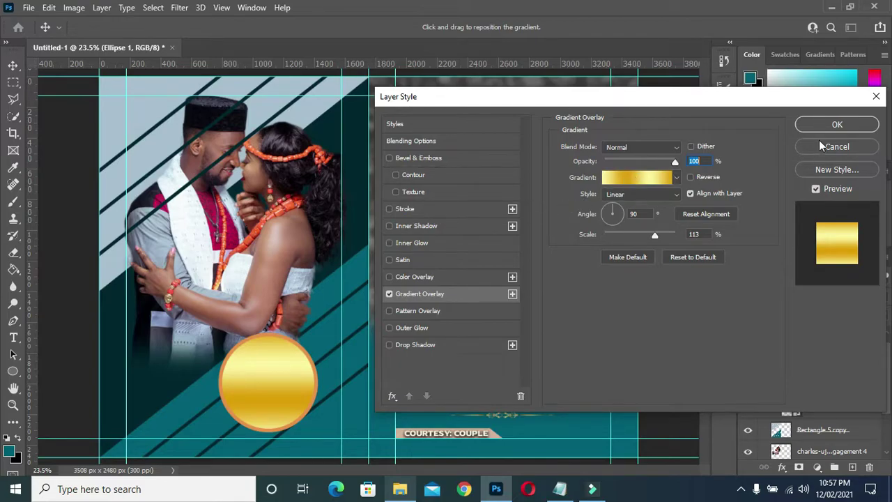
{"action": "left_click", "coordinate": [829, 125]}
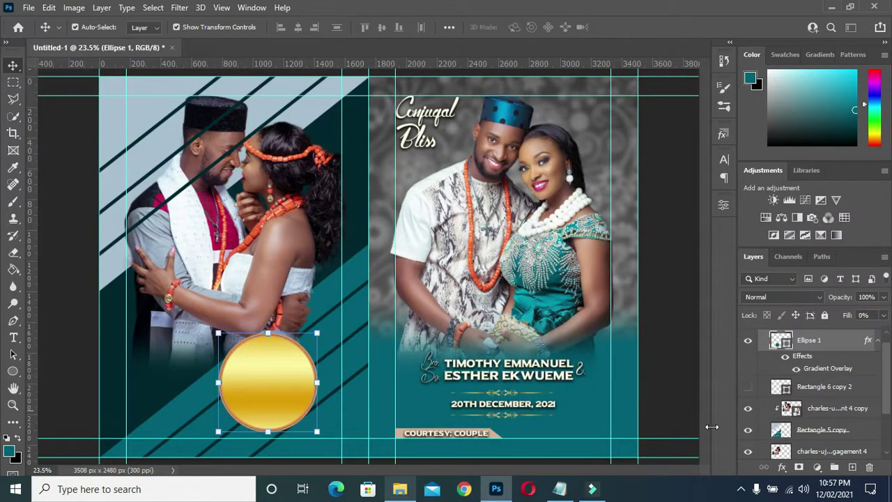
- Set Ellipse 1's fill swatch to No Color and collapse its effects list
{"action": "left_click", "coordinate": [722, 207]}
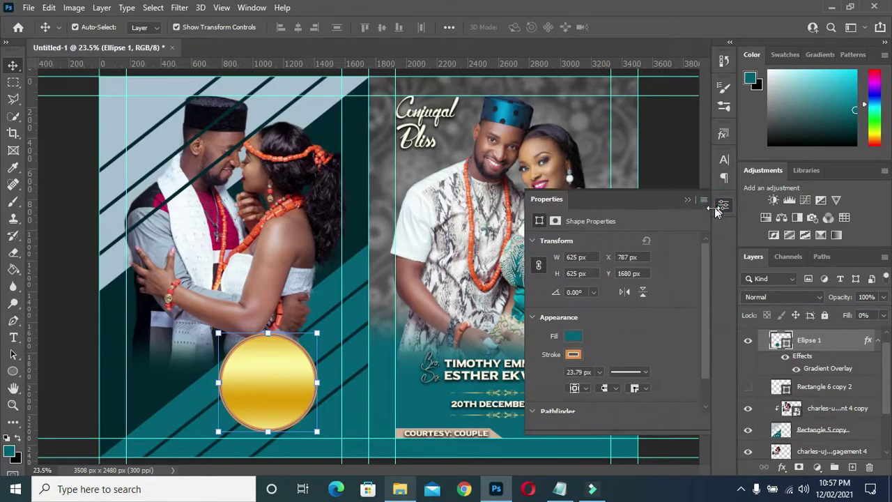
{"action": "left_click", "coordinate": [569, 338]}
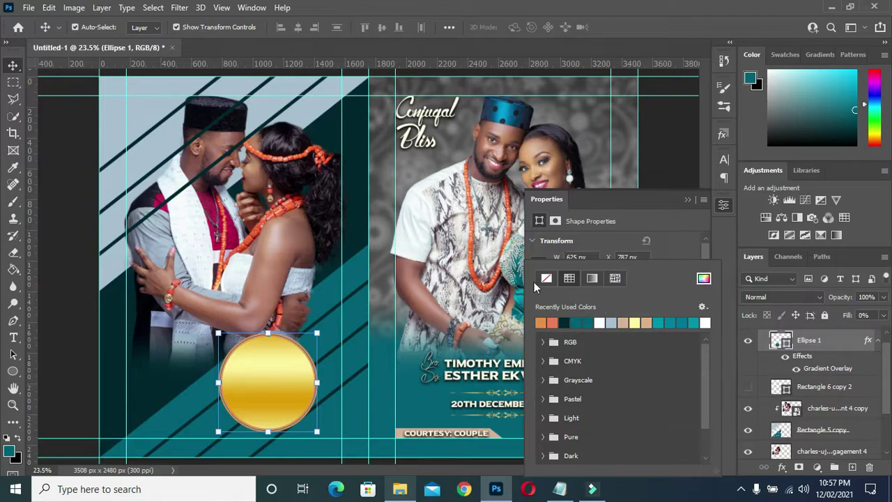
{"action": "left_click", "coordinate": [546, 279]}
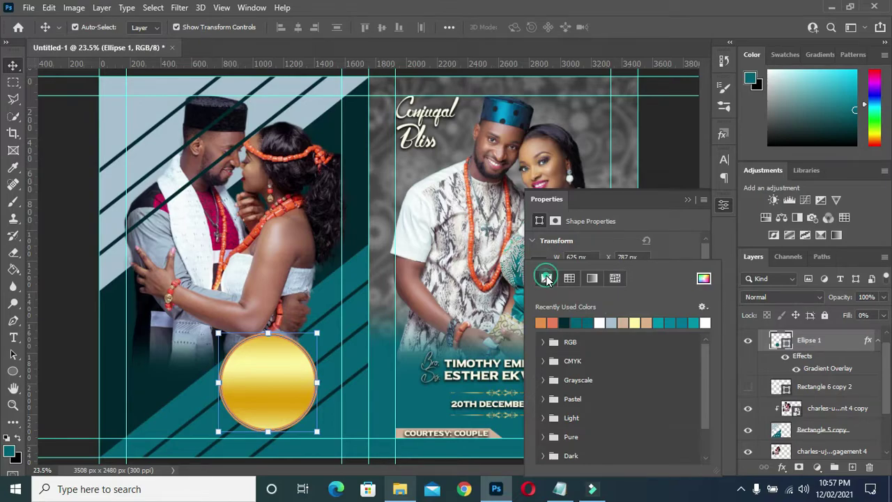
{"action": "left_click", "coordinate": [673, 239]}
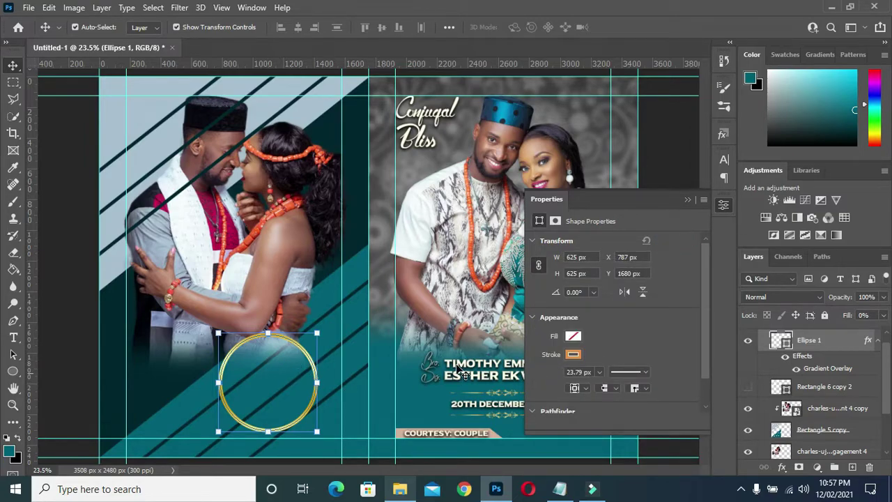
{"action": "left_click", "coordinate": [687, 198]}
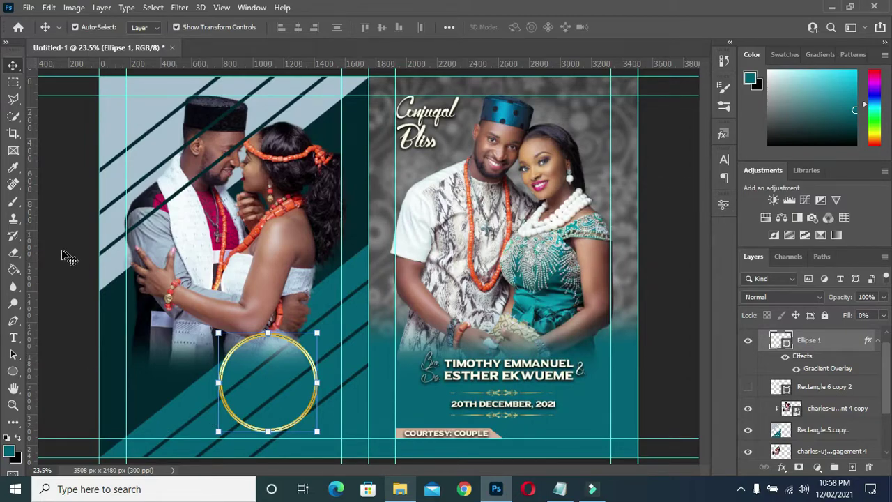
{"action": "left_click", "coordinate": [877, 340]}
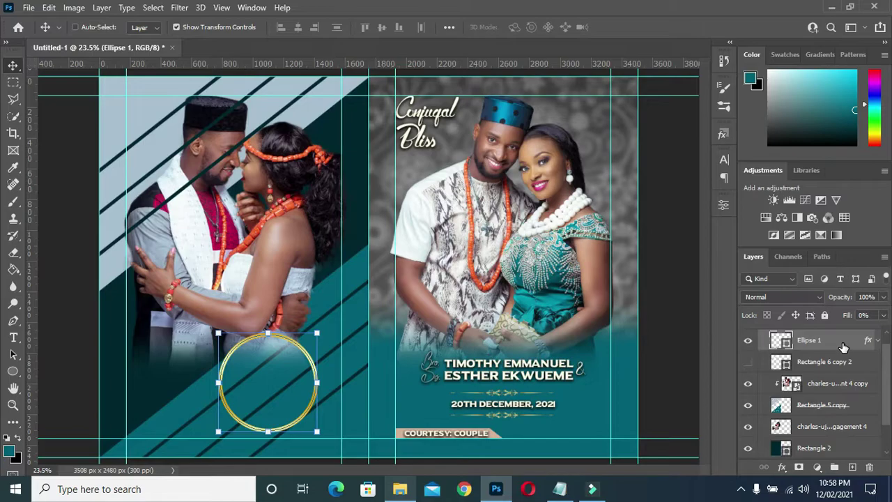
- Duplicate the gold ring and scale the copy down to about 95.6%
{"action": "key", "text": "ctrl+j"}
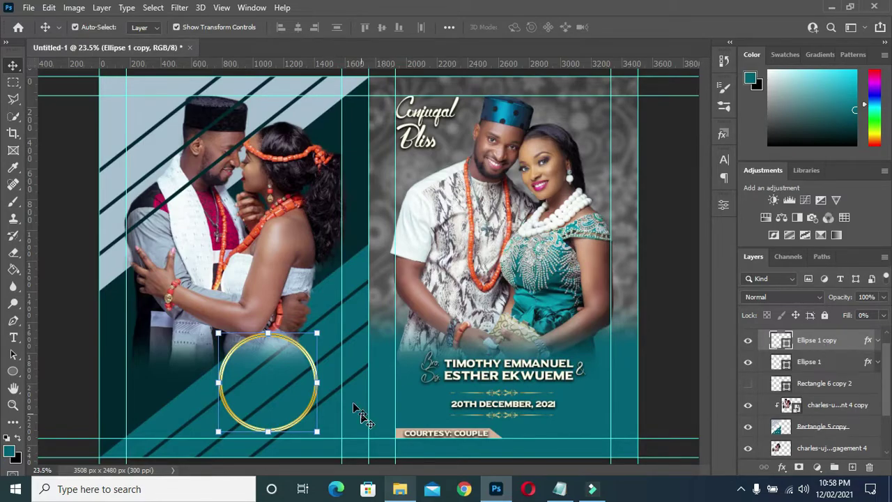
{"action": "scroll", "coordinate": [262, 362], "scroll_direction": "up", "scroll_amount": 3}
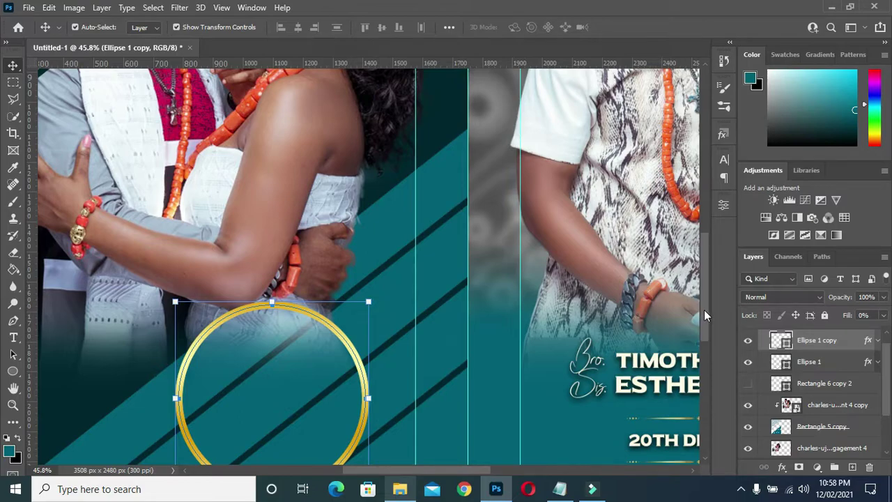
{"action": "scroll", "coordinate": [704, 309], "scroll_direction": "down", "scroll_amount": 2}
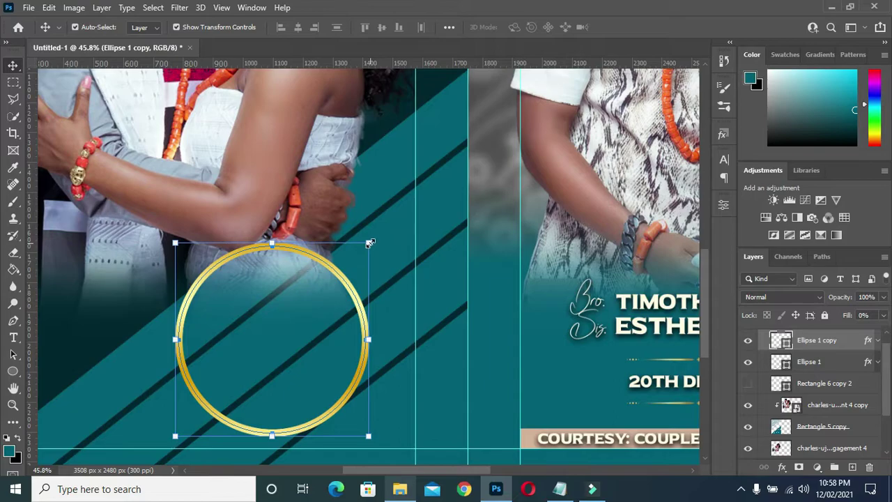
{"action": "left_click", "coordinate": [369, 243]}
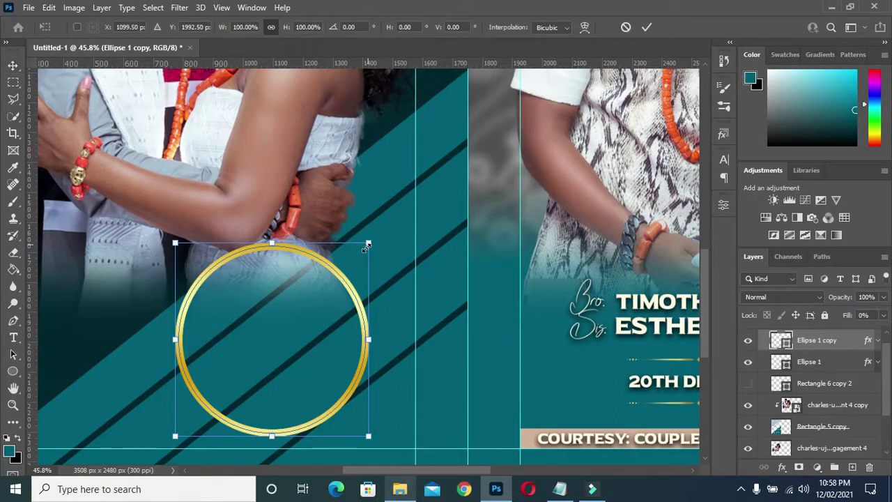
{"action": "left_click_drag", "start_coordinate": [366, 247], "coordinate": [364, 247]}
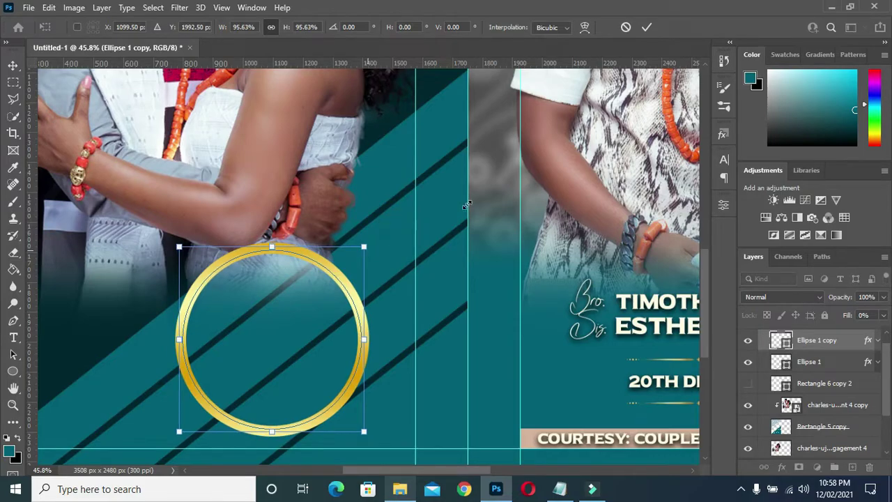
{"action": "left_click", "coordinate": [648, 28]}
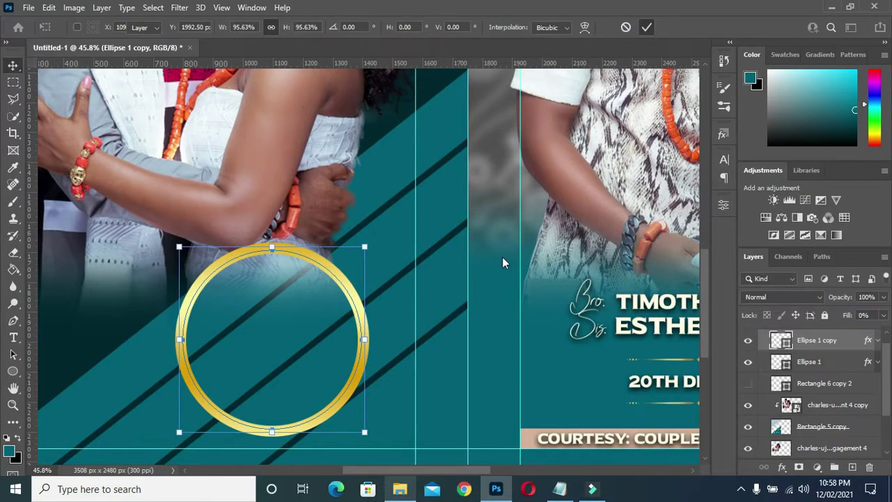
- Give the copied ring a teal fill in its shape properties
{"action": "left_click", "coordinate": [722, 203]}
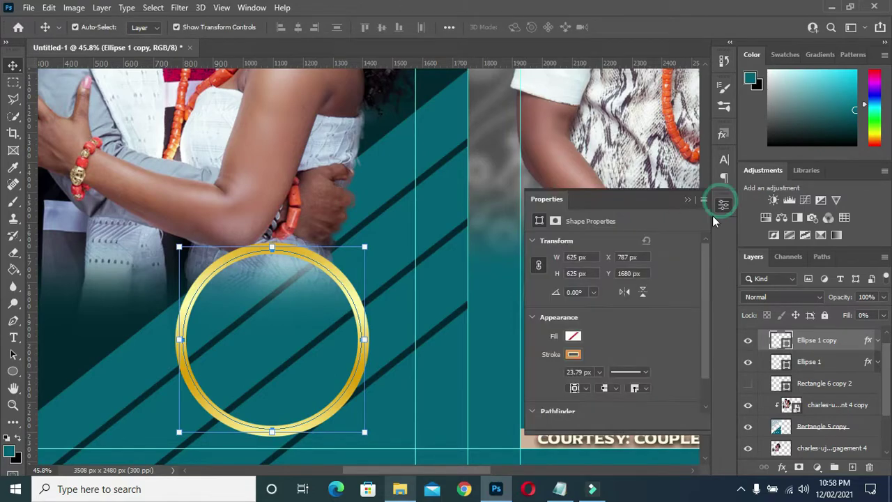
{"action": "left_click", "coordinate": [573, 336]}
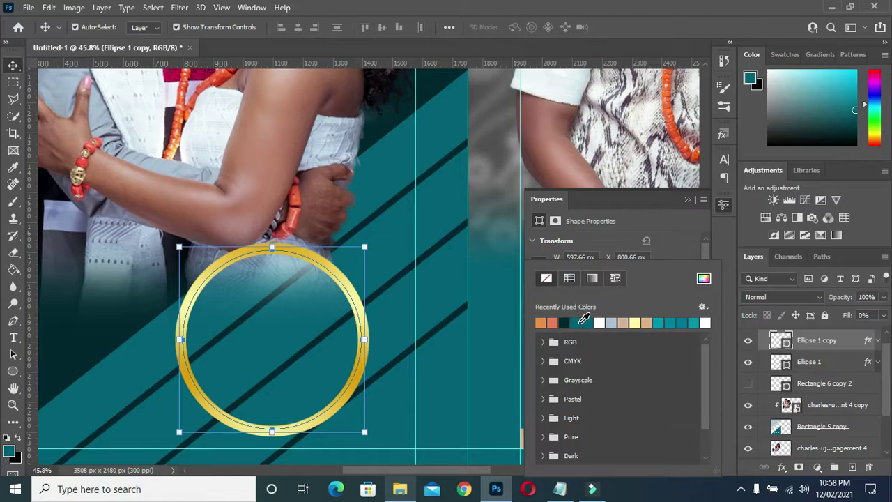
{"action": "left_click", "coordinate": [576, 322]}
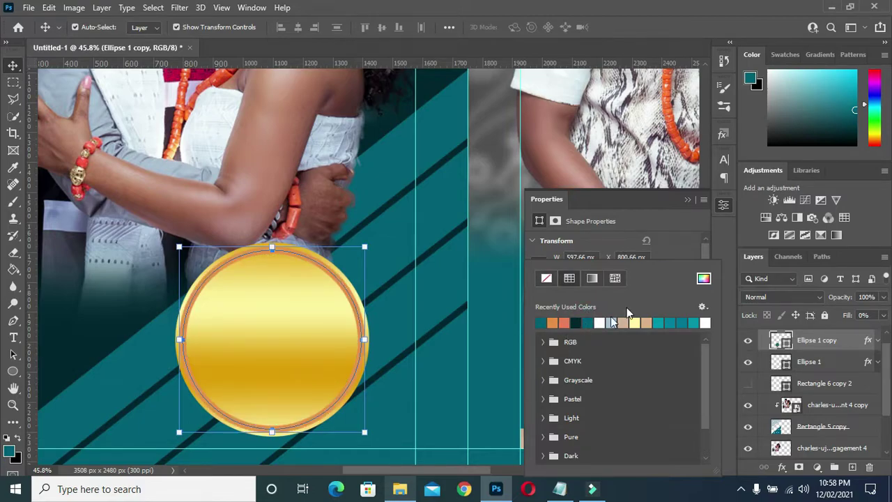
{"action": "left_click", "coordinate": [693, 252]}
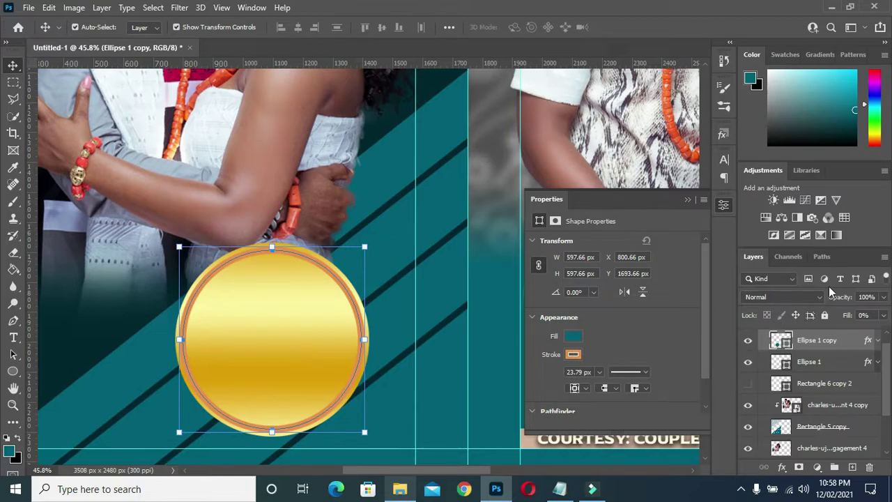
- Add a solid teal outline to the copy and raise its layer Fill to 100%
{"action": "scroll", "coordinate": [642, 280], "scroll_direction": "down", "scroll_amount": 1}
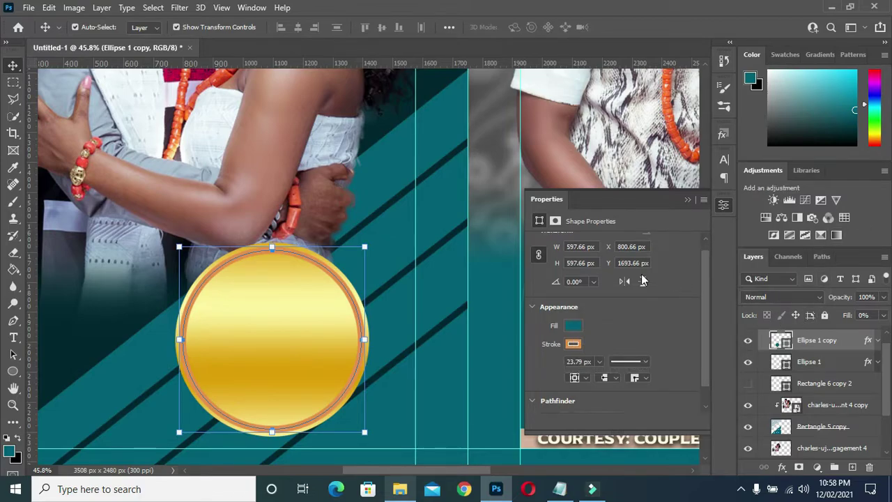
{"action": "scroll", "coordinate": [642, 280], "scroll_direction": "down", "scroll_amount": 1}
{"action": "left_click", "coordinate": [572, 333]}
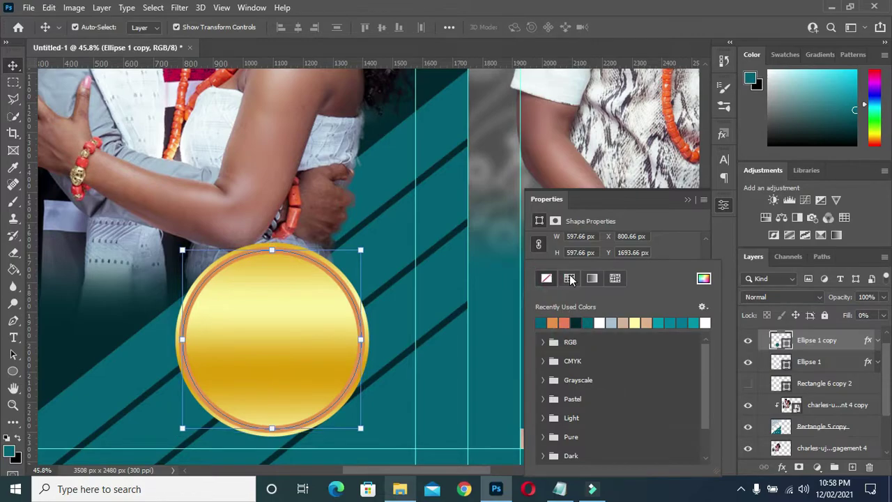
{"action": "left_click", "coordinate": [570, 278]}
{"action": "left_click", "coordinate": [658, 194]}
{"action": "left_click", "coordinate": [574, 315]}
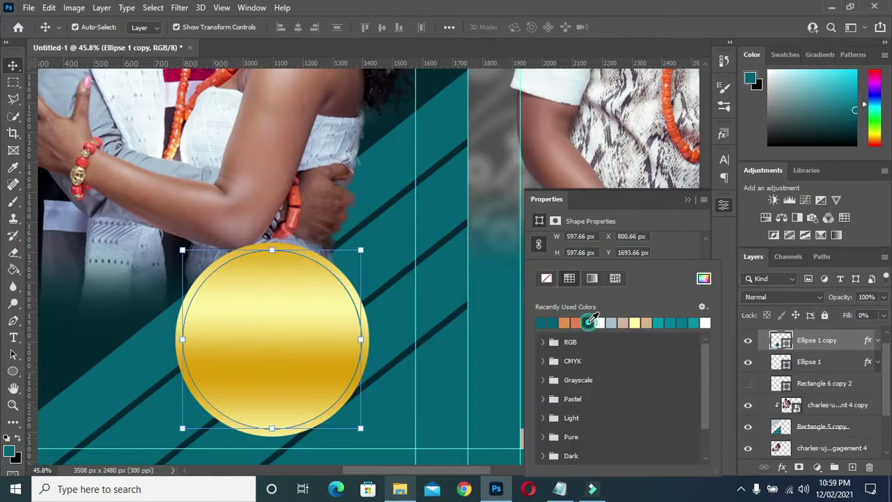
{"action": "left_click", "coordinate": [667, 219]}
{"action": "left_click", "coordinate": [687, 199]}
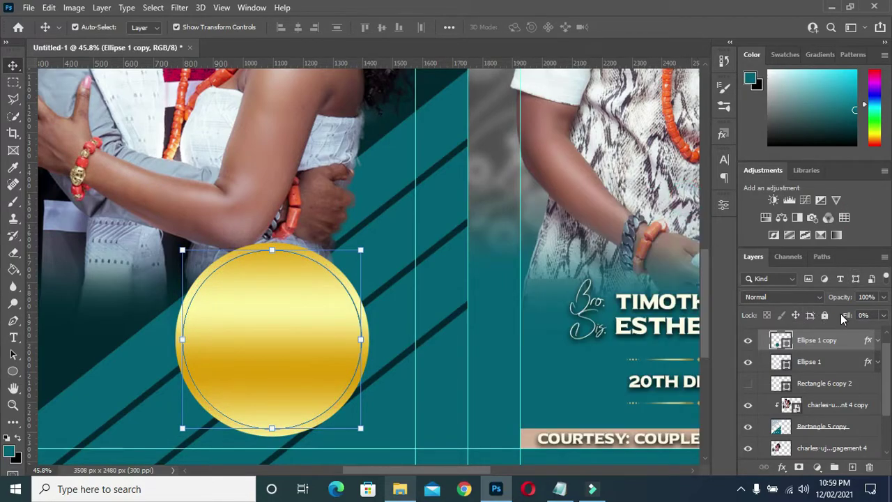
{"action": "left_click_drag", "start_coordinate": [840, 315], "coordinate": [845, 315]}
- Clear the layer style from Ellipse 1 copy to remove its gold fill
{"action": "scroll", "coordinate": [531, 281], "scroll_direction": "down", "scroll_amount": 1}
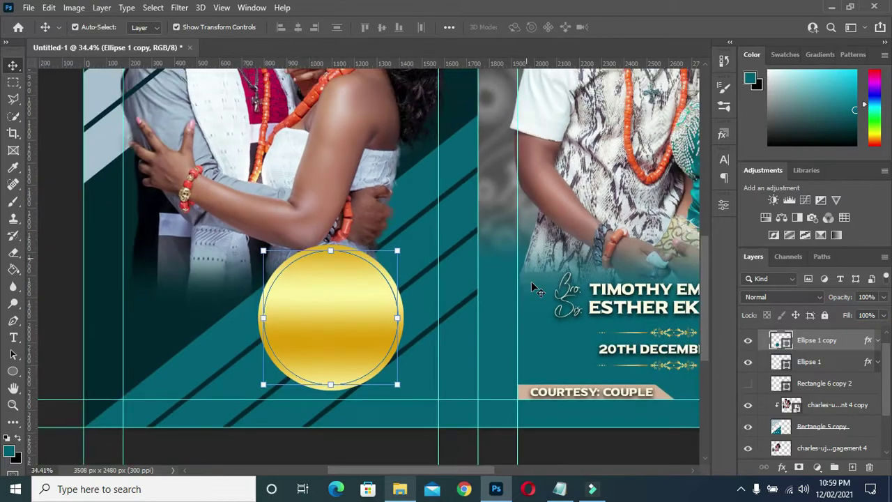
{"action": "scroll", "coordinate": [530, 280], "scroll_direction": "down", "scroll_amount": 1}
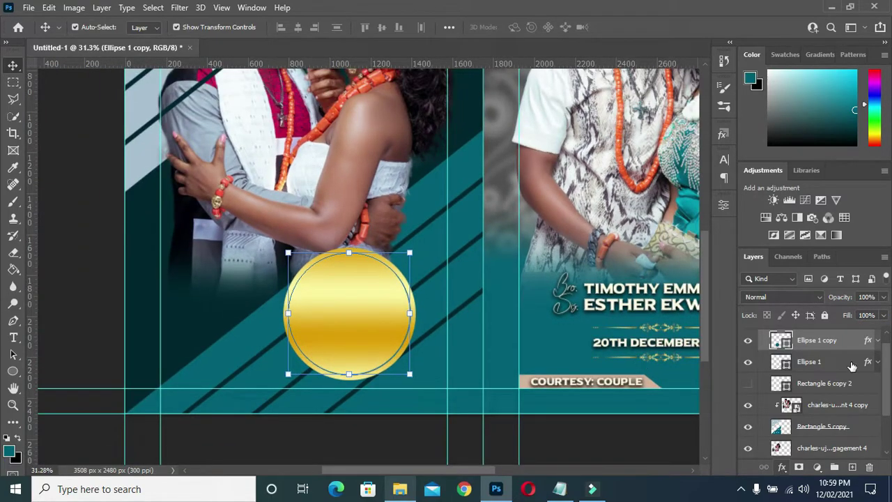
{"action": "right_click", "coordinate": [850, 341]}
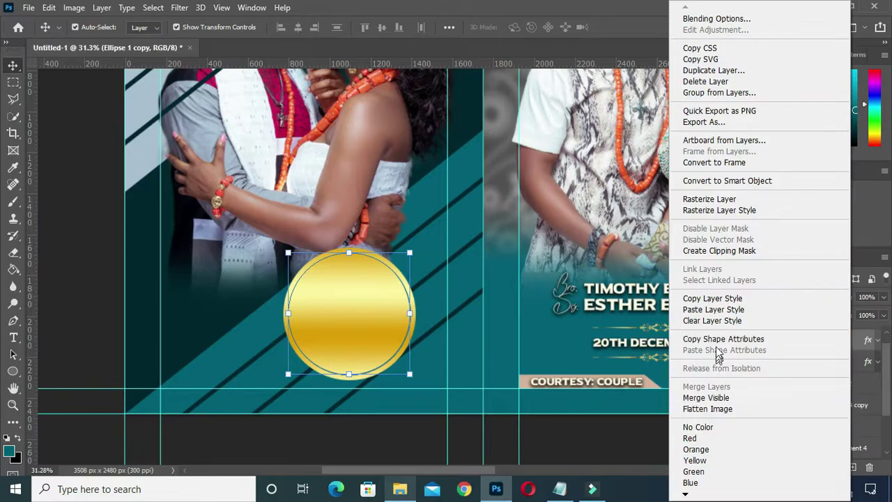
{"action": "left_click", "coordinate": [712, 322]}
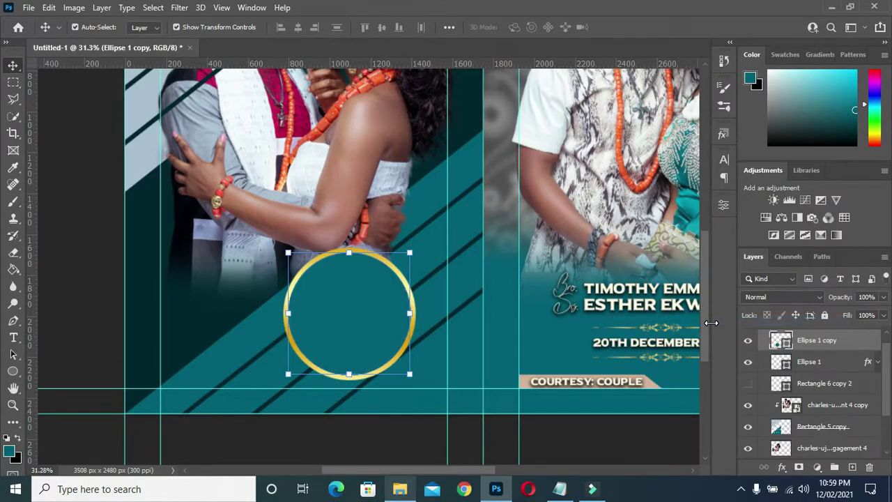
{"action": "left_click", "coordinate": [630, 448]}
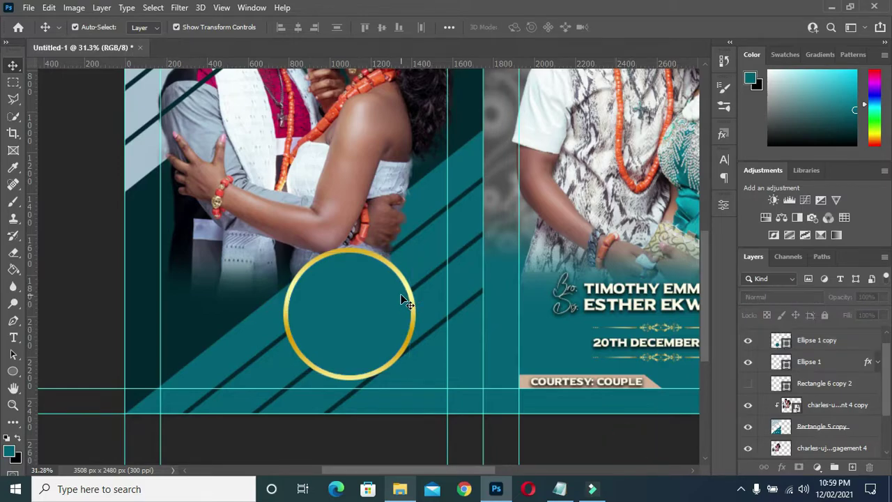
- Select Ellipse 1 and Ellipse 1 copy together and shrink both to about 74%
{"action": "left_click", "coordinate": [822, 362]}
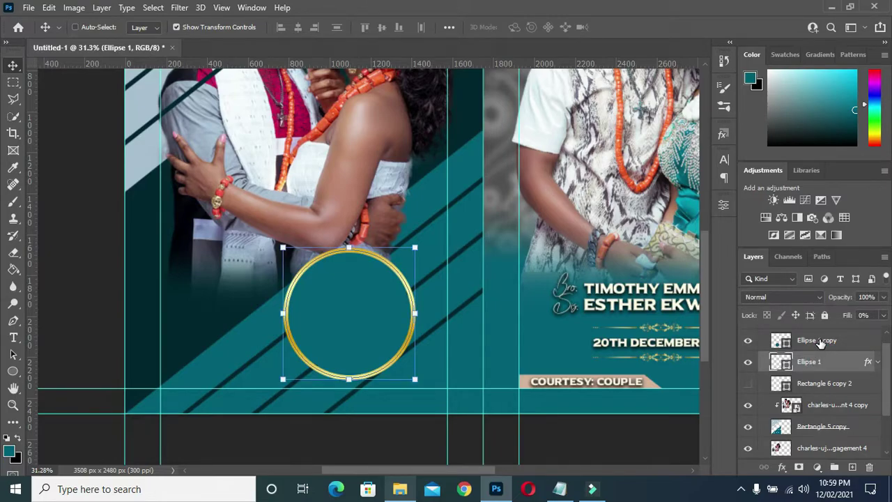
{"action": "left_click", "coordinate": [821, 342], "text": "shift"}
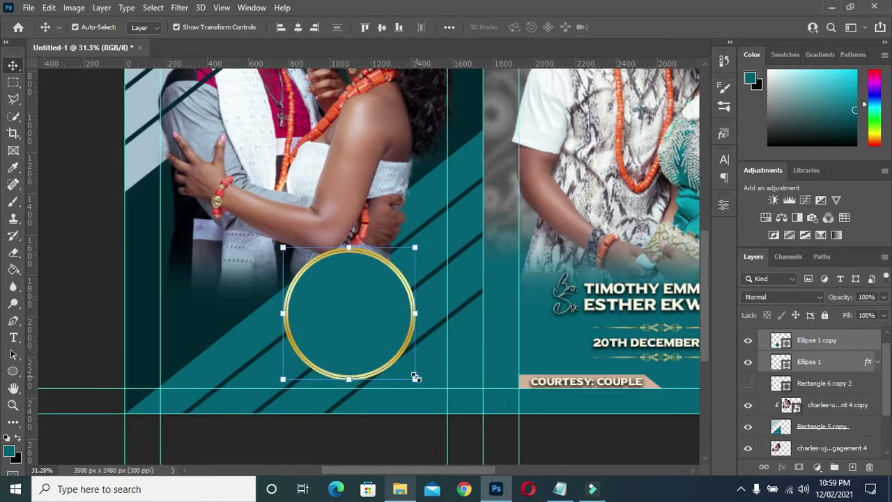
{"action": "left_click_drag", "start_coordinate": [416, 377], "coordinate": [380, 345]}
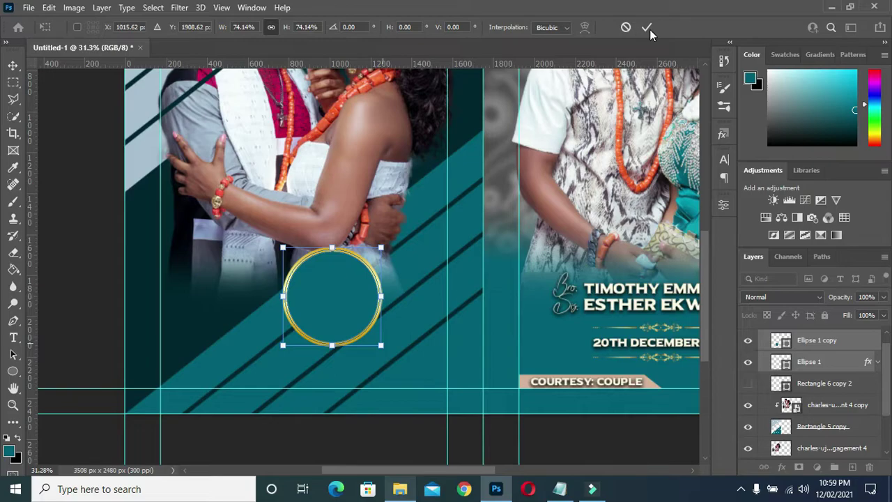
{"action": "left_click", "coordinate": [562, 485]}
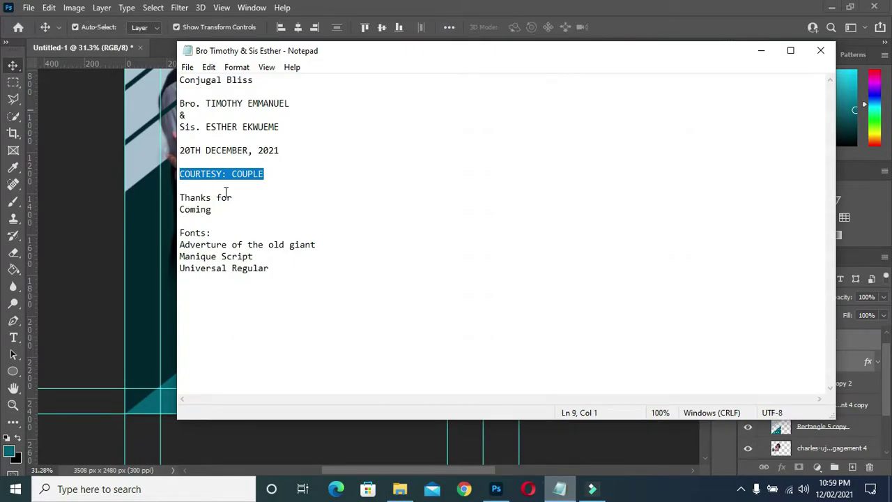
- Copy 'Thanks for Coming' from the Notepad notes and minimize Notepad
{"action": "left_click_drag", "start_coordinate": [213, 210], "coordinate": [179, 197]}
{"action": "key", "text": "ctrl+c"}
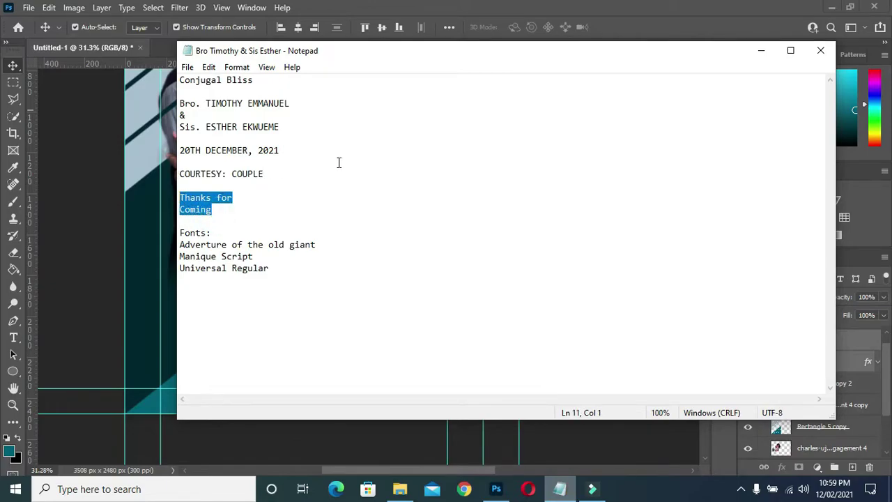
{"action": "left_click", "coordinate": [762, 52]}
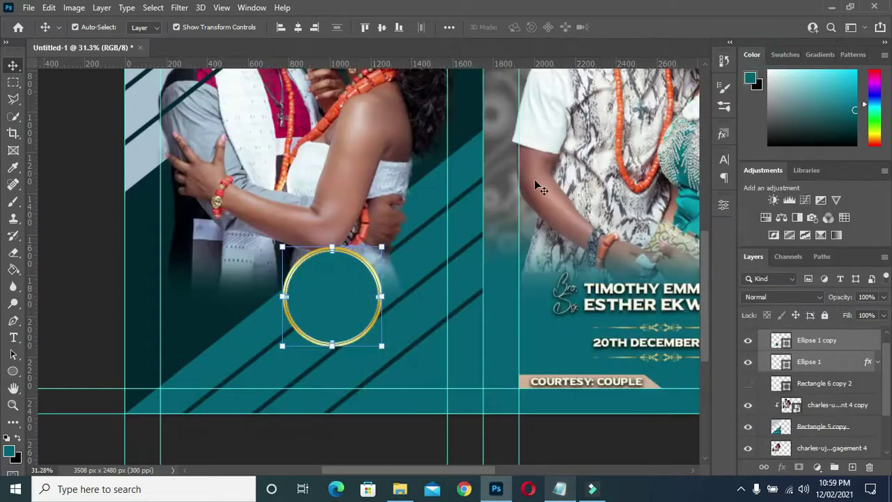
- Paste 'Thanks for Coming' as a new text layer on the back page
{"action": "left_click", "coordinate": [13, 338]}
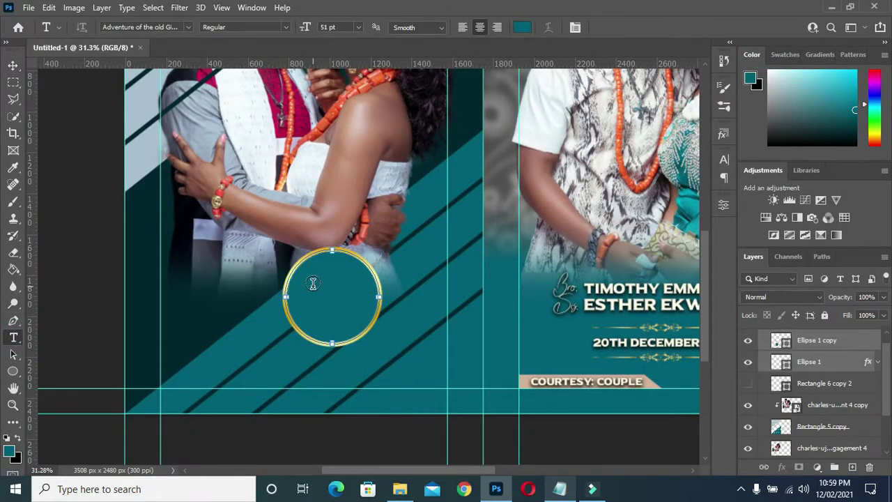
{"action": "left_click", "coordinate": [182, 286]}
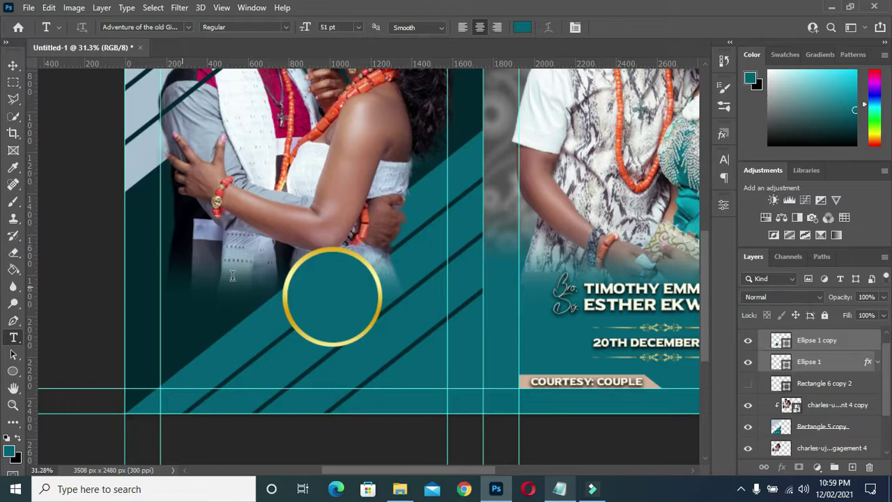
{"action": "left_click", "coordinate": [232, 280]}
{"action": "key", "text": "ctrl+v"}
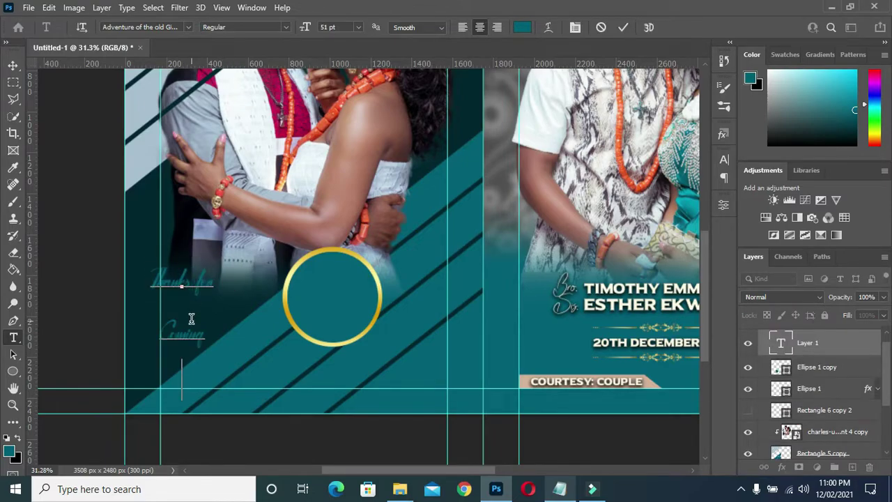
{"action": "left_click", "coordinate": [524, 28]}
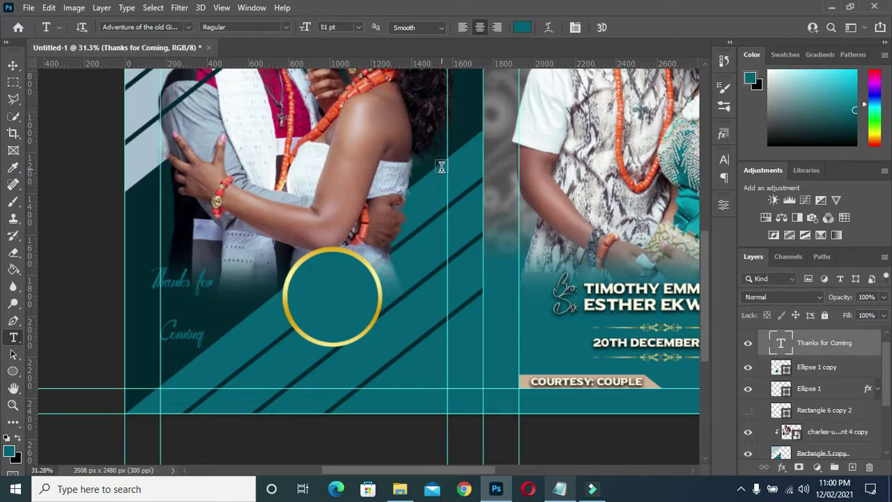
- Tighten the text's leading and colour it with the courtesy banner's sampled beige
{"action": "left_click", "coordinate": [723, 160]}
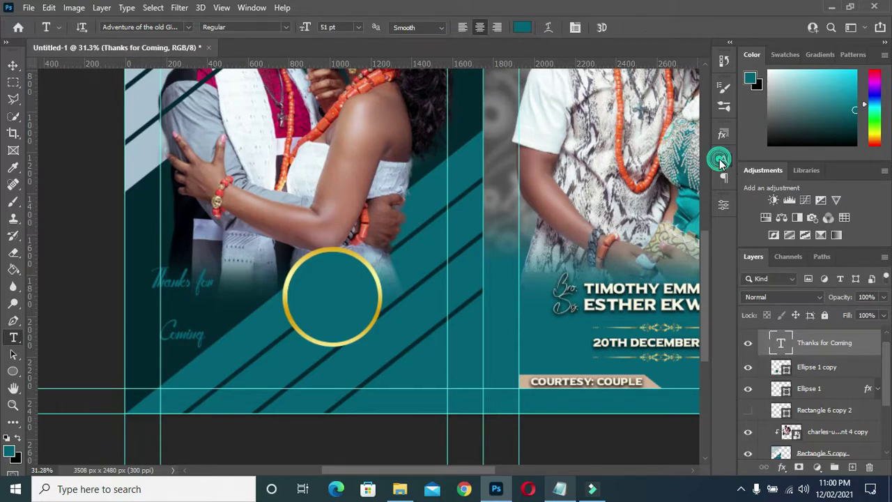
{"action": "left_click", "coordinate": [652, 196]}
{"action": "left_click_drag", "start_coordinate": [655, 197], "coordinate": [635, 196]}
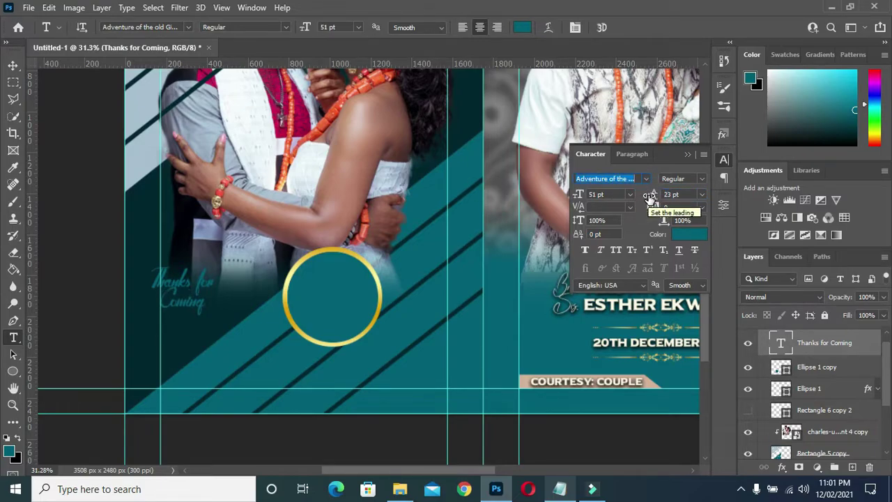
{"action": "left_click", "coordinate": [522, 28]}
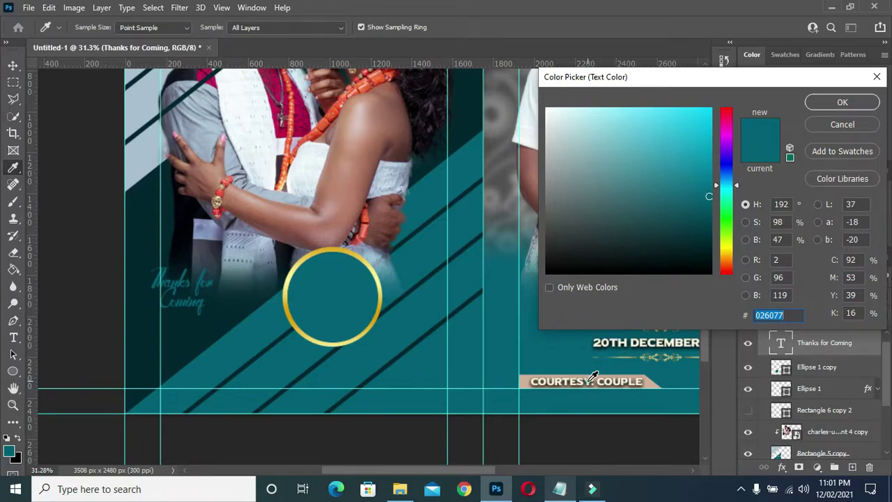
{"action": "left_click", "coordinate": [591, 377]}
{"action": "left_click", "coordinate": [841, 102]}
- Move the 'Thanks for Coming' text into the gold ring and enlarge it to 122%
{"action": "key", "text": "v"}
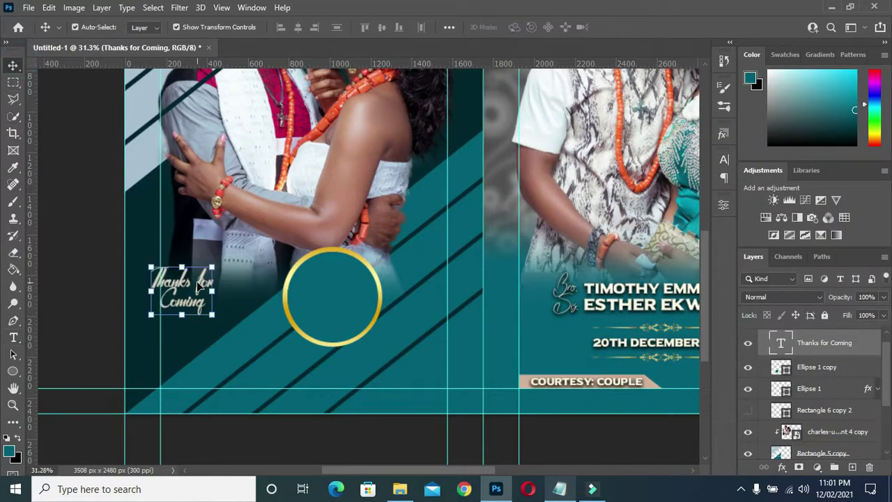
{"action": "left_click_drag", "start_coordinate": [200, 286], "coordinate": [341, 285]}
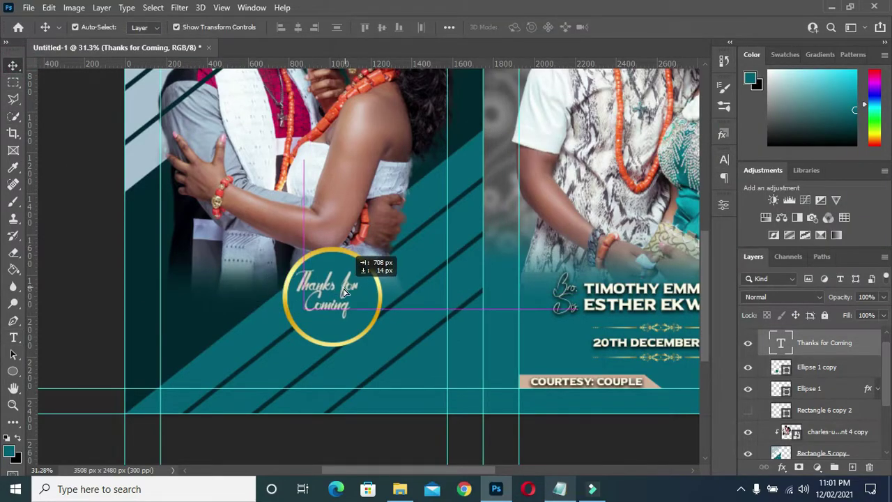
{"action": "key", "text": "ctrl+t"}
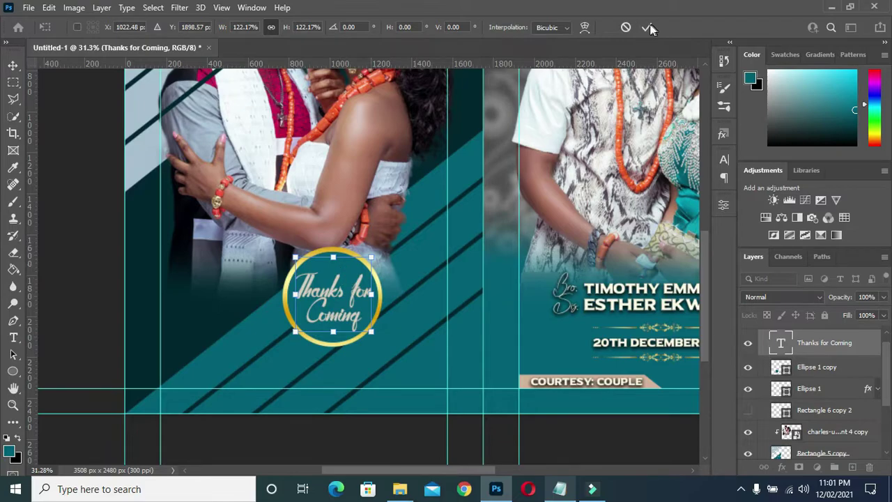
{"action": "left_click", "coordinate": [646, 27]}
- Align the text and ring on horizontal and vertical centres
{"action": "key", "text": "ctrl"}
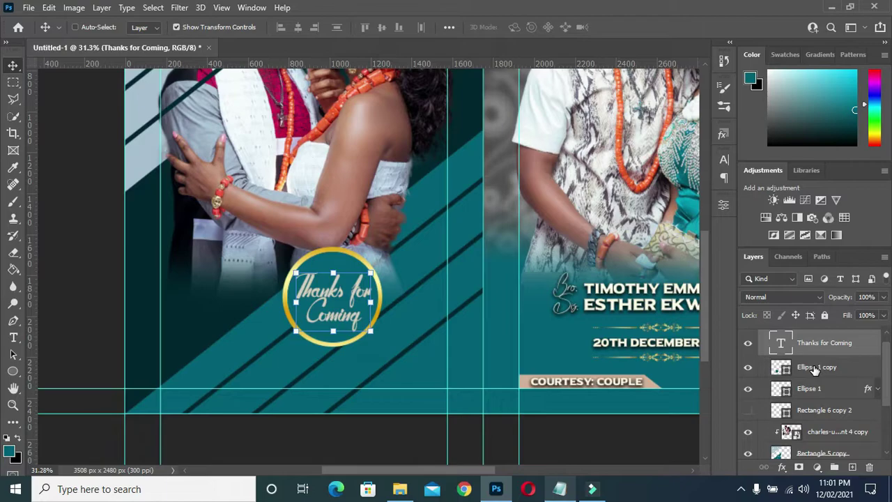
{"action": "left_click", "coordinate": [815, 369], "text": "ctrl"}
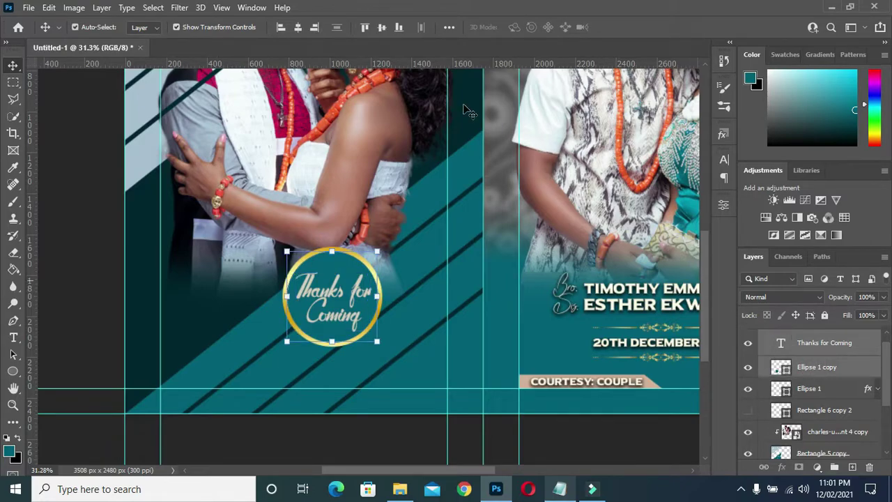
{"action": "left_click", "coordinate": [297, 28]}
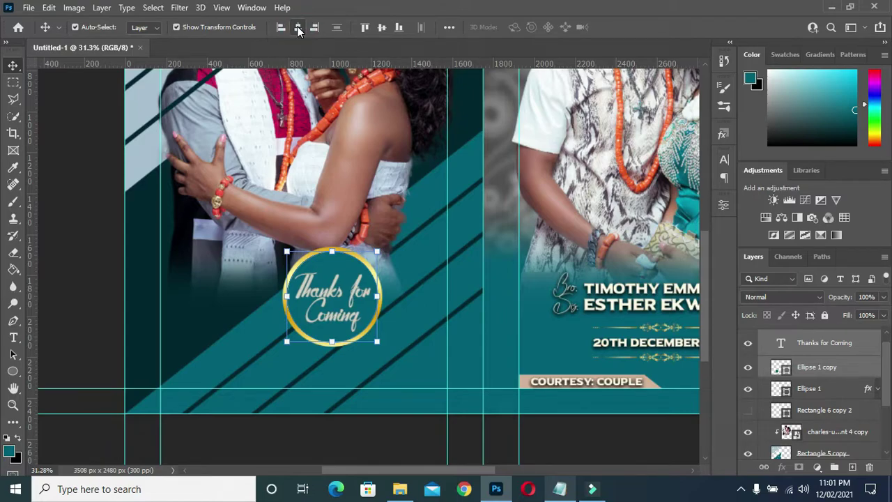
{"action": "left_click", "coordinate": [382, 28]}
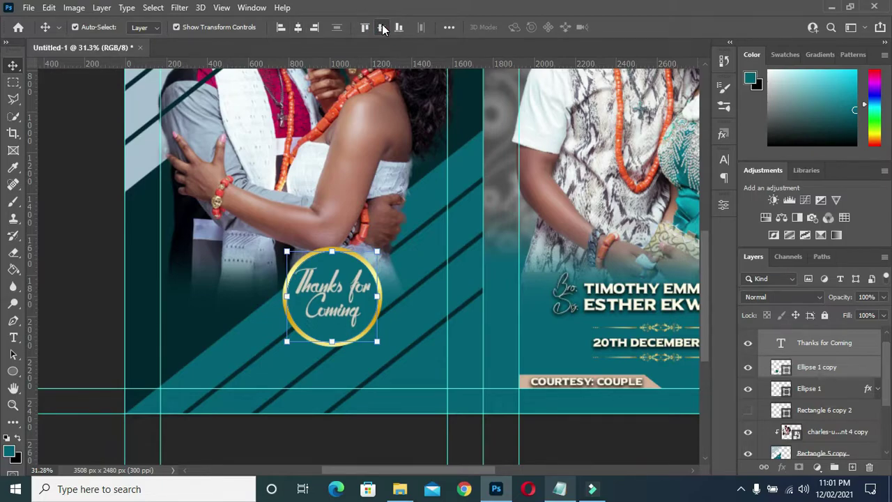
{"action": "key", "text": "ctrl+d"}
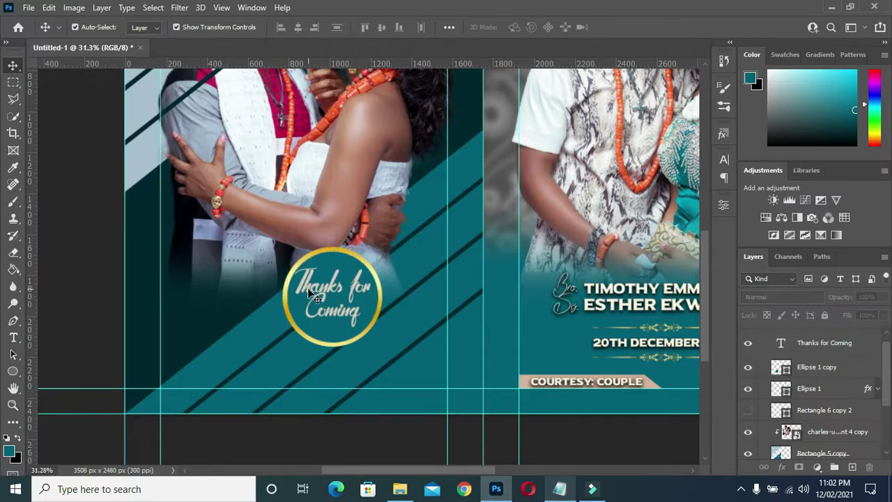
{"action": "scroll", "coordinate": [801, 339], "scroll_direction": "down", "scroll_amount": 1}
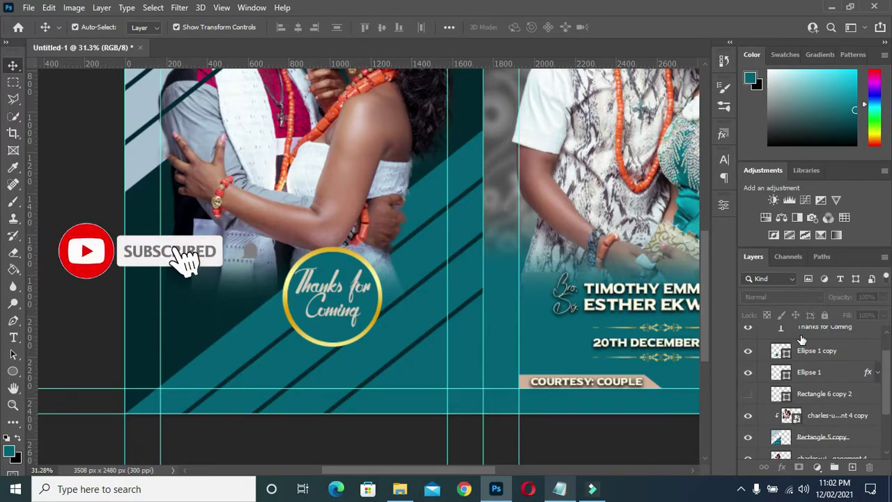
- Collapse the Back page layer group and zoom out to show both pages
{"action": "scroll", "coordinate": [805, 347], "scroll_direction": "up", "scroll_amount": 1}
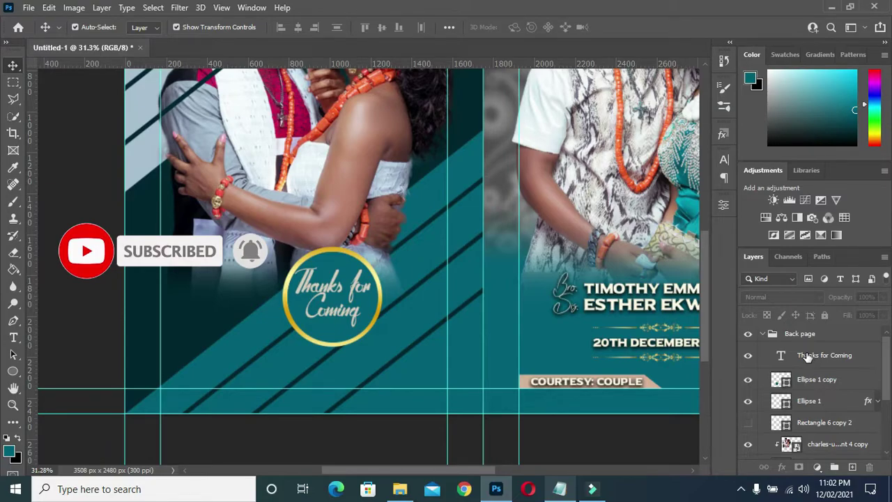
{"action": "left_click", "coordinate": [764, 336]}
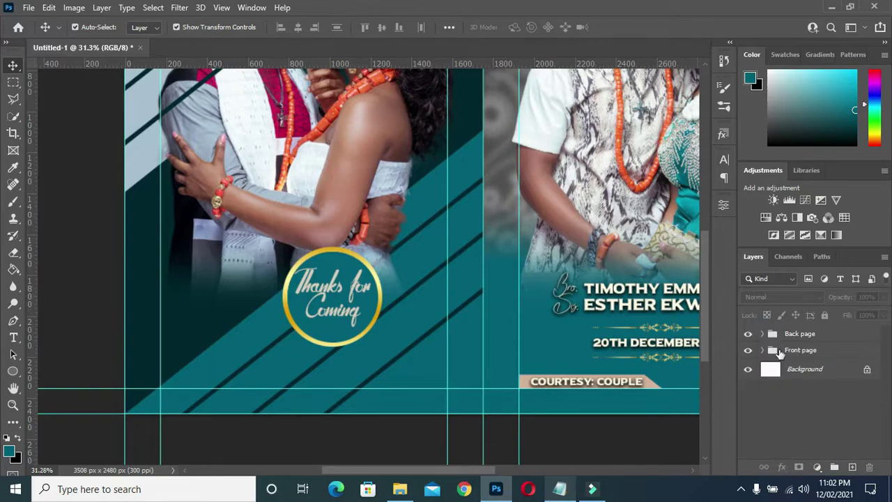
{"action": "scroll", "coordinate": [349, 261], "scroll_direction": "down", "scroll_amount": 3}
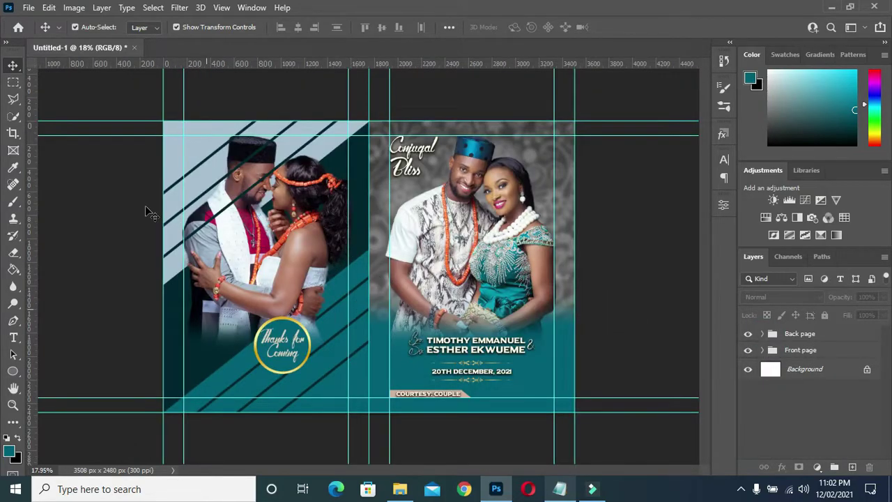